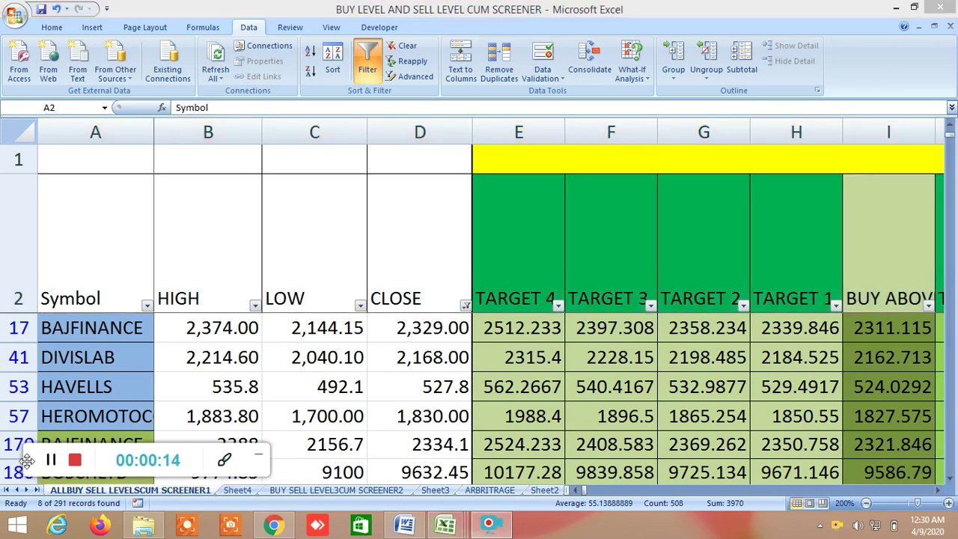
pyautogui.moveTo(27, 472); pyautogui.dragTo(3, 184)
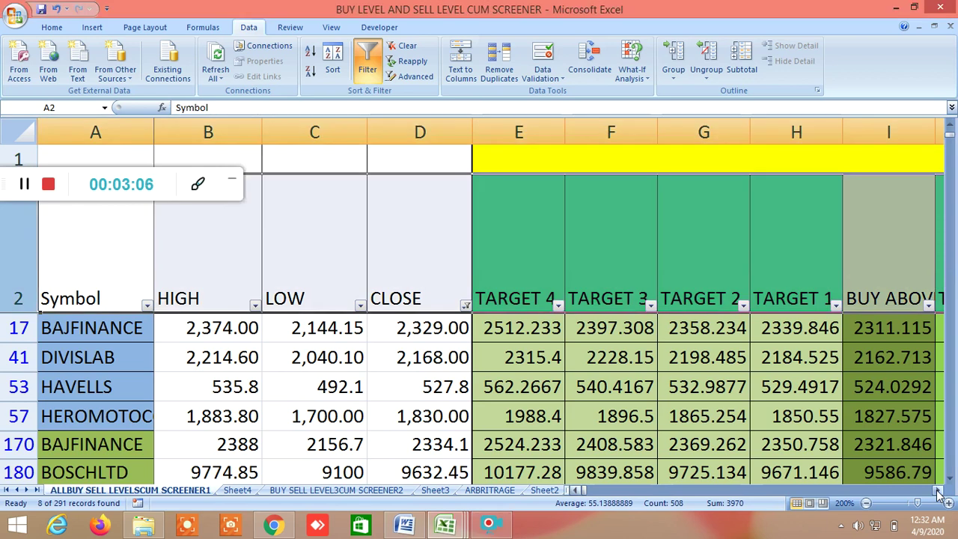
# Step: Examine the BUY ABOVE column and its target columns in the BUY LEVEL AND SELL LEVELS 1 section
pyautogui.click(938, 491)
pyautogui.click(938, 490)
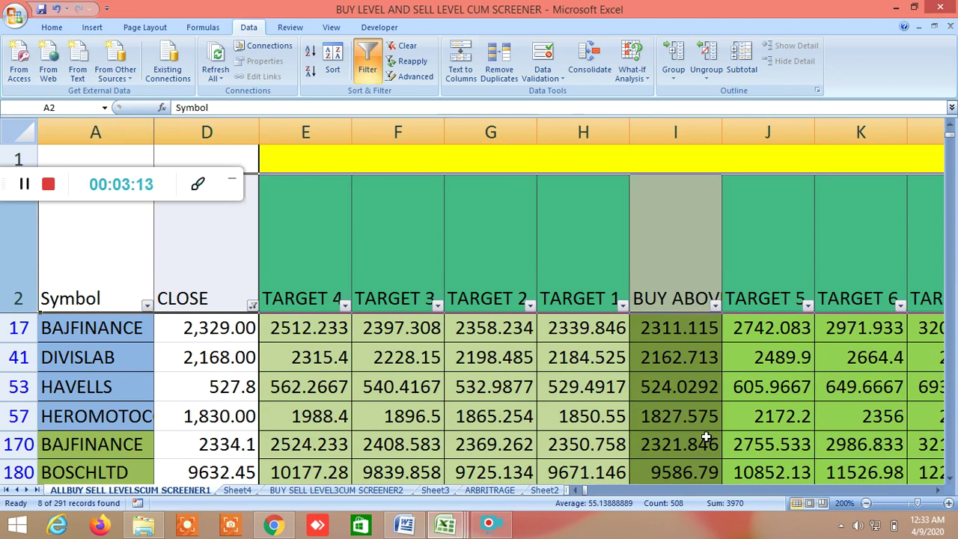
pyautogui.scroll(-1, 706, 438)
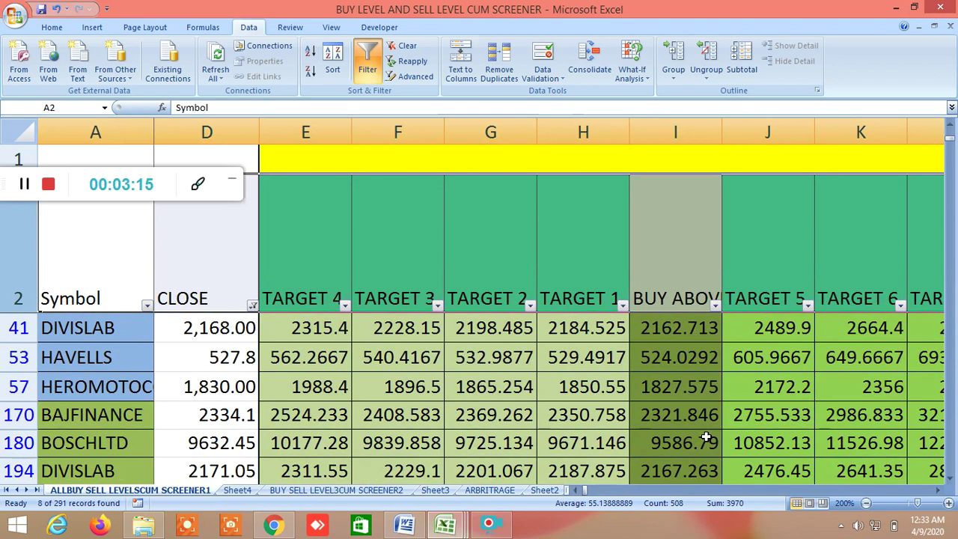
pyautogui.scroll(-1, 706, 437)
pyautogui.scroll(2, 706, 438)
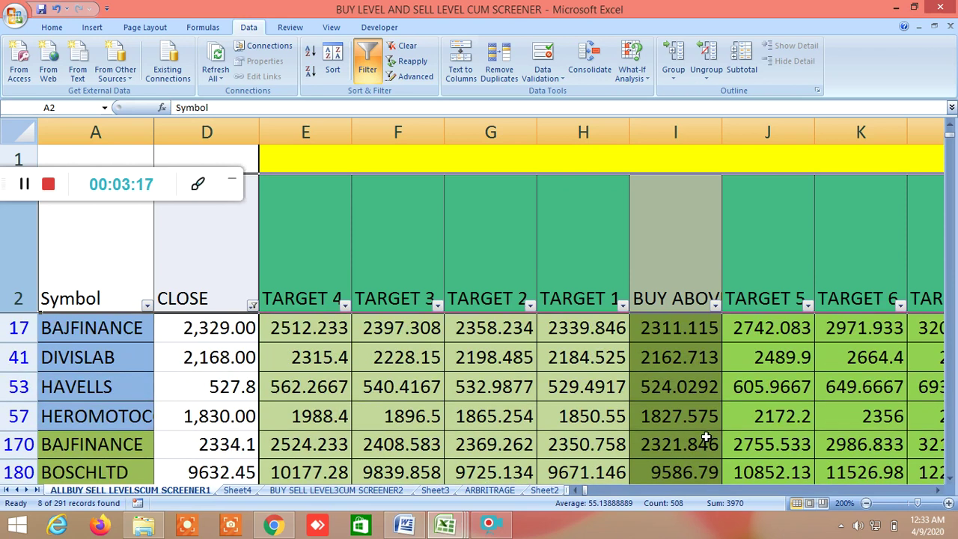
pyautogui.click(691, 156)
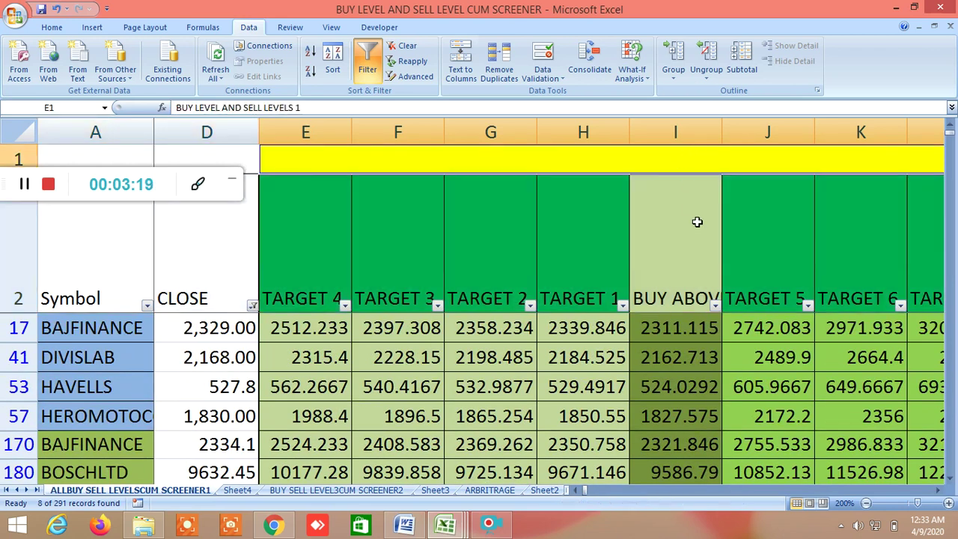
pyautogui.click(673, 261)
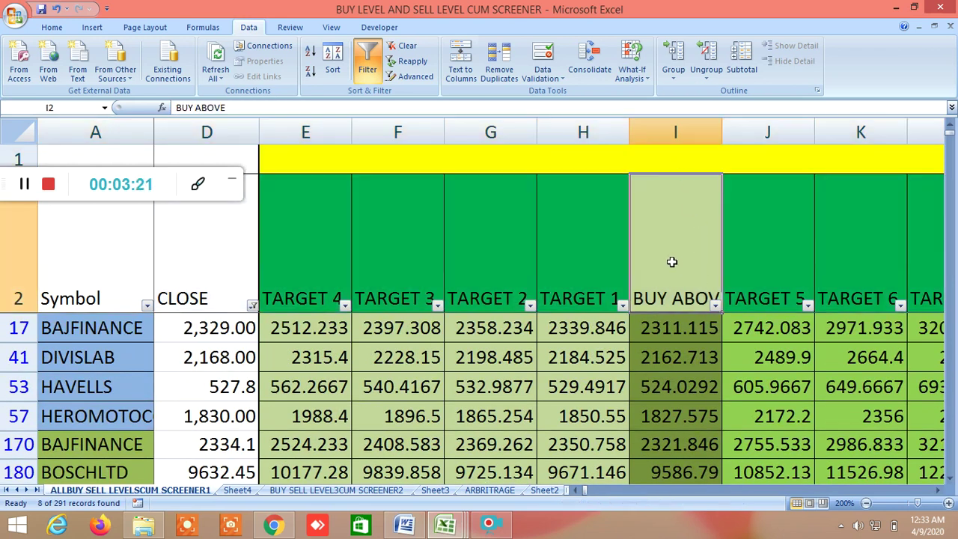
pyautogui.click(592, 263)
pyautogui.click(321, 247)
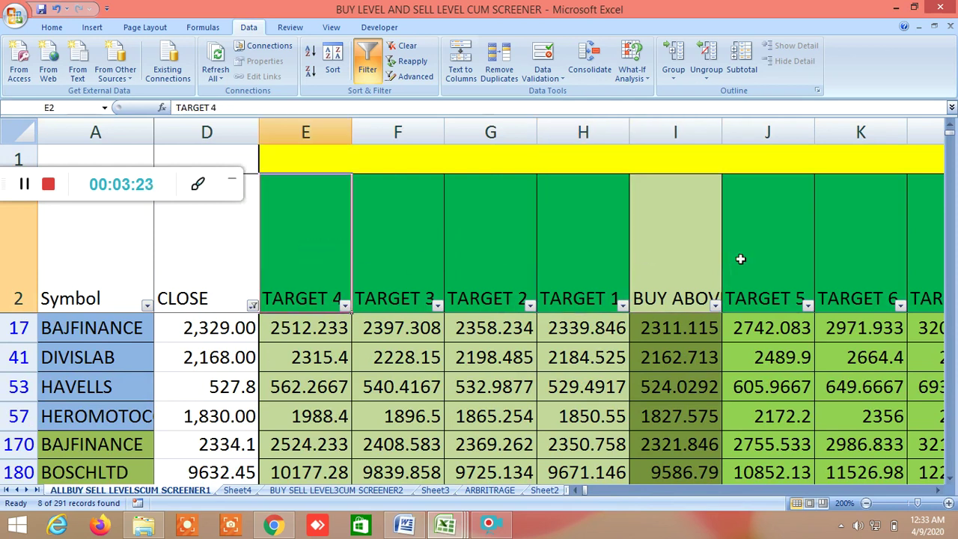
pyautogui.click(780, 265)
# Step: Examine the Sell below column and its downside targets, up to the first LTP condition column in W
pyautogui.click(938, 491)
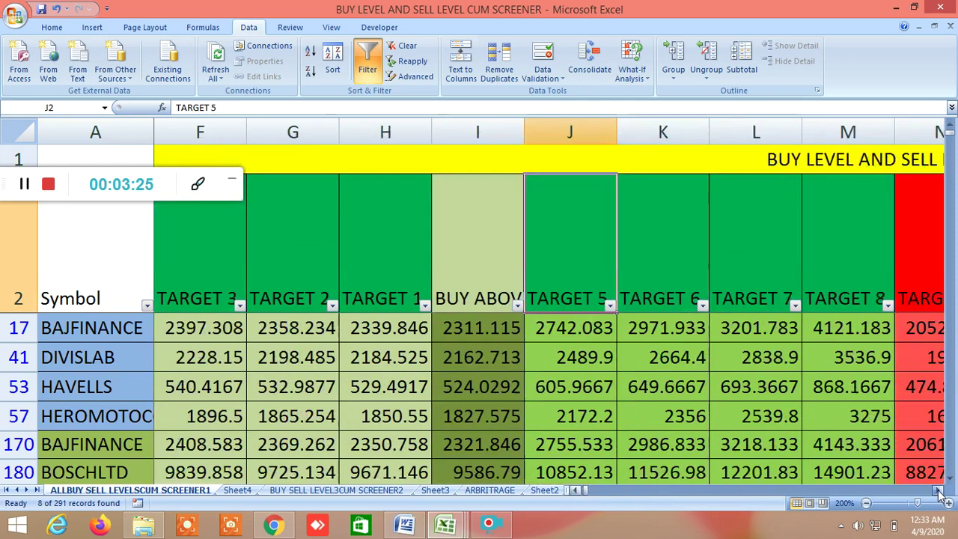
pyautogui.click(938, 490)
pyautogui.click(938, 490)
pyautogui.click(938, 490)
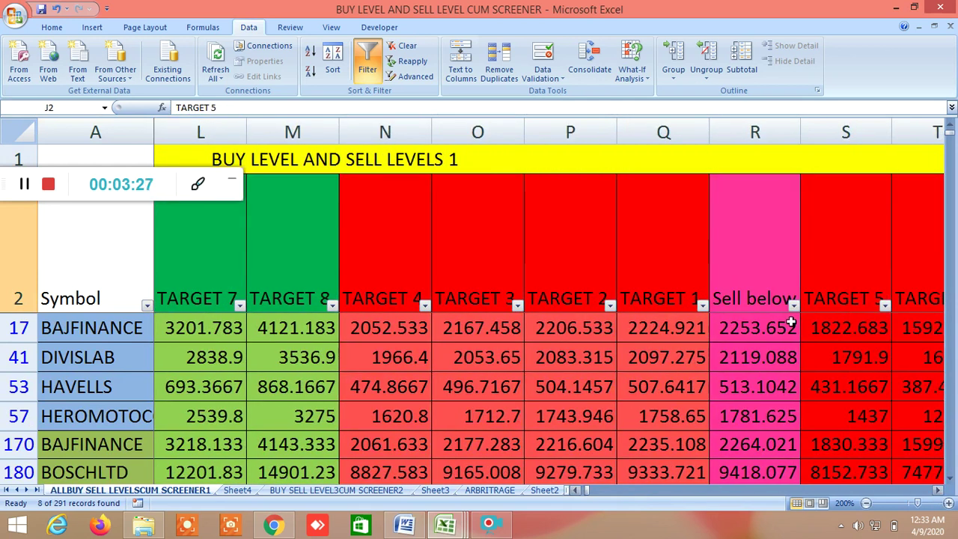
pyautogui.click(738, 241)
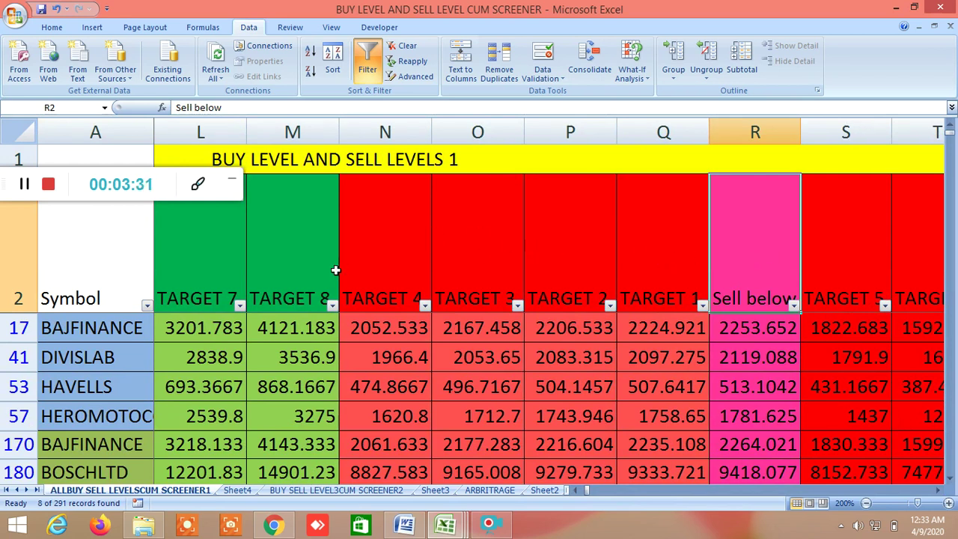
pyautogui.click(940, 491)
pyautogui.click(940, 491)
pyautogui.click(941, 491)
pyautogui.click(941, 491)
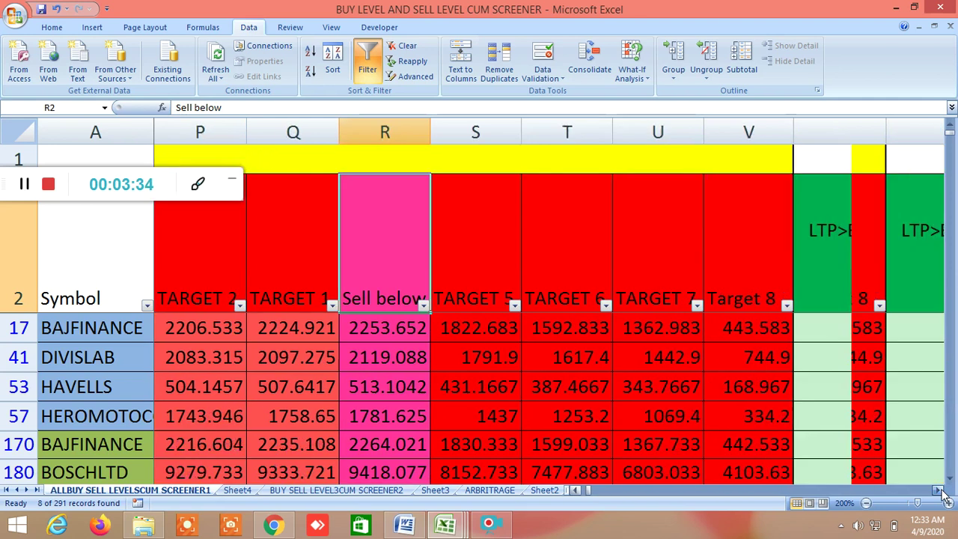
pyautogui.click(941, 491)
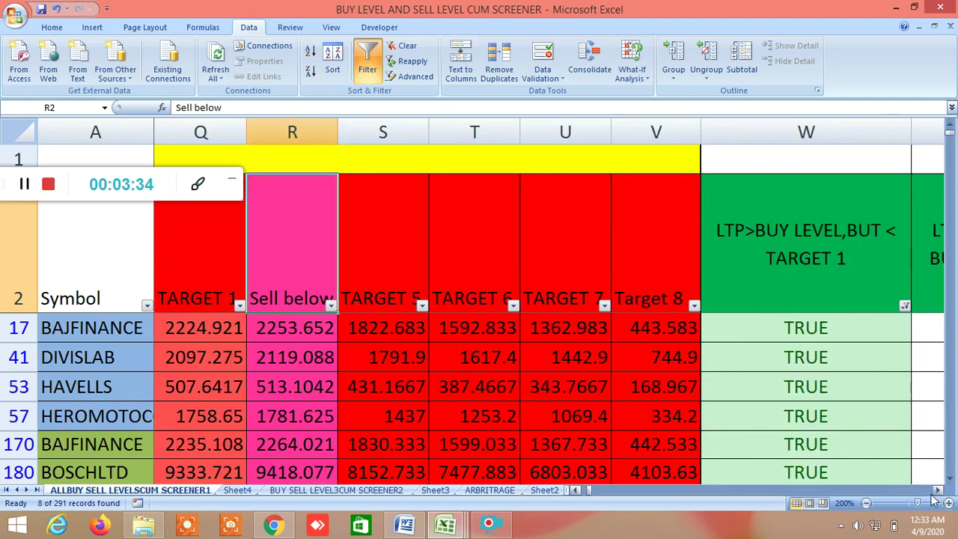
# Step: Return to the HIGH, LOW and CLOSE columns at the start of the sheet
pyautogui.click(575, 491)
pyautogui.click(576, 491)
pyautogui.click(576, 491)
pyautogui.click(576, 491)
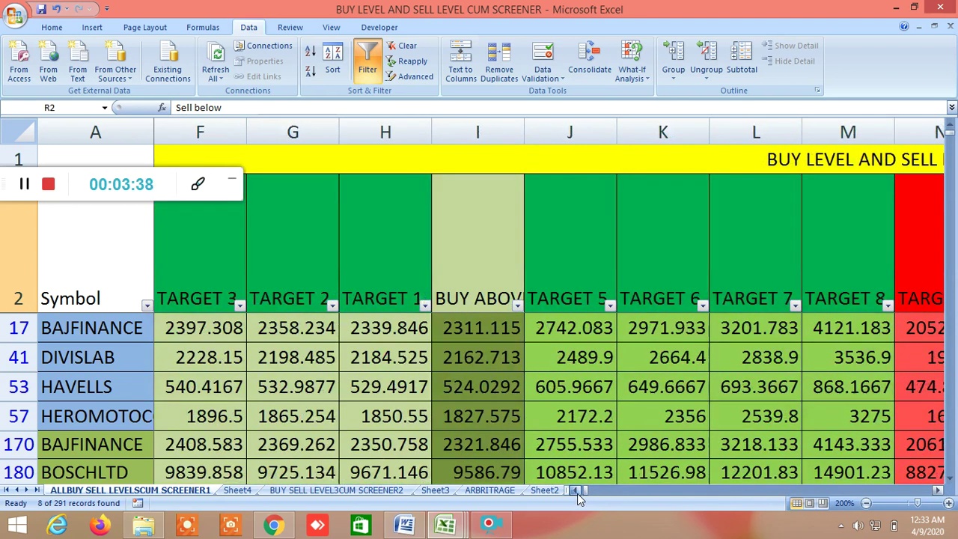
pyautogui.click(576, 491)
pyautogui.click(576, 491)
pyautogui.click(576, 491)
pyautogui.click(576, 491)
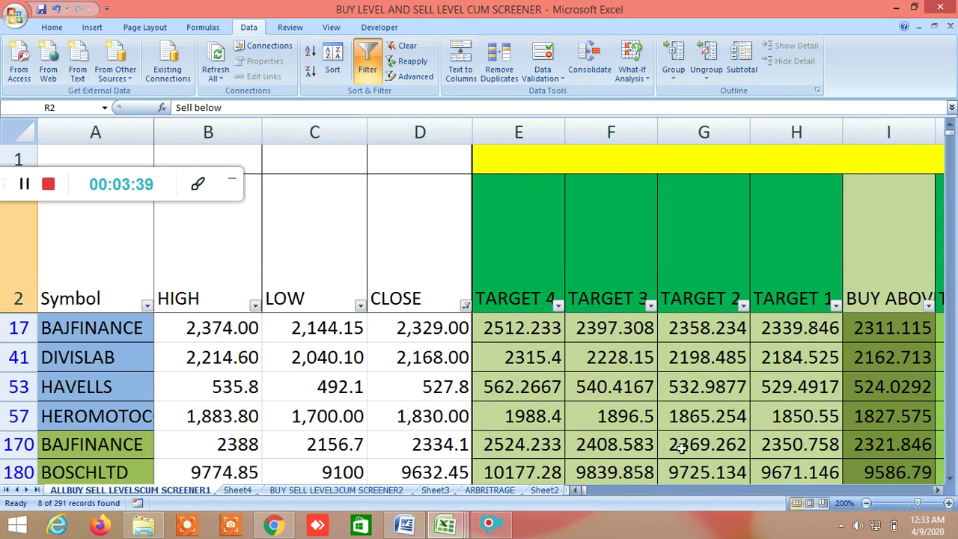
# Step: Review the CLOSE prices, BUY ABOVE levels and upside targets of all the filtered symbols
pyautogui.click(940, 492)
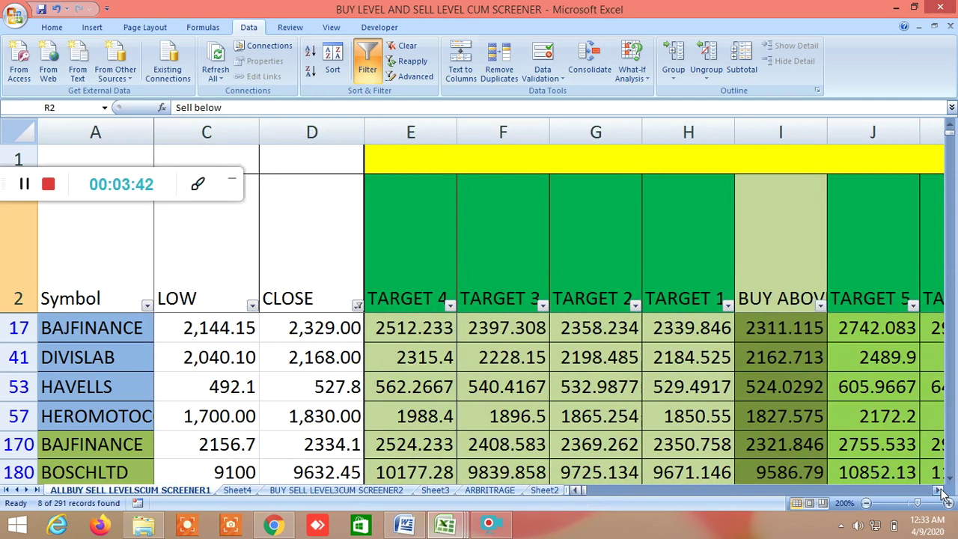
pyautogui.click(939, 491)
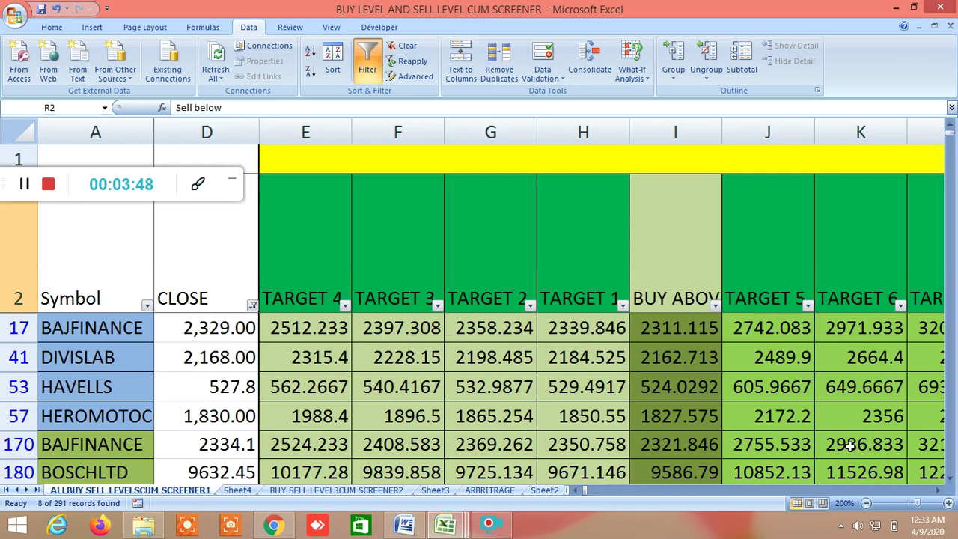
pyautogui.scroll(-1, 693, 412)
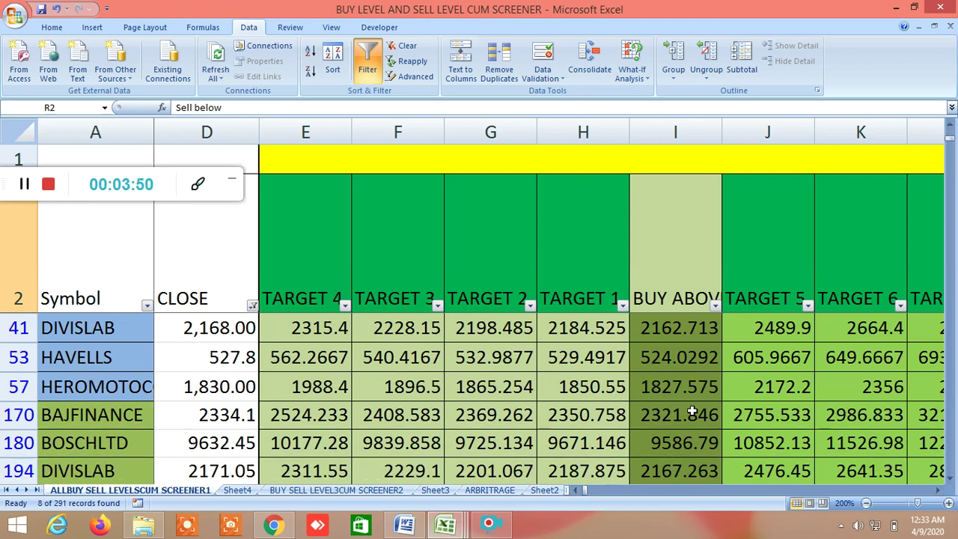
pyautogui.scroll(-1, 693, 412)
pyautogui.scroll(-1, 693, 412)
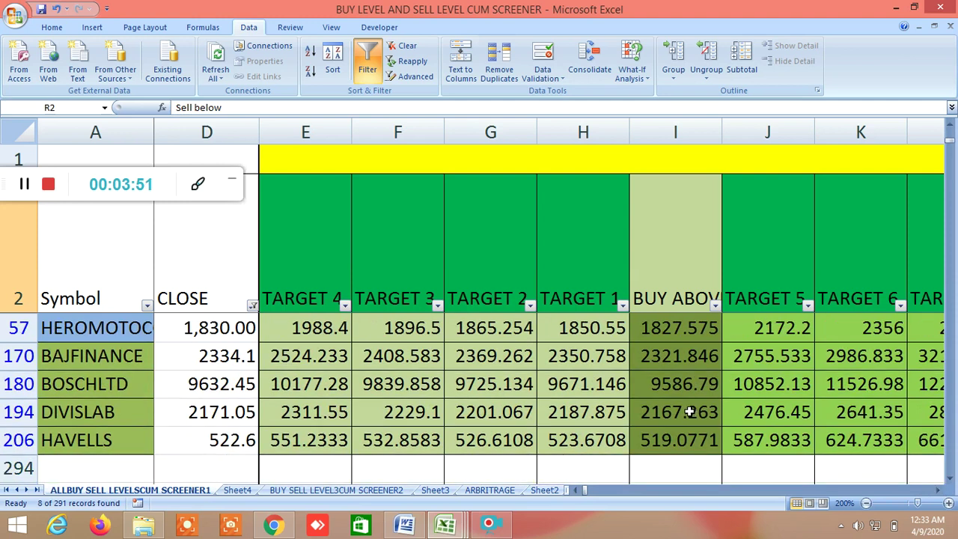
pyautogui.scroll(3, 689, 412)
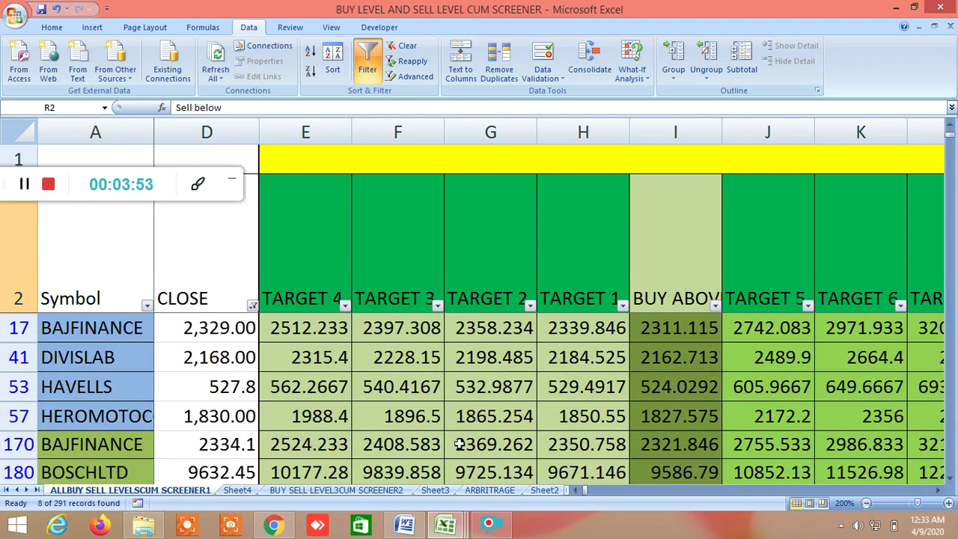
pyautogui.scroll(-1, 536, 404)
pyautogui.scroll(-1, 536, 404)
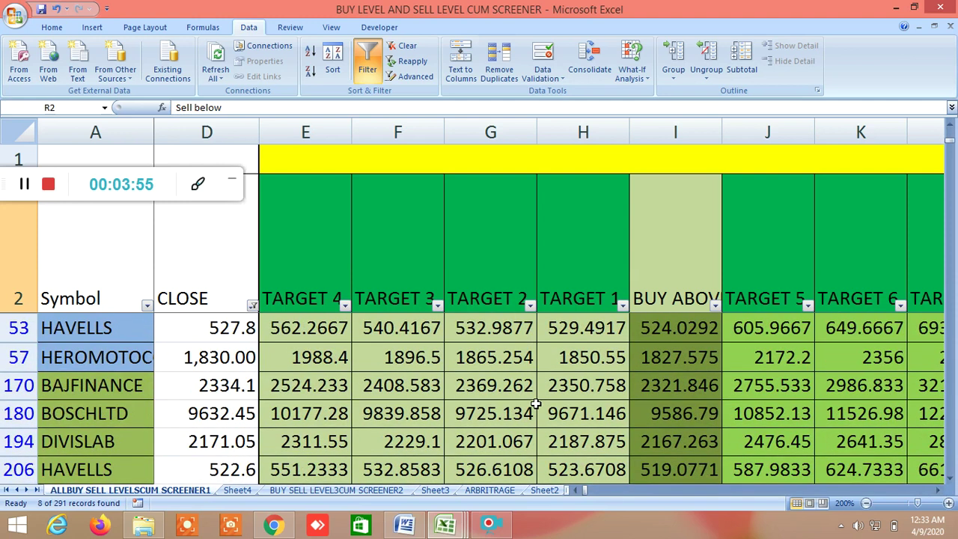
# Step: Look through the sell-side targets of BUY LEVEL AND SELL LEVELS 1 and the LTP condition columns beyond them
pyautogui.click(938, 490)
pyautogui.scroll(1, 735, 431)
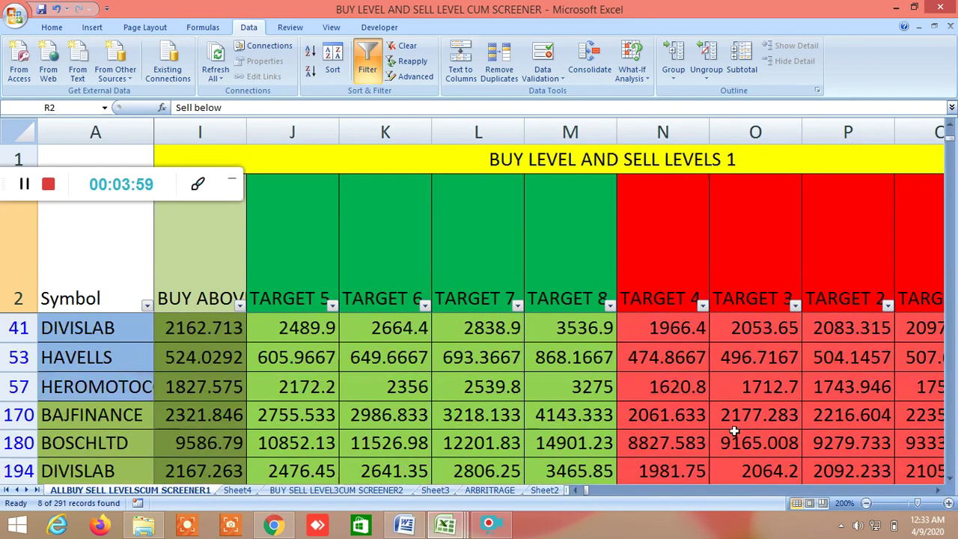
pyautogui.scroll(1, 734, 430)
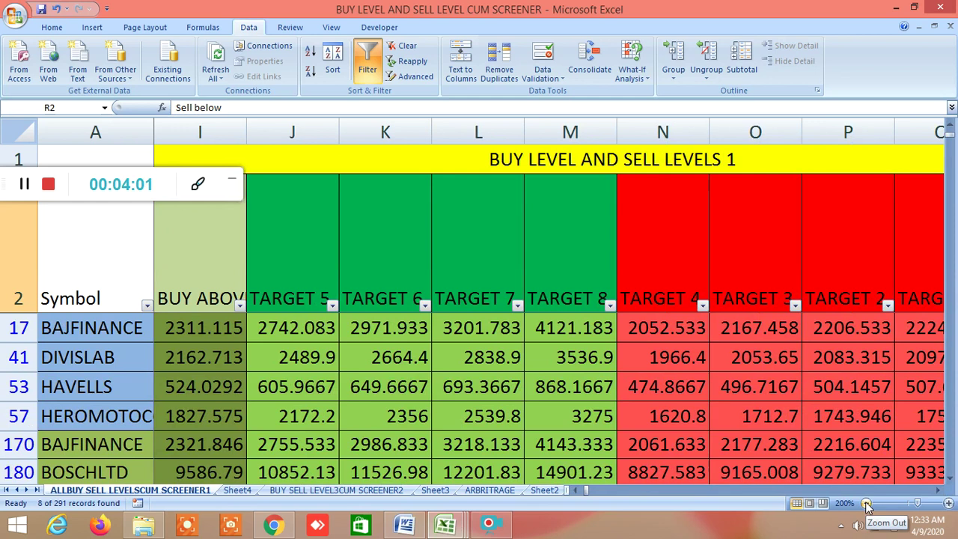
pyautogui.click(938, 490)
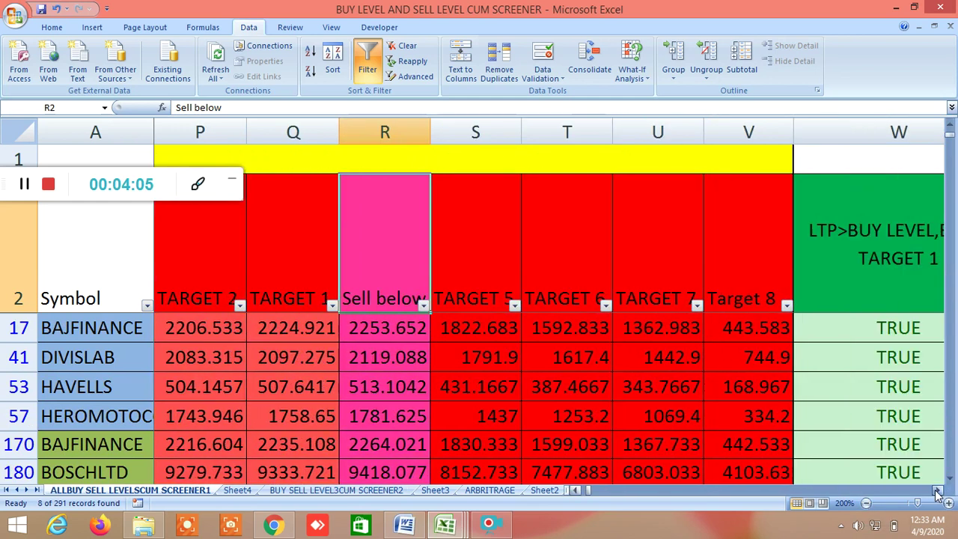
pyautogui.click(938, 490)
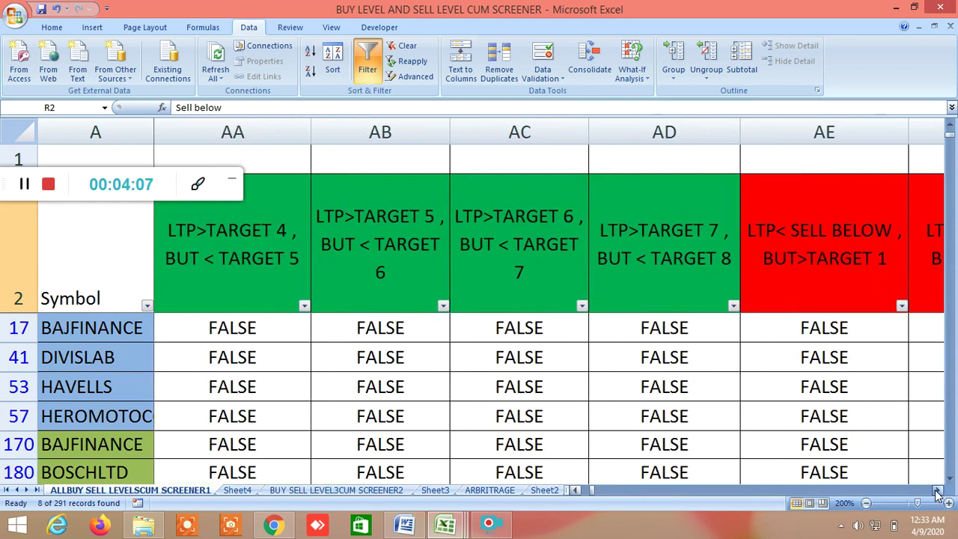
# Step: Review the BUY ABOVE and SELL BELOW levels with their three targets in the levels 2 section, columns AM to AT
pyautogui.click(938, 489)
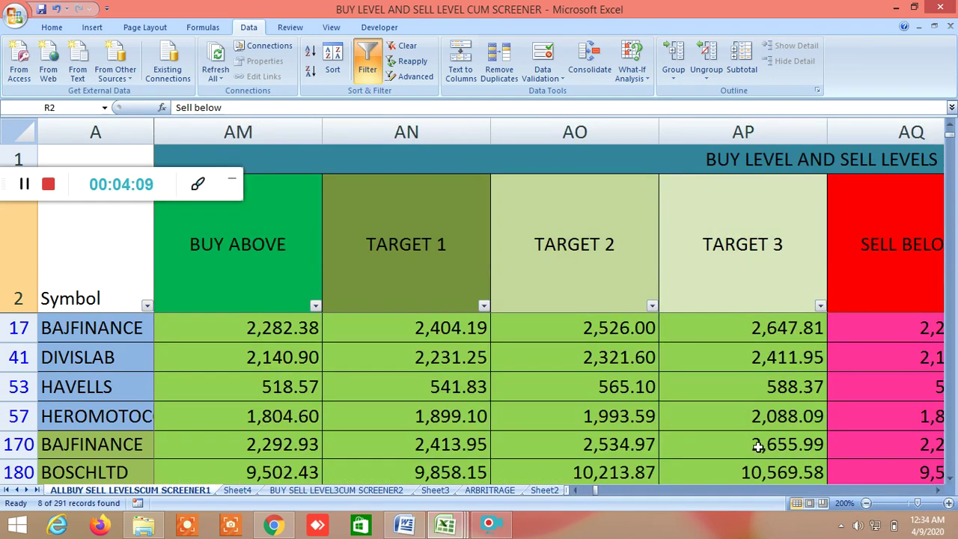
pyautogui.scroll(-1, 758, 446)
pyautogui.scroll(2, 758, 446)
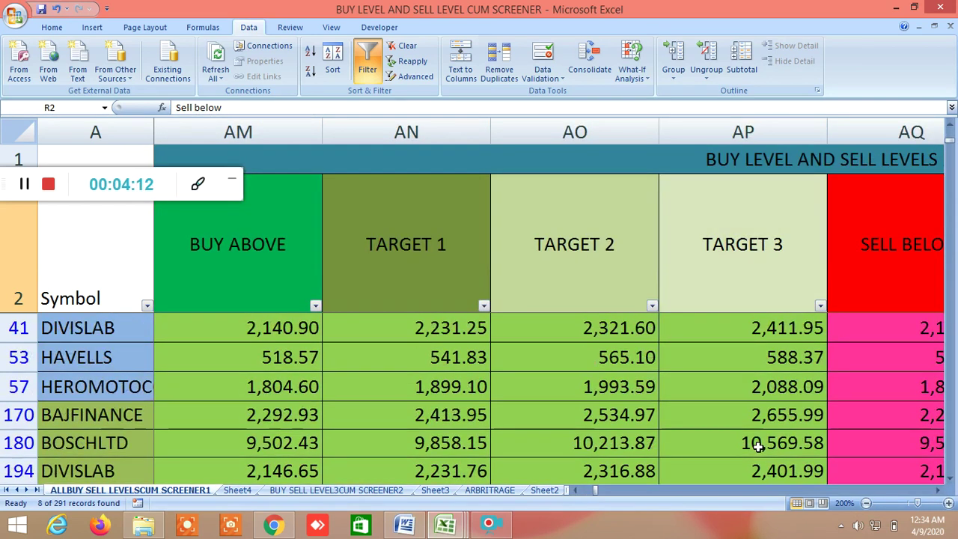
pyautogui.click(937, 491)
pyautogui.click(937, 490)
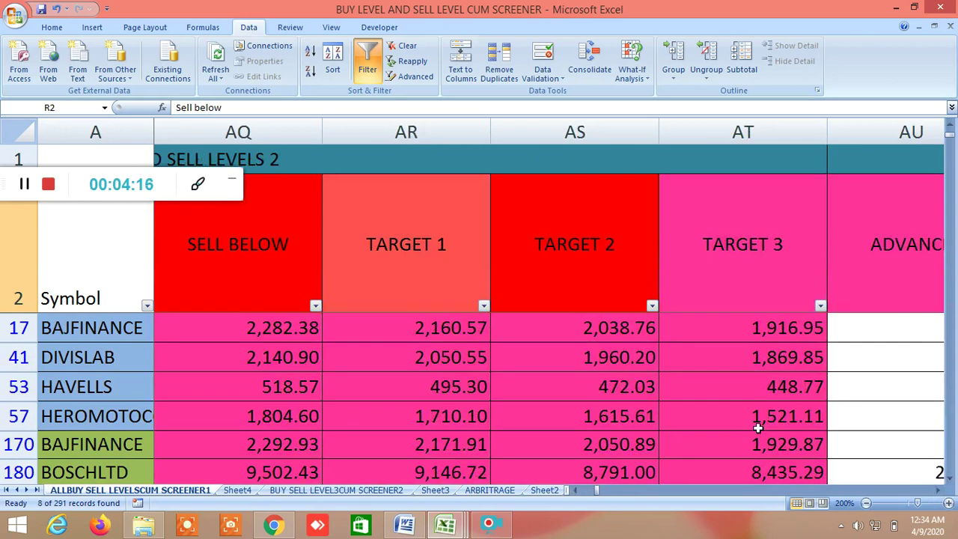
pyautogui.scroll(-1, 758, 427)
pyautogui.scroll(3, 758, 428)
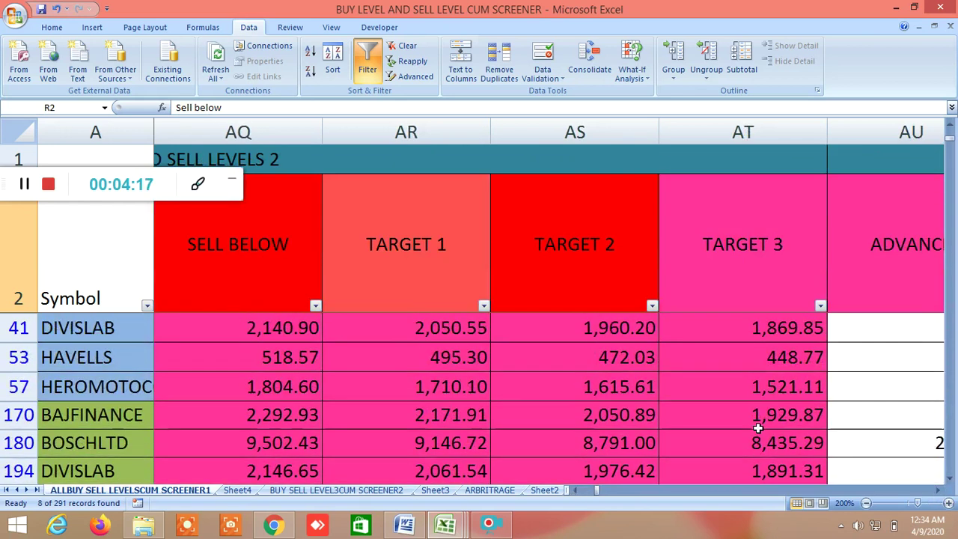
# Step: Find the BUY LEVEL AND SELL LEVELS 3 section and select its R1 and S1 headers in turn
pyautogui.click(939, 491)
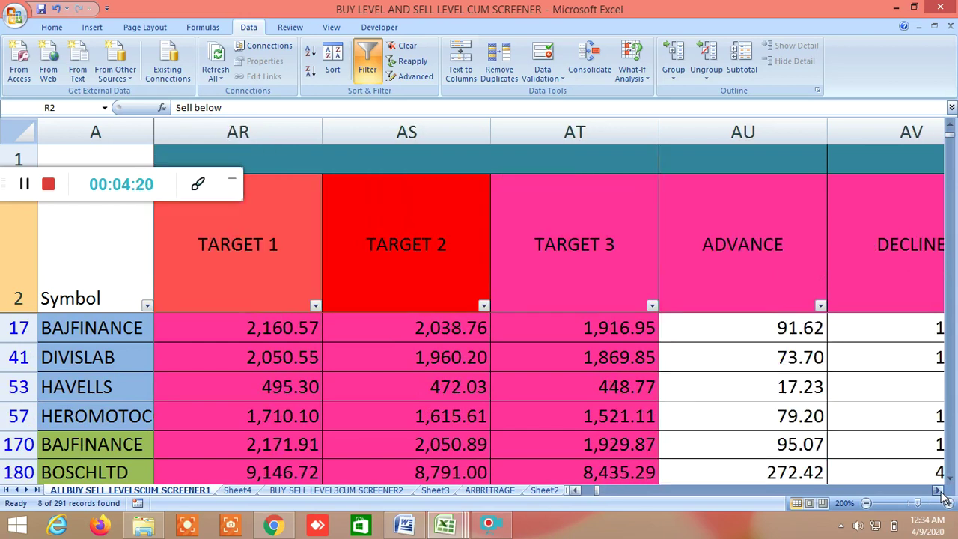
pyautogui.click(939, 491)
pyautogui.click(939, 491)
pyautogui.moveTo(939, 491); pyautogui.dragTo(940, 492)
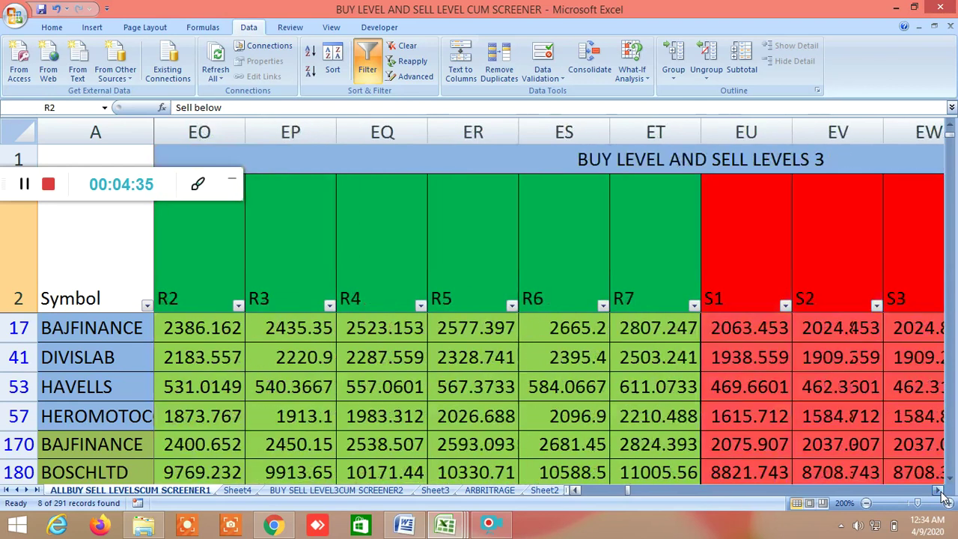
pyautogui.click(576, 490)
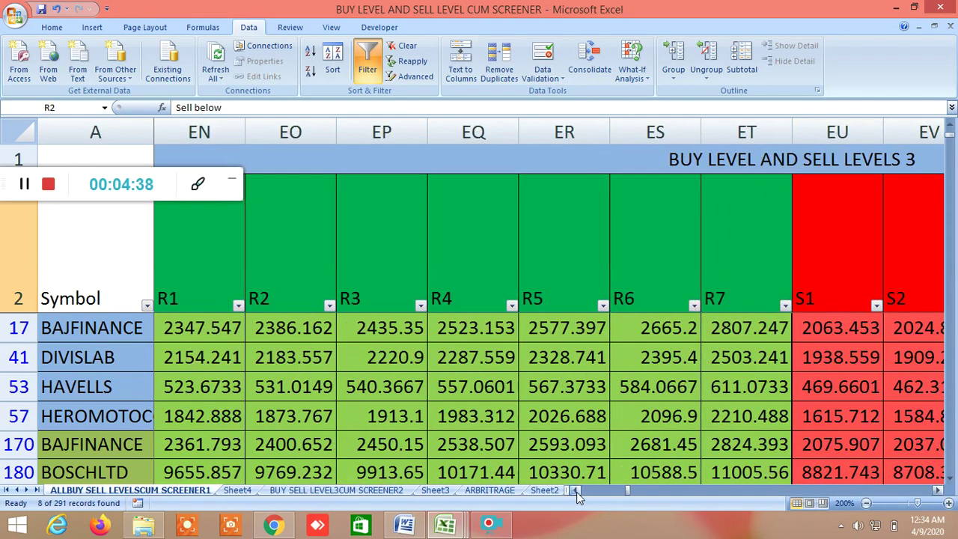
pyautogui.click(203, 276)
pyautogui.click(829, 260)
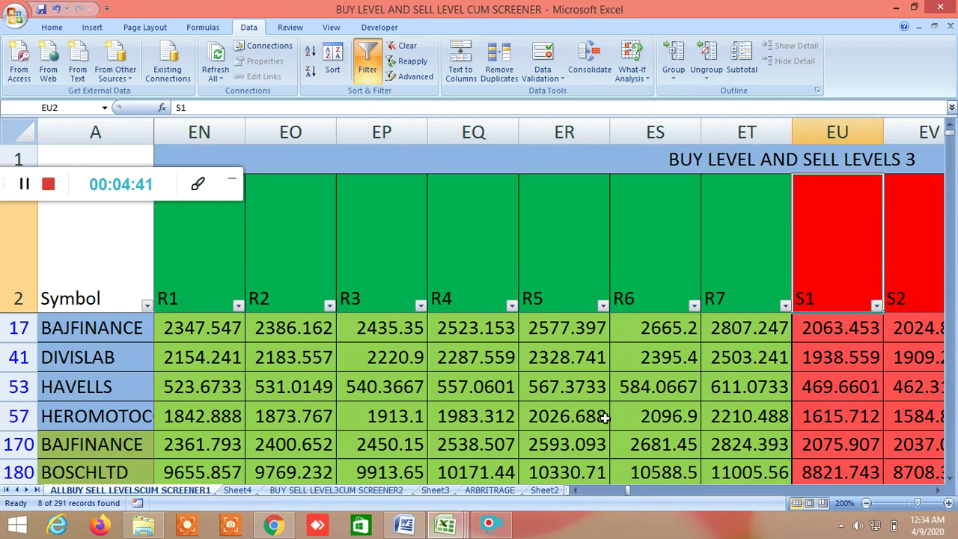
# Step: Review the R1 to R7 and S1 to S7 values of the filtered symbols in the levels 3 section
pyautogui.scroll(-3, 618, 417)
pyautogui.scroll(3, 597, 421)
pyautogui.click(939, 490)
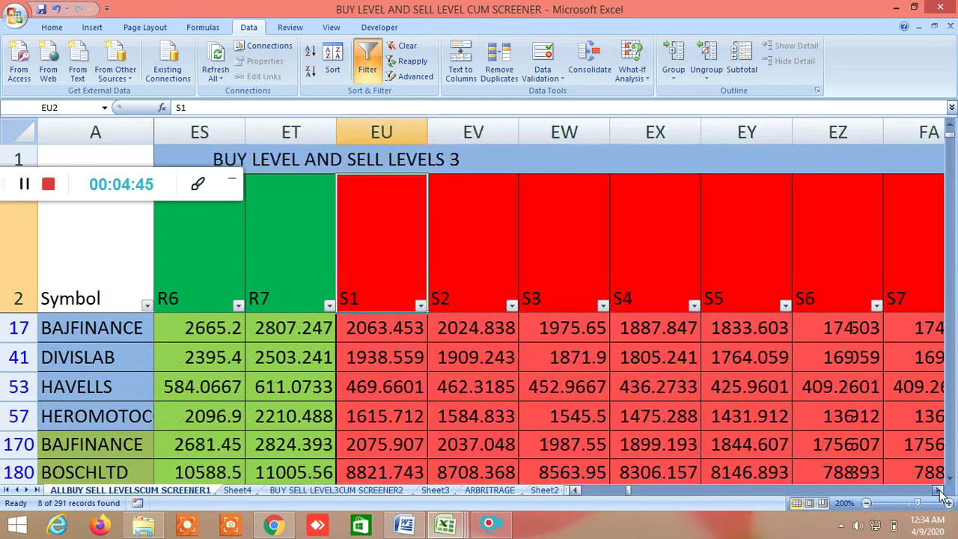
pyautogui.scroll(-3, 811, 436)
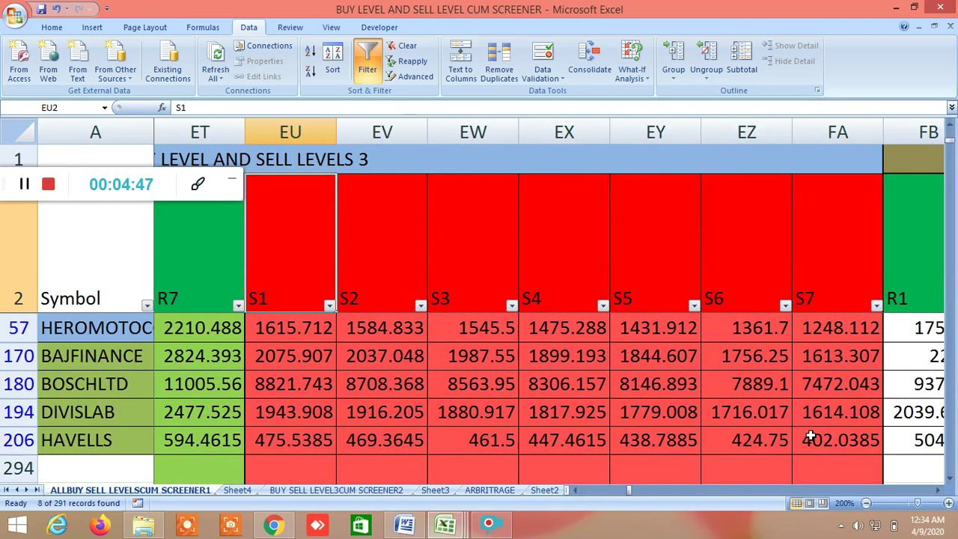
pyautogui.scroll(3, 811, 436)
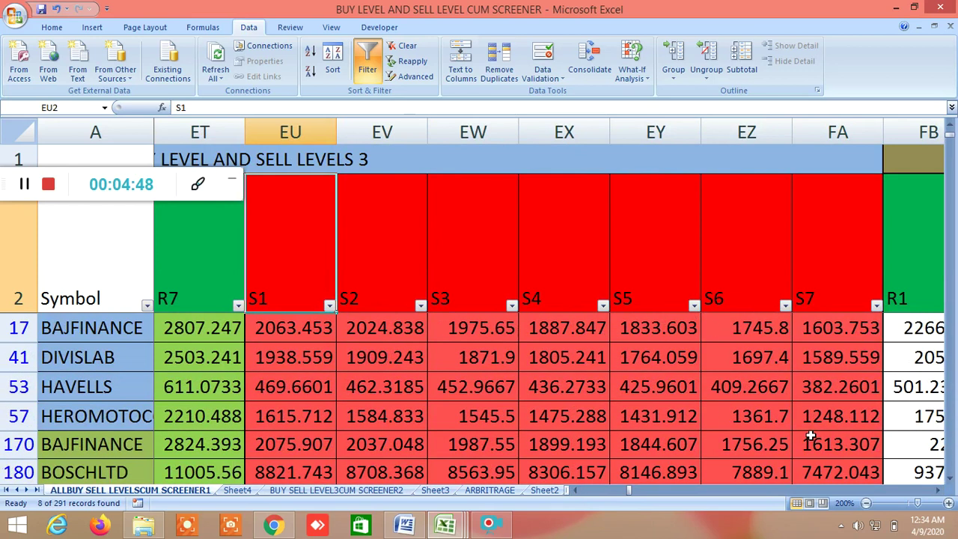
# Step: Review the R1 to R3 and S1 to S3 values of the filtered symbols in the PIVOT POINT section
pyautogui.click(939, 490)
pyautogui.click(939, 490)
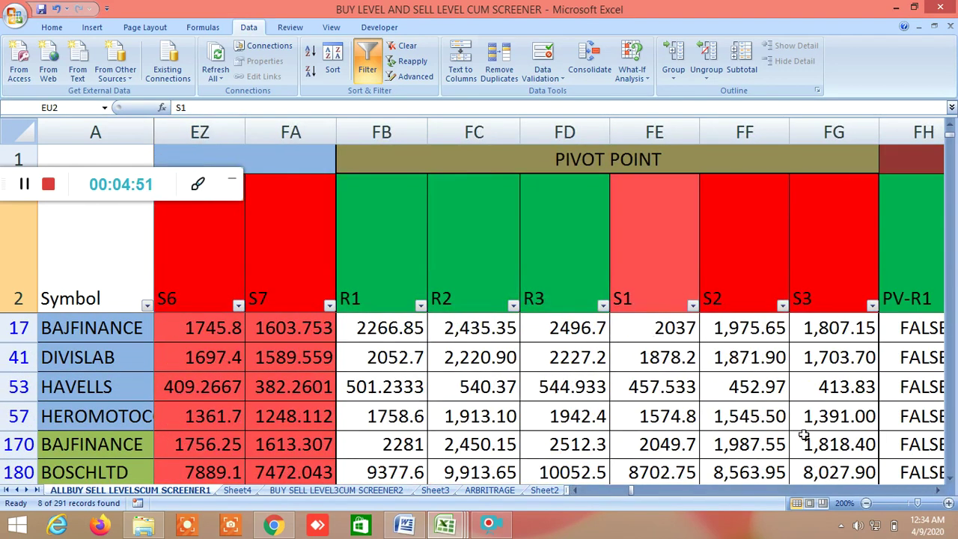
pyautogui.scroll(-2, 803, 436)
pyautogui.scroll(2, 803, 436)
pyautogui.scroll(-3, 803, 436)
pyautogui.scroll(3, 804, 435)
# Step: Review the mid, upper and lower bands and the LTP conditions in the BOLLINGERBAND section
pyautogui.moveTo(940, 492); pyautogui.dragTo(940, 494)
pyautogui.scroll(-2, 755, 440)
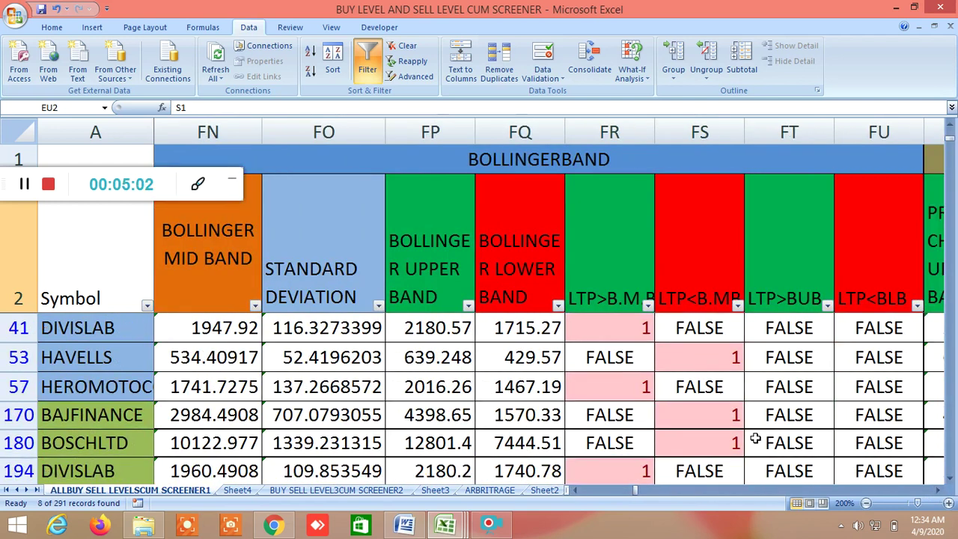
pyautogui.scroll(-1, 756, 440)
pyautogui.scroll(3, 756, 440)
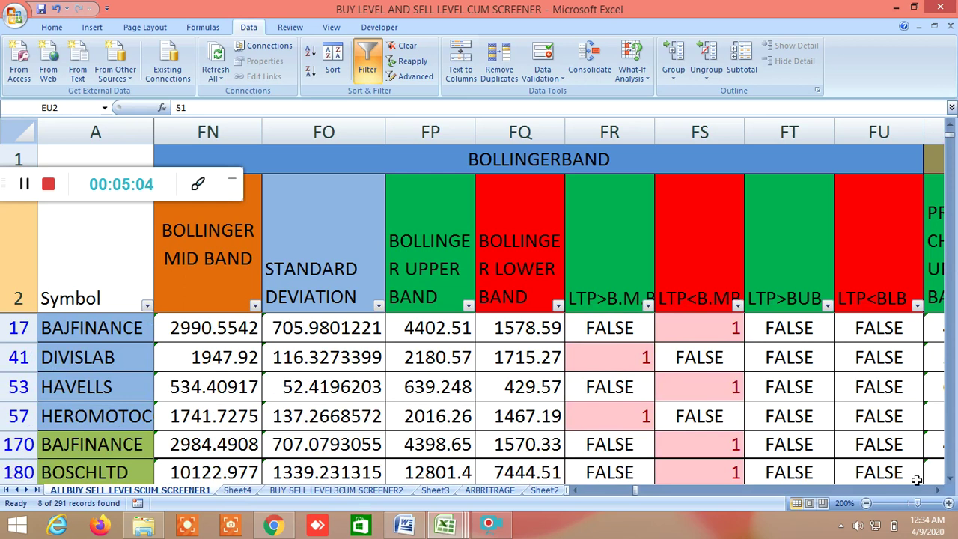
# Step: Review the PRICE CHANNEL upper, lower and mid bands together with the LTP VS PC CHANNEL conditions
pyautogui.hscroll(4, 756, 440)
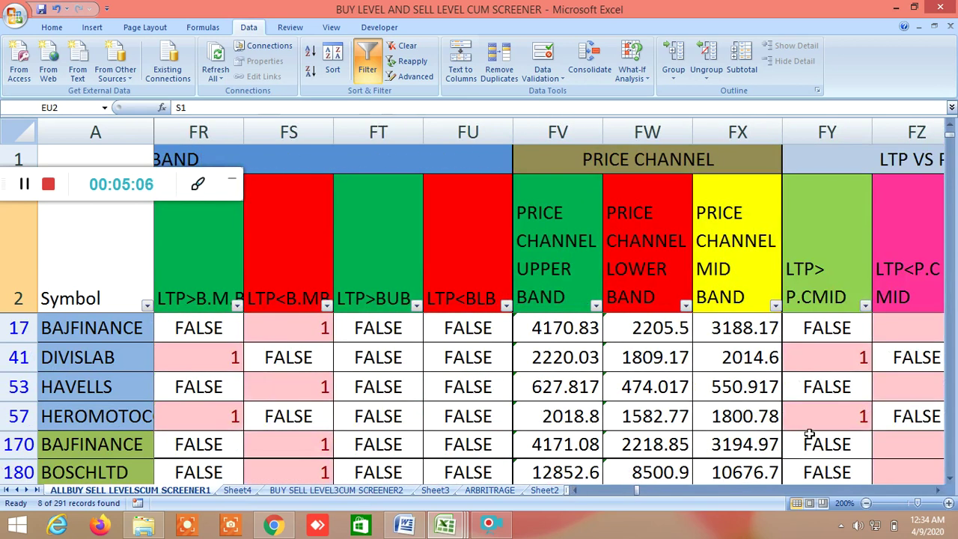
pyautogui.scroll(-3, 809, 434)
pyautogui.scroll(3, 809, 435)
pyautogui.click(939, 491)
pyautogui.click(939, 490)
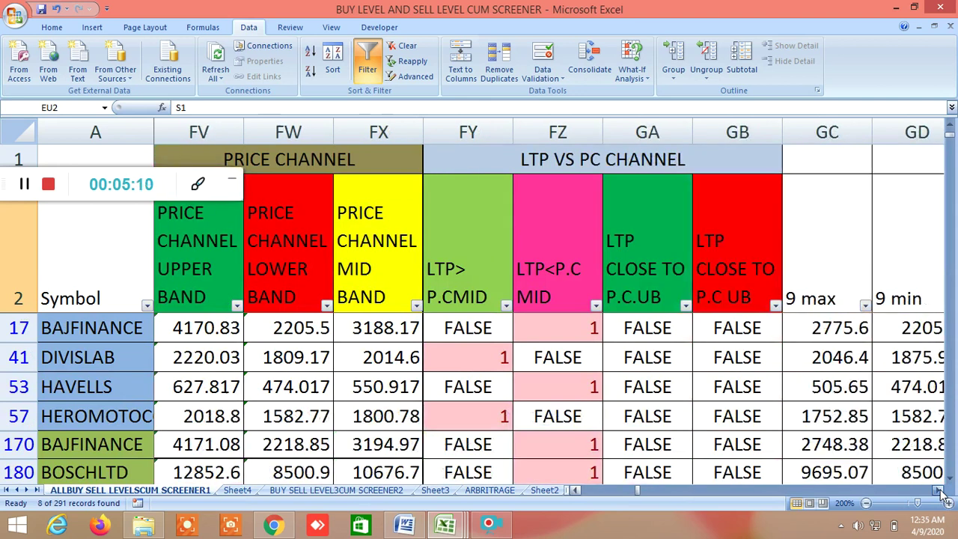
# Step: Look over the 9 and 26 max/min columns and the ICHIMOKU CLOUD lines in columns GG to GK
pyautogui.click(939, 490)
pyautogui.click(939, 490)
pyautogui.click(939, 490)
pyautogui.click(939, 490)
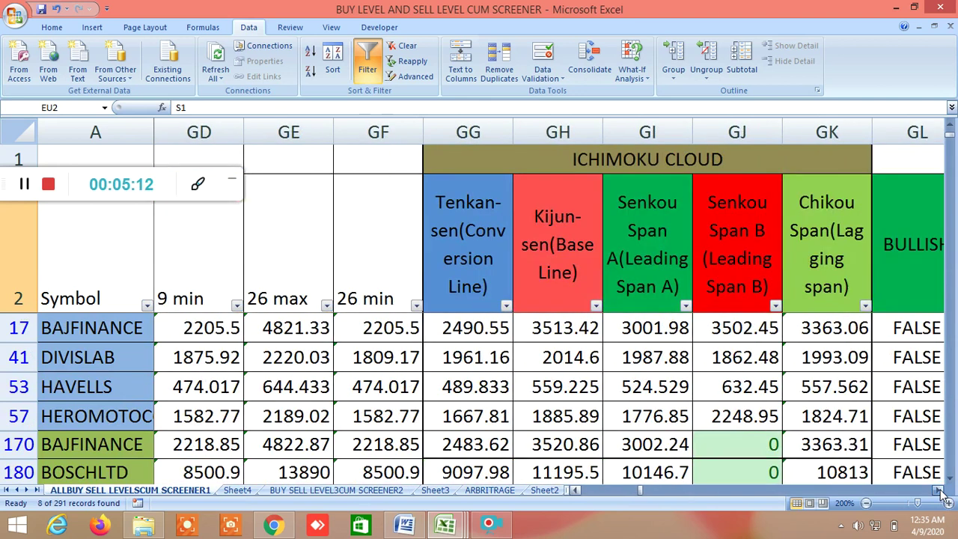
# Step: Review the top, mid and bottom lines and the LTP conditions in the TIRONE LEVEL section
pyautogui.click(939, 491)
pyautogui.click(938, 490)
pyautogui.click(938, 490)
pyautogui.click(939, 491)
pyautogui.click(938, 490)
pyautogui.click(939, 491)
pyautogui.click(939, 490)
pyautogui.click(939, 490)
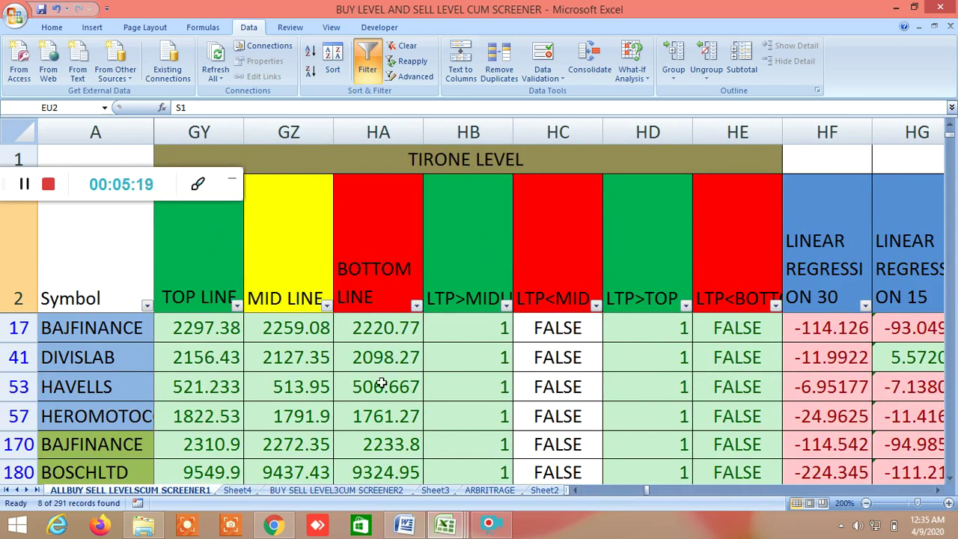
pyautogui.scroll(-3, 381, 384)
pyautogui.scroll(3, 381, 384)
# Step: Look past the linear regression and crossover columns to the RESISTANCE angle columns starting at 12.5 in column KC
pyautogui.click(938, 490)
pyautogui.click(940, 491)
pyautogui.click(940, 492)
pyautogui.click(940, 491)
pyautogui.click(940, 491)
pyautogui.click(939, 491)
pyautogui.moveTo(941, 492); pyautogui.dragTo(941, 492)
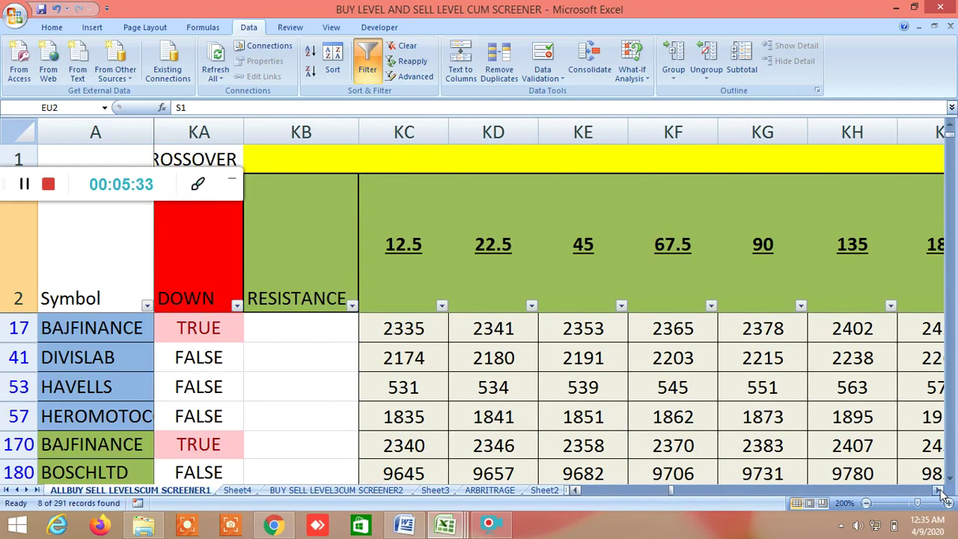
pyautogui.click(936, 492)
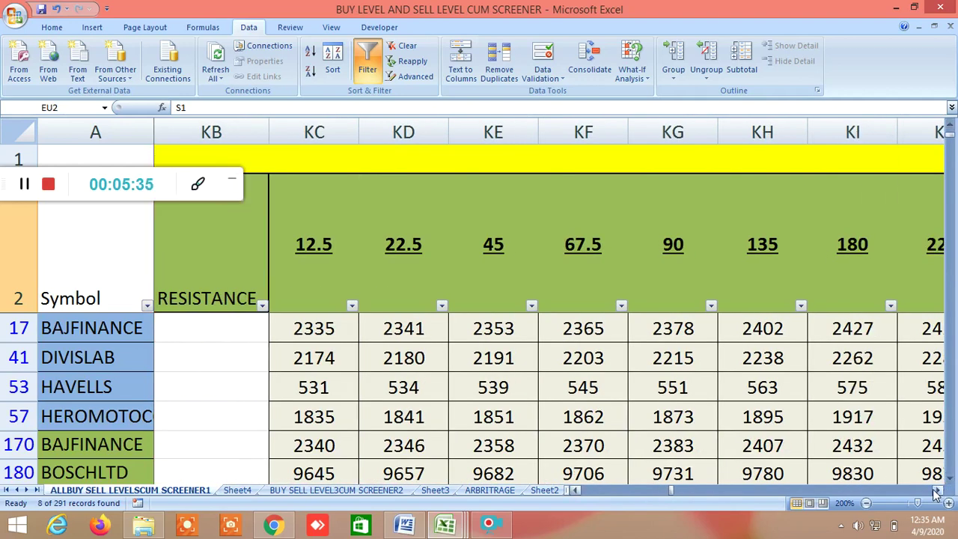
pyautogui.click(936, 491)
# Step: Examine the resistance values of the filtered symbols for the angles 12.5 to 270 in columns KC to KK
pyautogui.scroll(-1, 608, 424)
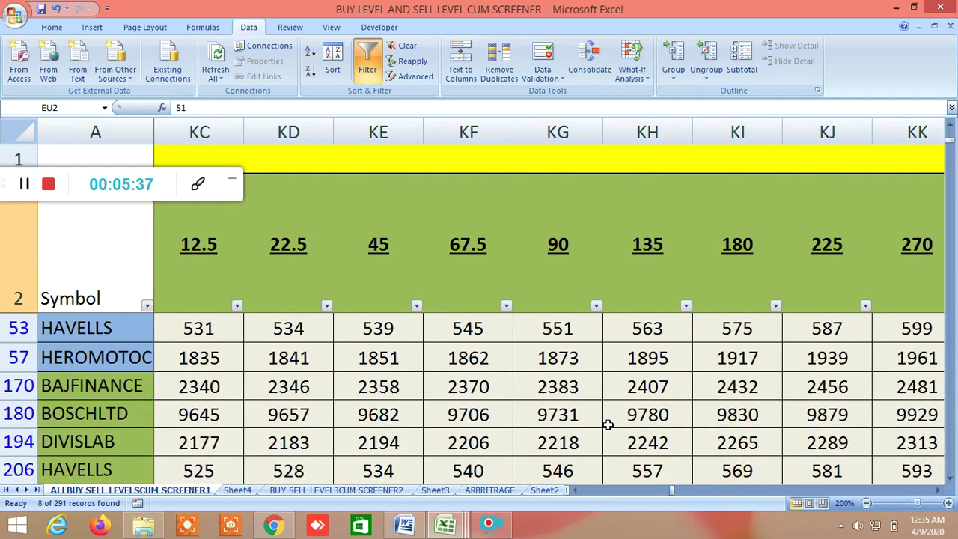
pyautogui.scroll(-1, 608, 425)
pyautogui.scroll(1, 608, 424)
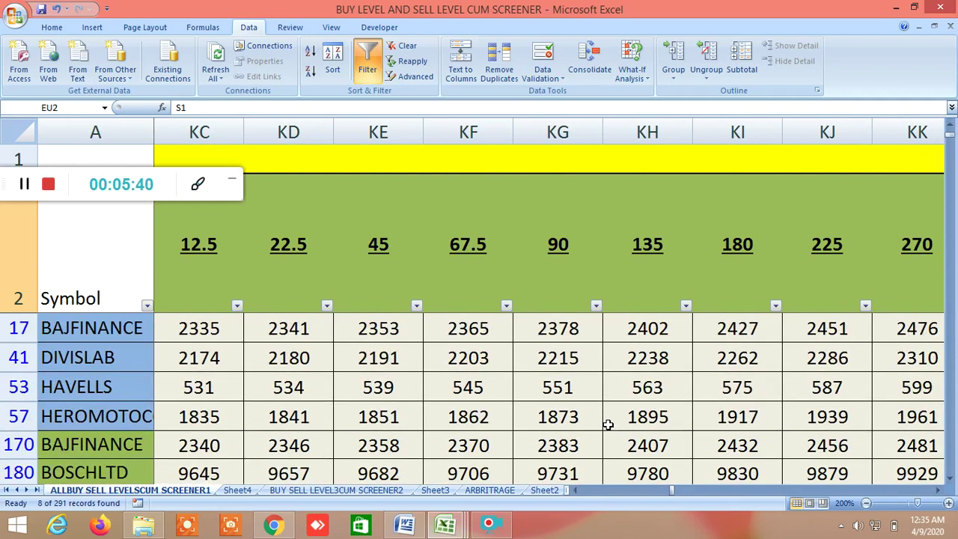
pyautogui.scroll(-3, 610, 424)
pyautogui.scroll(2, 609, 425)
pyautogui.scroll(1, 610, 424)
pyautogui.scroll(-2, 610, 424)
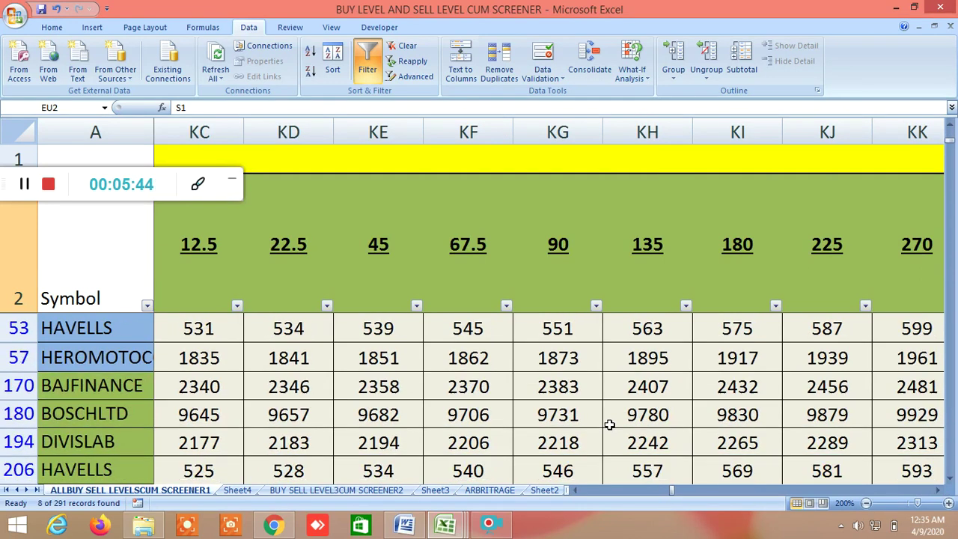
pyautogui.scroll(-1, 609, 424)
pyautogui.scroll(3, 609, 425)
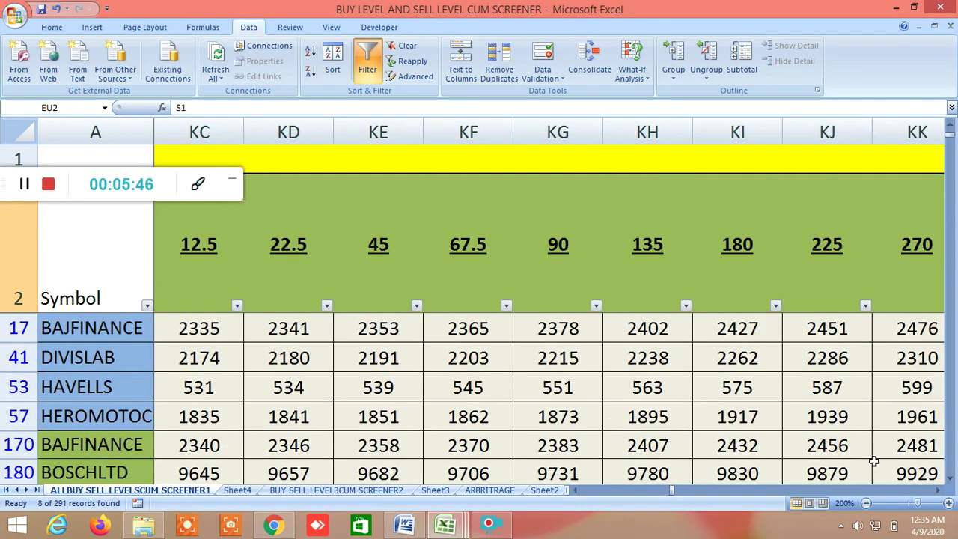
# Step: Review the support-side angle values from 12.5 to 360 in columns KO to KY
pyautogui.moveTo(940, 492); pyautogui.dragTo(940, 492)
pyautogui.scroll(-3, 666, 417)
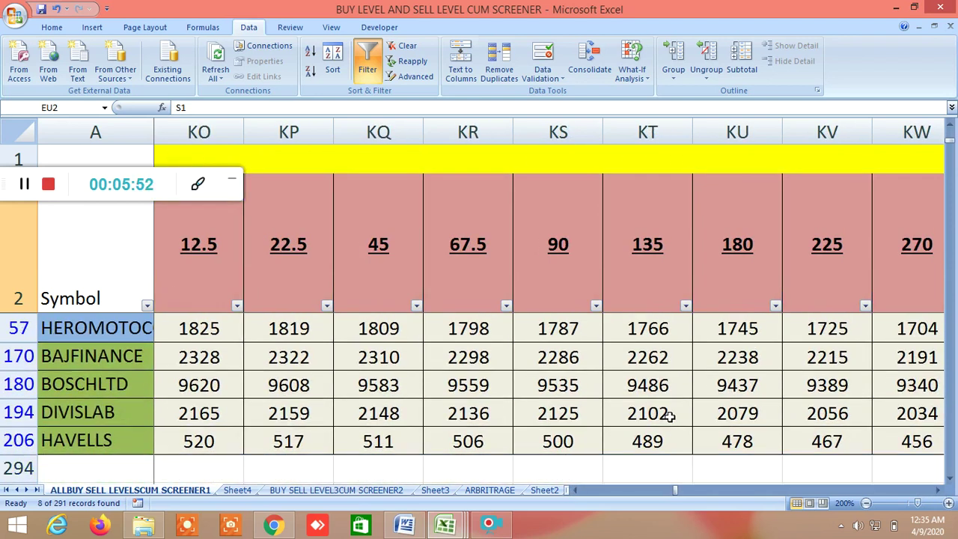
pyautogui.scroll(3, 666, 417)
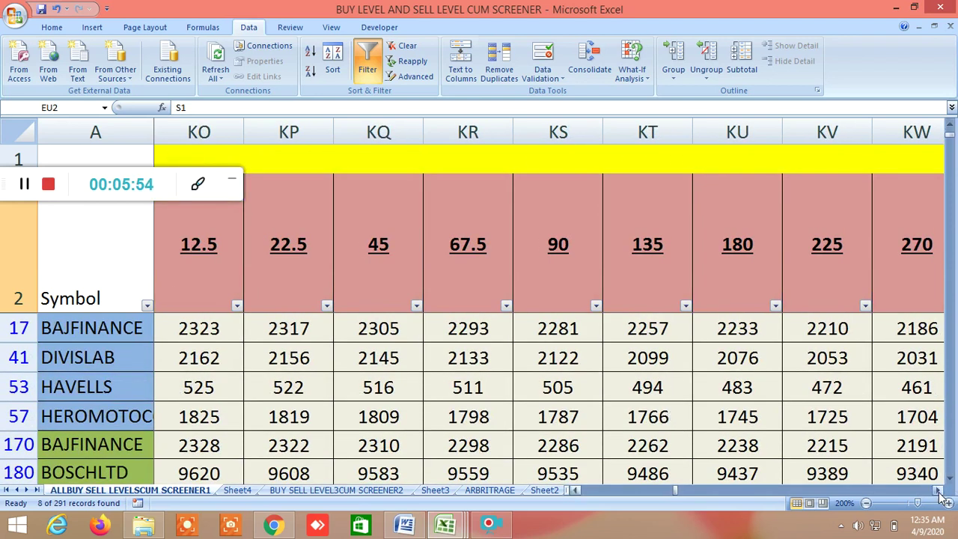
pyautogui.moveTo(941, 494); pyautogui.dragTo(941, 494)
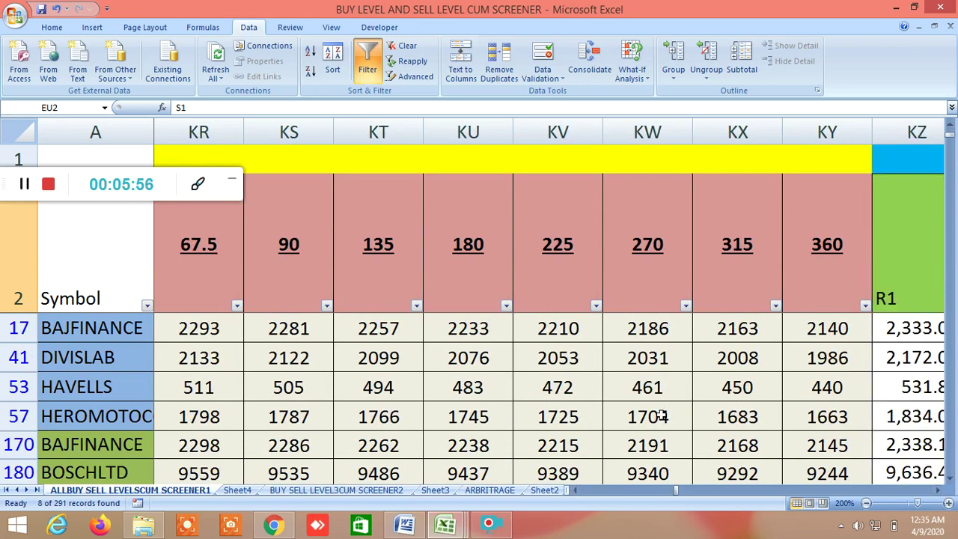
pyautogui.scroll(-2, 661, 414)
pyautogui.scroll(2, 661, 414)
# Step: Return to the GANN ANGLES heading and recheck the SUPPORT values of the filtered symbols across the angle columns
pyautogui.moveTo(578, 492); pyautogui.dragTo(575, 492)
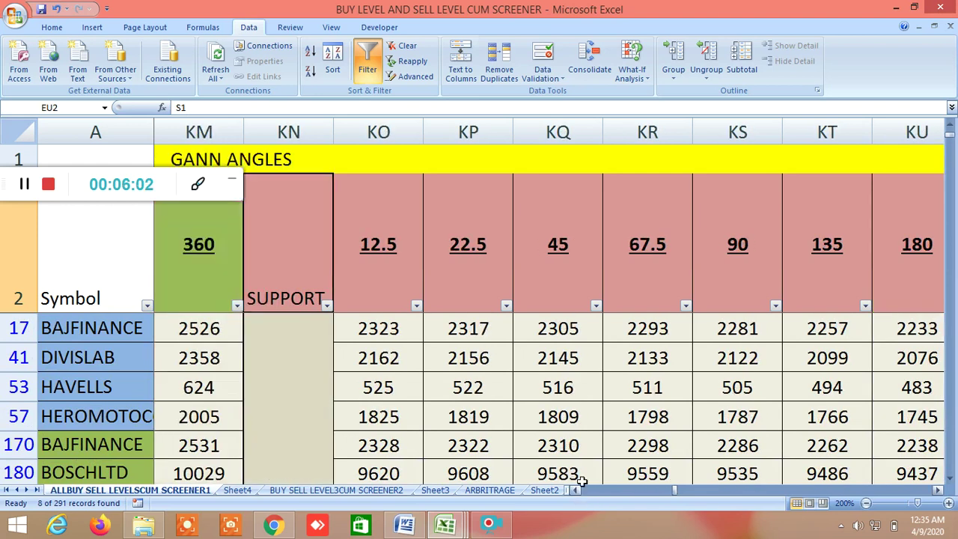
pyautogui.scroll(-2, 581, 481)
pyautogui.scroll(-1, 598, 434)
pyautogui.scroll(2, 598, 434)
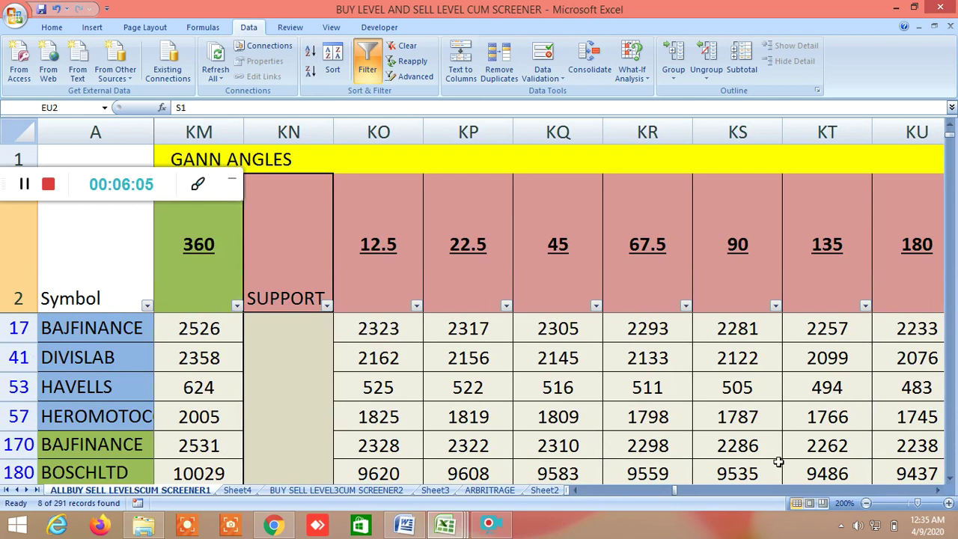
pyautogui.scroll(-3, 778, 462)
pyautogui.scroll(2, 771, 458)
pyautogui.scroll(1, 769, 457)
pyautogui.click(939, 490)
pyautogui.click(940, 490)
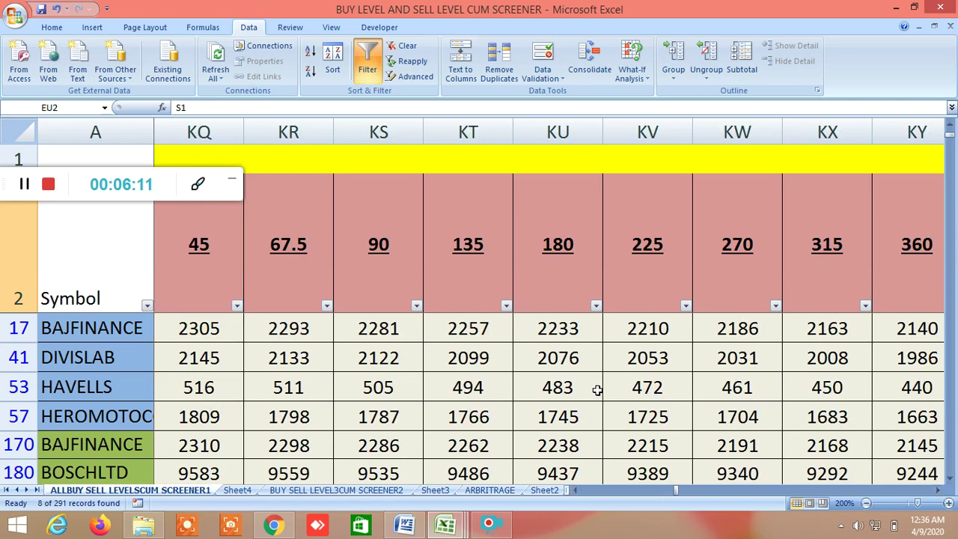
# Step: Find the GANN SQUARE OF 9 section and review its resistance levels starting from R1 in column KZ
pyautogui.click(940, 491)
pyautogui.click(940, 490)
pyautogui.click(939, 492)
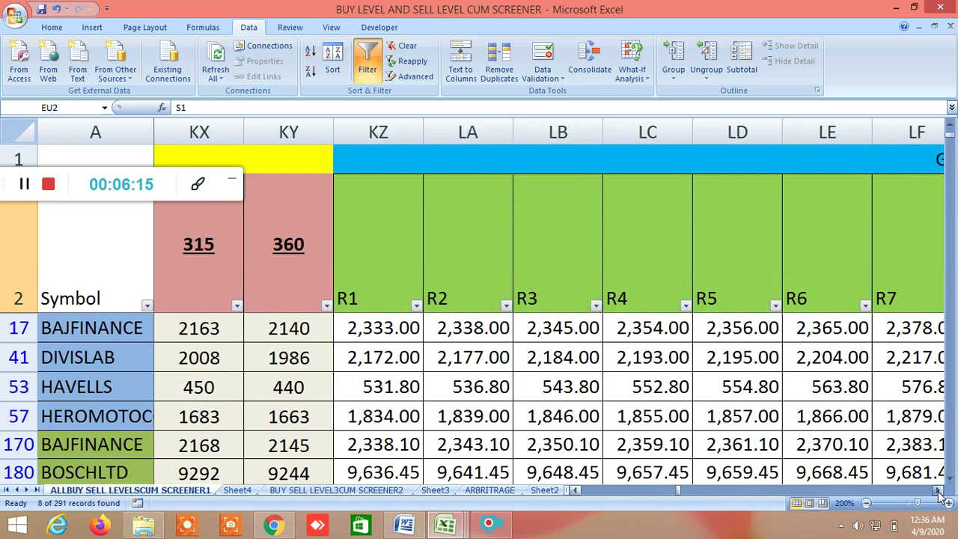
pyautogui.click(939, 491)
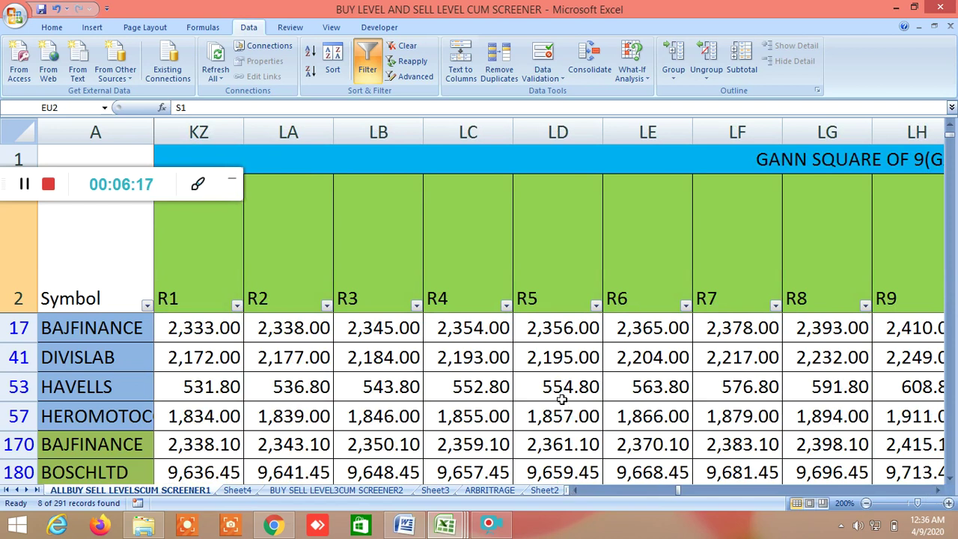
pyautogui.scroll(-1, 561, 400)
pyautogui.scroll(-1, 561, 400)
pyautogui.scroll(1, 561, 400)
# Step: Review the support levels S1 to s9 in the GANN SQUARE OF 9 section, columns LI to LQ
pyautogui.click(937, 491)
pyautogui.click(937, 491)
pyautogui.click(937, 491)
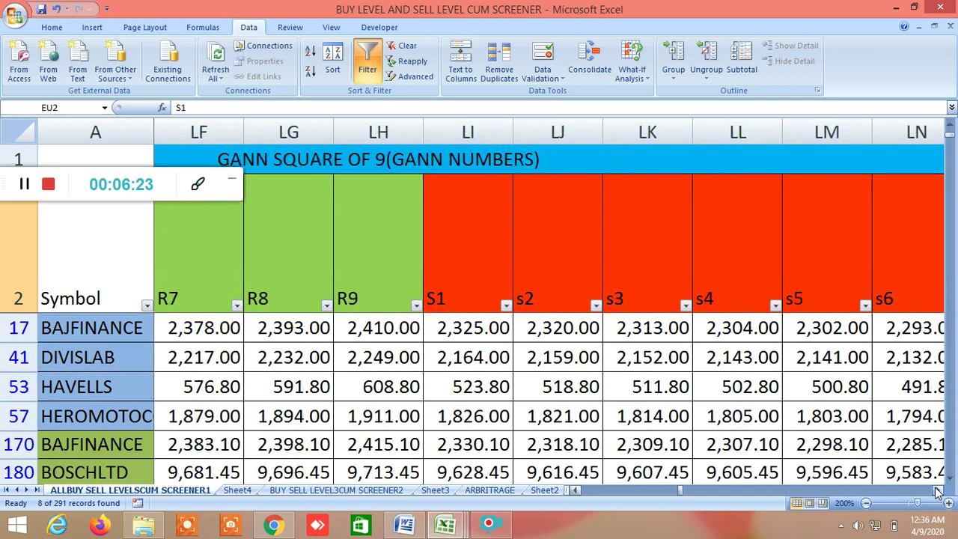
pyautogui.click(937, 491)
pyautogui.click(937, 491)
pyautogui.scroll(-2, 811, 454)
pyautogui.scroll(2, 661, 411)
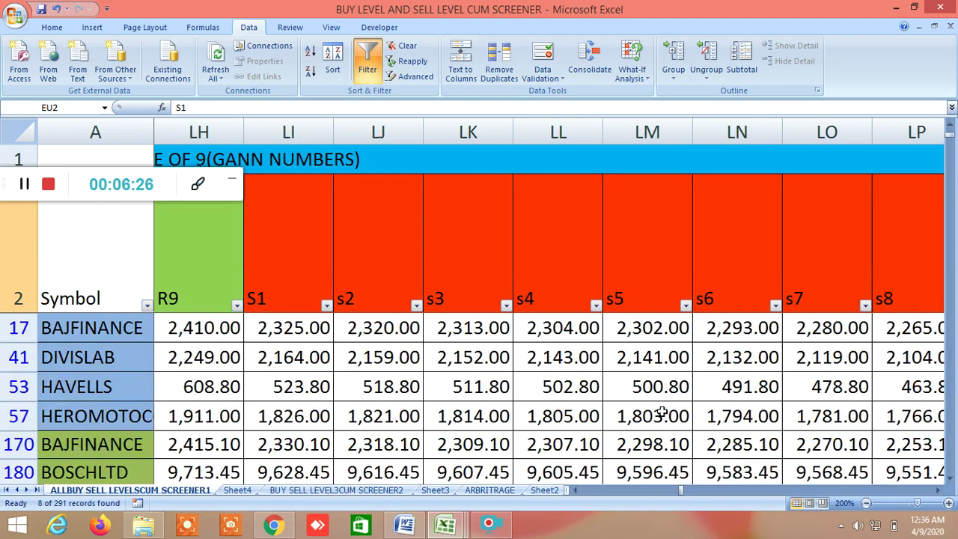
pyautogui.click(938, 491)
pyautogui.click(937, 492)
pyautogui.click(937, 491)
pyautogui.click(937, 491)
pyautogui.scroll(-2, 674, 419)
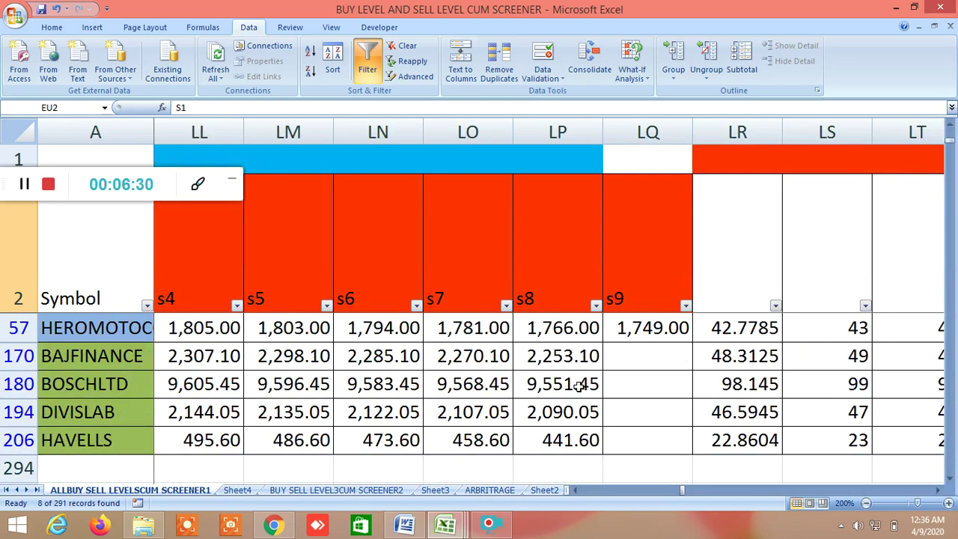
pyautogui.scroll(2, 617, 387)
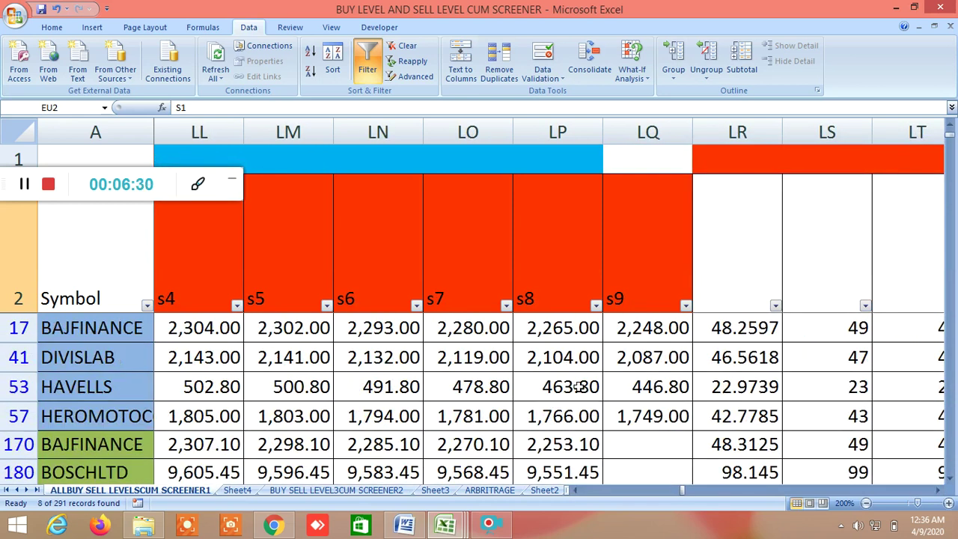
# Step: Review the HR+3 to HR +1, highest and lowest columns of the Murrey's level section for the filtered symbols
pyautogui.click(937, 491)
pyautogui.click(937, 491)
pyautogui.click(937, 491)
pyautogui.click(937, 491)
pyautogui.click(938, 491)
pyautogui.click(937, 491)
pyautogui.click(937, 491)
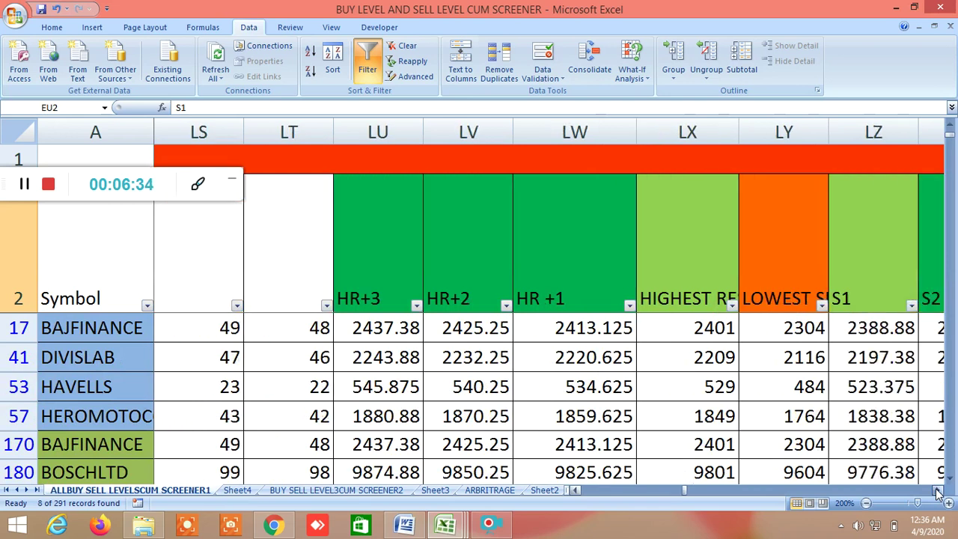
pyautogui.click(937, 491)
pyautogui.click(937, 491)
pyautogui.click(937, 491)
pyautogui.scroll(-1, 613, 385)
pyautogui.scroll(-1, 613, 386)
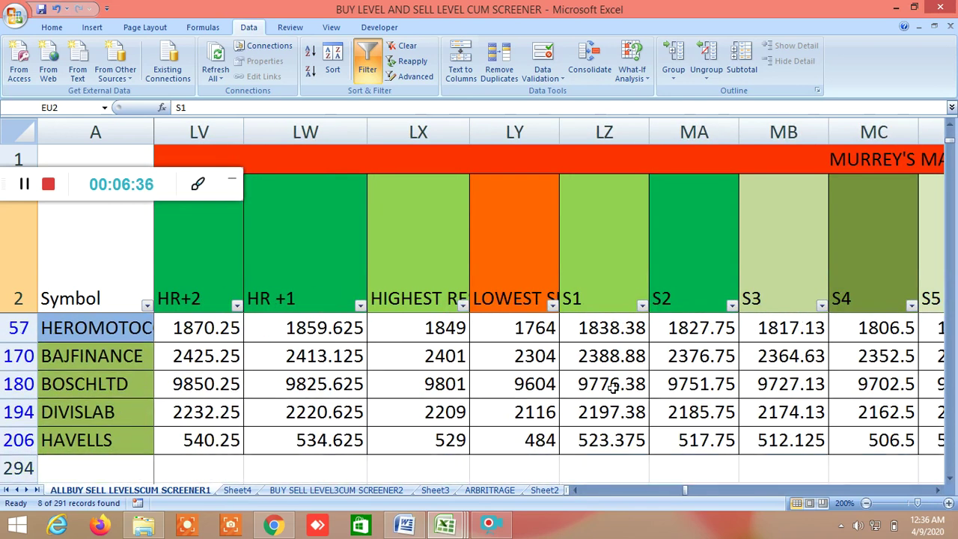
pyautogui.scroll(2, 613, 386)
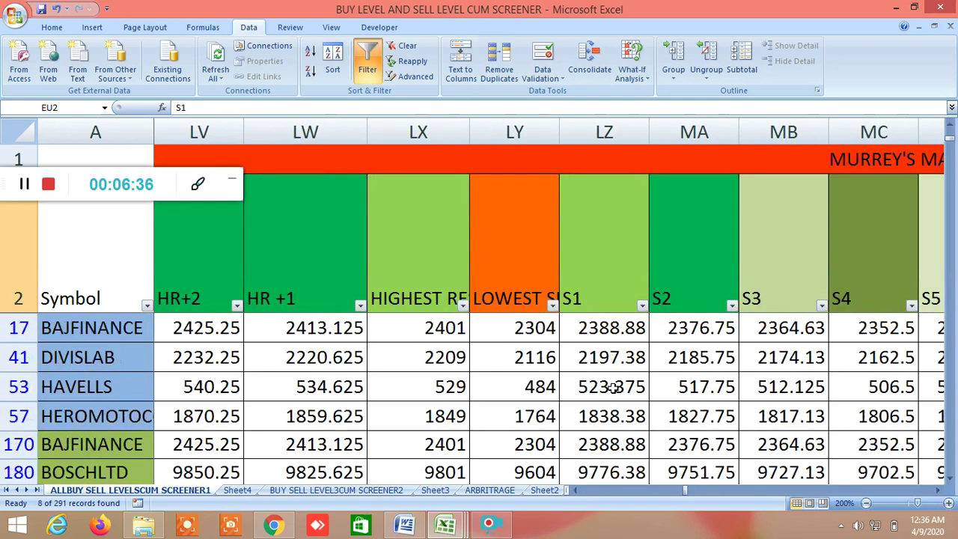
# Step: Review levels S2 to S7 under MURREY'S MATHEMATICAL LEVEL CALCULATION, columns MA to MF
pyautogui.click(937, 491)
pyautogui.click(938, 491)
pyautogui.click(937, 491)
pyautogui.click(937, 491)
pyautogui.click(937, 491)
pyautogui.scroll(-3, 586, 387)
pyautogui.scroll(3, 587, 386)
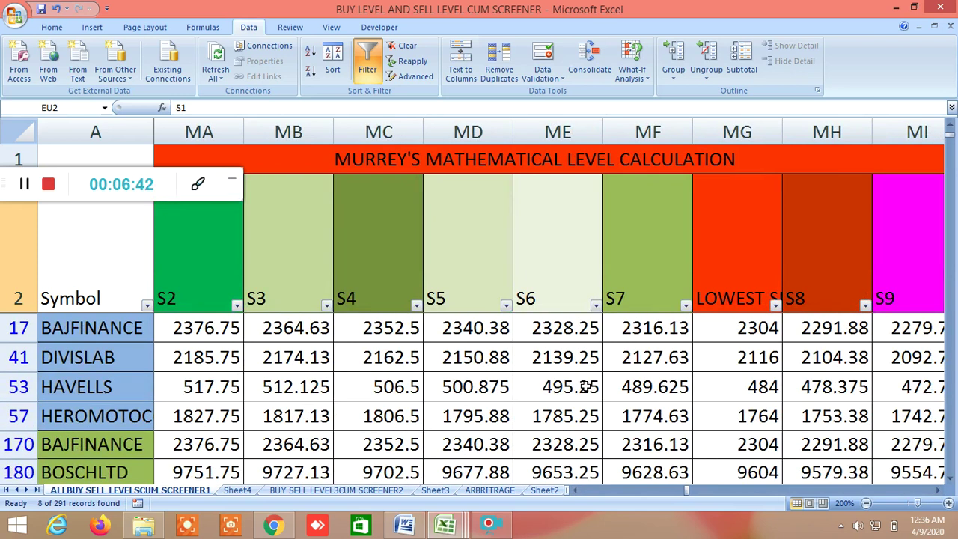
# Step: Review Murrey's levels S8 to S13 for the filtered symbols in columns MH to MM
pyautogui.click(937, 491)
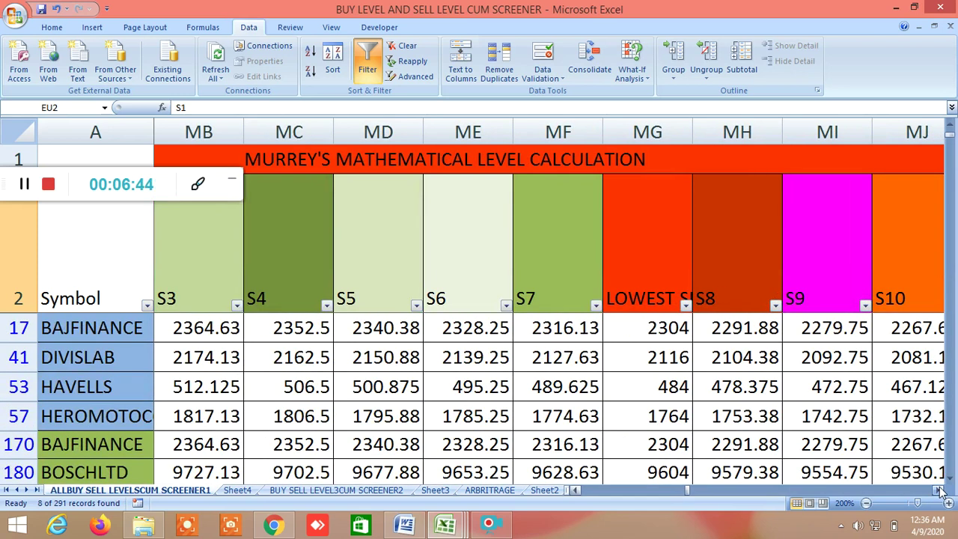
pyautogui.click(938, 491)
pyautogui.click(938, 491)
pyautogui.scroll(-1, 670, 404)
pyautogui.scroll(-1, 670, 404)
pyautogui.scroll(1, 670, 402)
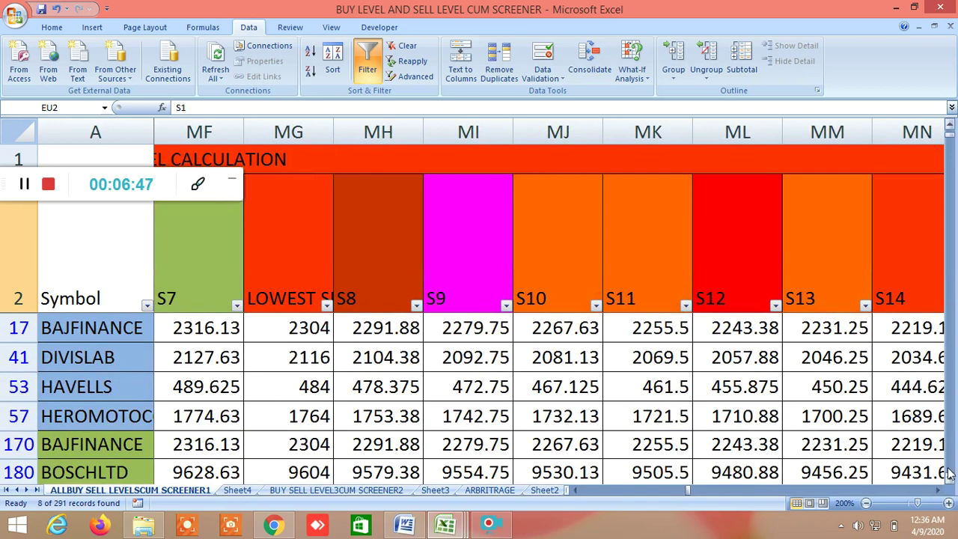
# Step: Review Murrey's levels S14 to S17 for the filtered symbols in columns MN to MQ
pyautogui.click(938, 491)
pyautogui.click(938, 491)
pyautogui.click(938, 491)
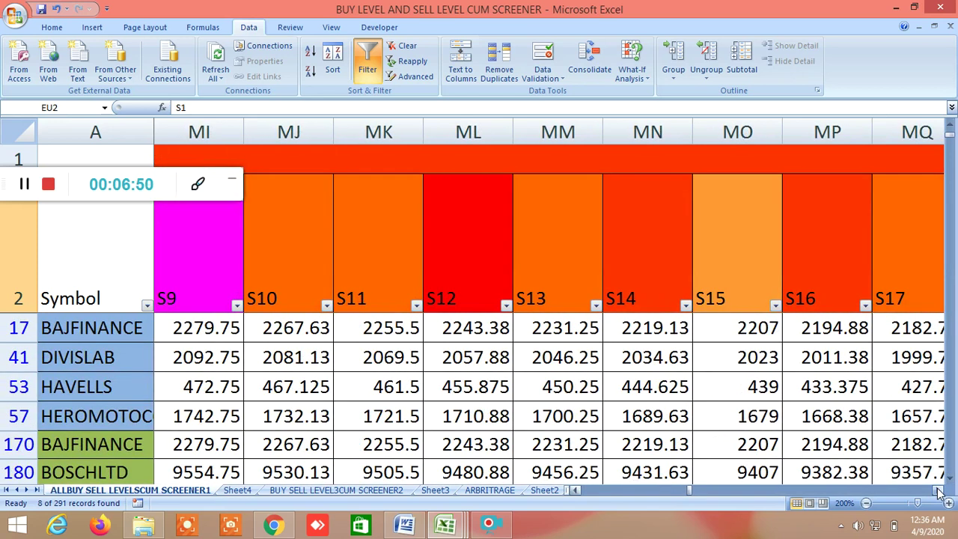
pyautogui.scroll(-1, 628, 414)
pyautogui.scroll(-1, 628, 413)
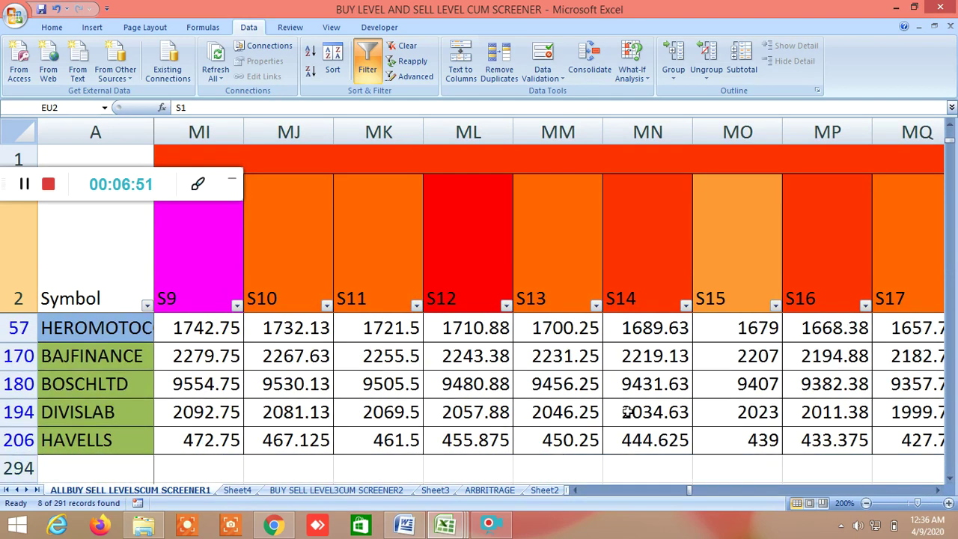
pyautogui.scroll(3, 627, 413)
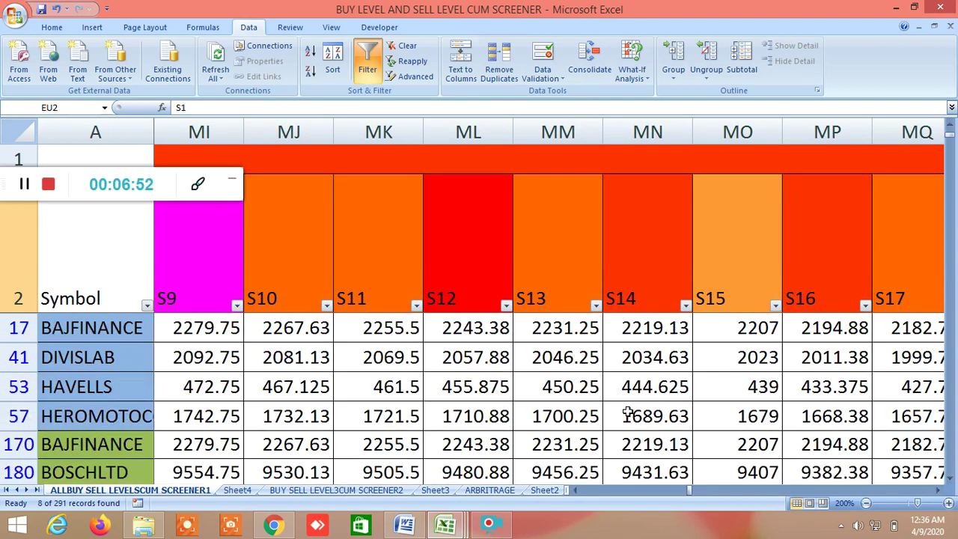
# Step: Review the 45 to 360 degree columns of 360 DEGREE PRICE ANALYSIS UPSIDE FIRST CYCLE for the filtered symbols
pyautogui.click(940, 491)
pyautogui.moveTo(940, 490); pyautogui.dragTo(940, 490)
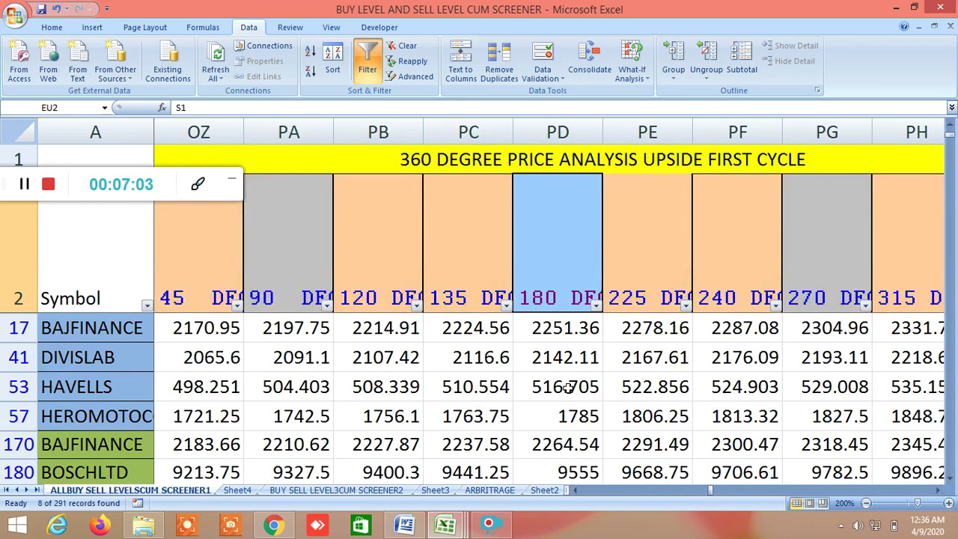
pyautogui.scroll(-1, 567, 386)
pyautogui.scroll(1, 568, 387)
pyautogui.scroll(-2, 581, 367)
pyautogui.scroll(2, 581, 366)
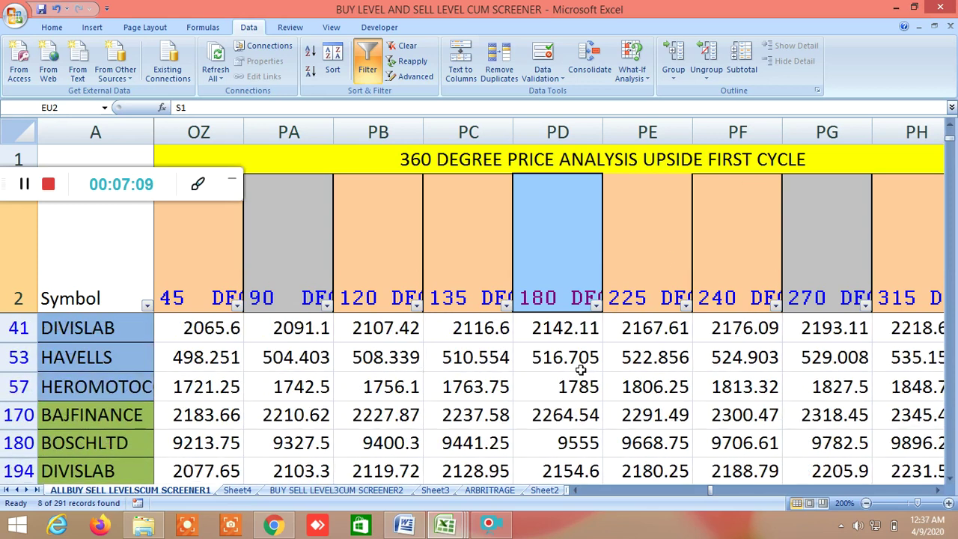
pyautogui.scroll(1, 581, 369)
pyautogui.click(935, 491)
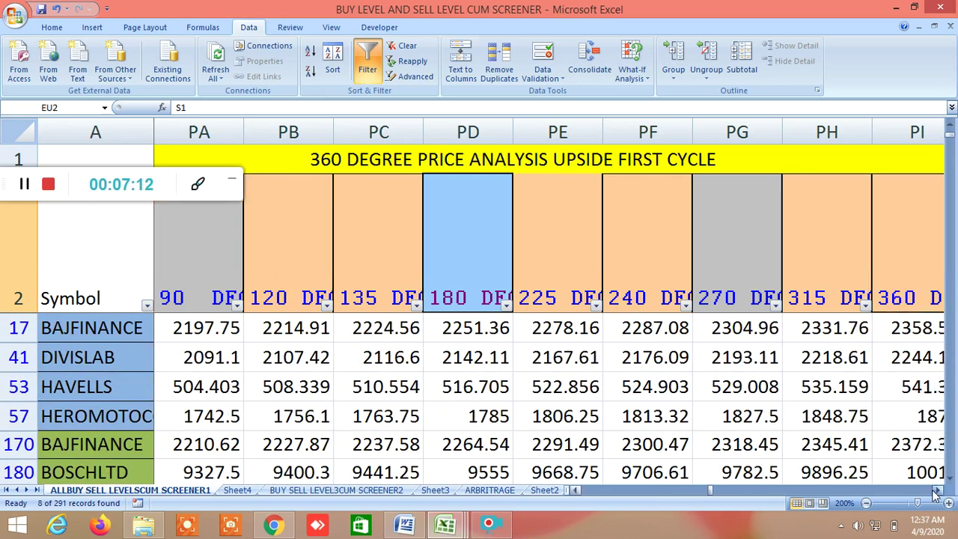
# Step: Review the 45 to 240 degree columns of 360 DEGREE PRICE ANALYSIS DOWNSIDE FIRST CYCLE for the filtered symbols
pyautogui.click(936, 491)
pyautogui.click(936, 491)
pyautogui.click(936, 491)
pyautogui.click(936, 491)
pyautogui.click(935, 491)
pyautogui.click(936, 491)
pyautogui.click(936, 491)
pyautogui.click(577, 491)
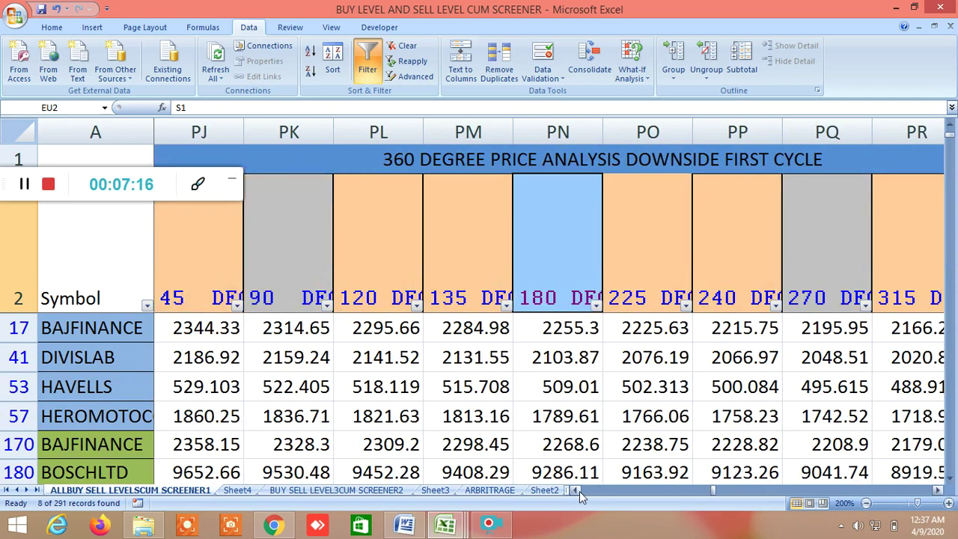
pyautogui.click(577, 490)
pyautogui.scroll(-1, 642, 404)
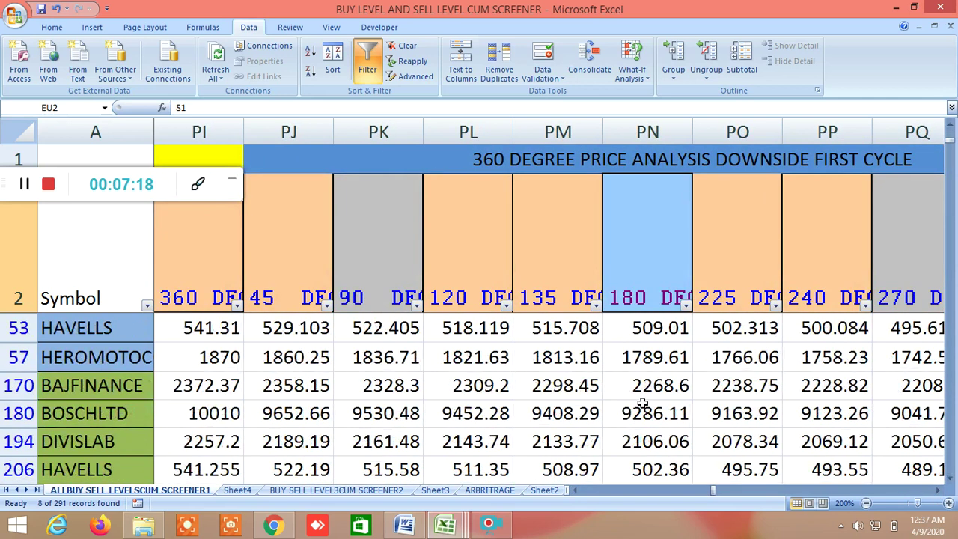
pyautogui.scroll(2, 643, 404)
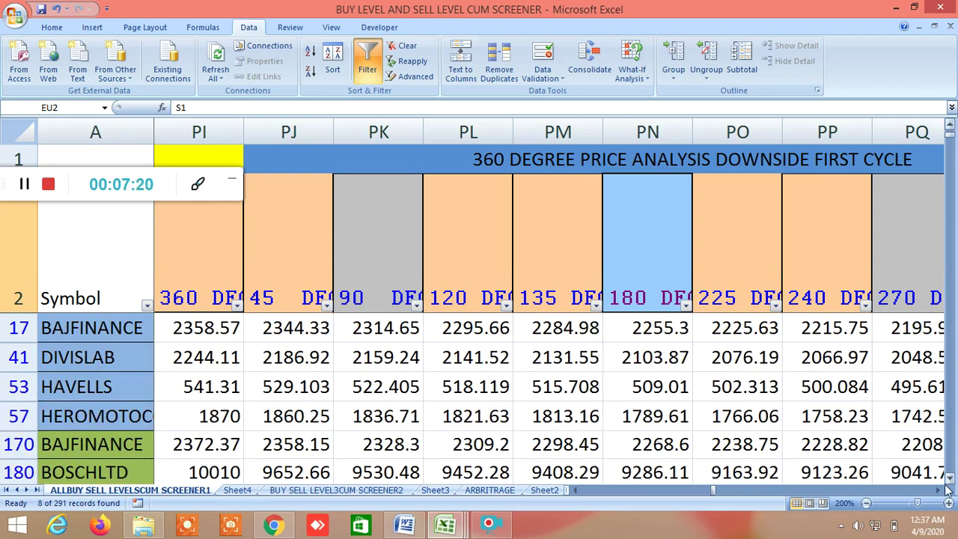
# Step: Review the downside first cycle's remaining 270, 315 and 360 degree columns, PQ to PS, for the filtered symbols
pyautogui.click(937, 490)
pyautogui.click(937, 490)
pyautogui.scroll(-2, 695, 397)
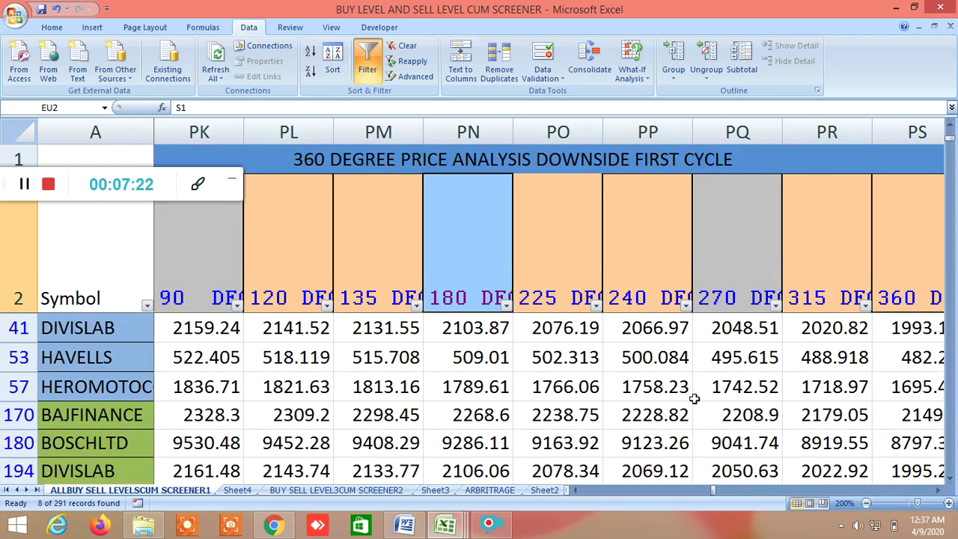
pyautogui.scroll(2, 695, 397)
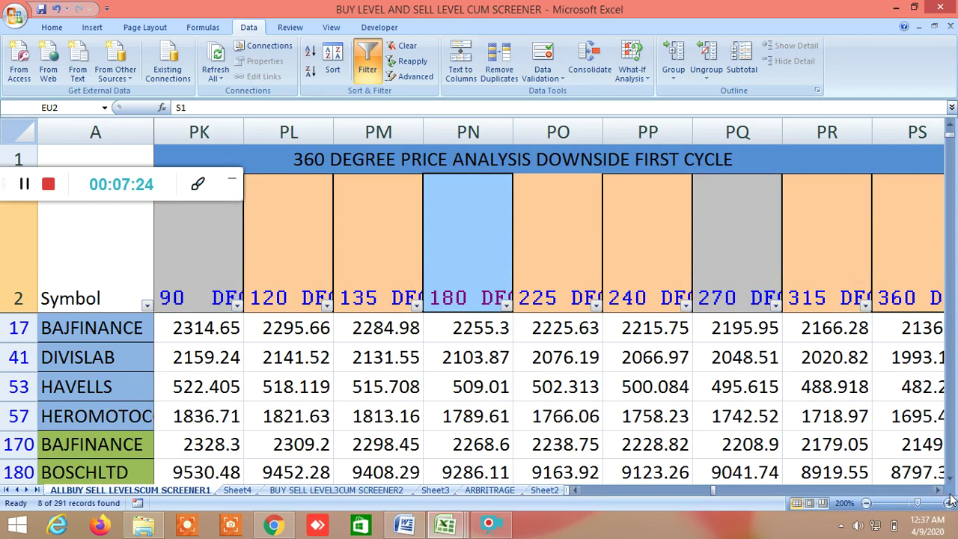
# Step: Review the 1 + 45 to 1 + 240 columns of 360 DEGREE PRICE ANALYSIS UPSIDE SECOND CYCLE, PU to QA
pyautogui.moveTo(937, 490); pyautogui.dragTo(937, 490)
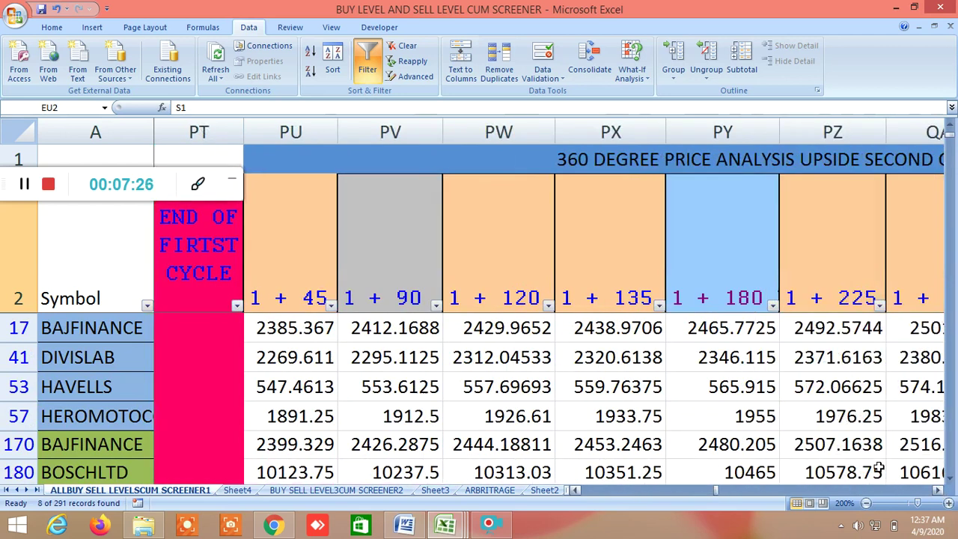
pyautogui.click(938, 490)
pyautogui.scroll(-3, 674, 412)
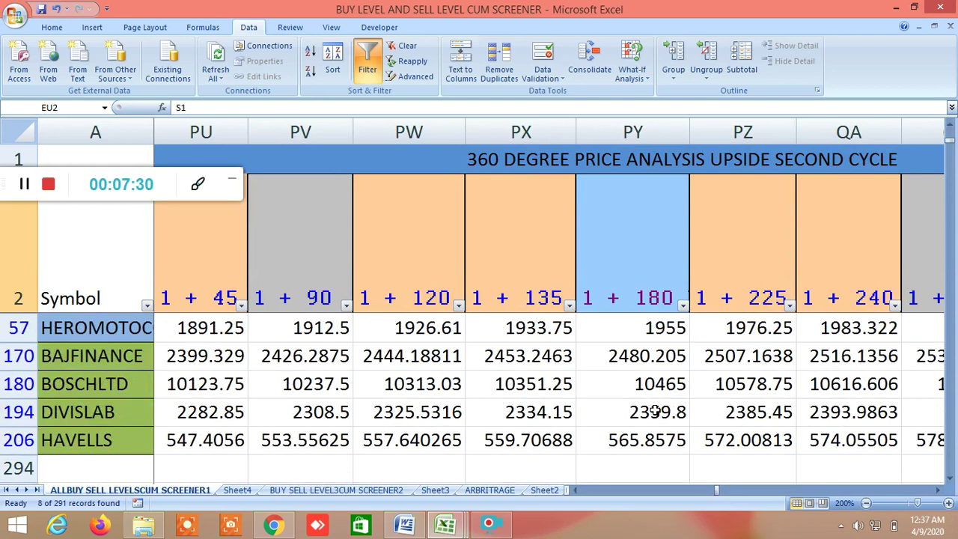
pyautogui.scroll(3, 654, 410)
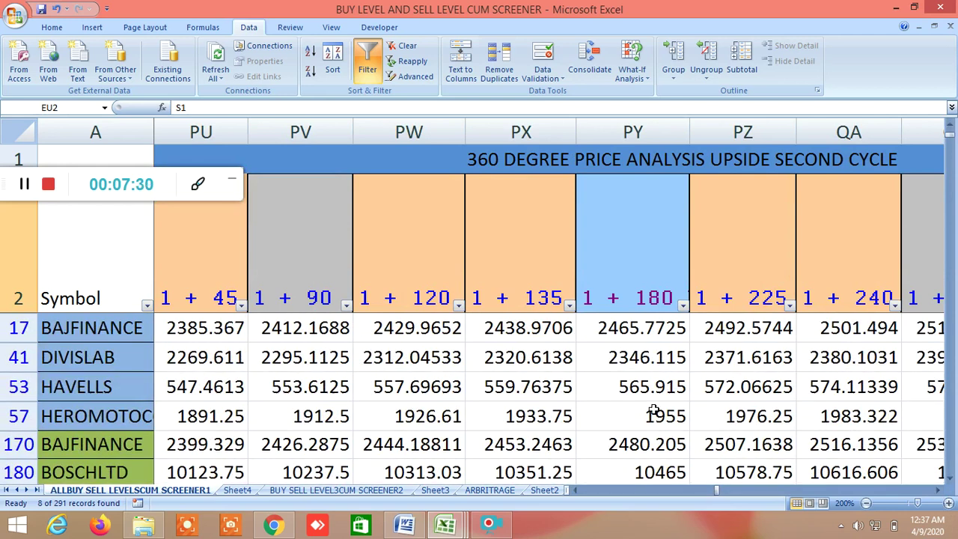
# Step: Review the closing columns of the downside second cycle, QK to QN, up to the END OF SECOND CYCLE divider
pyautogui.click(939, 491)
pyautogui.click(938, 490)
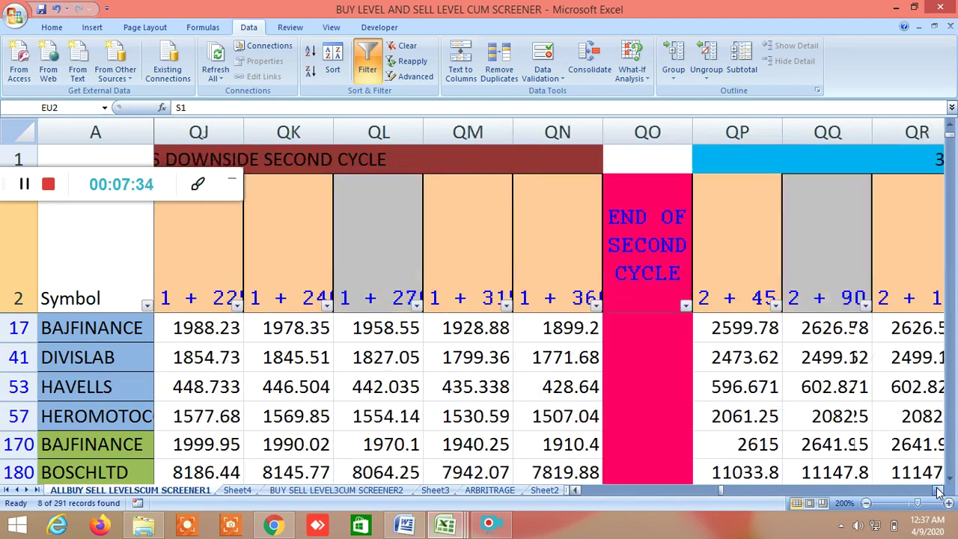
pyautogui.scroll(-1, 777, 389)
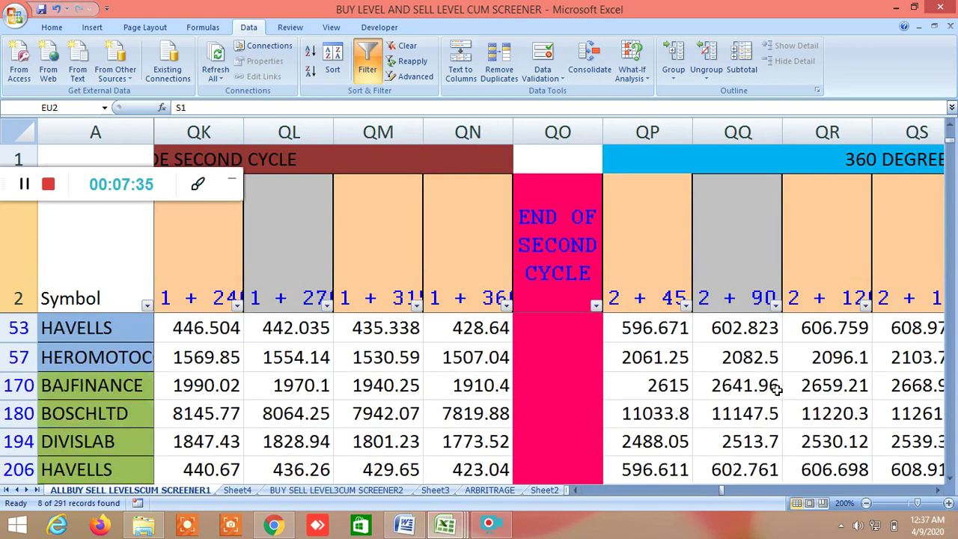
pyautogui.scroll(1, 777, 389)
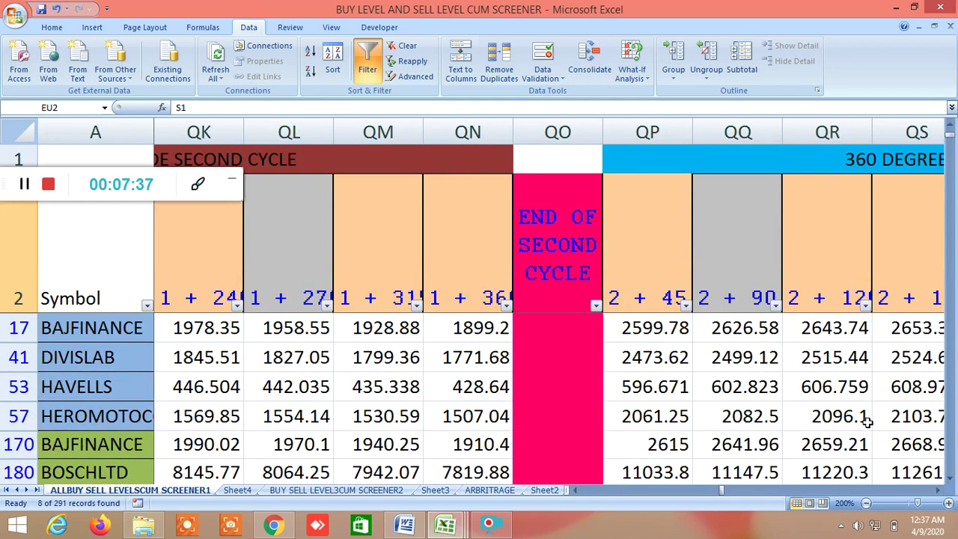
# Step: Review the columns from 2 + 45 onward in 360 DEGREE PRICE ANALYSIS UPSIDE THIRD CYCLE, QP to QX
pyautogui.click(939, 490)
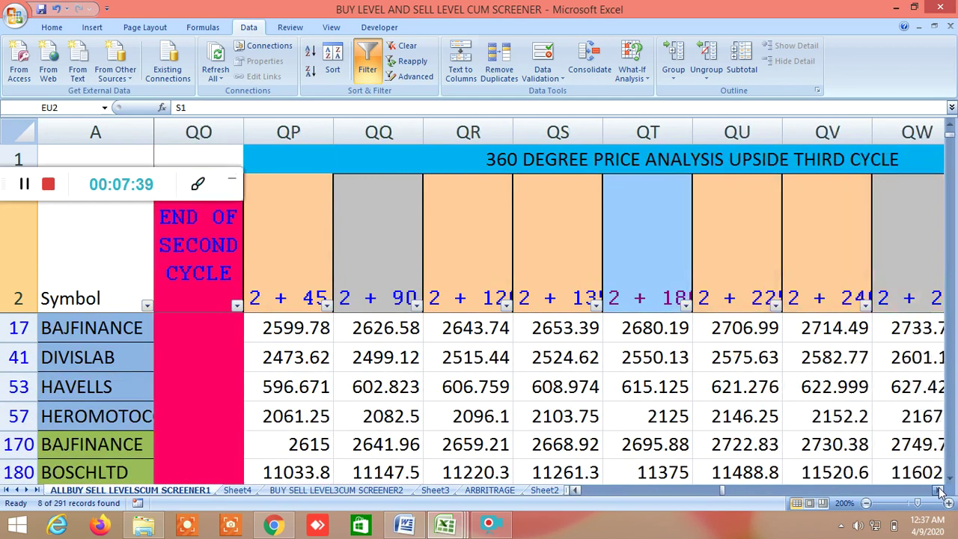
pyautogui.scroll(-2, 625, 389)
pyautogui.scroll(2, 625, 393)
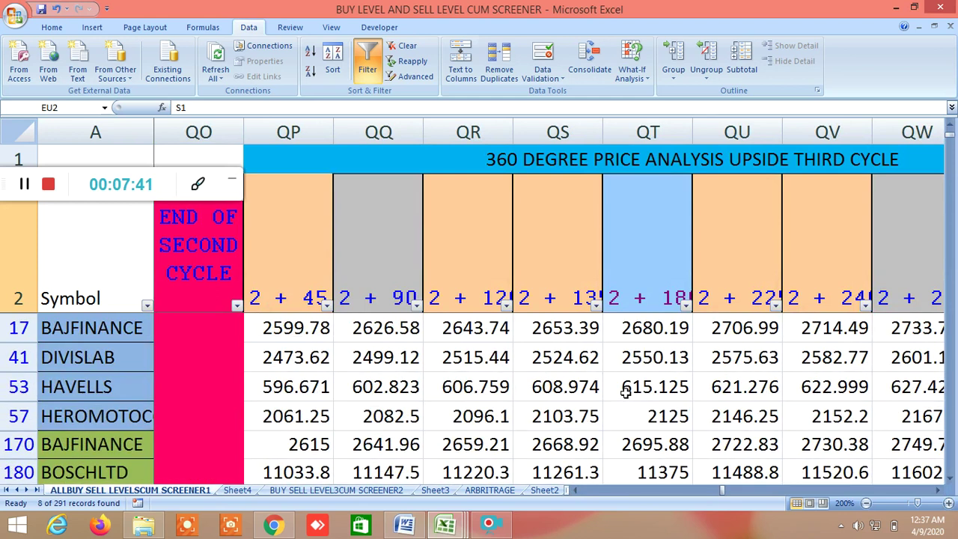
pyautogui.click(939, 490)
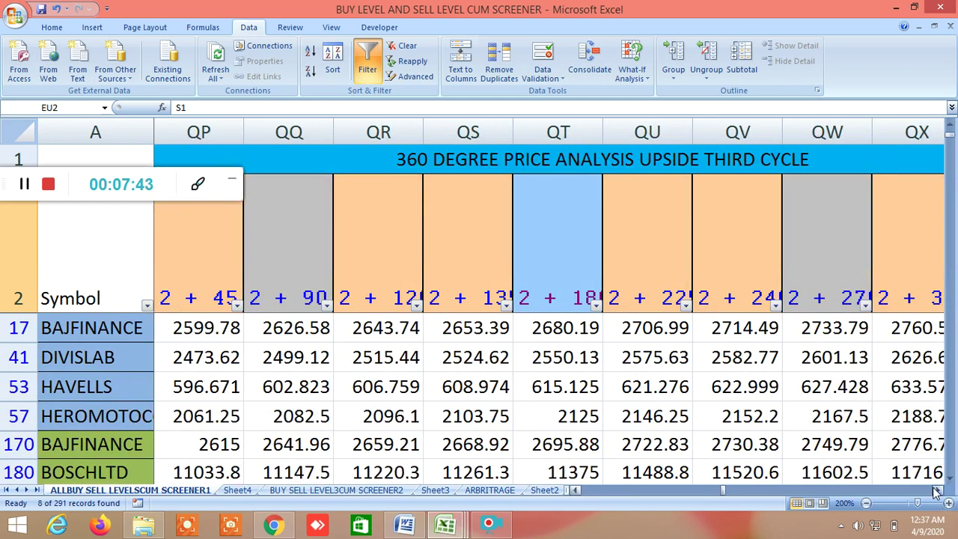
# Step: Review the first, second and third cycle values under 360 DEGREE ANALYSIS WITH DIFFERENCE UPSIDE, columns RK to RQ
pyautogui.click(939, 490)
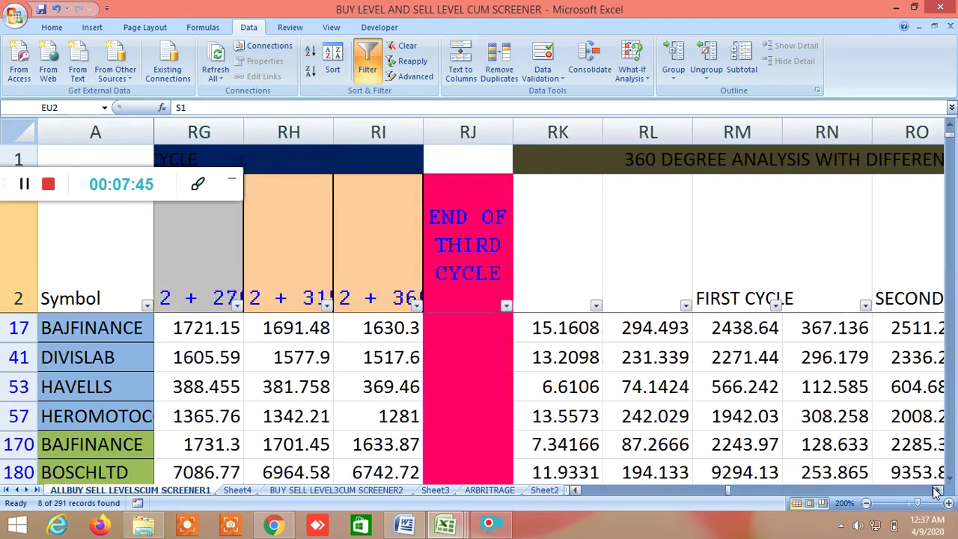
pyautogui.scroll(-1, 640, 400)
pyautogui.scroll(1, 645, 398)
pyautogui.click(939, 490)
pyautogui.click(939, 490)
pyautogui.click(939, 491)
pyautogui.scroll(-1, 733, 412)
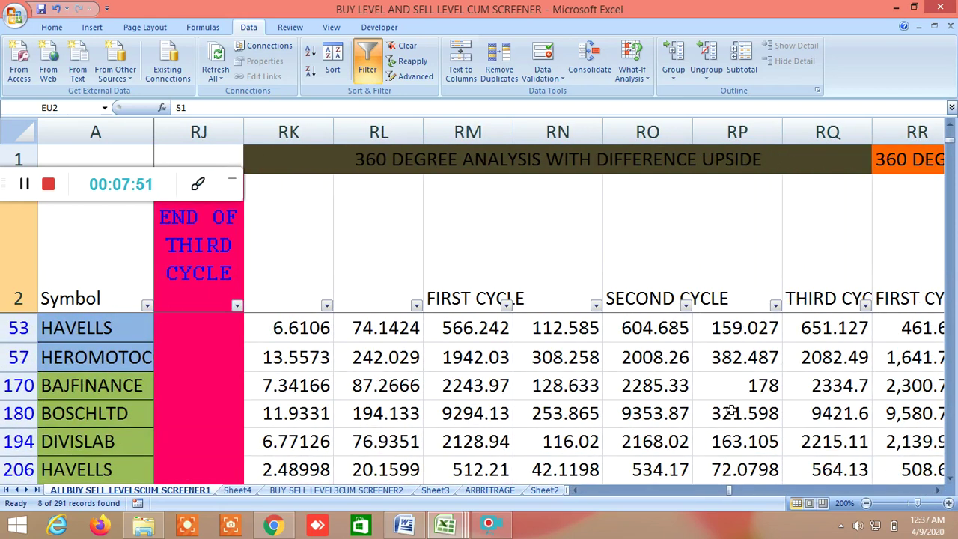
pyautogui.scroll(1, 732, 412)
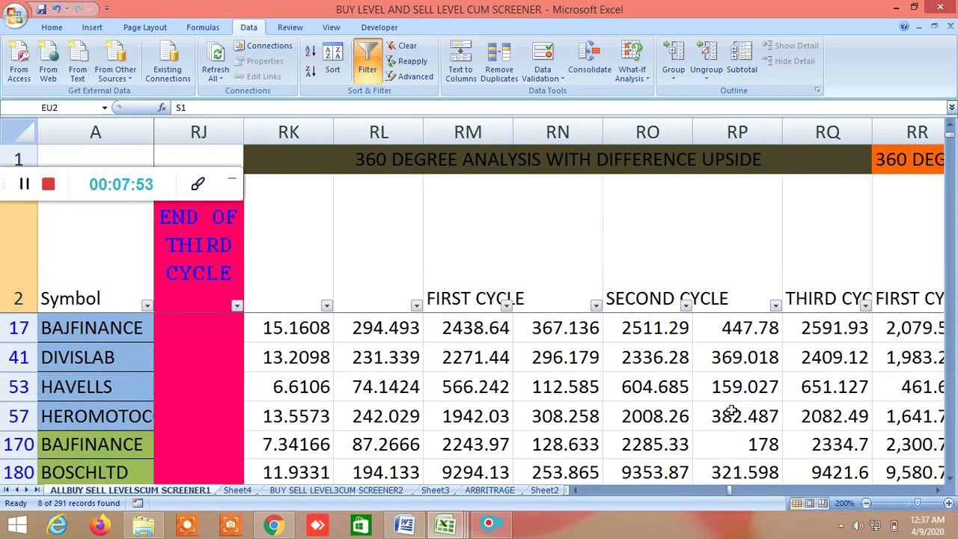
# Step: Review the first to third cycle values in the orange-headed 360-degree difference section, columns RR to RT
pyautogui.click(938, 491)
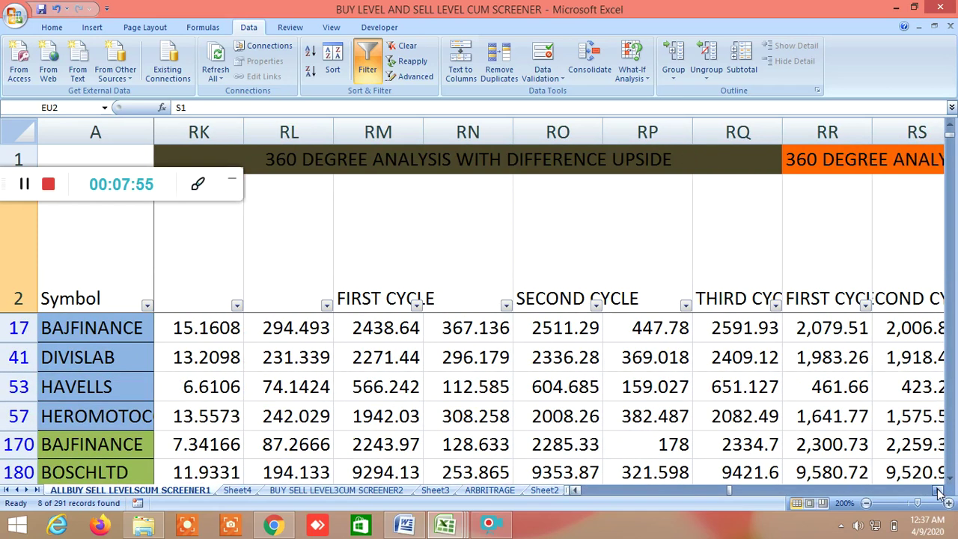
pyautogui.click(939, 490)
pyautogui.scroll(-2, 611, 393)
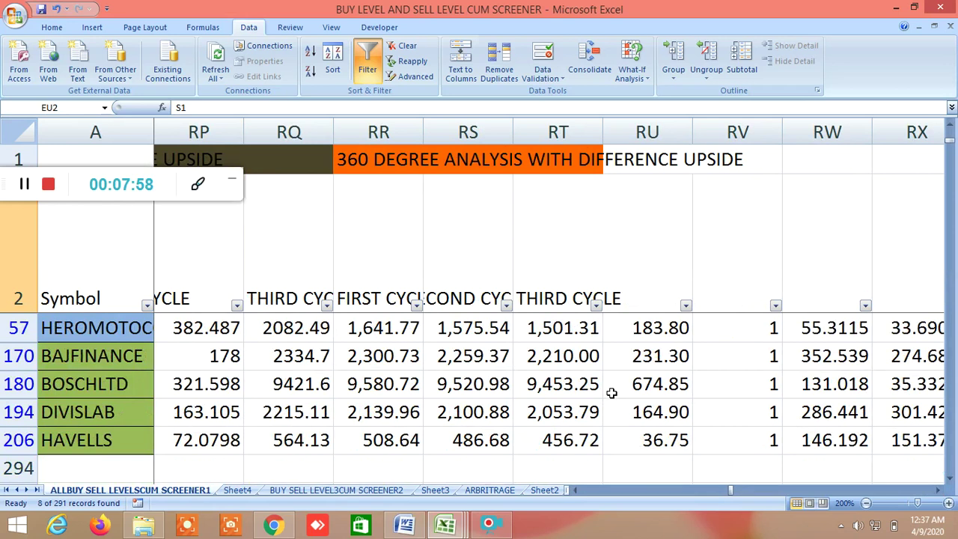
pyautogui.scroll(1, 611, 393)
# Step: Review the buy entry and targets T1 to T6 under BUY SELL LEVELS ACCORDING TO NUMBER VIBRATION 7
pyautogui.moveTo(939, 490); pyautogui.dragTo(939, 491)
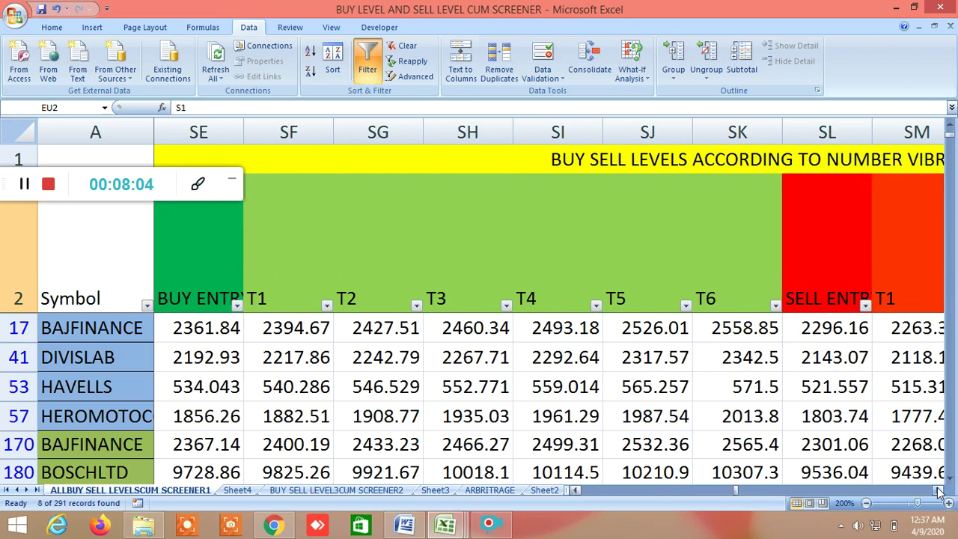
pyautogui.click(674, 160)
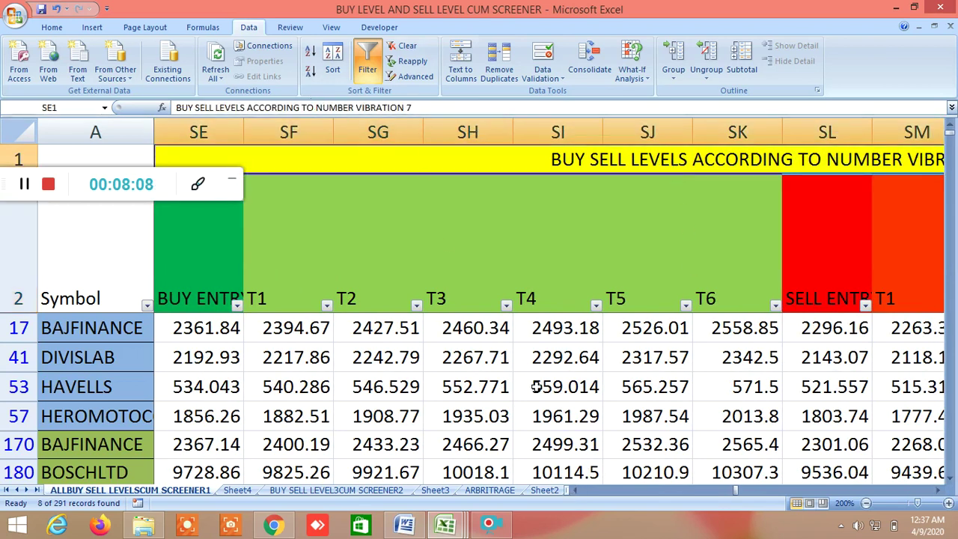
pyautogui.scroll(-1, 538, 393)
pyautogui.scroll(-1, 537, 393)
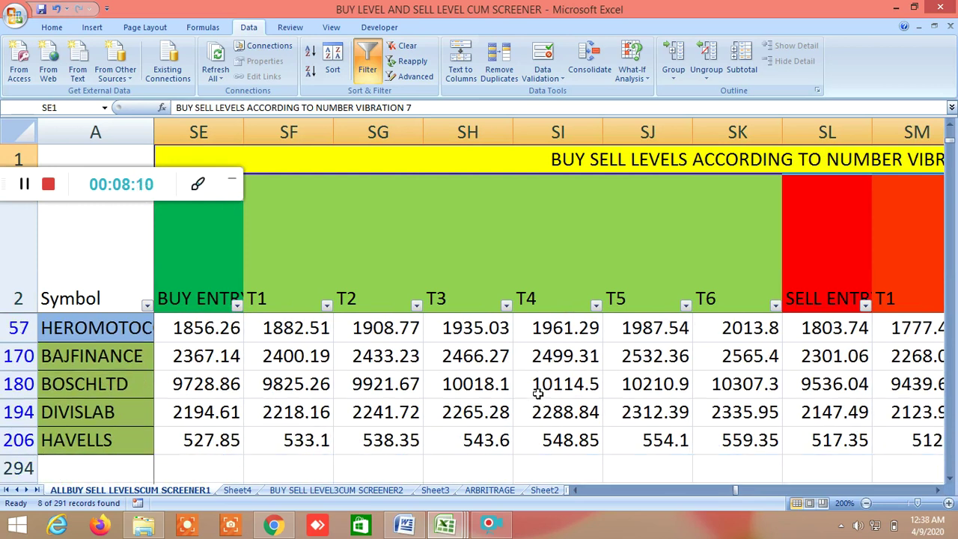
pyautogui.scroll(2, 554, 394)
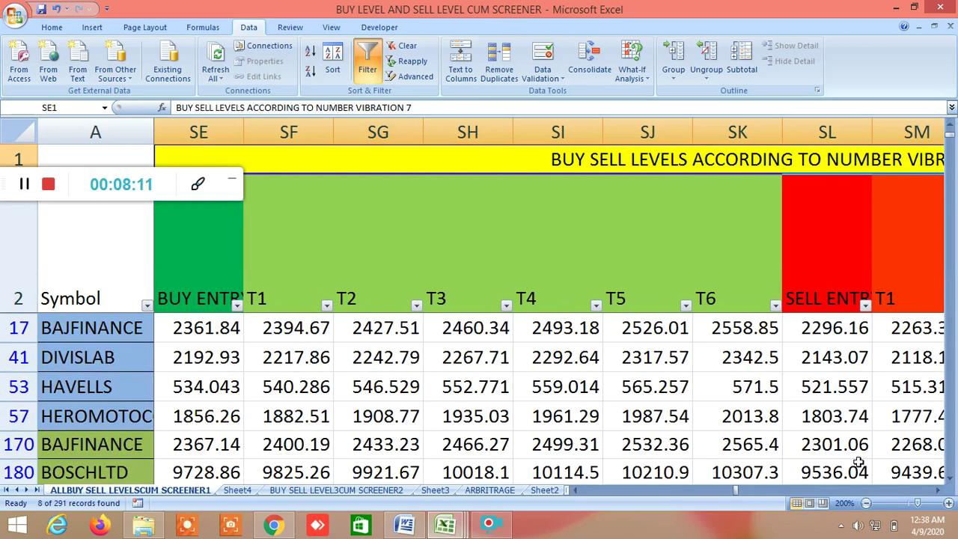
# Step: Review the sell entry and targets T1 to T6 of the number vibration 7 section, columns SL to SR
pyautogui.click(938, 490)
pyautogui.click(938, 490)
pyautogui.click(938, 491)
pyautogui.click(938, 491)
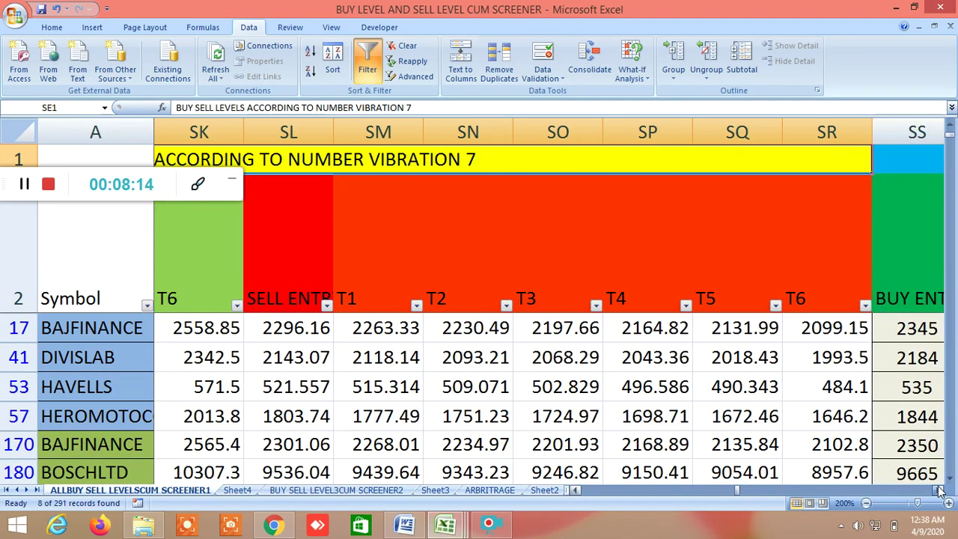
pyautogui.scroll(-1, 613, 377)
pyautogui.scroll(1, 614, 375)
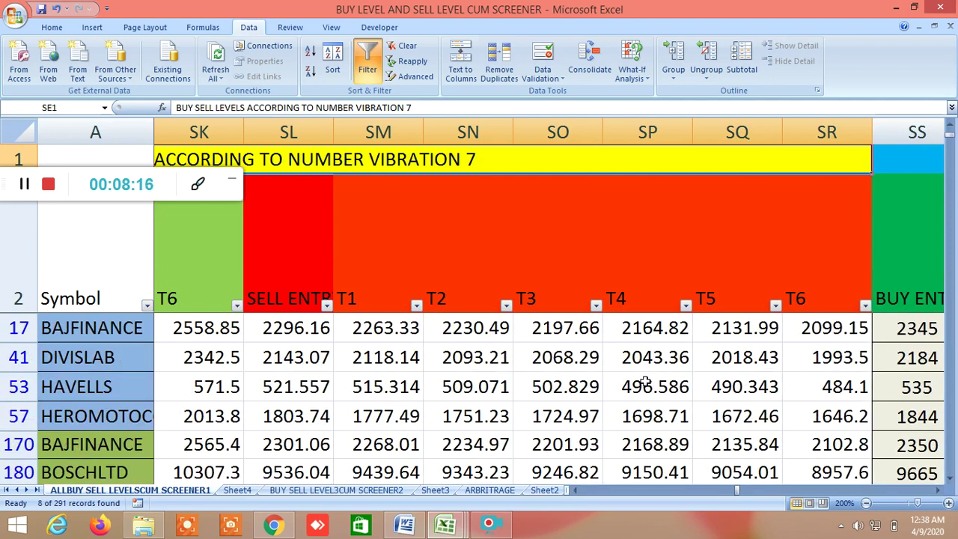
# Step: Review the buy entry and targets T1 to T7 of the GANN SQUARE OF 12 section, columns SS to SZ
pyautogui.click(938, 490)
pyautogui.click(938, 491)
pyautogui.click(938, 490)
pyautogui.click(938, 490)
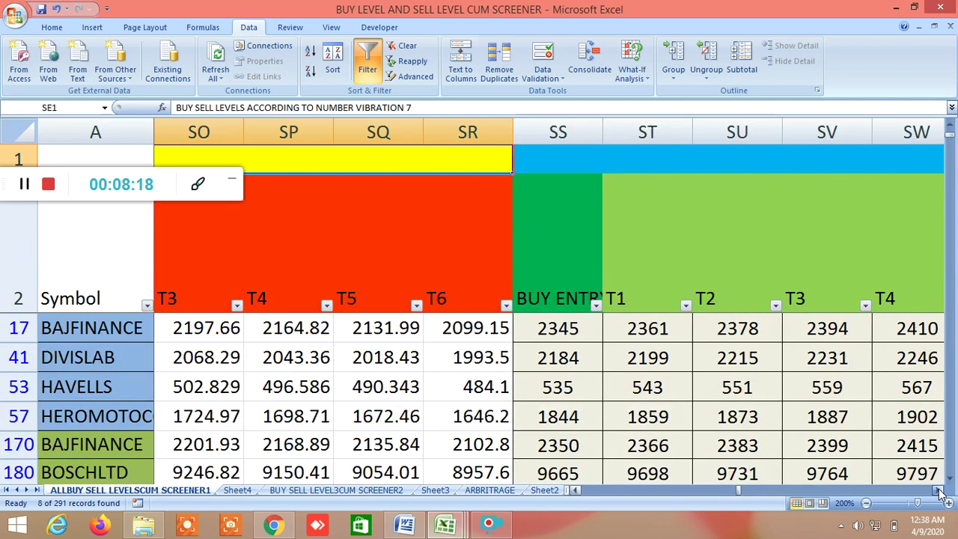
pyautogui.click(938, 490)
pyautogui.click(938, 491)
pyautogui.click(938, 491)
pyautogui.scroll(-2, 642, 397)
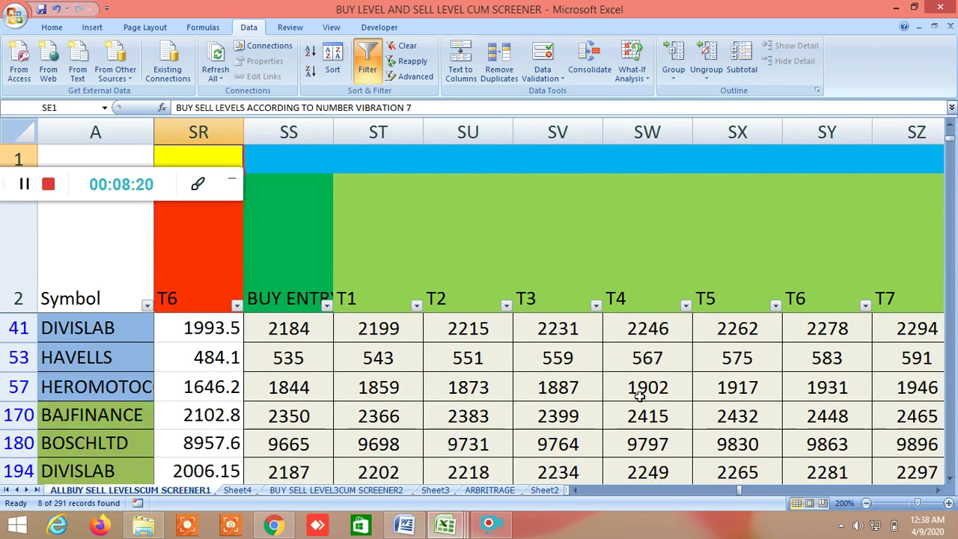
pyautogui.scroll(-1, 640, 396)
pyautogui.scroll(3, 640, 397)
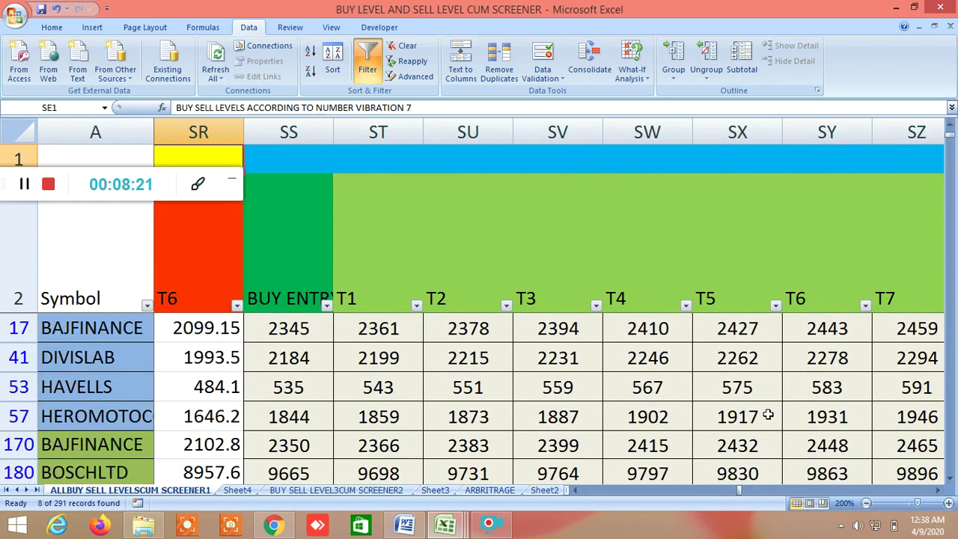
# Step: Review buy targets T8 to T11 of the GANN SQUARE OF 12 section for the filtered stocks, columns TA to TD
pyautogui.click(938, 490)
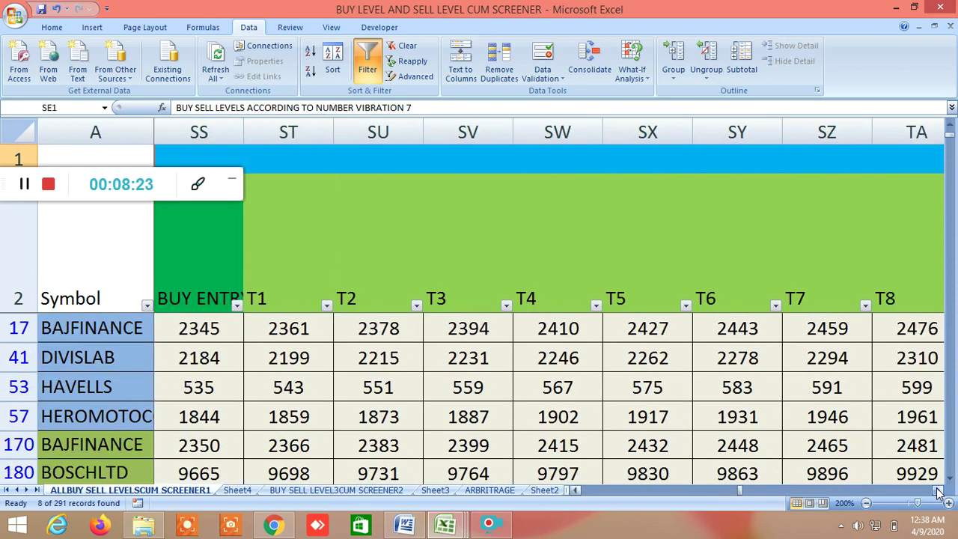
pyautogui.click(938, 490)
pyautogui.scroll(-3, 661, 418)
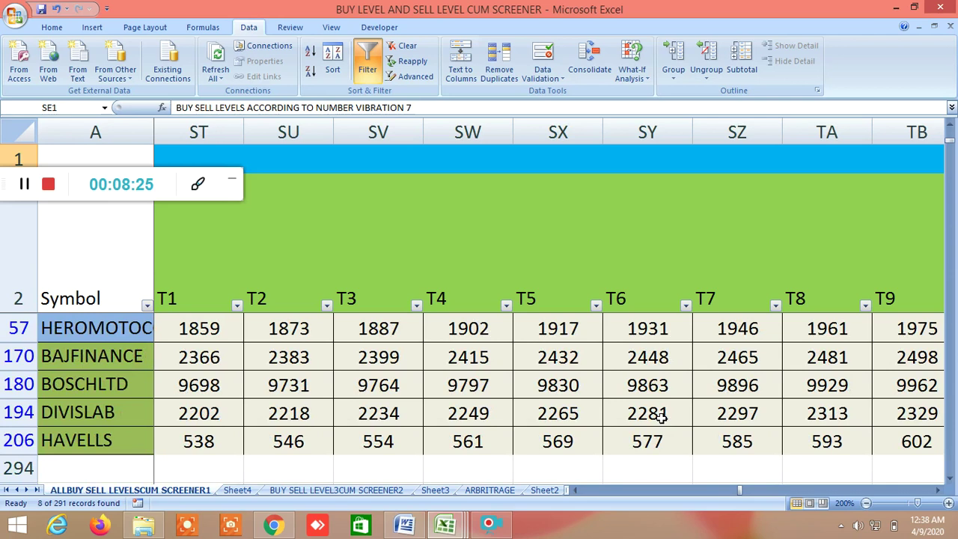
pyautogui.scroll(3, 661, 418)
pyautogui.click(938, 490)
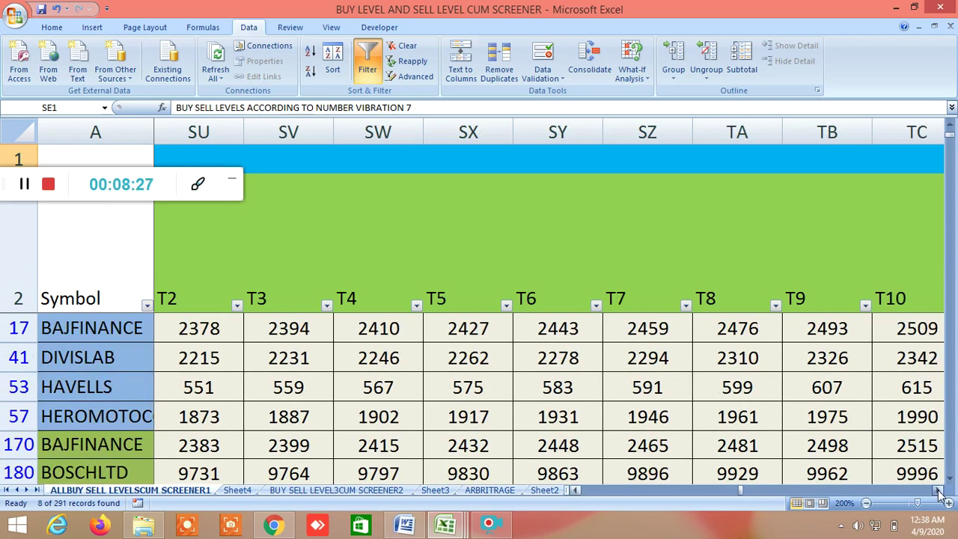
pyautogui.click(938, 491)
pyautogui.click(938, 490)
pyautogui.click(938, 491)
pyautogui.scroll(-3, 707, 396)
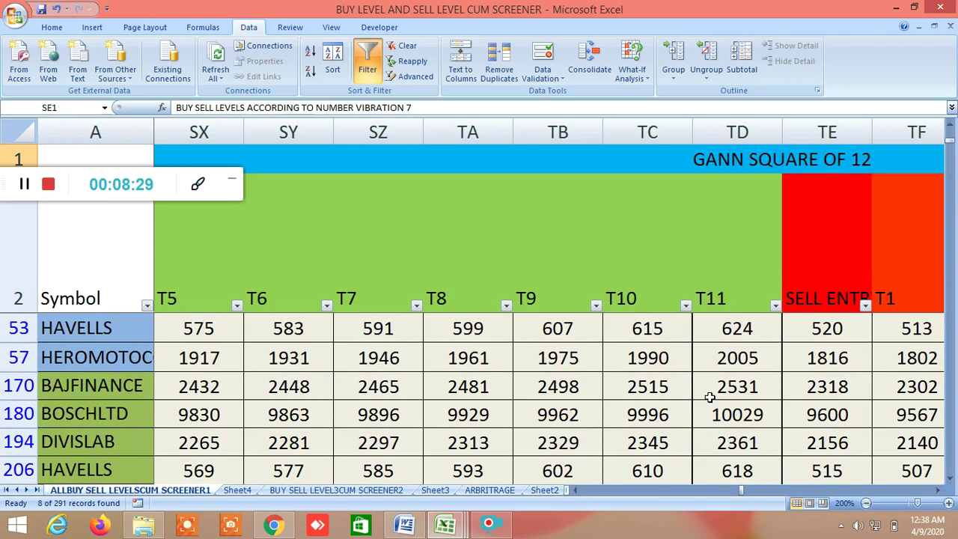
pyautogui.scroll(3, 710, 397)
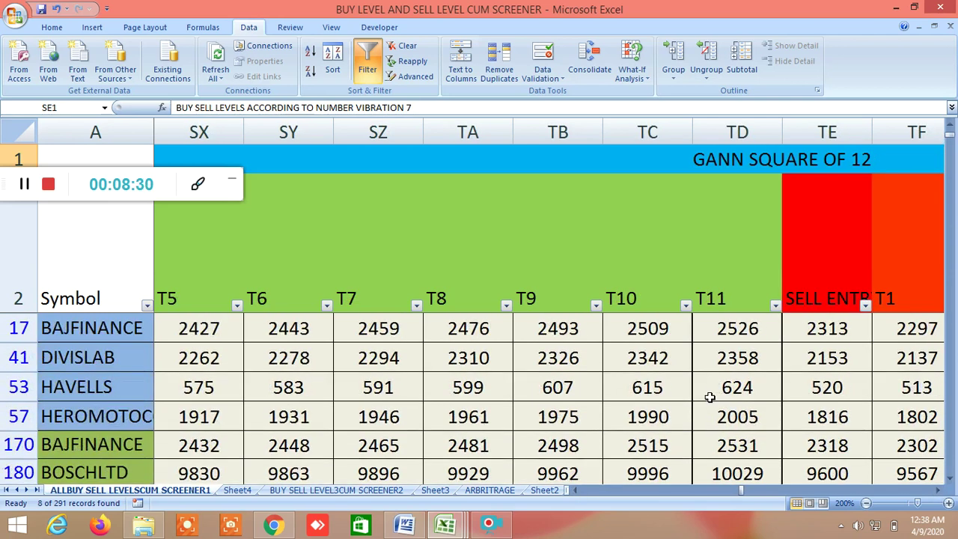
# Step: Review the sell entry and targets T1 to T7 of the GANN SQUARE OF 12 section, columns TE to TL
pyautogui.click(938, 490)
pyautogui.click(938, 490)
pyautogui.click(938, 491)
pyautogui.click(938, 490)
pyautogui.click(938, 491)
pyautogui.click(938, 491)
pyautogui.scroll(-3, 595, 376)
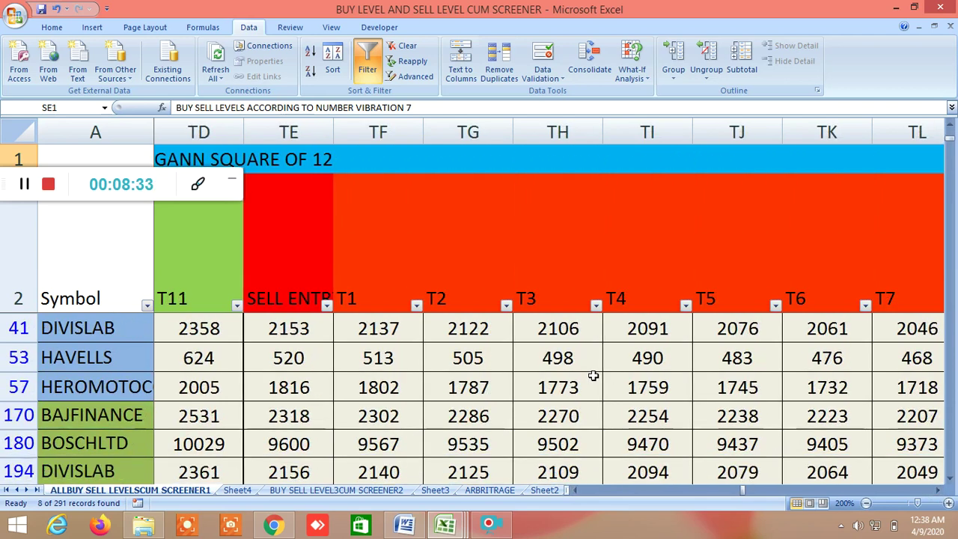
pyautogui.scroll(3, 593, 376)
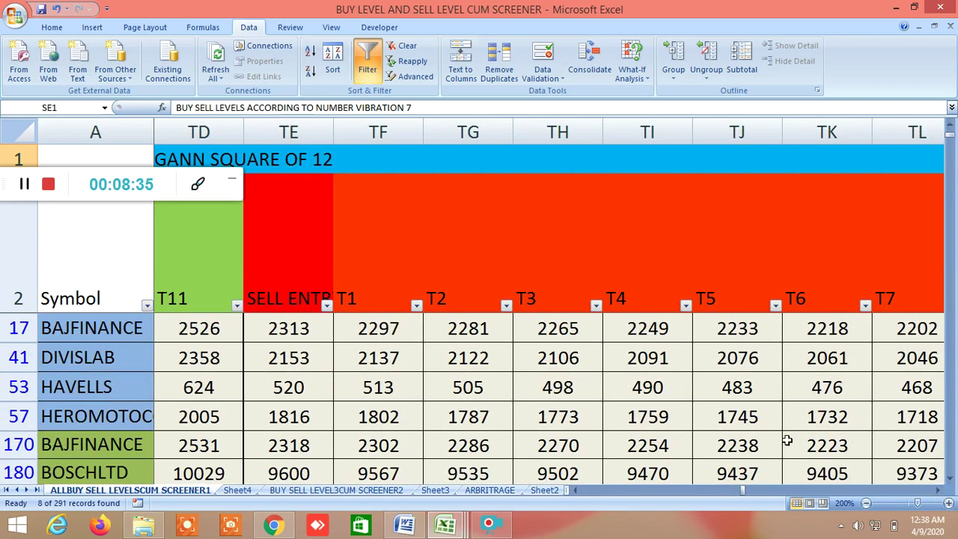
# Step: Review the remaining Gann Square of 12 sell targets T8 to T11, columns TM to TP
pyautogui.click(937, 490)
pyautogui.click(937, 490)
pyautogui.click(937, 490)
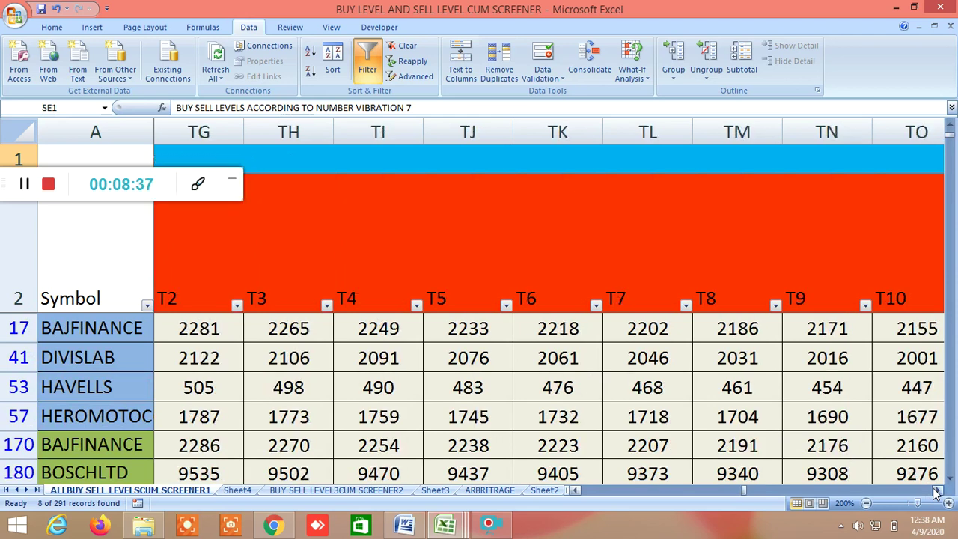
pyautogui.scroll(-3, 693, 380)
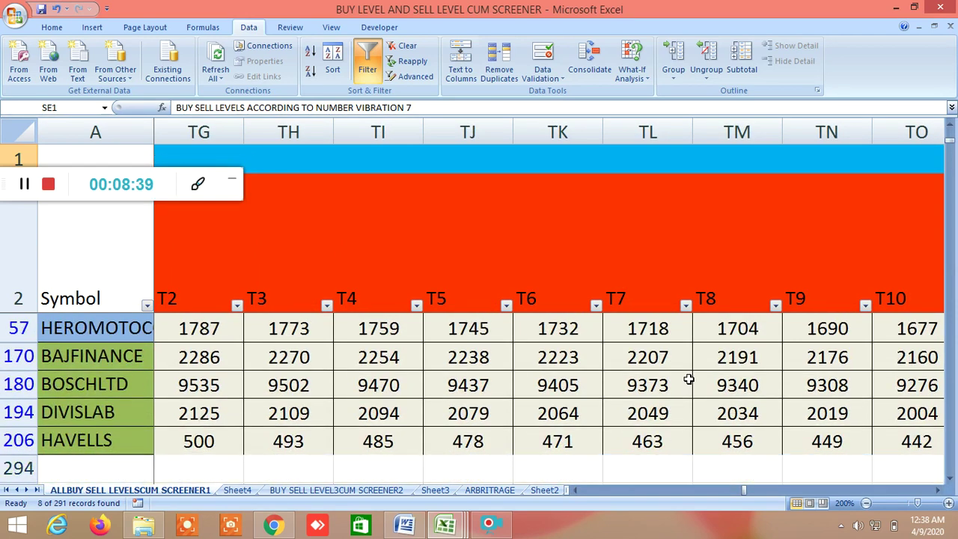
pyautogui.scroll(3, 688, 380)
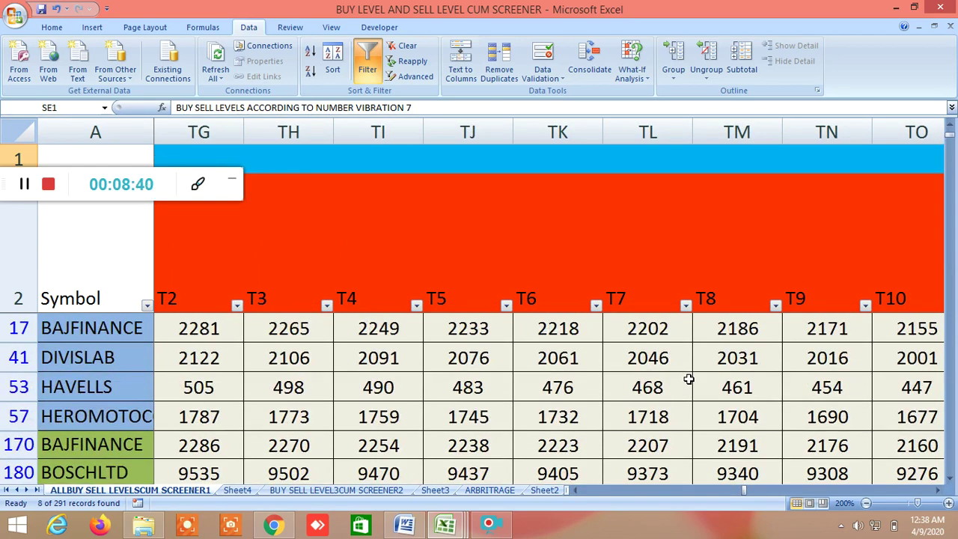
pyautogui.click(937, 491)
pyautogui.click(937, 491)
pyautogui.click(938, 491)
pyautogui.click(938, 491)
pyautogui.scroll(-1, 513, 377)
pyautogui.scroll(1, 515, 378)
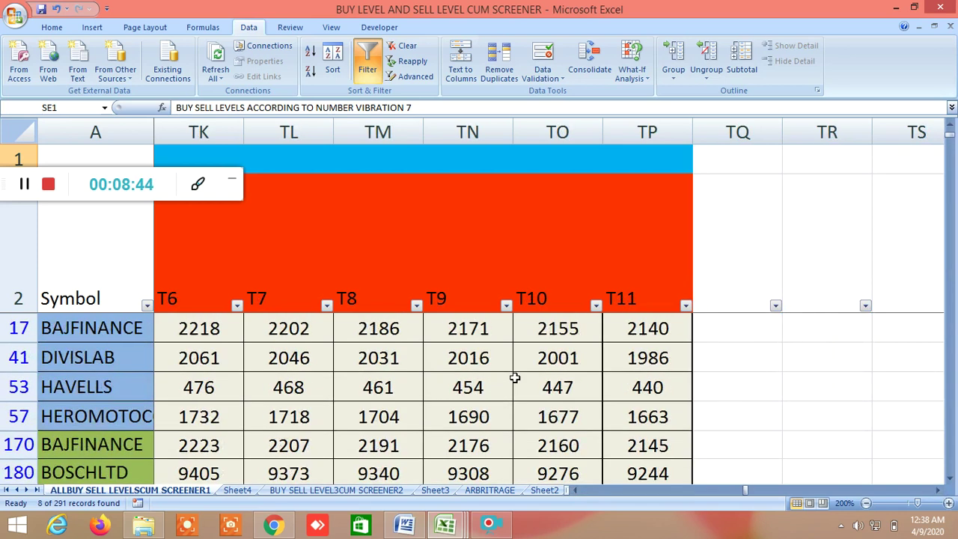
# Step: Return to the GANN SQUARE OF 12 heading and compare the last buy targets with the sell entry
pyautogui.click(575, 490)
pyautogui.click(575, 491)
pyautogui.click(575, 490)
pyautogui.click(575, 491)
pyautogui.moveTo(575, 490); pyautogui.dragTo(575, 490)
pyautogui.scroll(-1, 571, 378)
pyautogui.scroll(1, 571, 378)
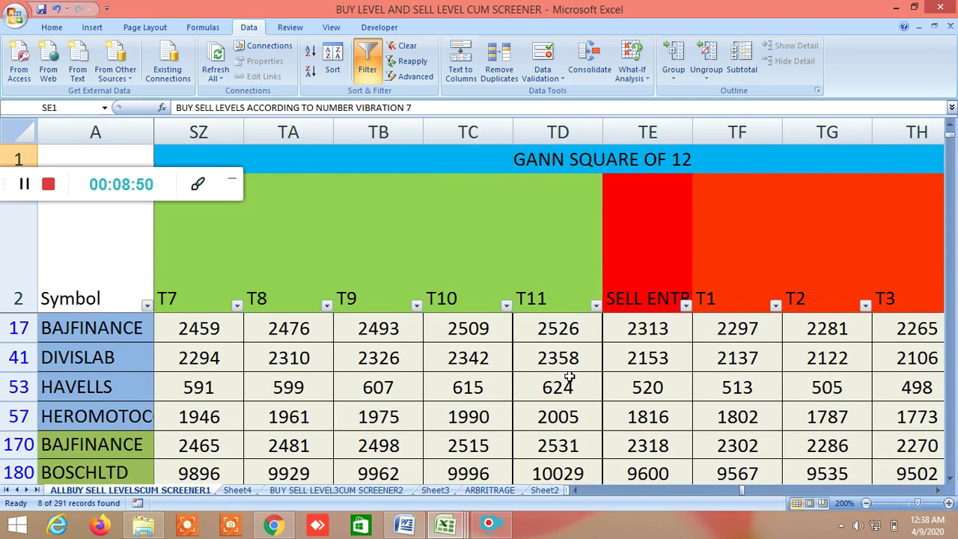
# Step: On the BUY SELL LEVEL3CUM SCREENER2 sheet, inspect the 100 MA cut formula in cell FT14
pyautogui.click(358, 491)
pyautogui.scroll(18, 455, 408)
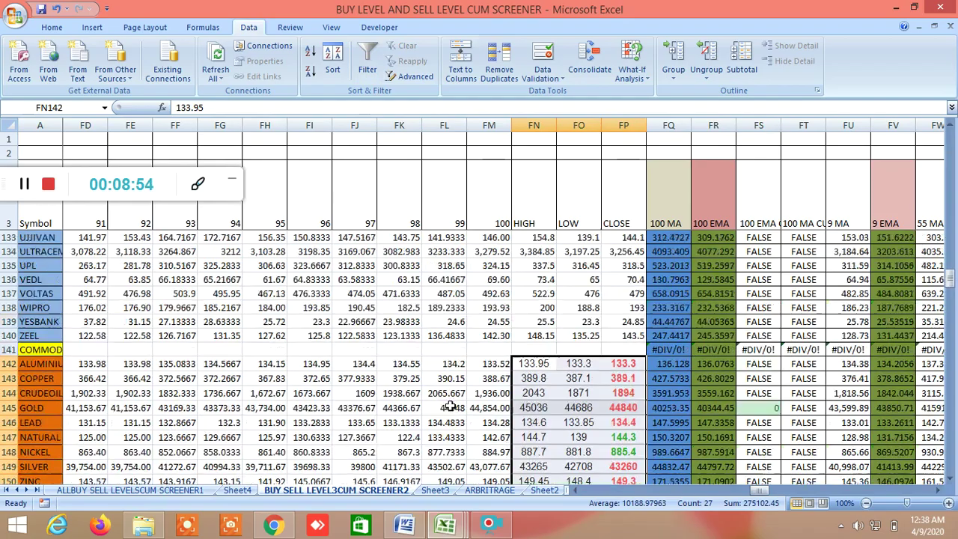
pyautogui.scroll(20, 443, 383)
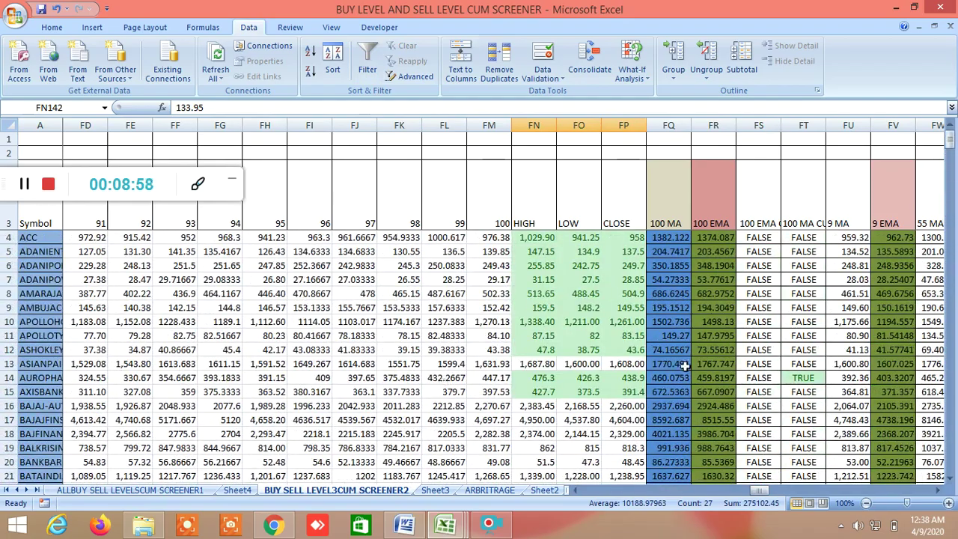
pyautogui.scroll(-1, 815, 337)
pyautogui.click(816, 336)
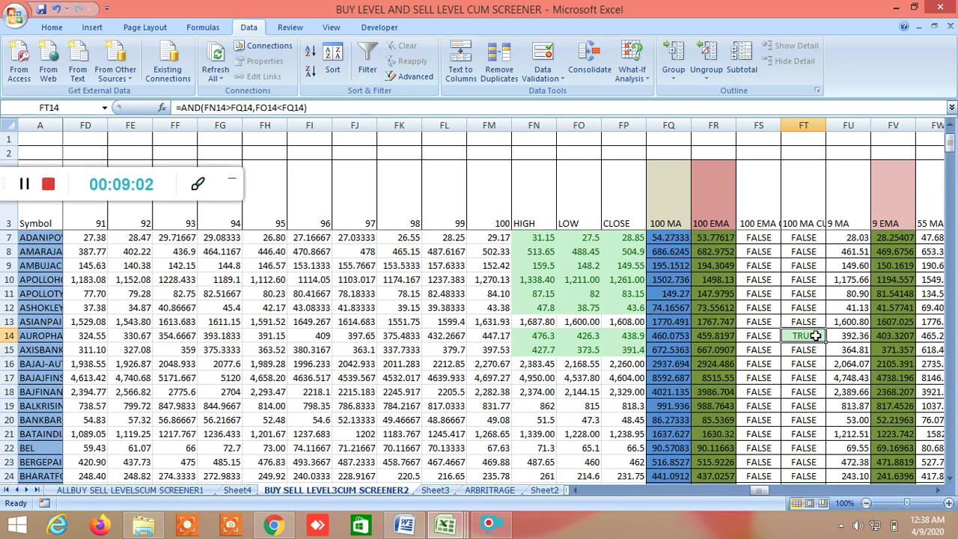
pyautogui.scroll(-1, 798, 376)
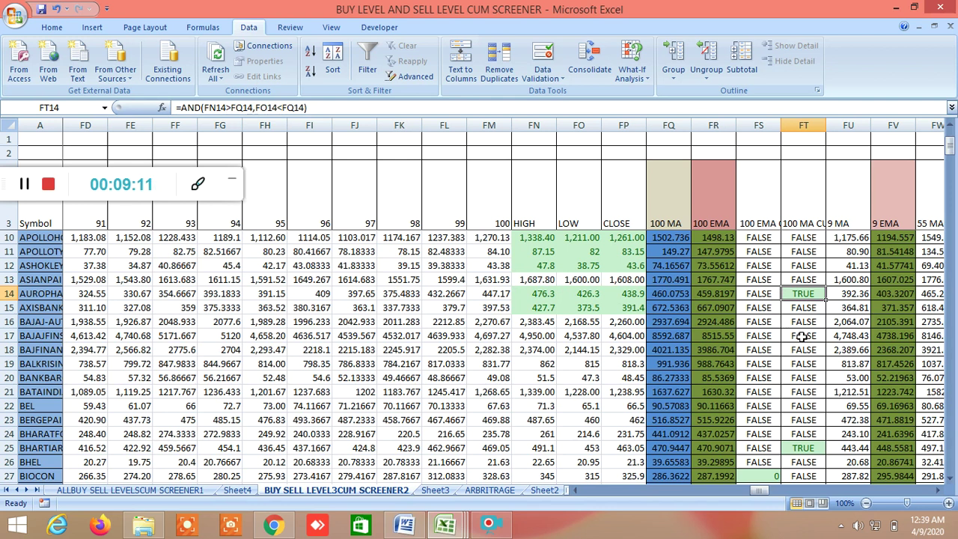
# Step: Check row 14's high, low and close values in columns FN to FP against its 100 MA cut result
pyautogui.click(545, 295)
pyautogui.click(578, 295)
pyautogui.click(620, 294)
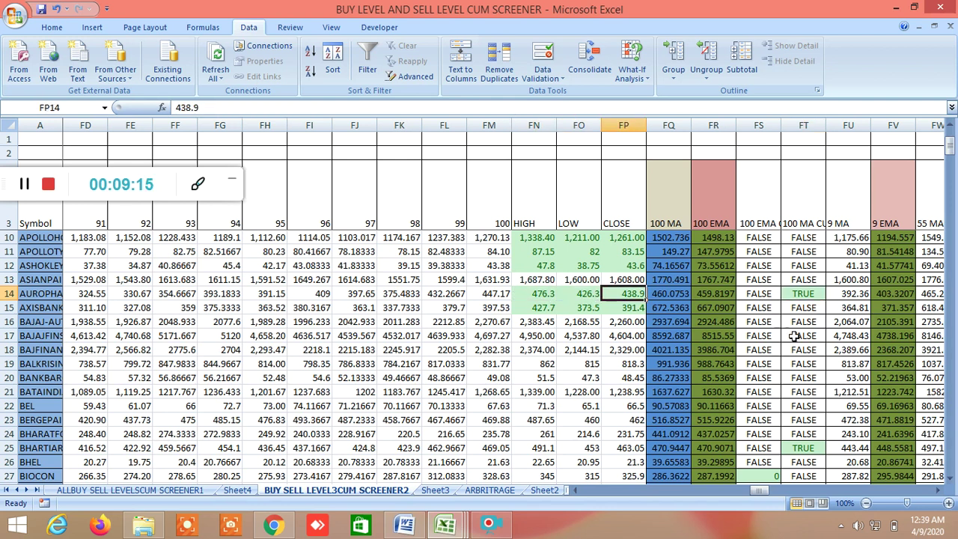
pyautogui.scroll(-2, 794, 336)
pyautogui.scroll(3, 794, 332)
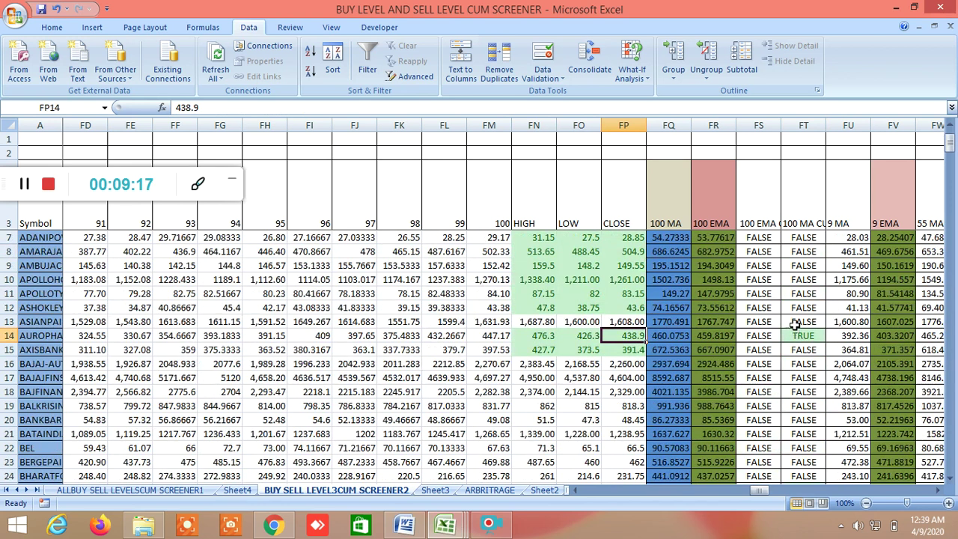
pyautogui.click(800, 335)
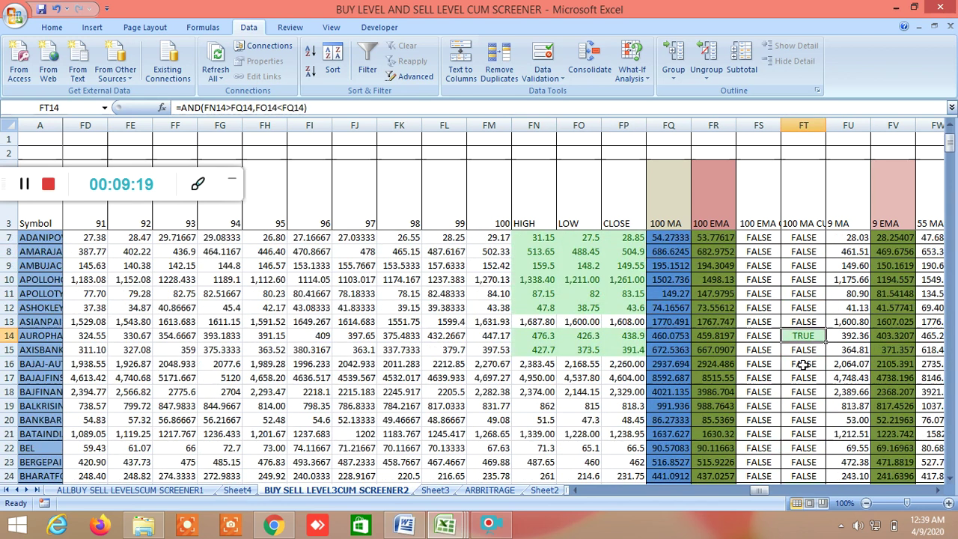
# Step: Inspect the TRUE results in the 100 MA cut column for rows 25, 38 and 41
pyautogui.scroll(-3, 803, 364)
pyautogui.click(802, 365)
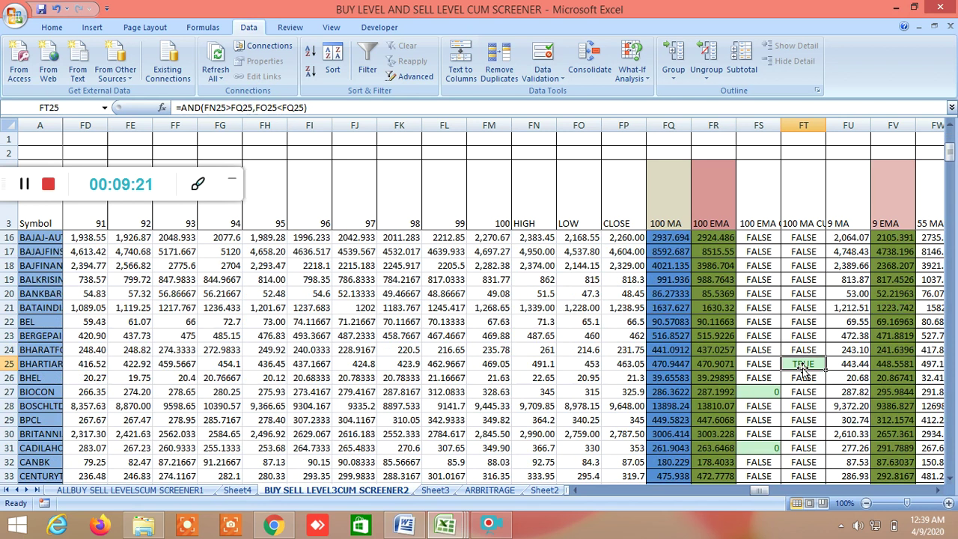
pyautogui.scroll(-4, 804, 378)
pyautogui.click(805, 378)
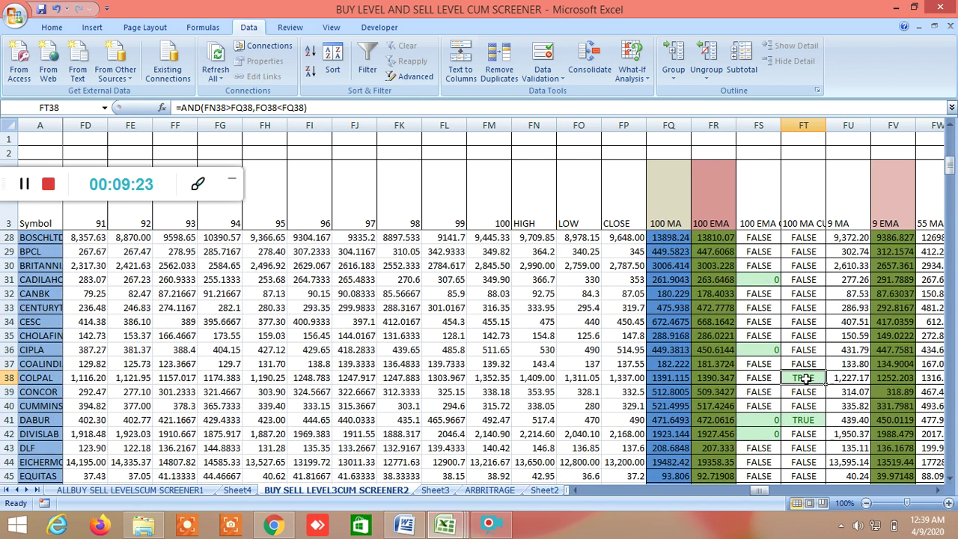
pyautogui.scroll(-1, 805, 388)
pyautogui.click(807, 379)
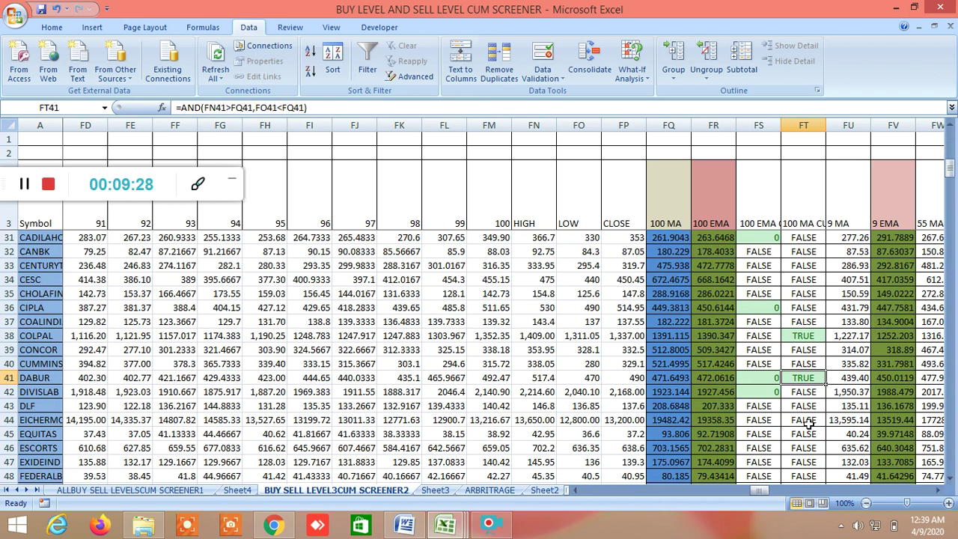
pyautogui.scroll(1, 809, 424)
pyautogui.scroll(2, 809, 424)
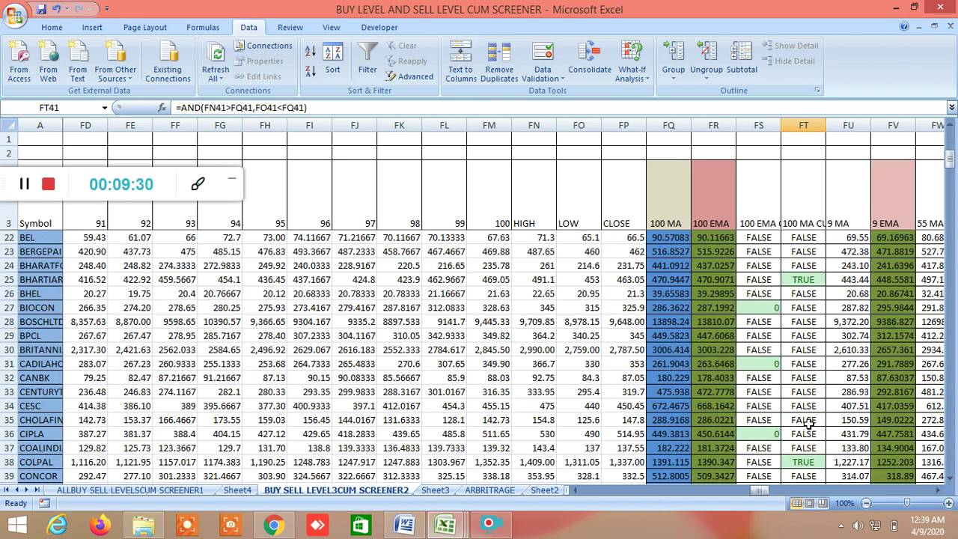
pyautogui.scroll(6, 809, 424)
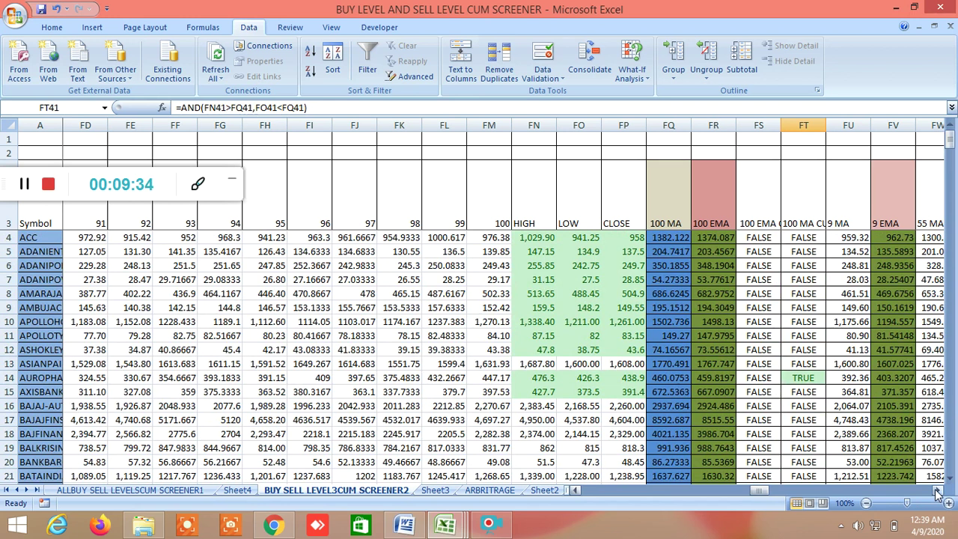
# Step: Review the 9-55 EMA, ROC and 14 EMA up and down columns, FY to GE
pyautogui.moveTo(938, 494); pyautogui.dragTo(940, 495)
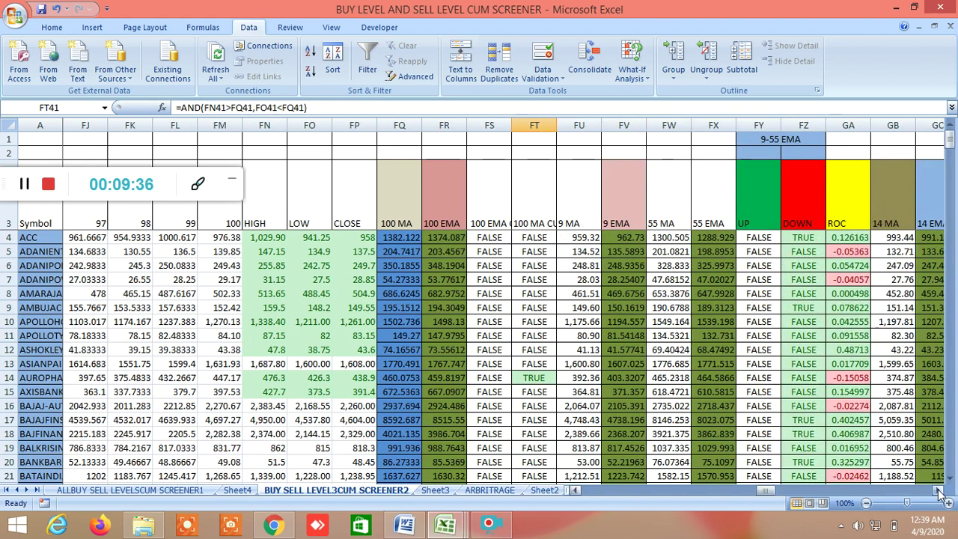
pyautogui.click(940, 494)
pyautogui.doubleClick(940, 494)
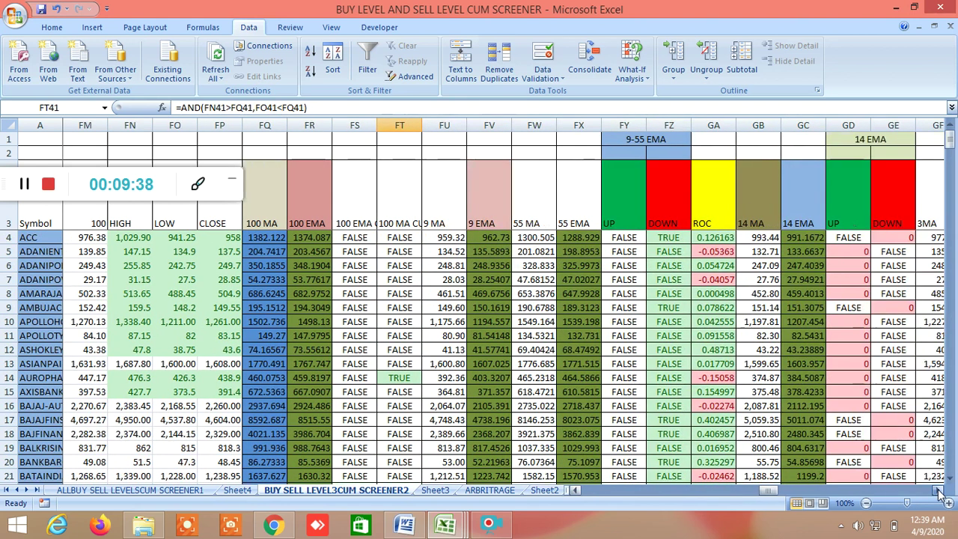
pyautogui.click(940, 494)
pyautogui.doubleClick(940, 494)
pyautogui.click(940, 495)
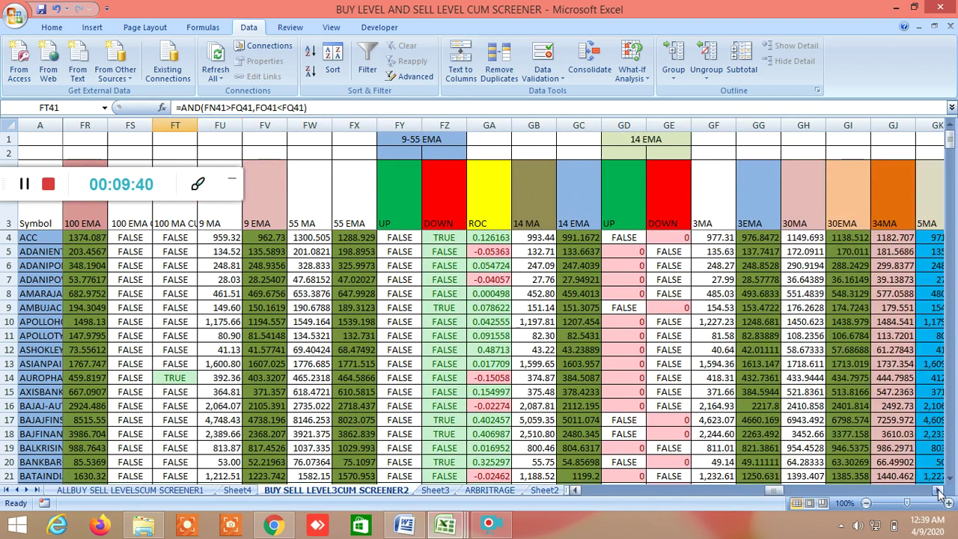
# Step: Review the moving average columns from 3MA to 50EMA, GF to GO
pyautogui.doubleClick(940, 494)
pyautogui.doubleClick(940, 494)
pyautogui.doubleClick(941, 494)
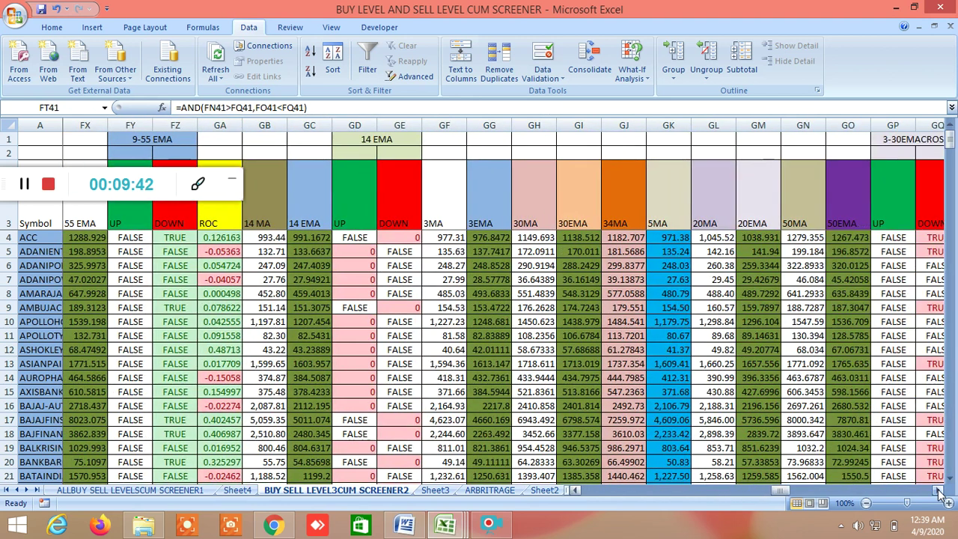
pyautogui.click(940, 494)
pyautogui.click(940, 494)
pyautogui.doubleClick(940, 495)
pyautogui.click(941, 494)
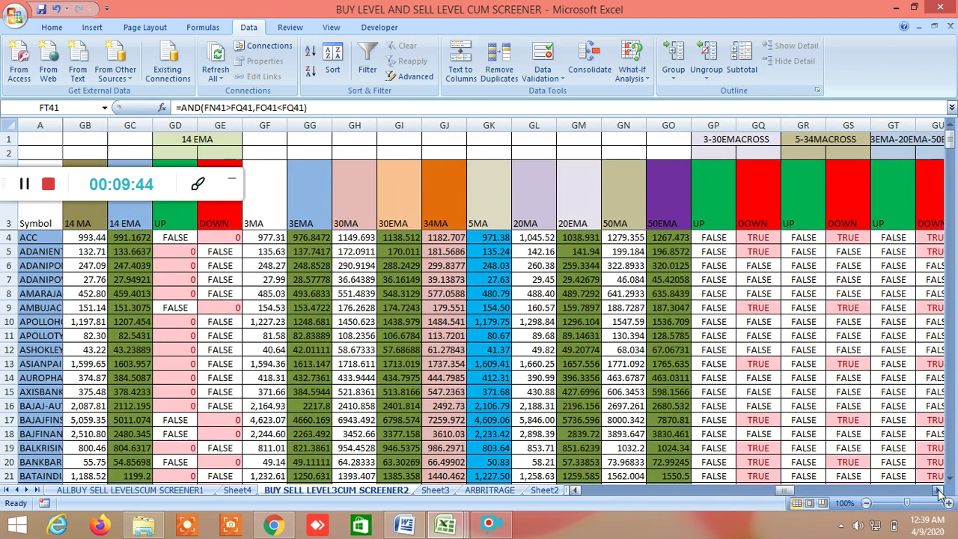
# Step: Review the crossover sections from 3-30EMACROSS to 3EMA-20EMA-50EMA-100EMA, columns GP to GW
pyautogui.click(940, 495)
pyautogui.click(941, 494)
pyautogui.doubleClick(941, 495)
pyautogui.doubleClick(940, 494)
pyautogui.click(941, 494)
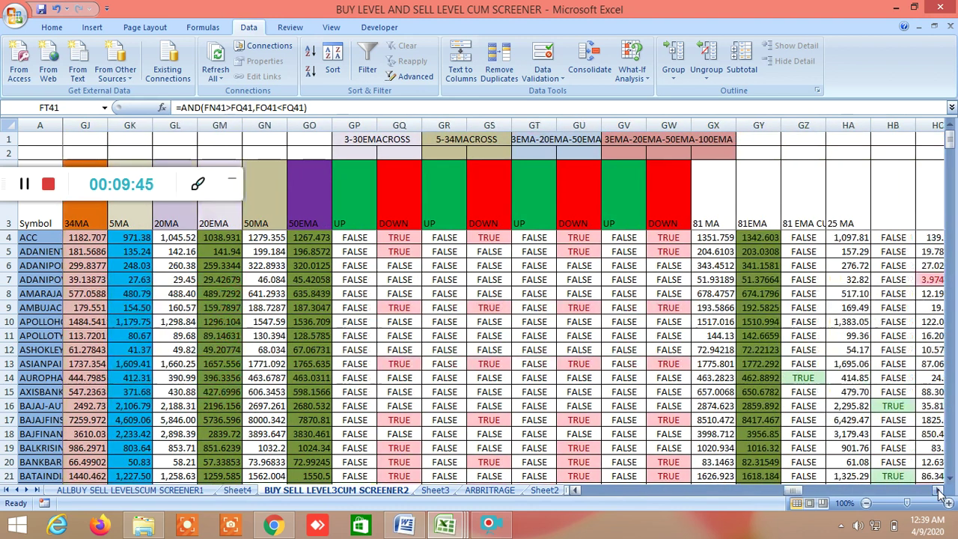
# Step: Review the 81 MA, 81EMA, 25 MA, 25 ema and buffer columns, GX to HI
pyautogui.click(940, 494)
pyautogui.click(940, 494)
pyautogui.click(940, 494)
pyautogui.doubleClick(940, 494)
pyautogui.click(940, 494)
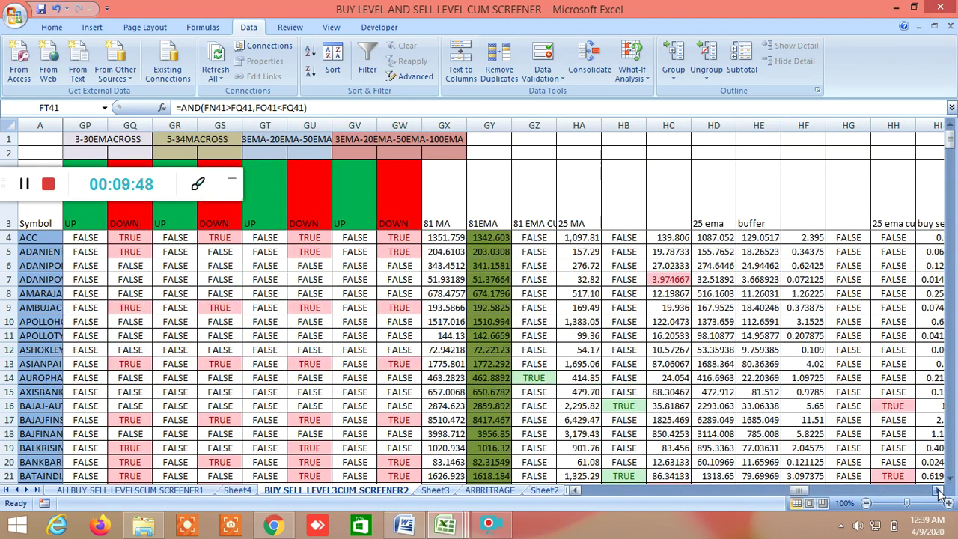
# Step: Examine the SHORT TERM EMA'S section from EMA 3 to EMA 18, columns HK to HU, and select its heading
pyautogui.click(940, 494)
pyautogui.click(940, 494)
pyautogui.click(940, 494)
pyautogui.click(940, 495)
pyautogui.click(941, 494)
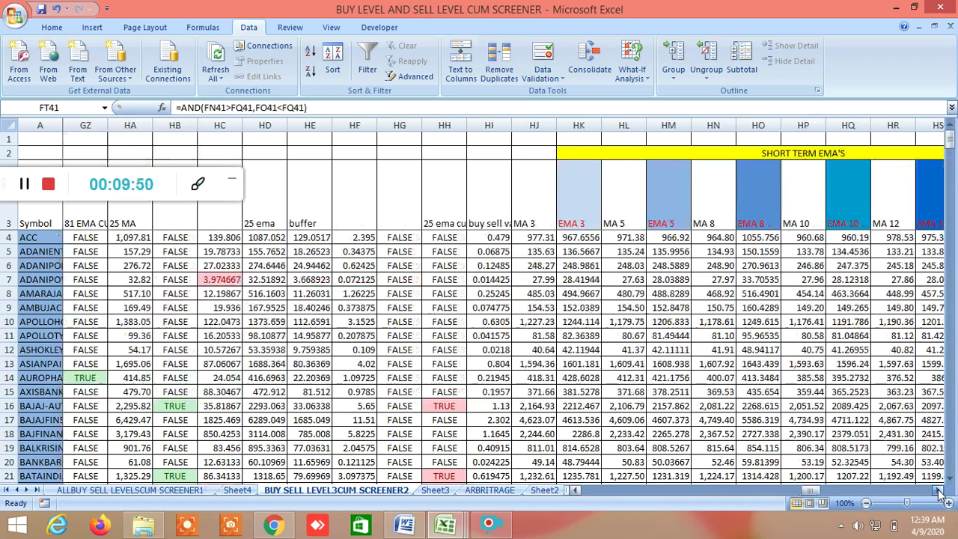
pyautogui.click(941, 494)
pyautogui.click(940, 494)
pyautogui.click(940, 494)
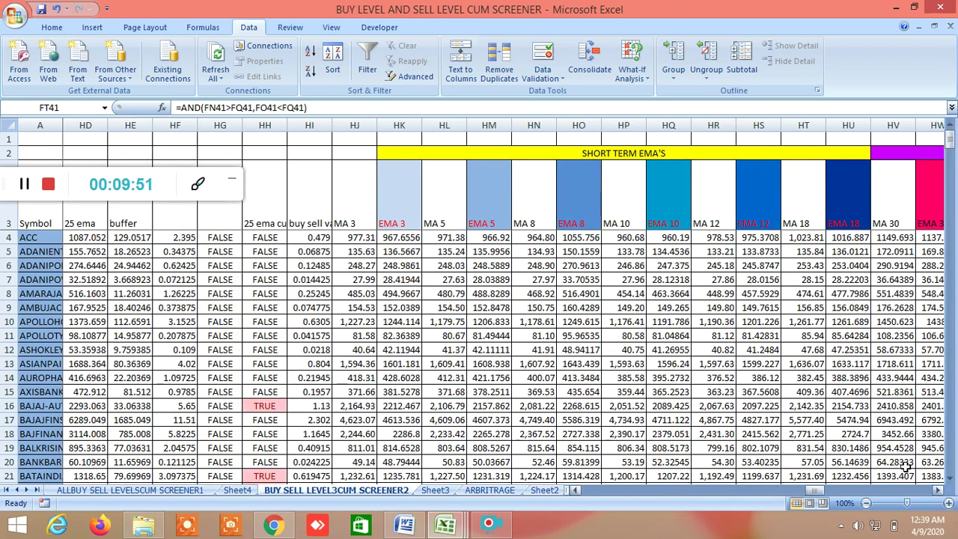
pyautogui.click(653, 154)
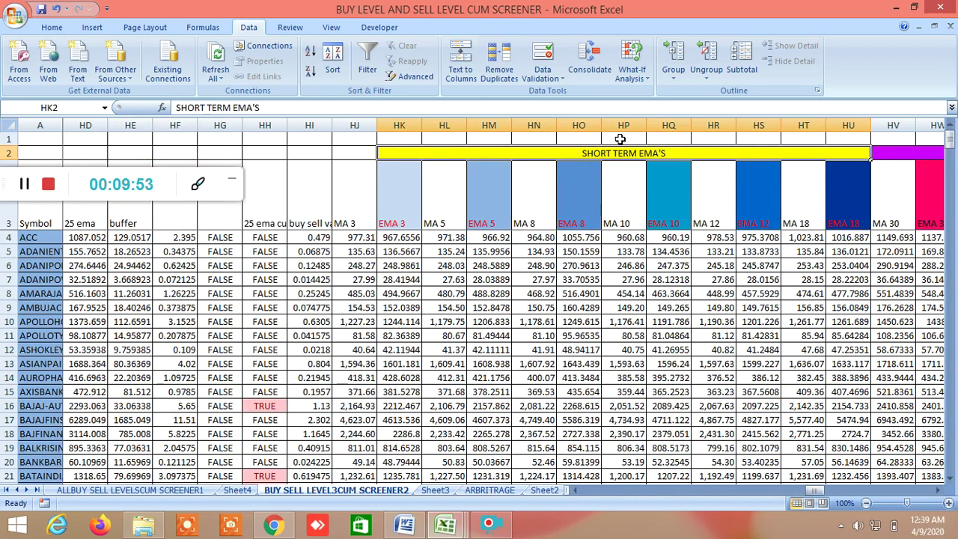
pyautogui.click(940, 492)
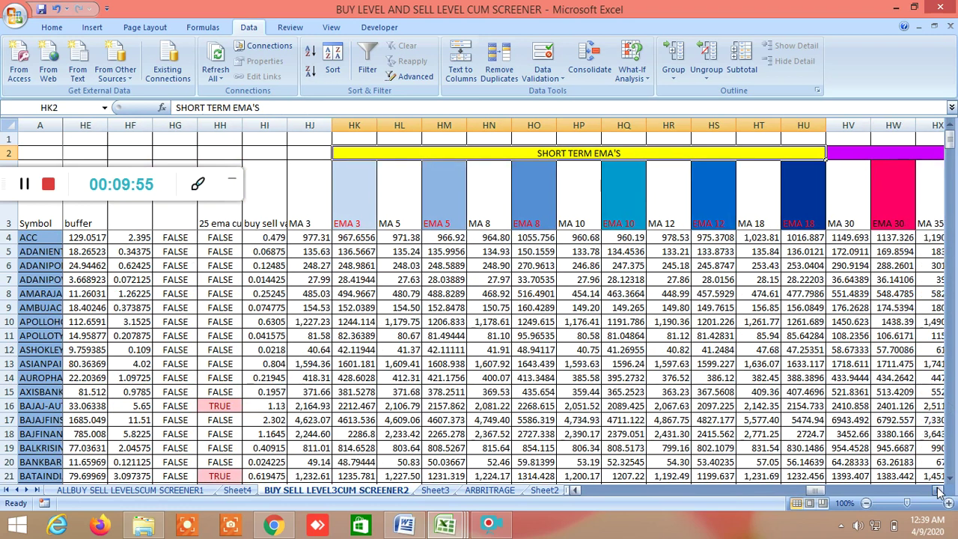
# Step: Bring the LONG TERM EMA'S section starting at column HV into view and select its heading
pyautogui.click(940, 492)
pyautogui.click(941, 492)
pyautogui.click(940, 492)
pyautogui.click(940, 492)
pyautogui.click(941, 492)
pyautogui.click(848, 140)
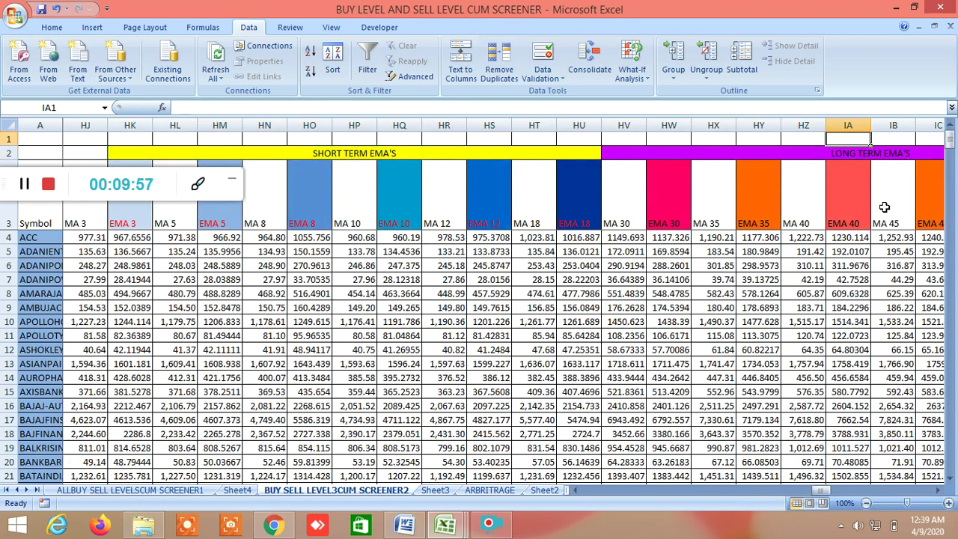
pyautogui.click(841, 155)
# Step: Review the long term columns up to EMA 60, plus the average EMA, trend and pull back columns, IH to IP
pyautogui.click(940, 492)
pyautogui.click(940, 492)
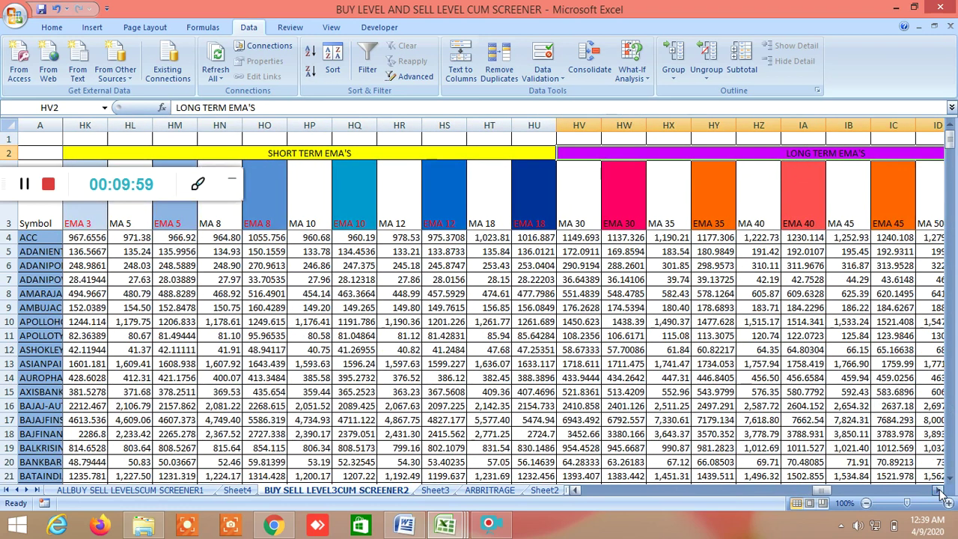
pyautogui.click(940, 491)
pyautogui.click(940, 492)
pyautogui.click(940, 492)
pyautogui.click(940, 492)
pyautogui.click(940, 492)
pyautogui.click(940, 492)
pyautogui.click(940, 492)
pyautogui.click(940, 492)
pyautogui.click(940, 491)
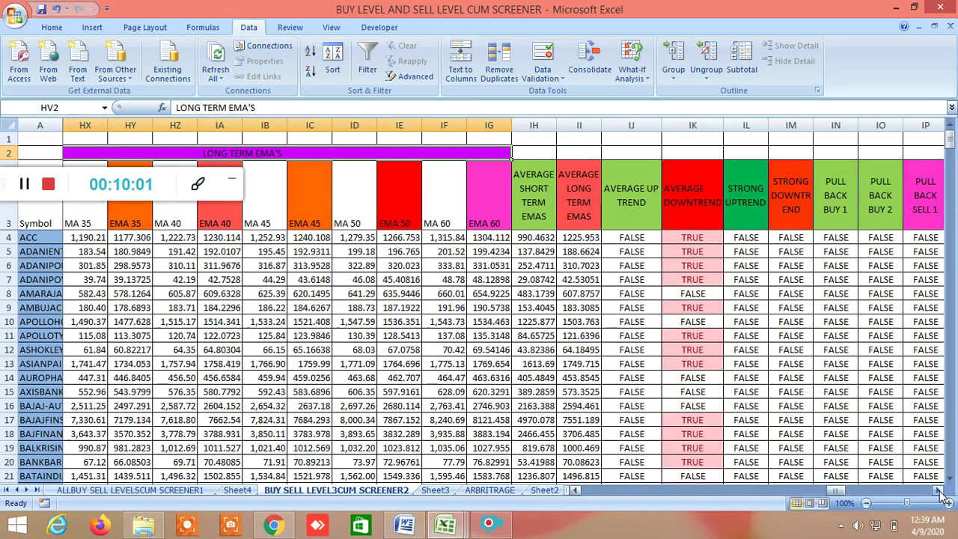
# Step: Examine the AVERAGE UP TREND column, inspecting the formulas for BIOCON, CADILAHC and CIPLA
pyautogui.scroll(-2, 698, 358)
pyautogui.scroll(-5, 698, 358)
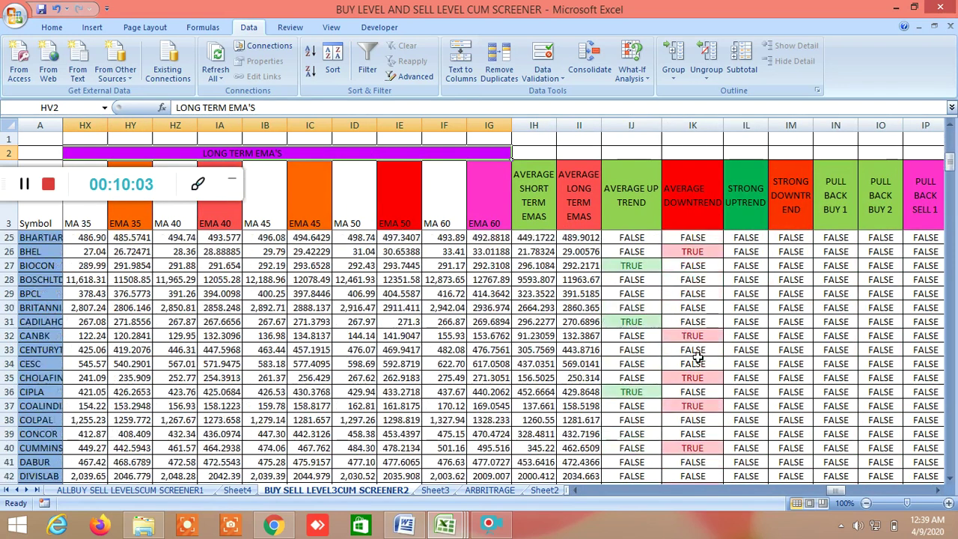
pyautogui.scroll(2, 674, 350)
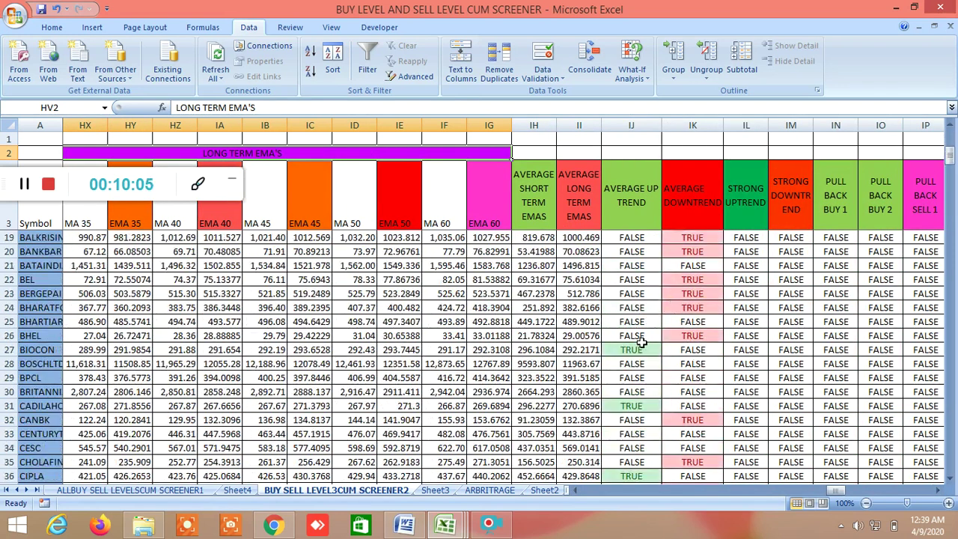
pyautogui.click(640, 348)
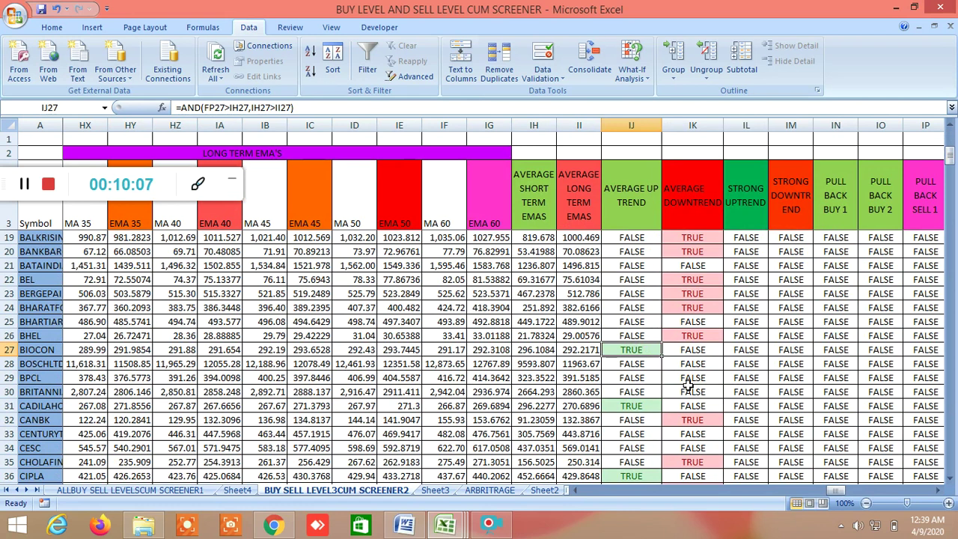
pyautogui.scroll(-1, 687, 383)
pyautogui.click(636, 364)
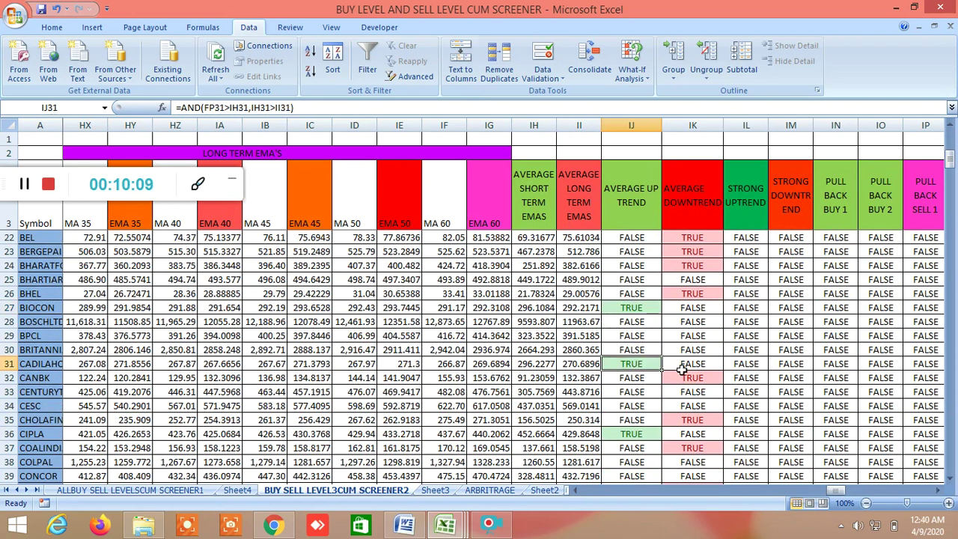
pyautogui.scroll(-2, 681, 371)
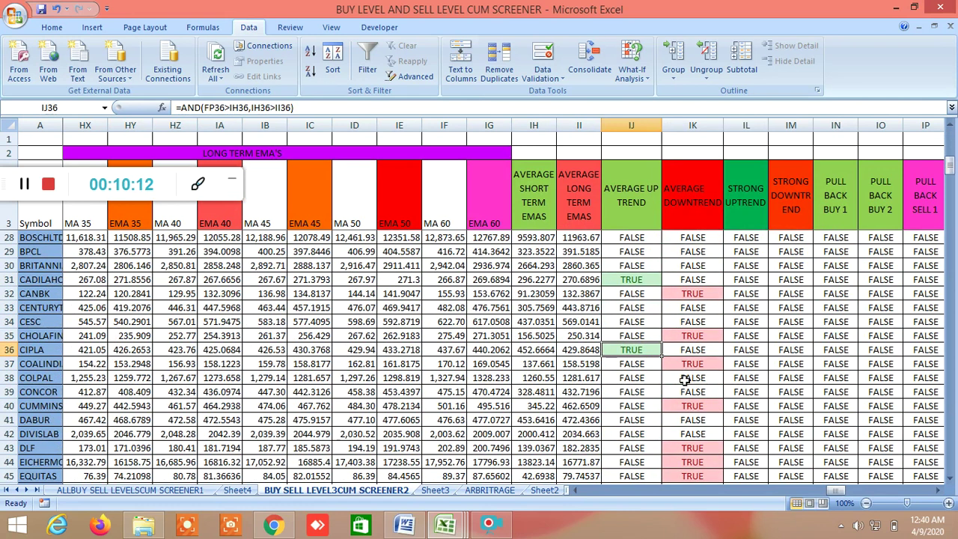
pyautogui.scroll(-2, 678, 395)
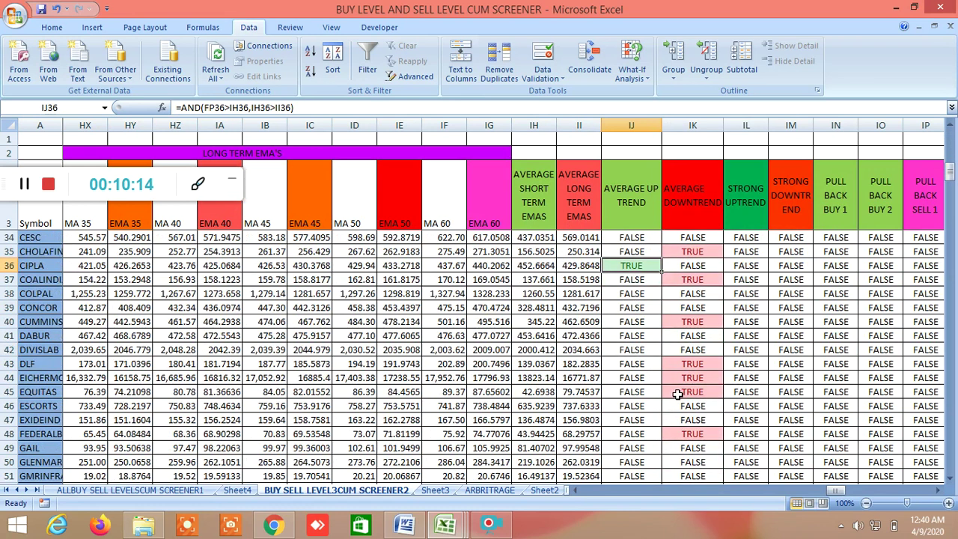
# Step: Recheck BIOCON's AVERAGE UP TREND formula and examine the AVERAGE DOWNTREND column down to LUPIN in row 81
pyautogui.scroll(2, 677, 395)
pyautogui.scroll(-2, 677, 395)
pyautogui.scroll(3, 677, 395)
pyautogui.click(631, 267)
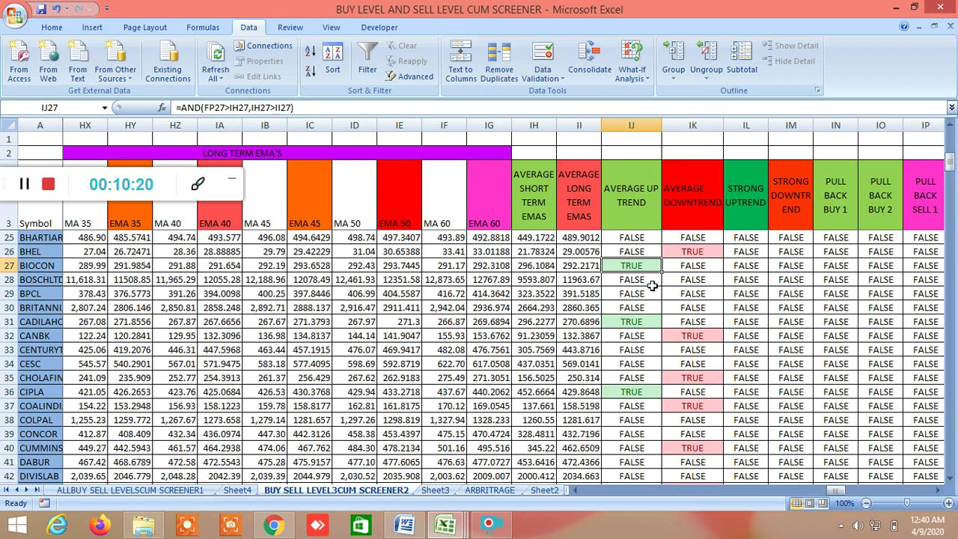
pyautogui.scroll(1, 652, 289)
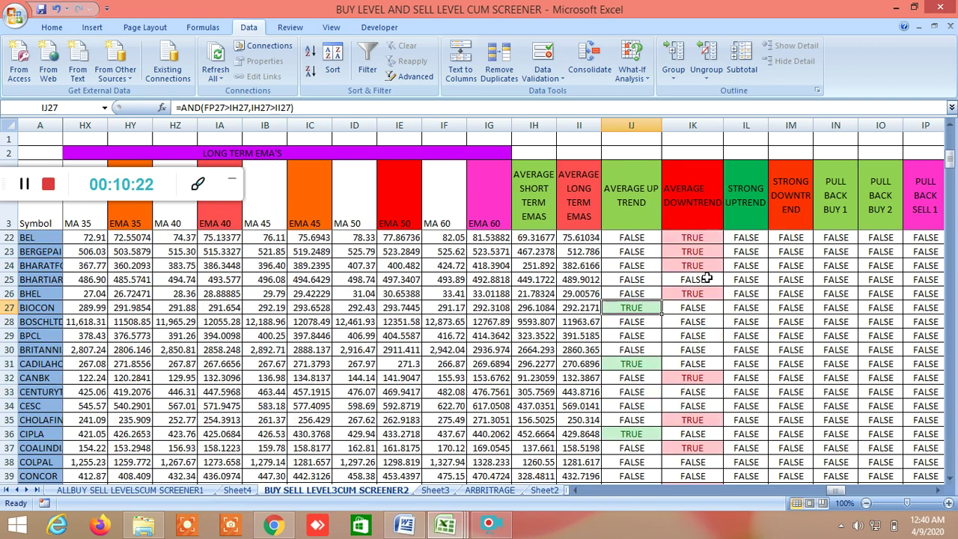
pyautogui.scroll(-14, 741, 370)
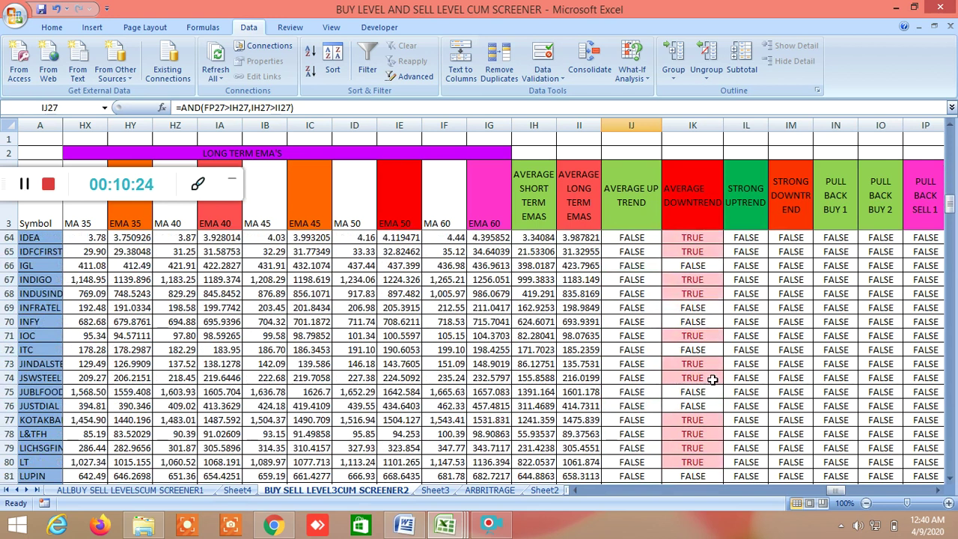
# Step: Open the INSIDE THE BAR WITH NR7 sheet and go to its first symbol row, ACC
pyautogui.click(544, 490)
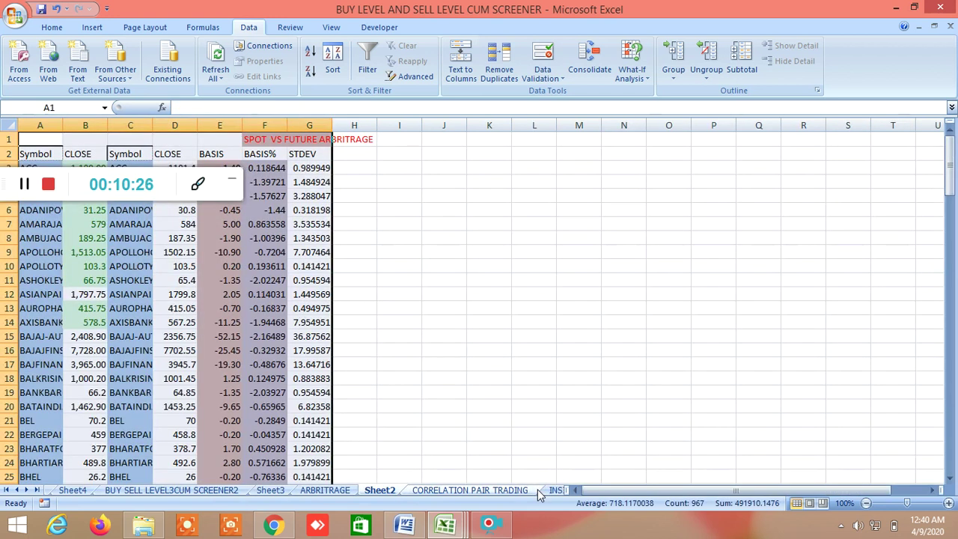
pyautogui.click(554, 490)
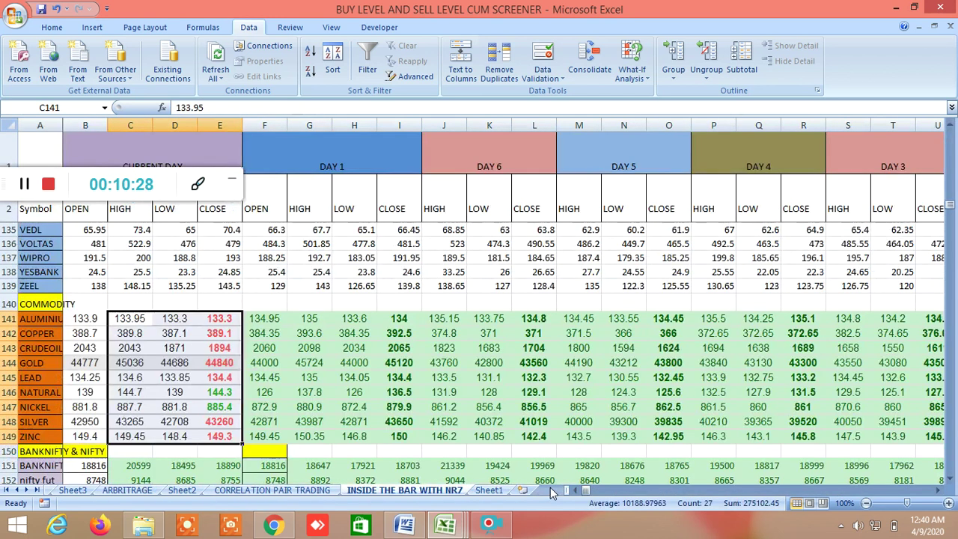
pyautogui.scroll(5, 515, 427)
pyautogui.scroll(20, 517, 423)
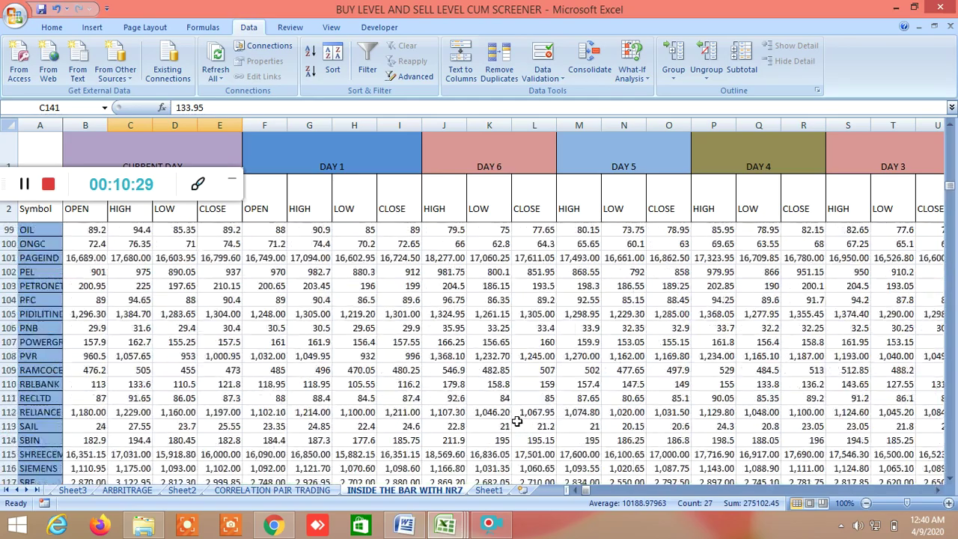
pyautogui.scroll(8, 521, 405)
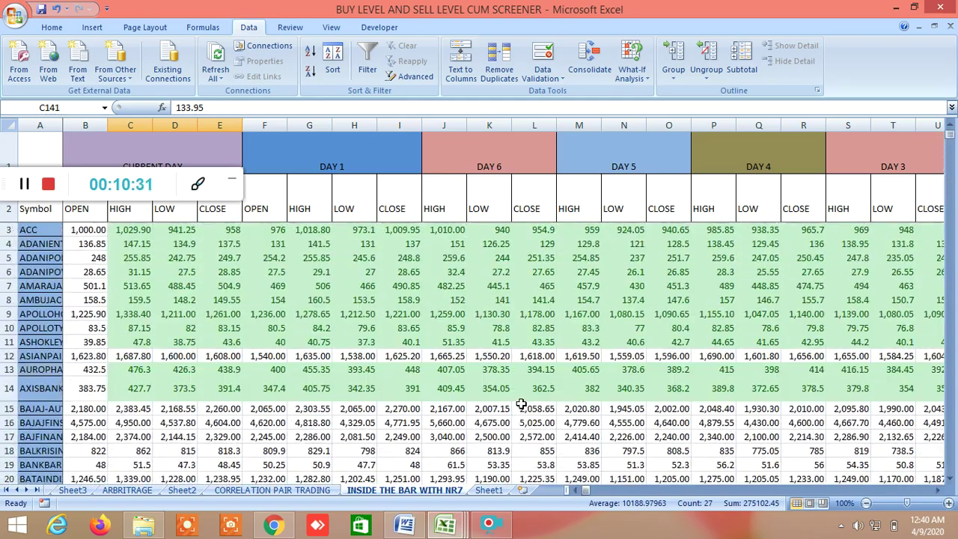
# Step: Review the daily price columns from DAY 1 to DAY 2 and bring the INSIDE THE BAR section, Y to AB, into view
pyautogui.click(938, 490)
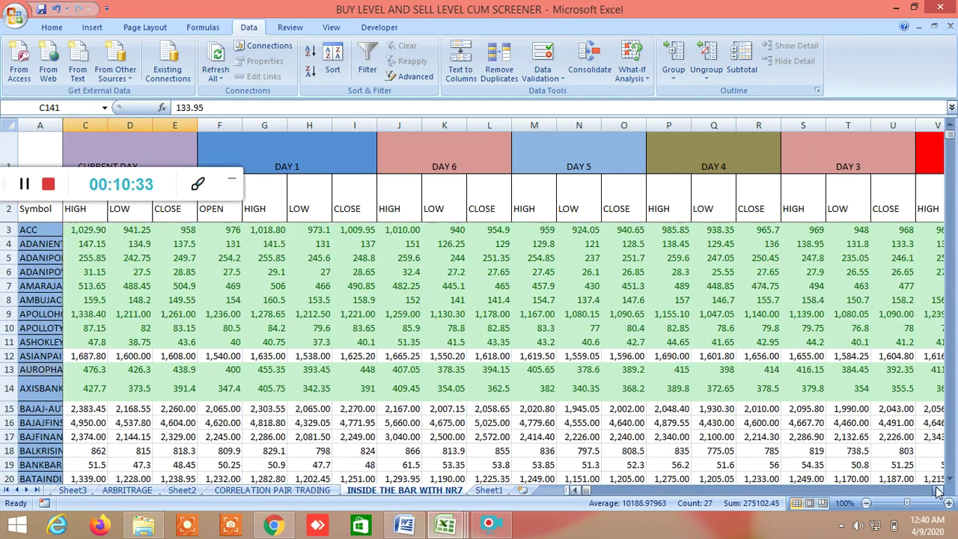
pyautogui.click(938, 490)
pyautogui.click(938, 490)
pyautogui.click(938, 491)
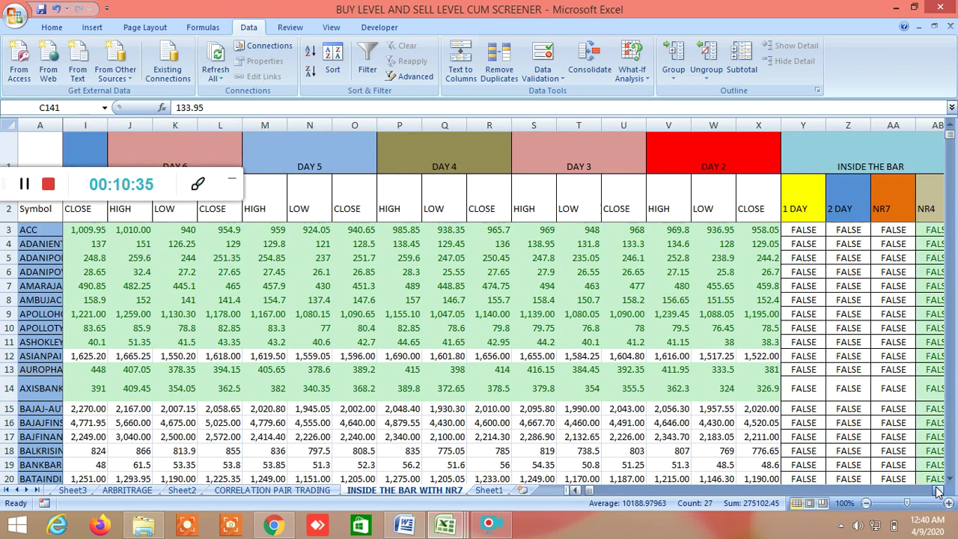
pyautogui.click(938, 491)
pyautogui.click(938, 490)
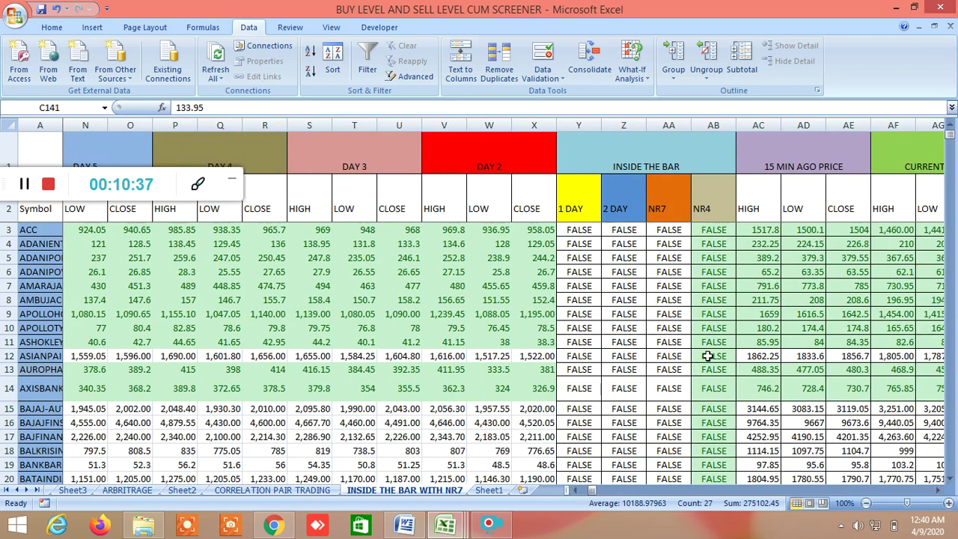
# Step: Examine the INSIDE THE BAR columns for the first symbols and inspect CESC's 1 DAY formula
pyautogui.scroll(-3, 674, 349)
pyautogui.scroll(3, 671, 349)
pyautogui.scroll(-3, 670, 349)
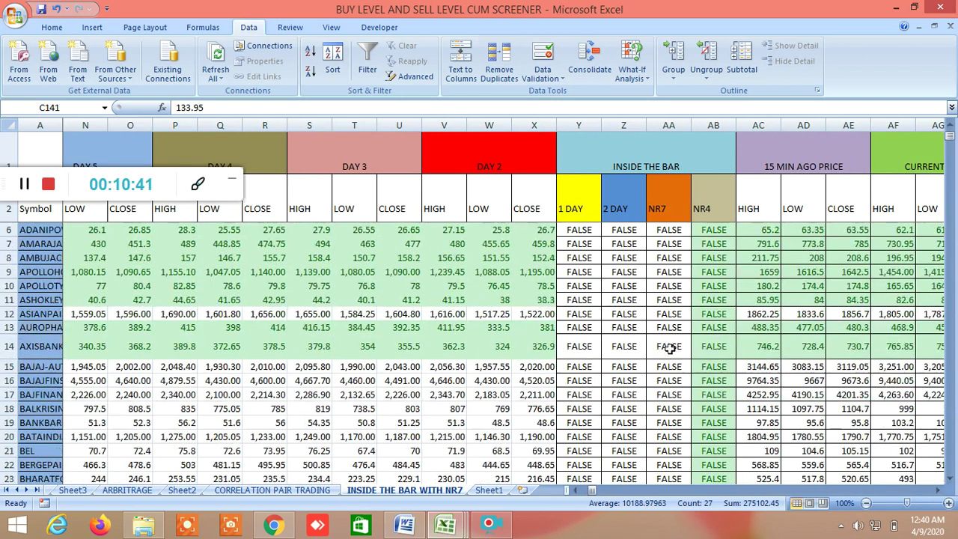
pyautogui.scroll(-6, 670, 349)
pyautogui.scroll(2, 670, 349)
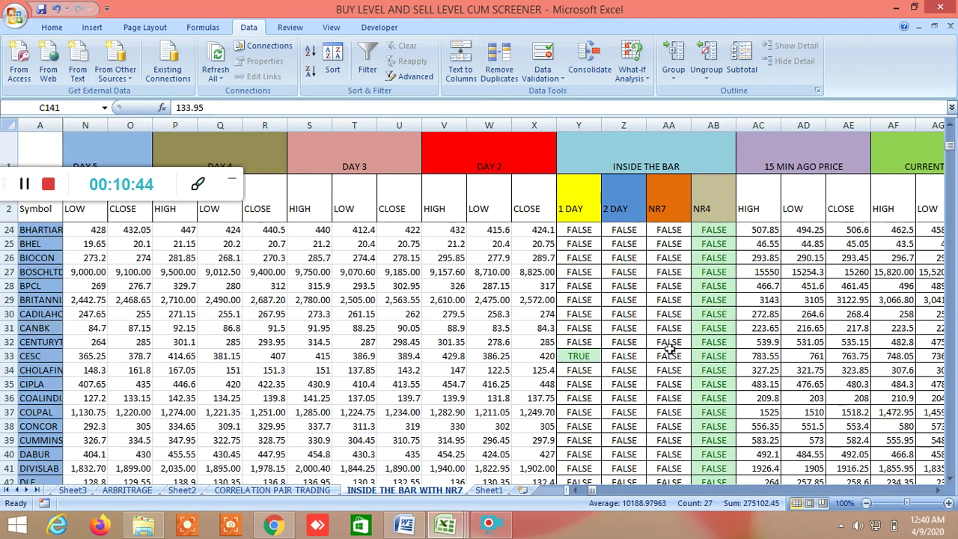
pyautogui.click(585, 358)
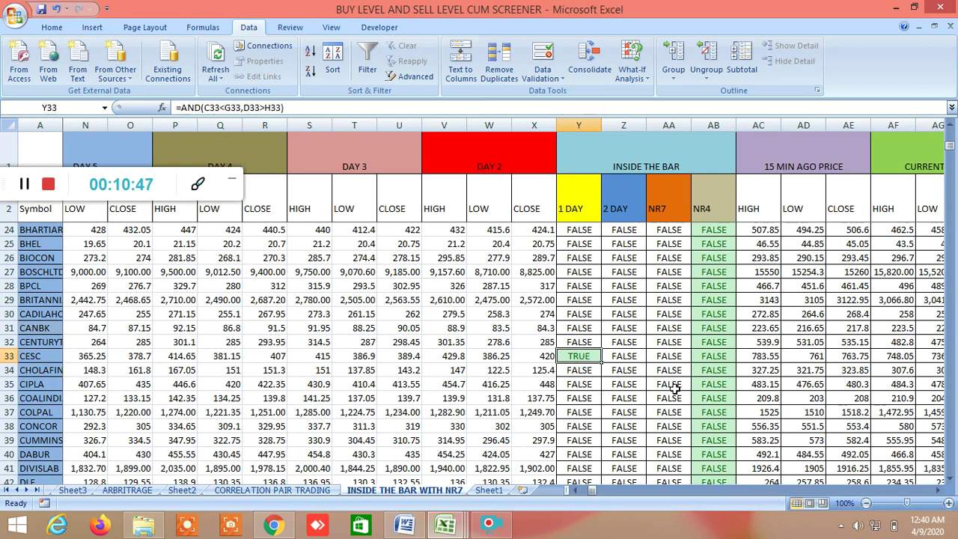
pyautogui.scroll(-1, 670, 395)
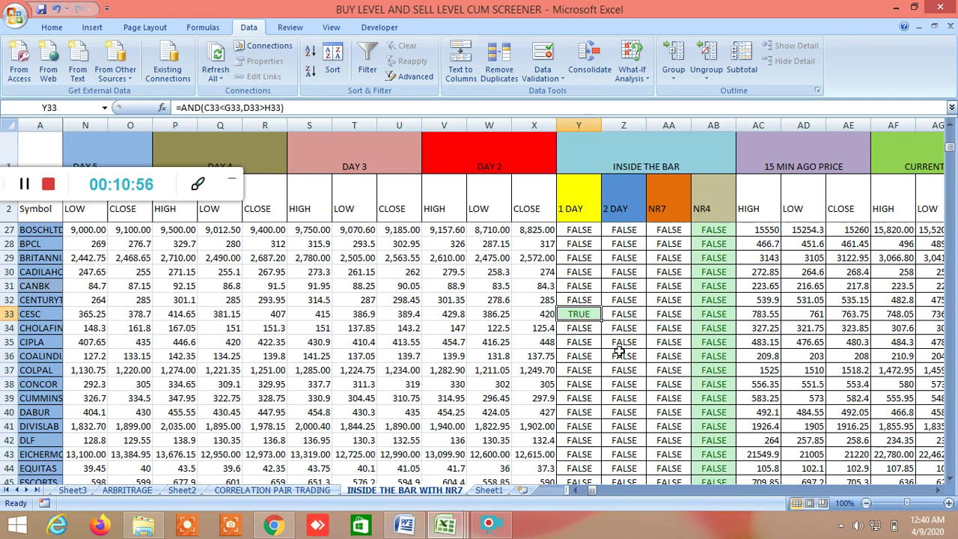
# Step: Inspect HINDPETRO's 1 DAY, NR7 and NR4 formulas in row 59
pyautogui.scroll(-5, 620, 341)
pyautogui.scroll(-2, 620, 350)
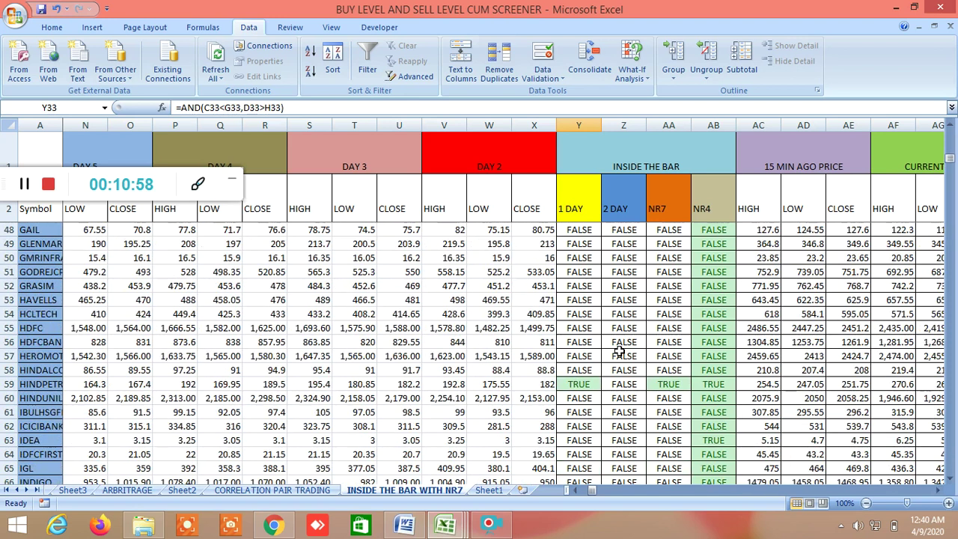
pyautogui.click(589, 386)
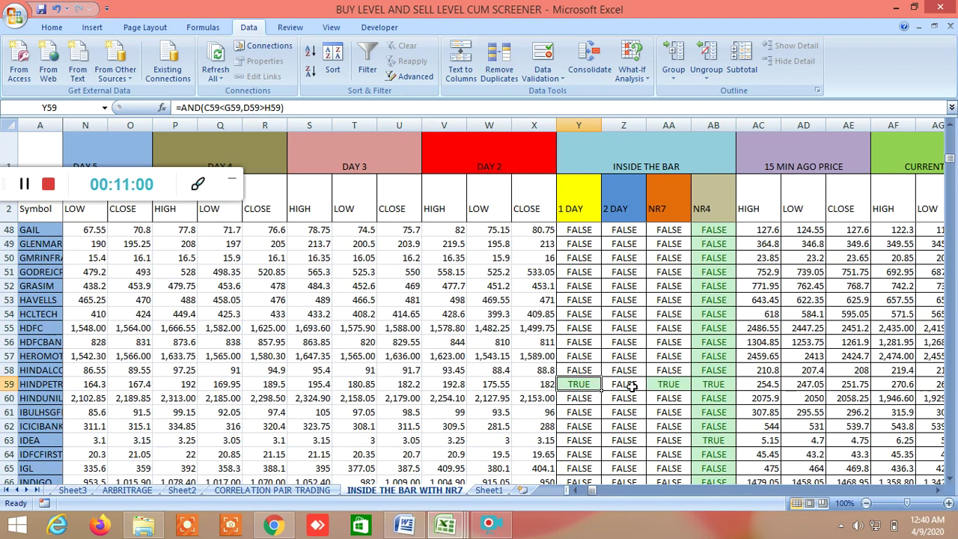
pyautogui.click(662, 384)
pyautogui.click(704, 385)
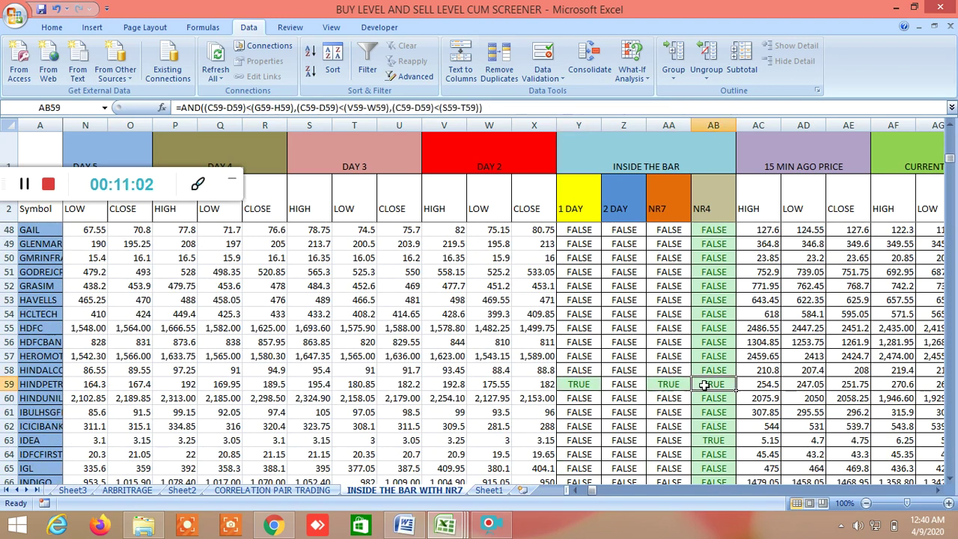
pyautogui.click(581, 385)
pyautogui.click(648, 384)
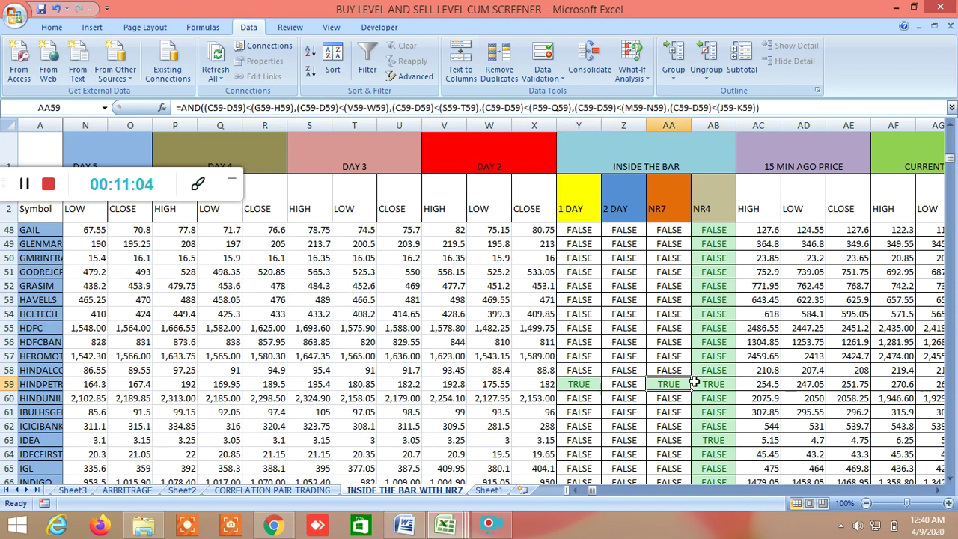
pyautogui.click(710, 382)
# Step: Inspect ITC's 1 DAY, NR7 and NR4 formulas in row 71 and JUBLFOOD's NR7 formula in row 74
pyautogui.scroll(-4, 608, 414)
pyautogui.click(587, 386)
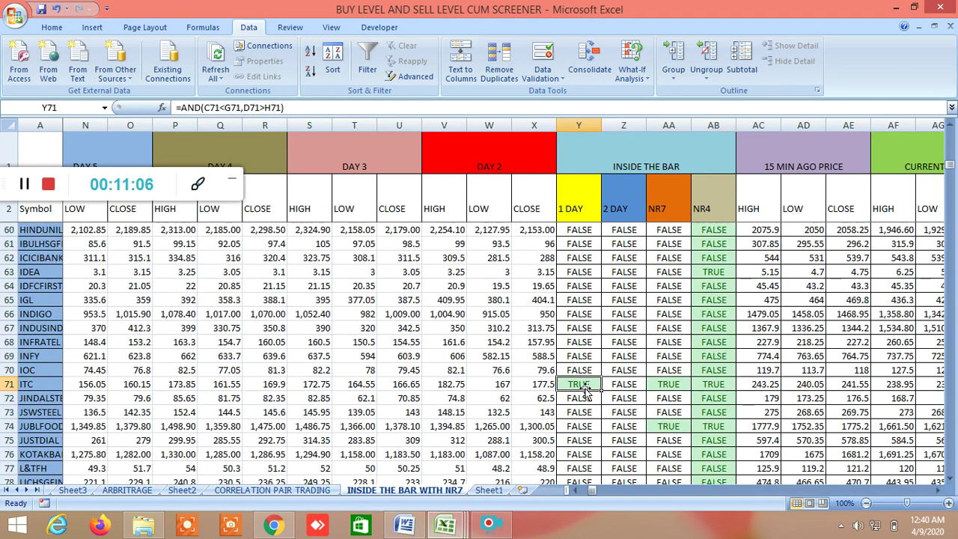
pyautogui.click(662, 386)
pyautogui.click(696, 385)
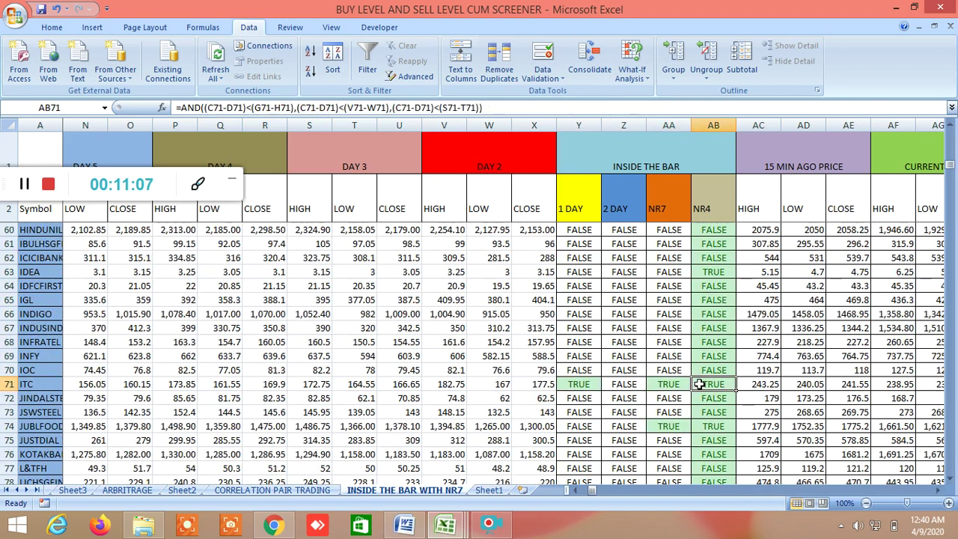
pyautogui.click(667, 428)
# Step: Inspect the 1 DAY formulas of LUPIN in row 80, PEL in row 102 and UBL in row 131
pyautogui.scroll(-3, 668, 433)
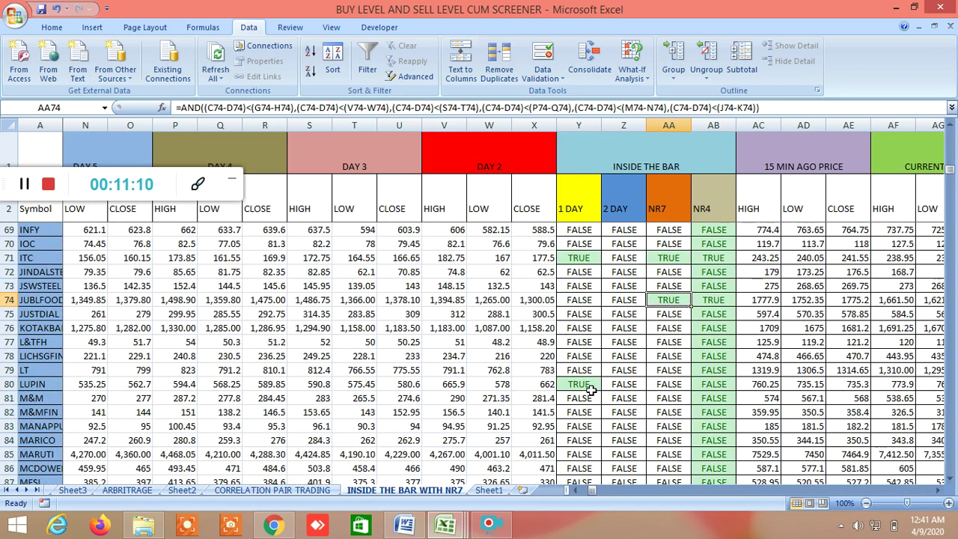
pyautogui.click(590, 386)
pyautogui.scroll(-6, 595, 433)
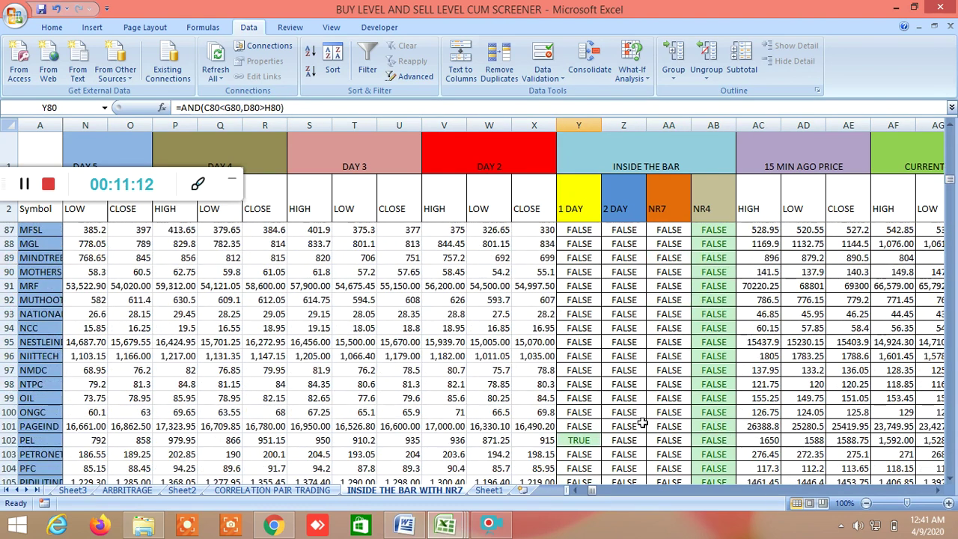
pyautogui.click(585, 441)
pyautogui.scroll(-5, 657, 414)
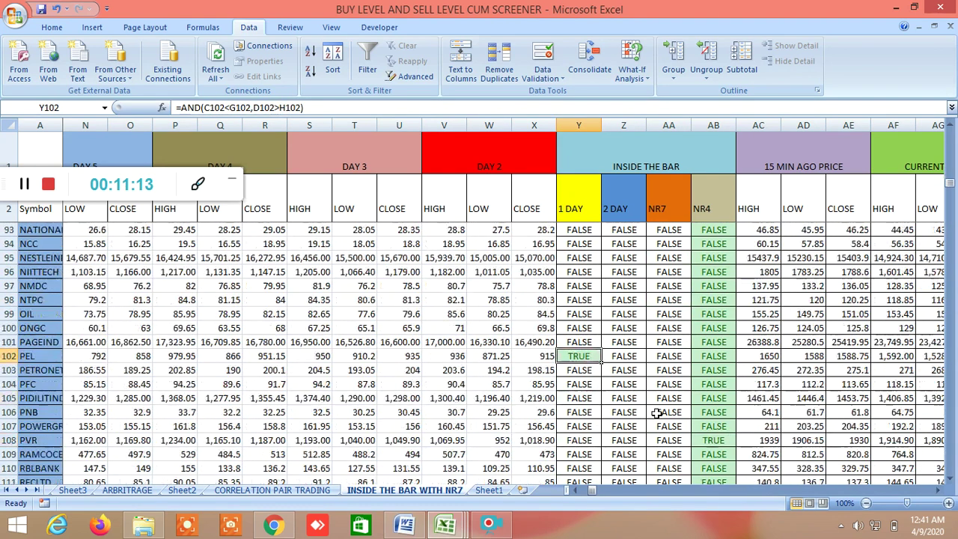
pyautogui.scroll(-6, 658, 413)
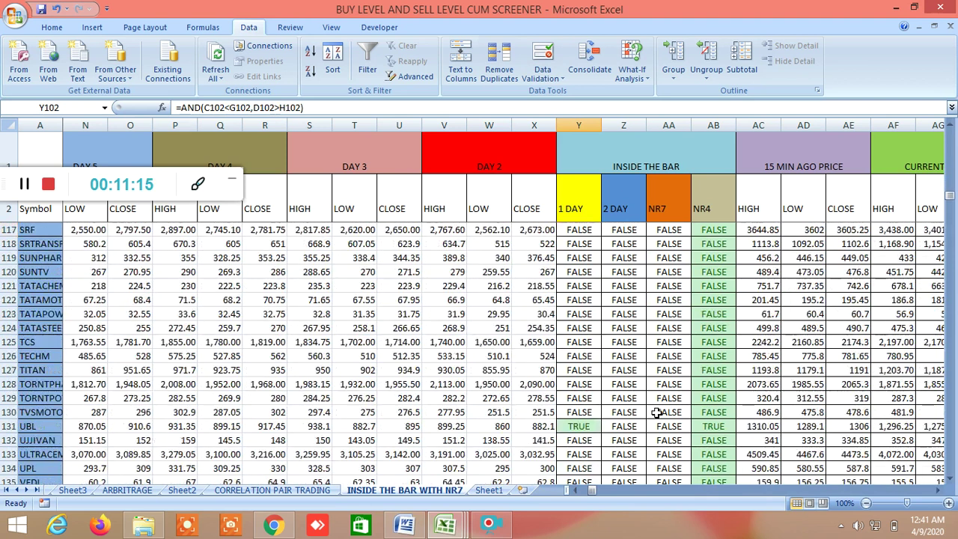
pyautogui.click(584, 385)
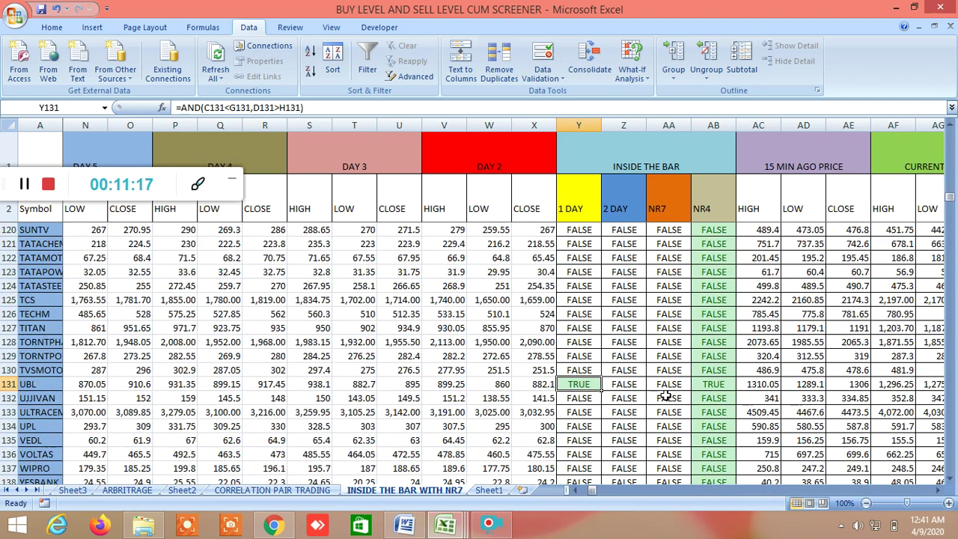
# Step: Examine the 15 MIN AGO PRICE, CURRENT PRICE, INSIDE BAR 15 MIN and candlestick pattern columns, AC to AU, for the first symbols
pyautogui.scroll(-2, 659, 410)
pyautogui.scroll(20, 659, 409)
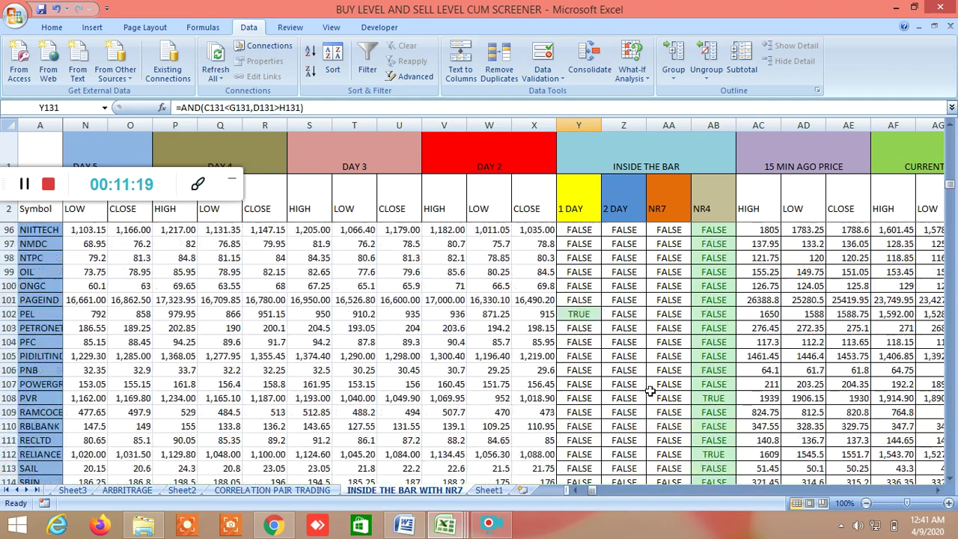
pyautogui.scroll(15, 646, 362)
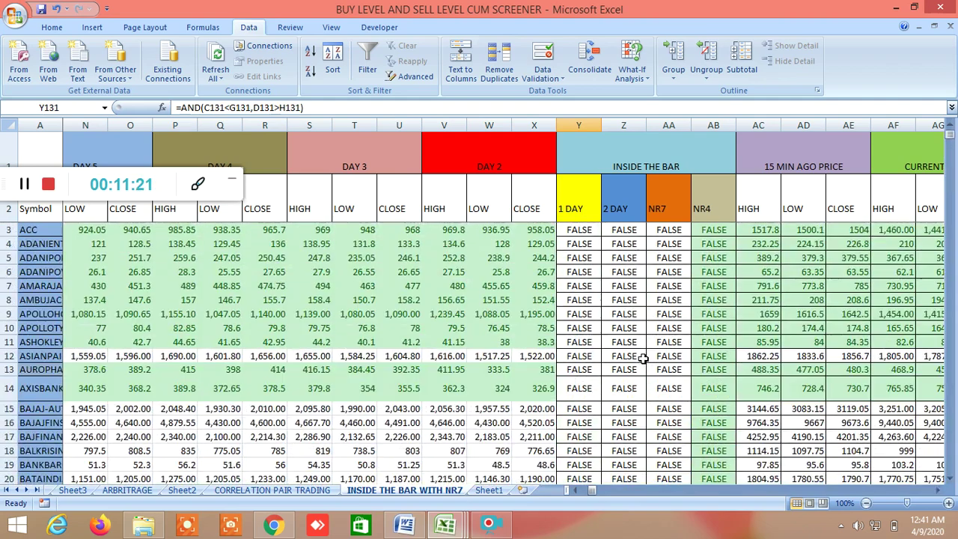
pyautogui.moveTo(936, 491); pyautogui.dragTo(937, 496)
pyautogui.scroll(-4, 520, 367)
pyautogui.scroll(4, 519, 368)
pyautogui.scroll(-4, 522, 367)
pyautogui.scroll(4, 522, 367)
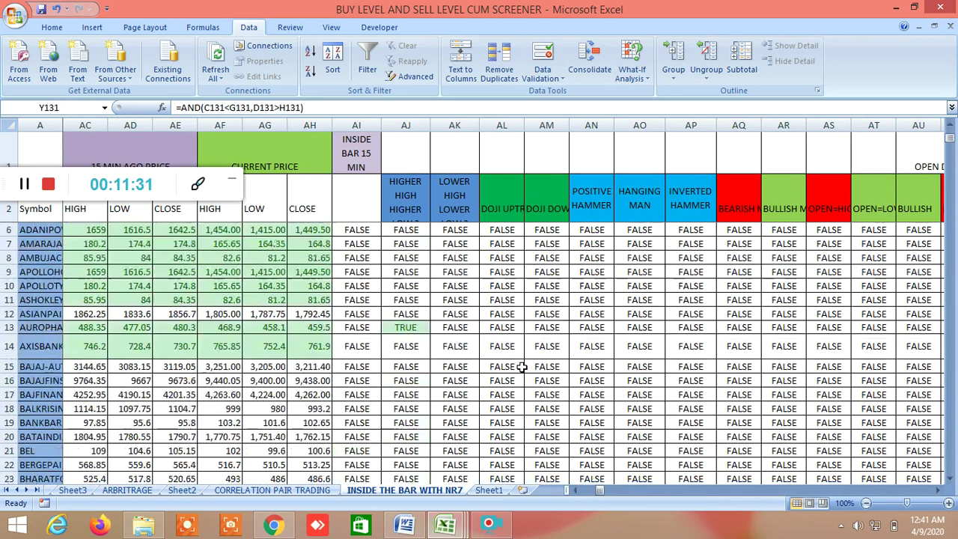
pyautogui.scroll(-3, 522, 367)
pyautogui.scroll(3, 522, 367)
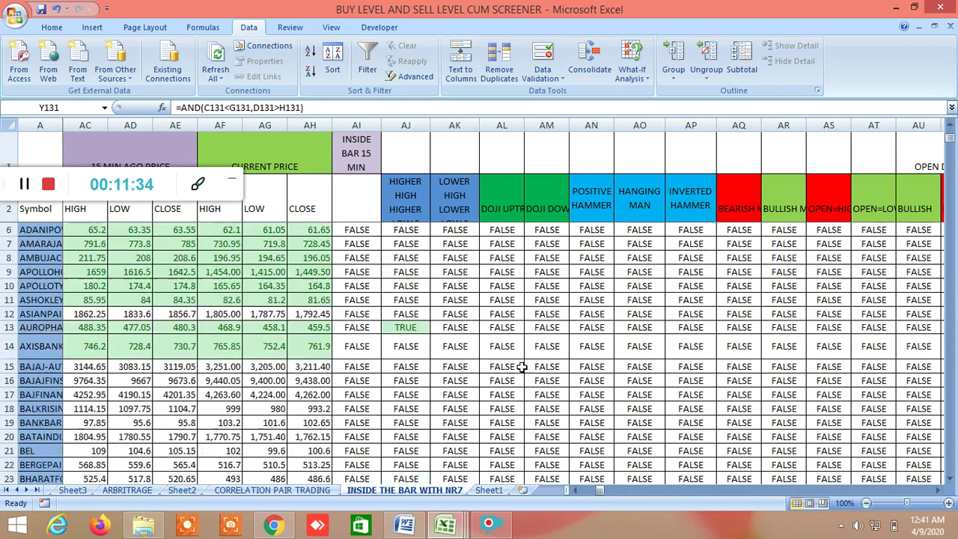
pyautogui.scroll(-2, 522, 367)
pyautogui.scroll(-3, 522, 368)
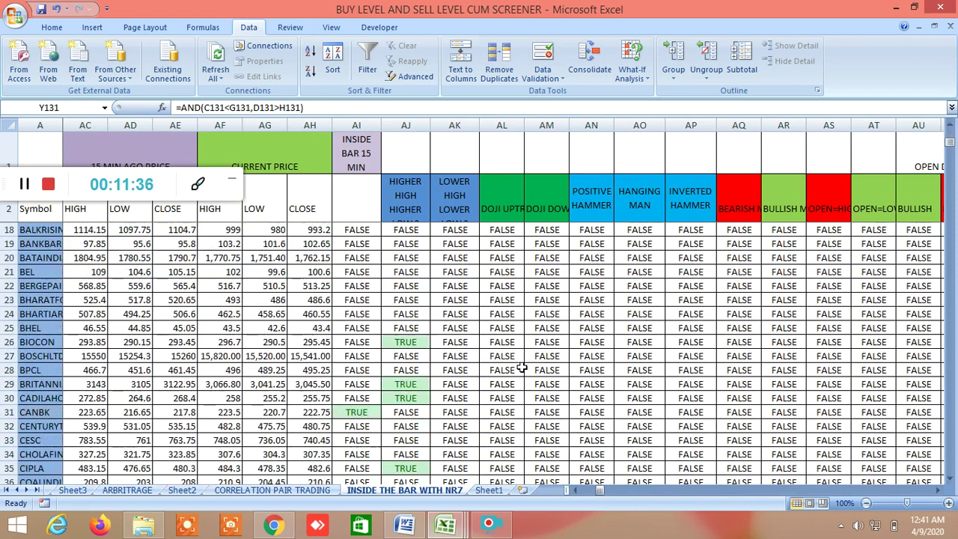
pyautogui.scroll(5, 522, 368)
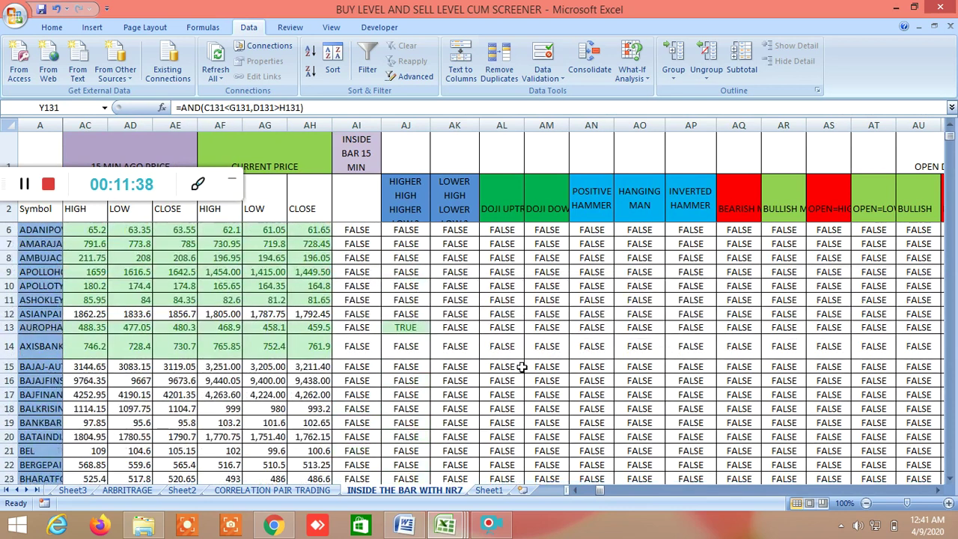
pyautogui.scroll(-3, 521, 367)
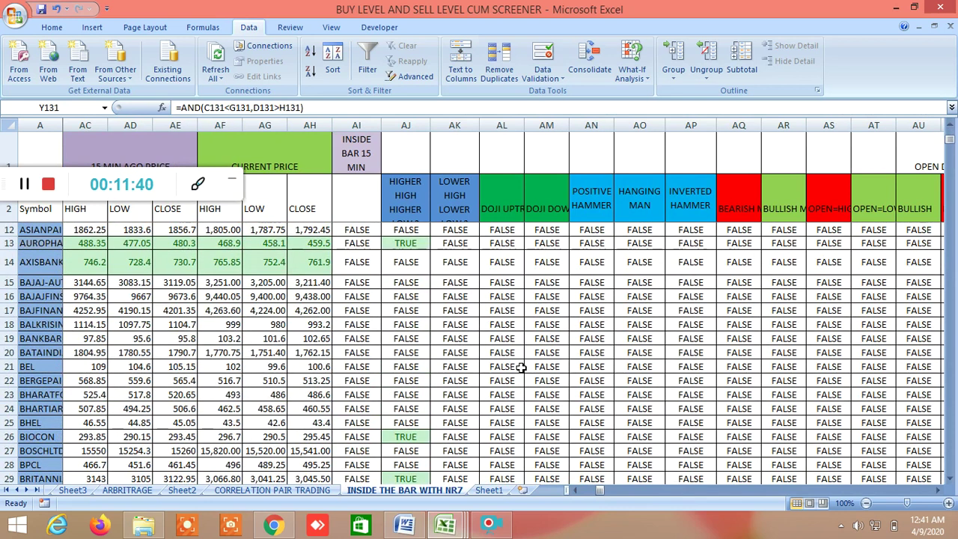
pyautogui.scroll(3, 522, 368)
pyautogui.scroll(-2, 522, 367)
pyautogui.scroll(2, 522, 368)
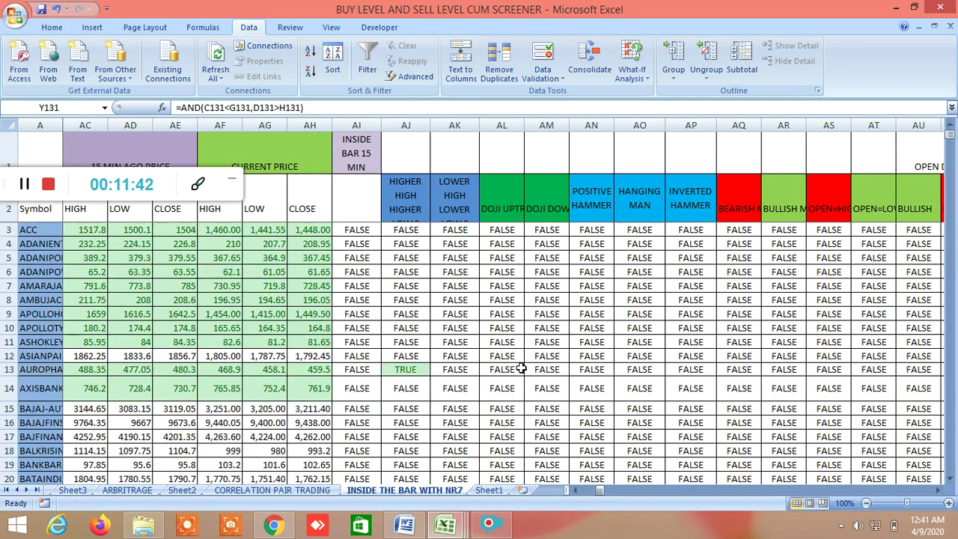
# Step: Inspect the HIGHER HIGH formulas in column AJ for AUROPHARMA in row 13, BRITANNIA in row 29 and the symbol in row 30
pyautogui.click(405, 367)
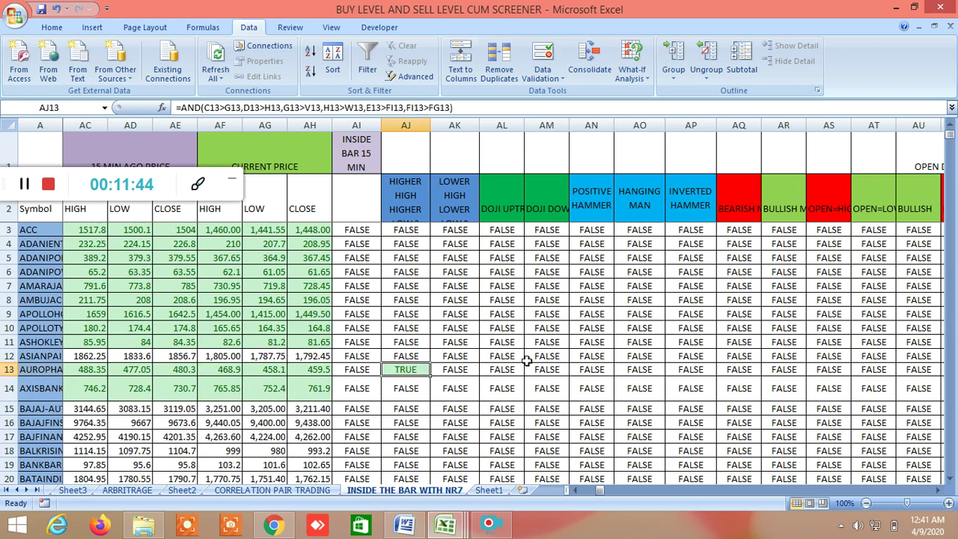
pyautogui.scroll(-3, 527, 362)
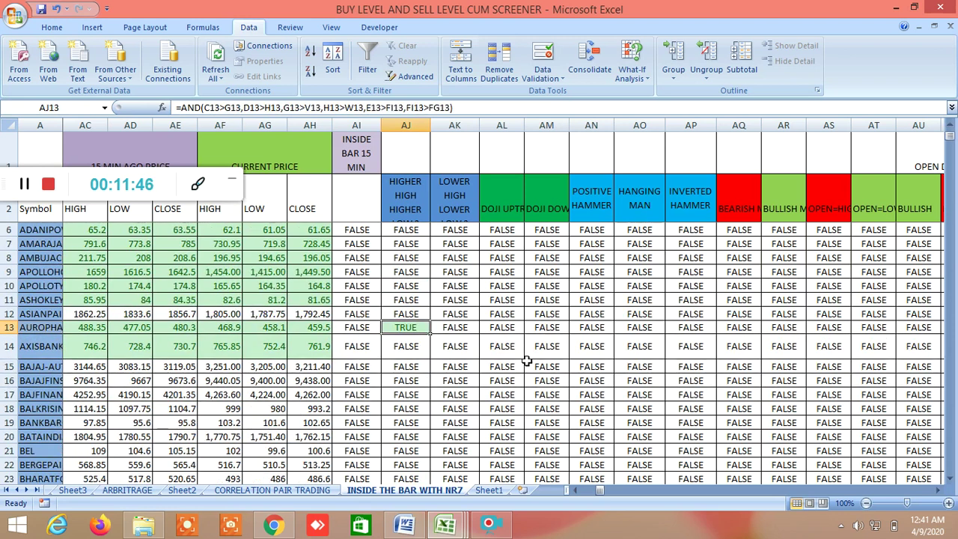
pyautogui.scroll(-2, 527, 361)
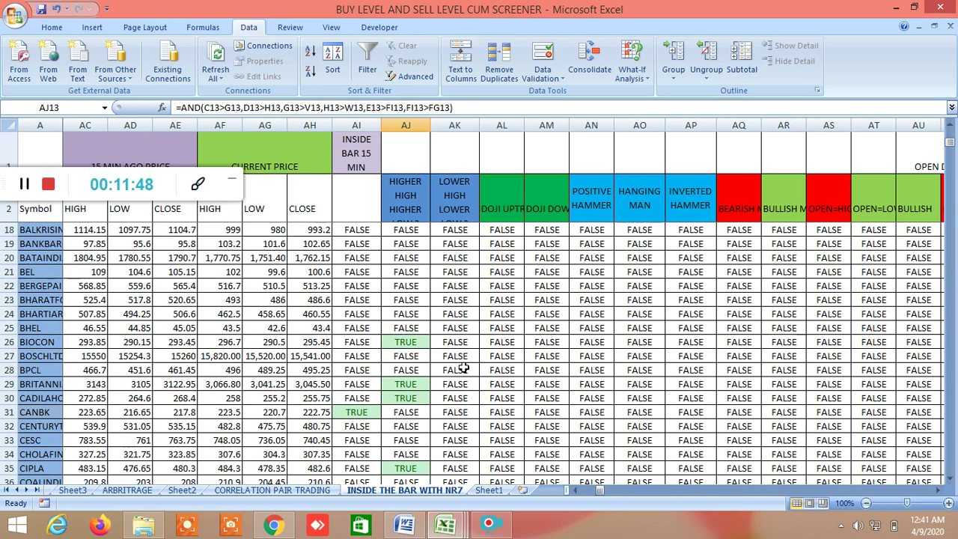
pyautogui.click(419, 383)
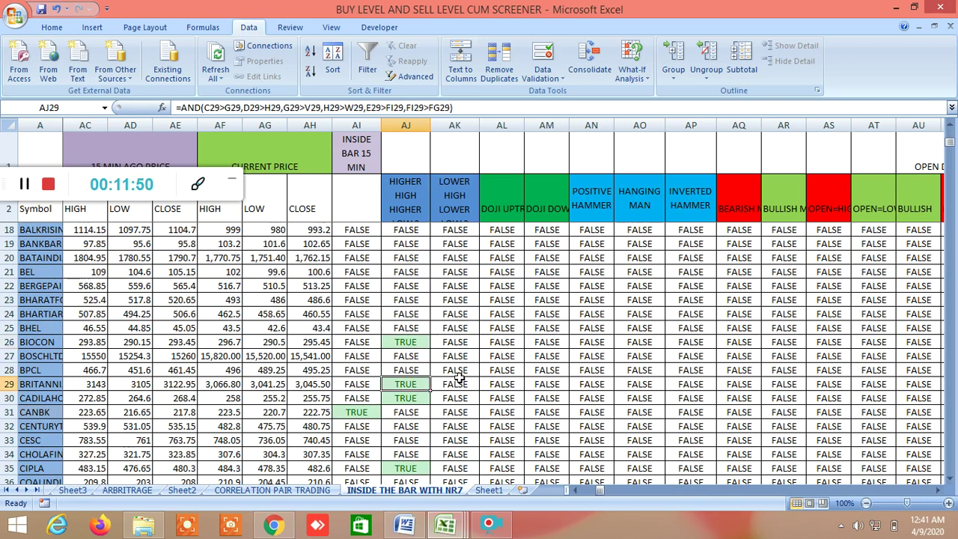
pyautogui.click(411, 402)
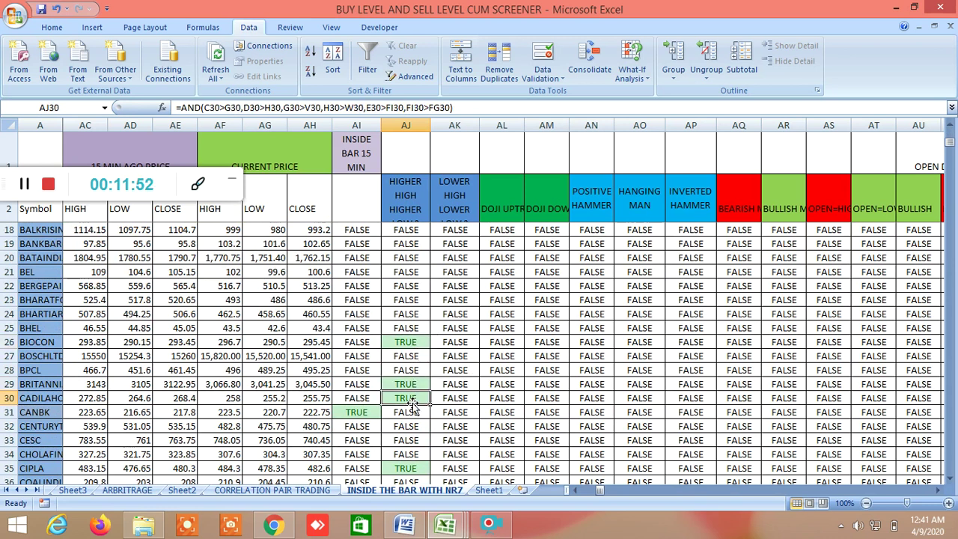
pyautogui.scroll(-2, 491, 400)
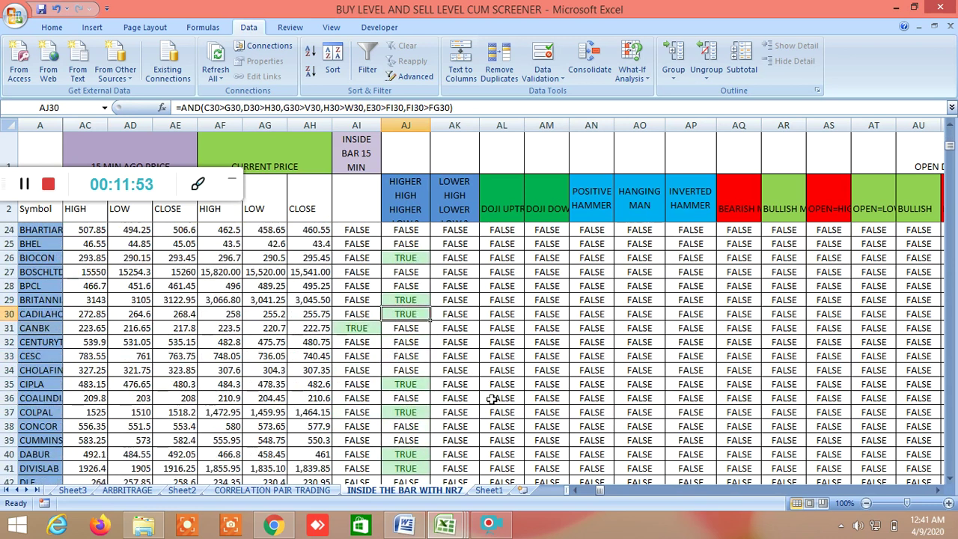
# Step: Inspect the HIGHER HIGH formulas in column AJ for CIPLA, COLPAL, DABUR and DIVISLAB, rows 35 to 41
pyautogui.click(415, 383)
pyautogui.scroll(-2, 419, 385)
pyautogui.click(410, 330)
pyautogui.click(414, 370)
pyautogui.press('Down')
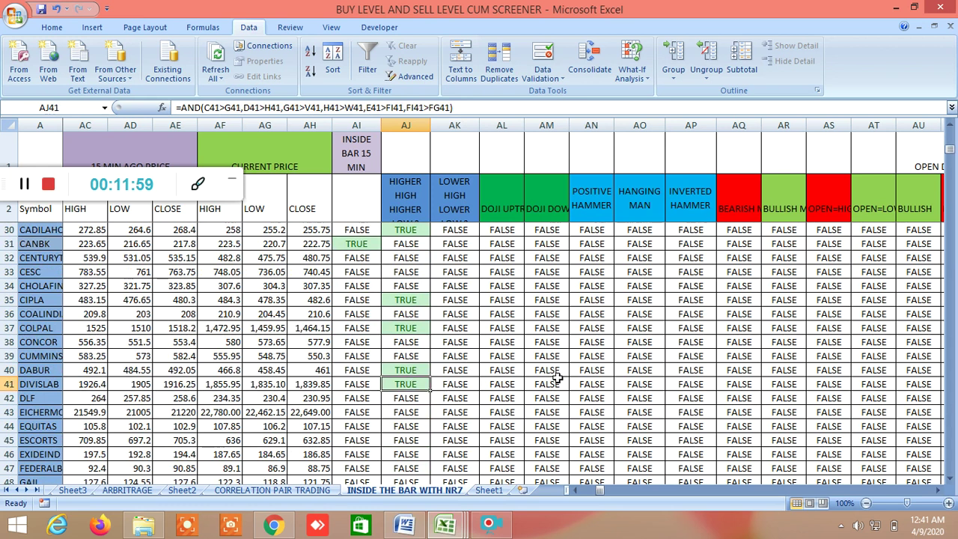
# Step: Return to the first symbols and inspect AUROPHARMA's HIGHER HIGH formula in AJ13 again
pyautogui.scroll(4, 558, 376)
pyautogui.scroll(5, 539, 382)
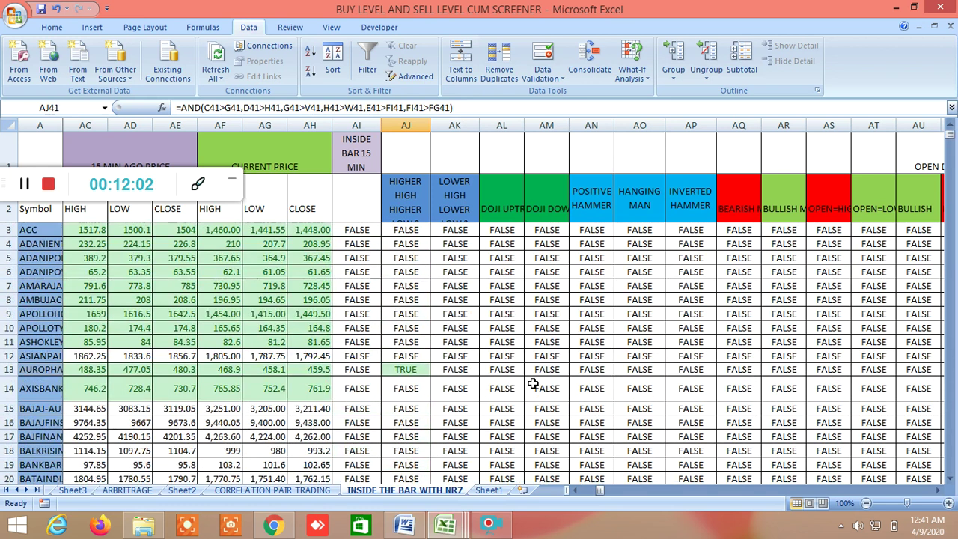
pyautogui.click(939, 491)
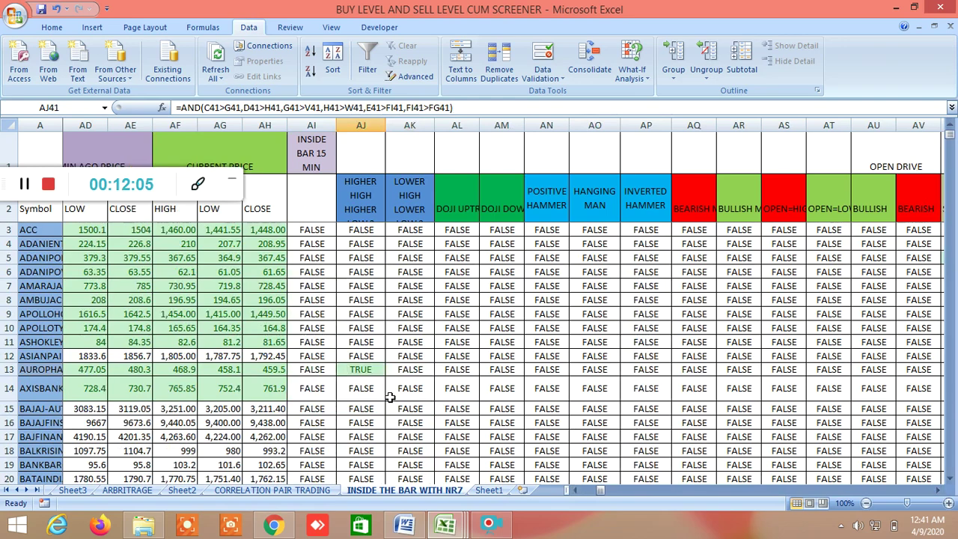
pyautogui.click(367, 373)
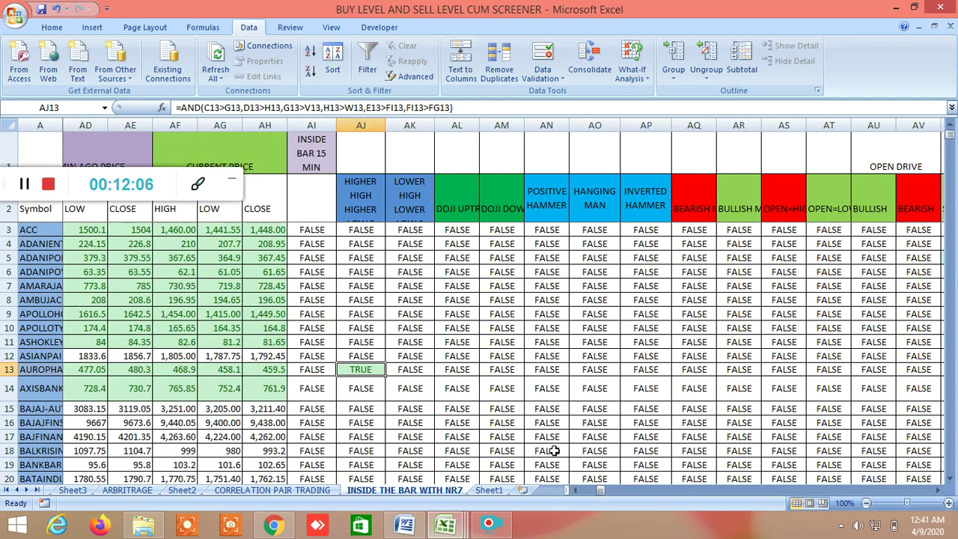
# Step: Switch to TradingView in Chrome, add the NSE stock AUROPHARMA to the watchlist and open its chart
pyautogui.click(274, 524)
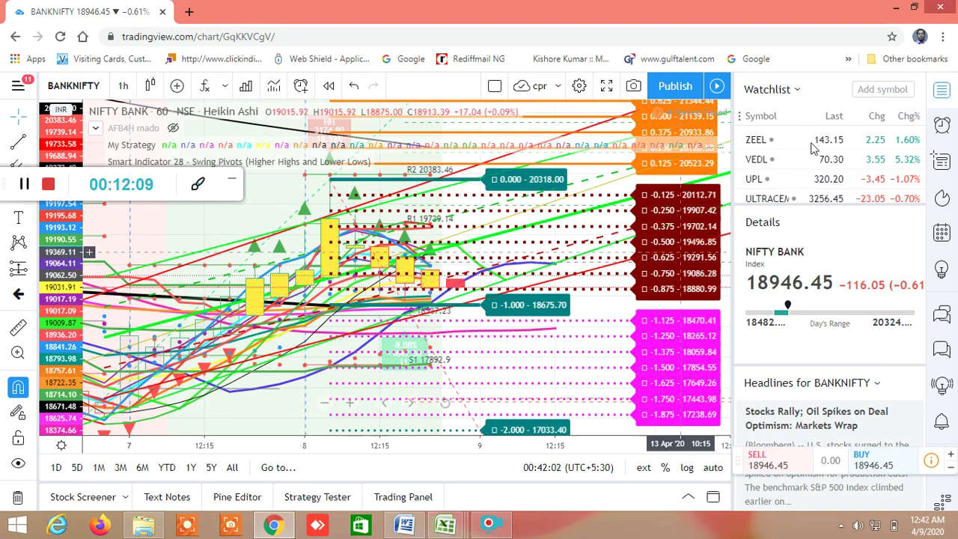
pyautogui.click(884, 89)
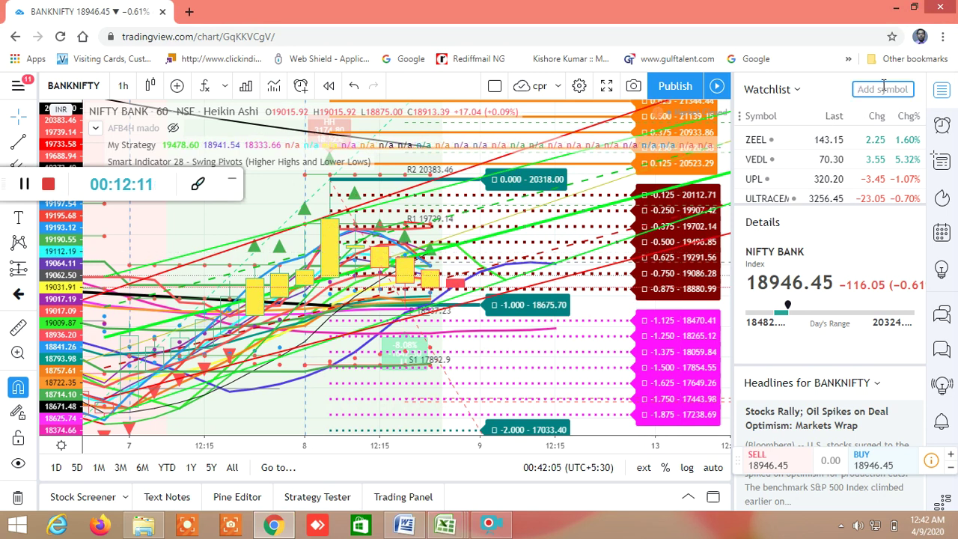
pyautogui.write('A')
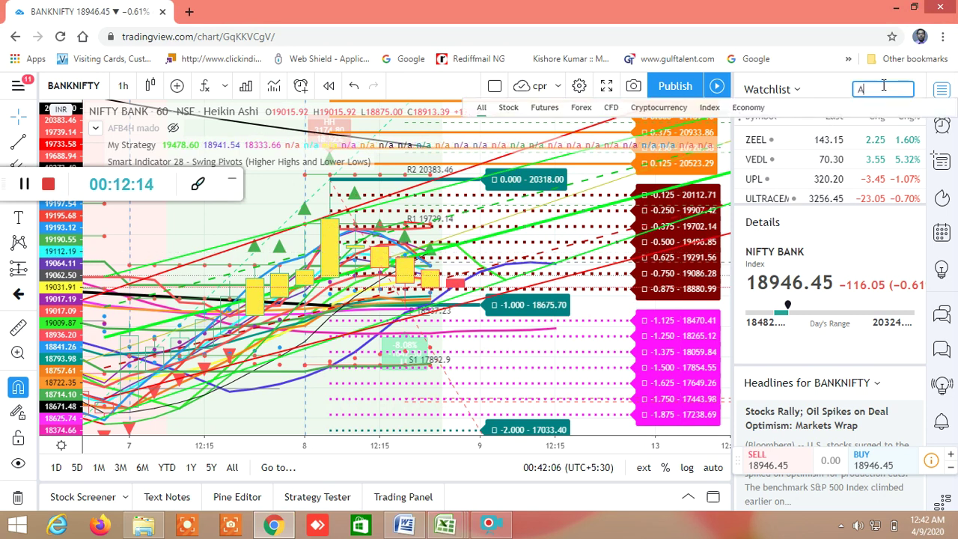
pyautogui.write('UROPHA')
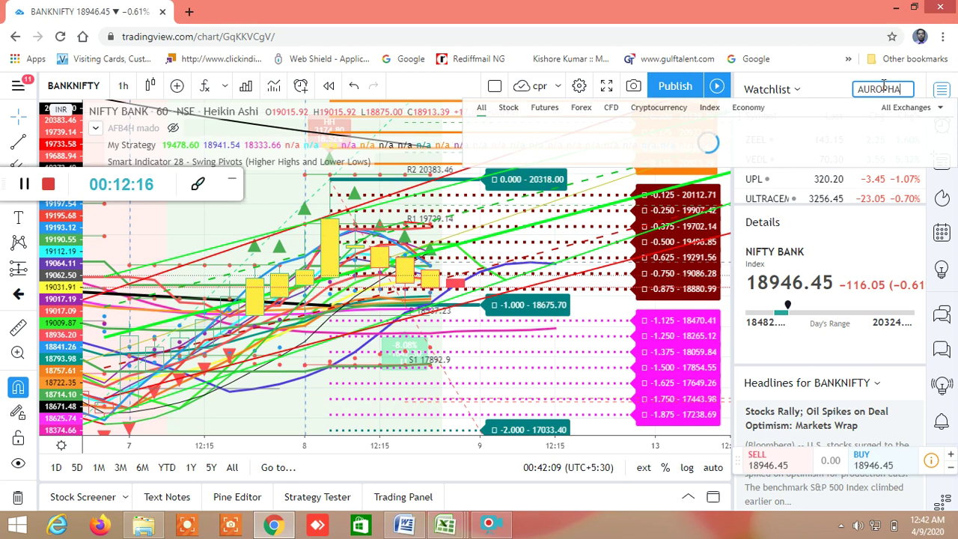
pyautogui.write('RMA')
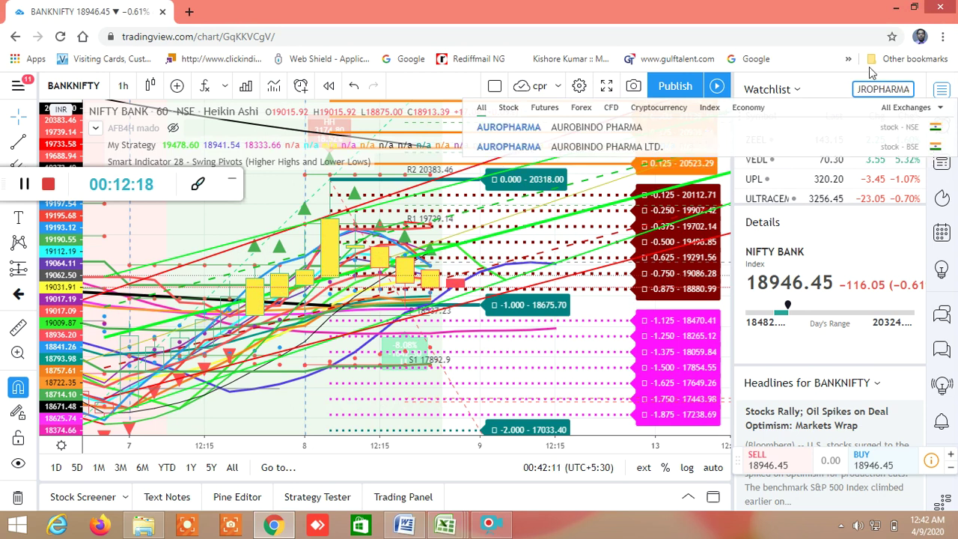
pyautogui.click(641, 133)
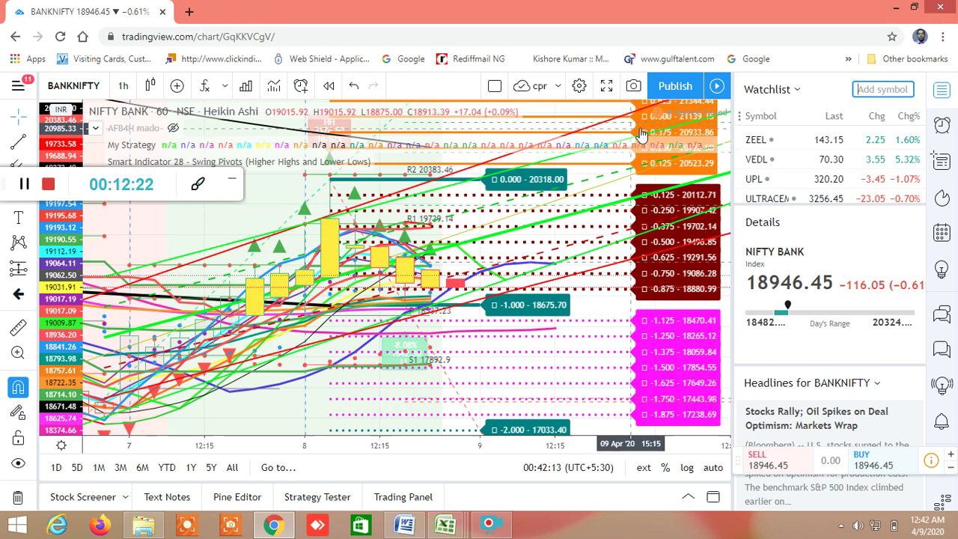
pyautogui.click(784, 193)
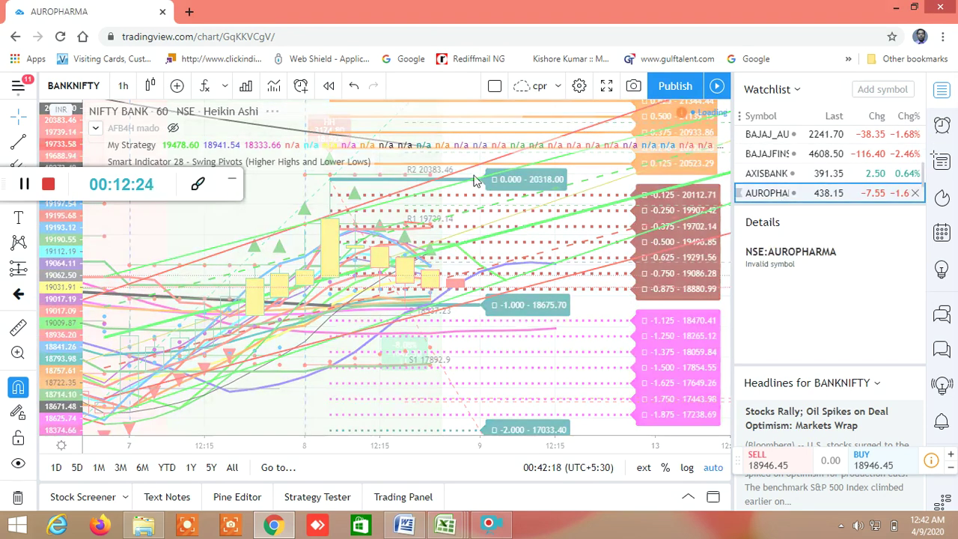
# Step: Set the AUROPHARMA chart interval to 1 day and hide the My Strategy and Smart Indicator 28 - Swing Pivots indicators
pyautogui.click(123, 86)
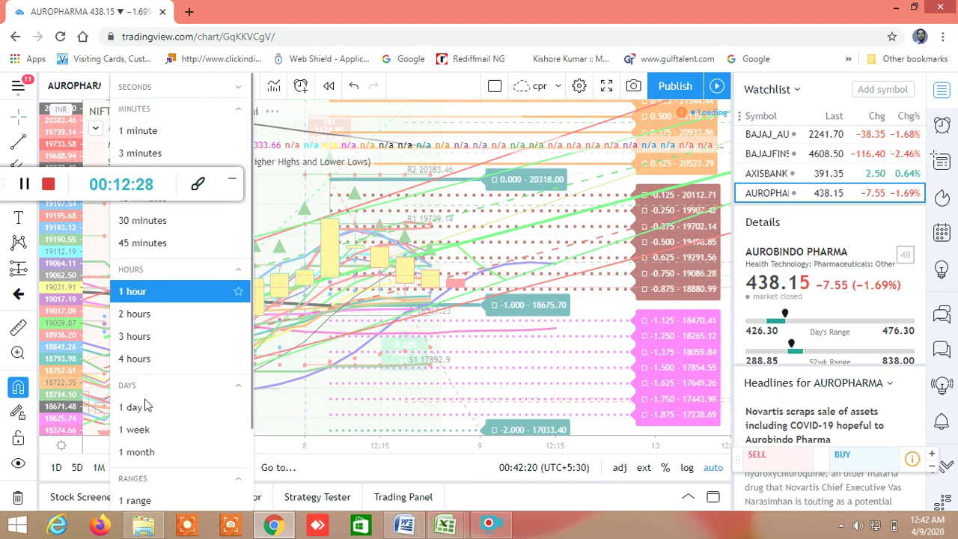
pyautogui.click(138, 411)
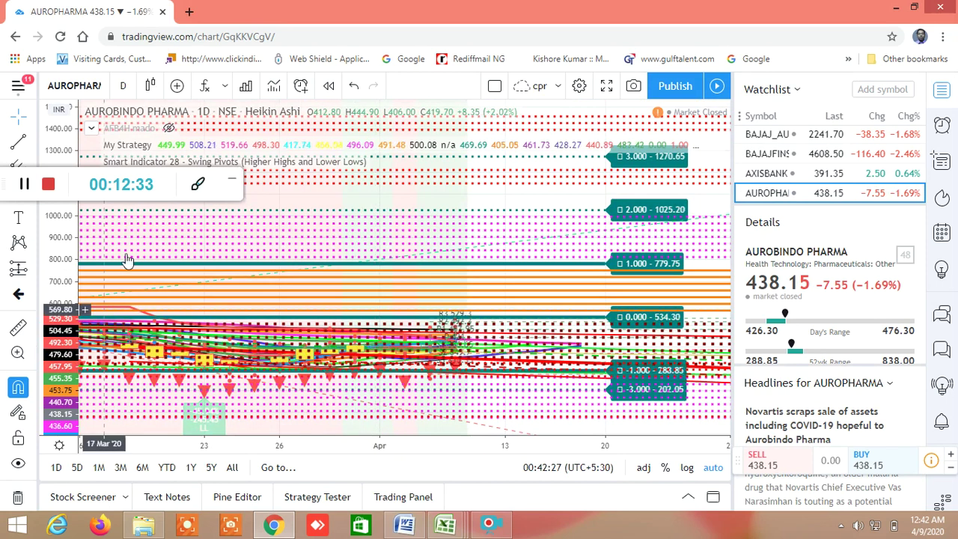
pyautogui.click(166, 144)
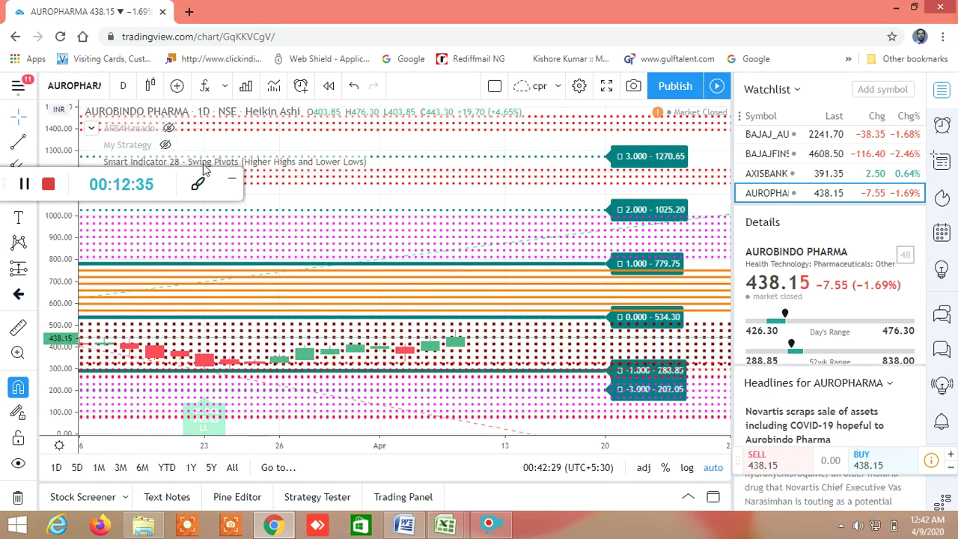
pyautogui.moveTo(8, 196); pyautogui.dragTo(8, 247)
pyautogui.moveTo(172, 166)
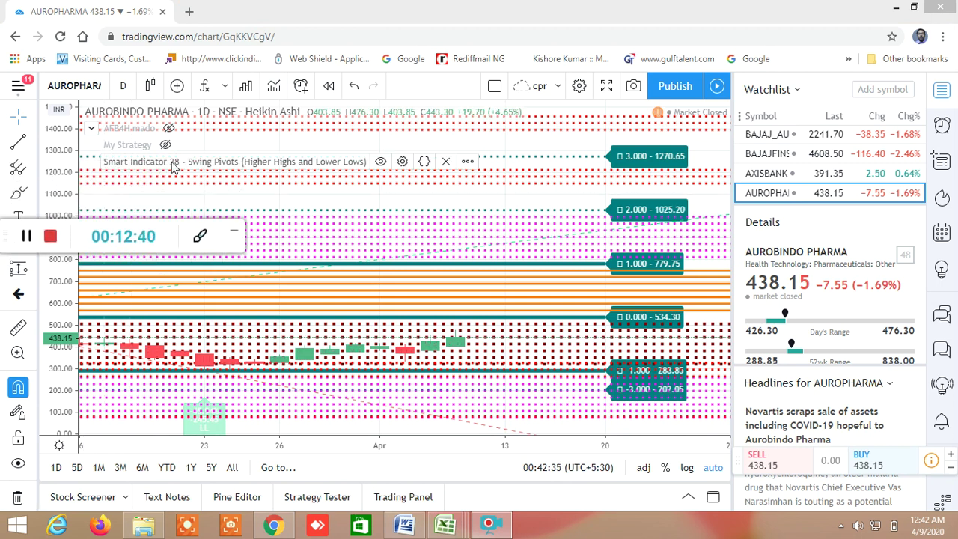
pyautogui.click(380, 161)
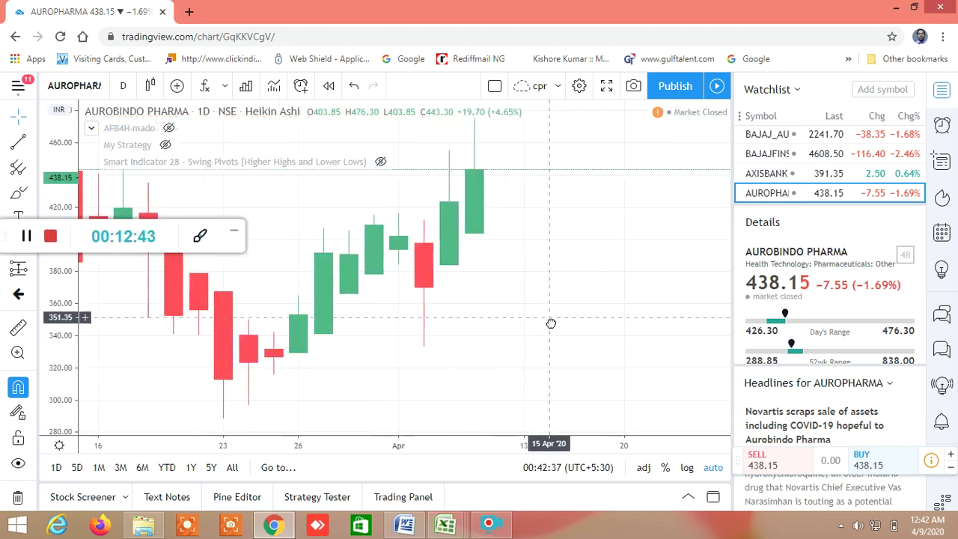
# Step: Add the NSE stock DIVISLAB to the watchlist and open its daily chart to check the recent candles
pyautogui.moveTo(551, 324); pyautogui.dragTo(562, 336)
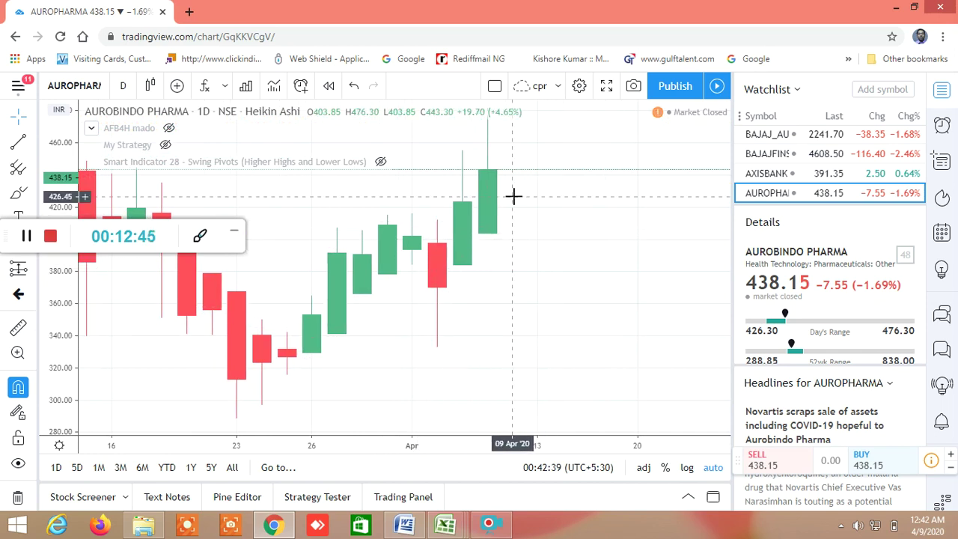
pyautogui.click(885, 89)
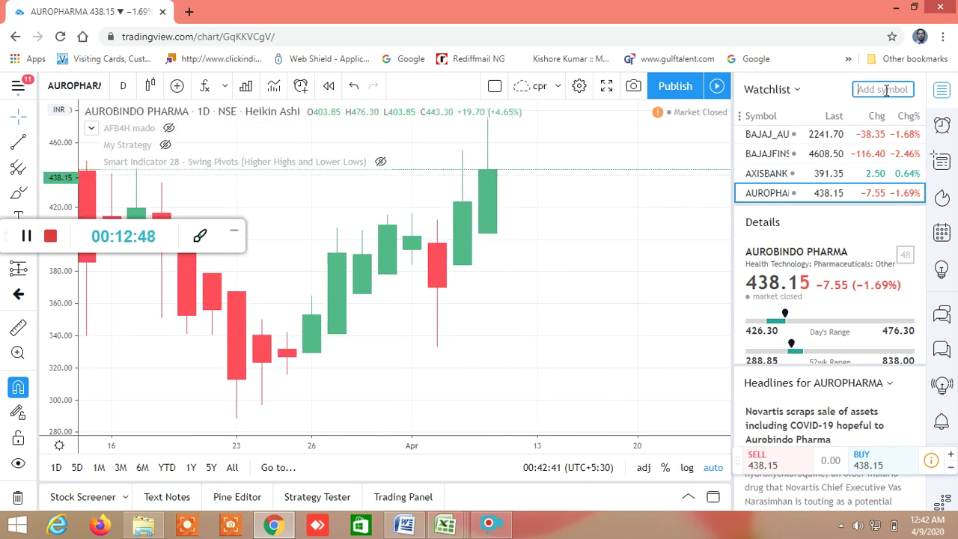
pyautogui.write('DIVISLAB')
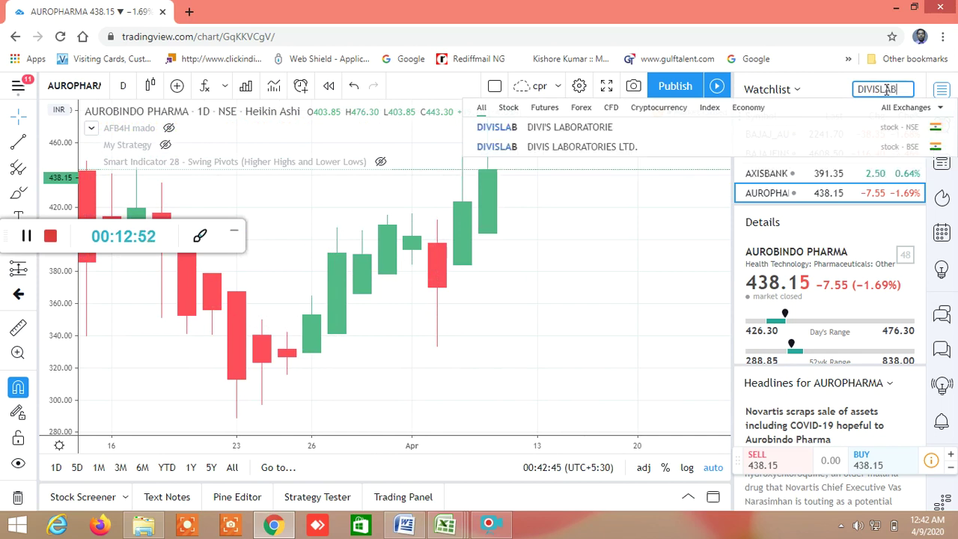
pyautogui.click(624, 133)
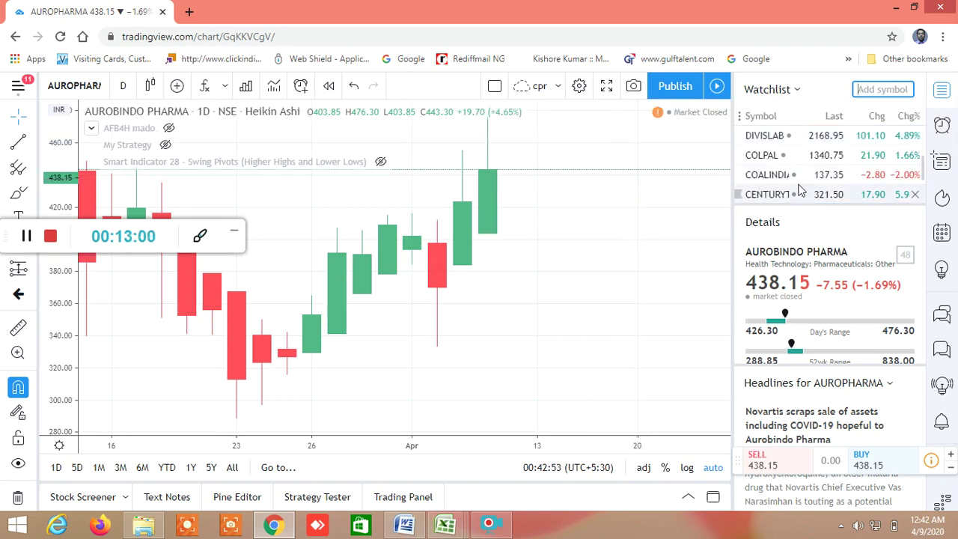
pyautogui.scroll(-5, 793, 187)
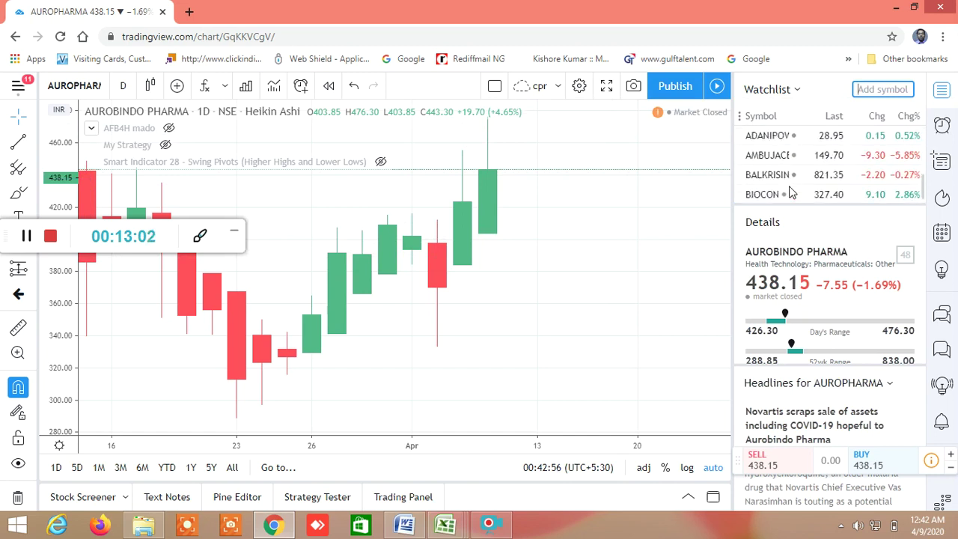
pyautogui.scroll(-3, 790, 192)
pyautogui.scroll(4, 791, 191)
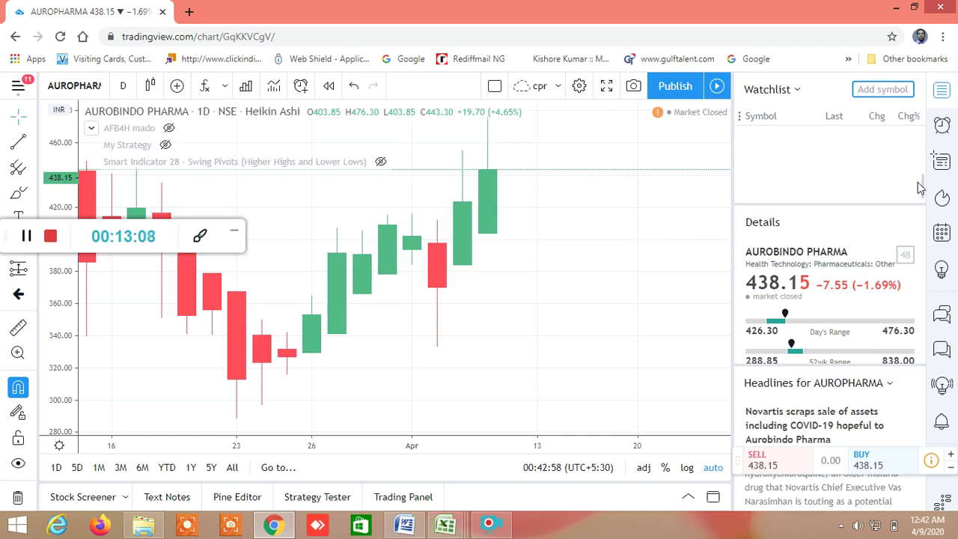
pyautogui.click(864, 90)
pyautogui.write('D')
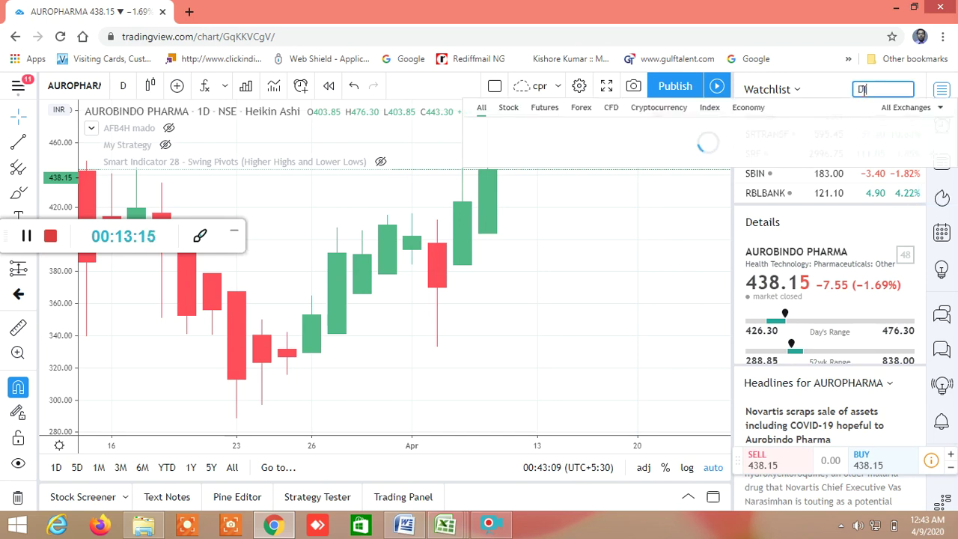
pyautogui.write('IVISLAB')
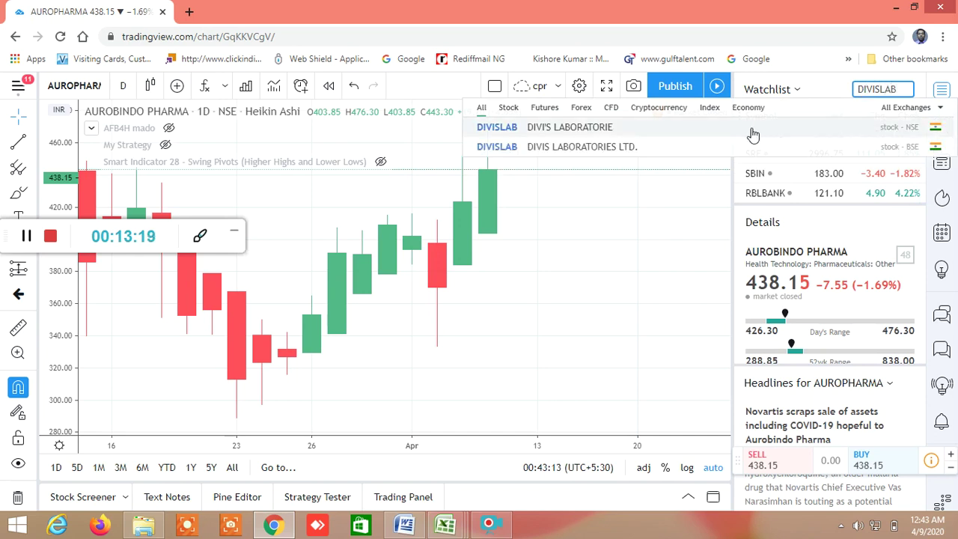
pyautogui.click(633, 124)
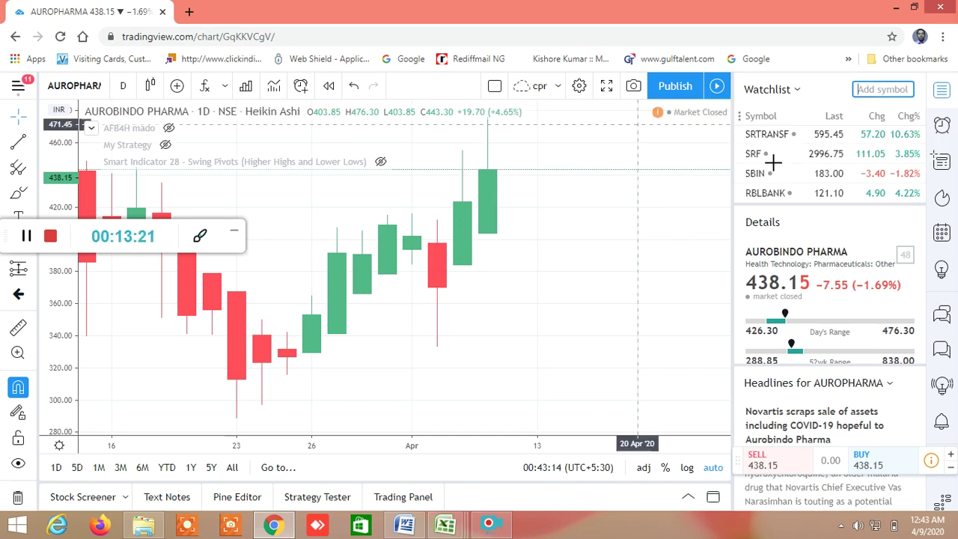
pyautogui.click(770, 195)
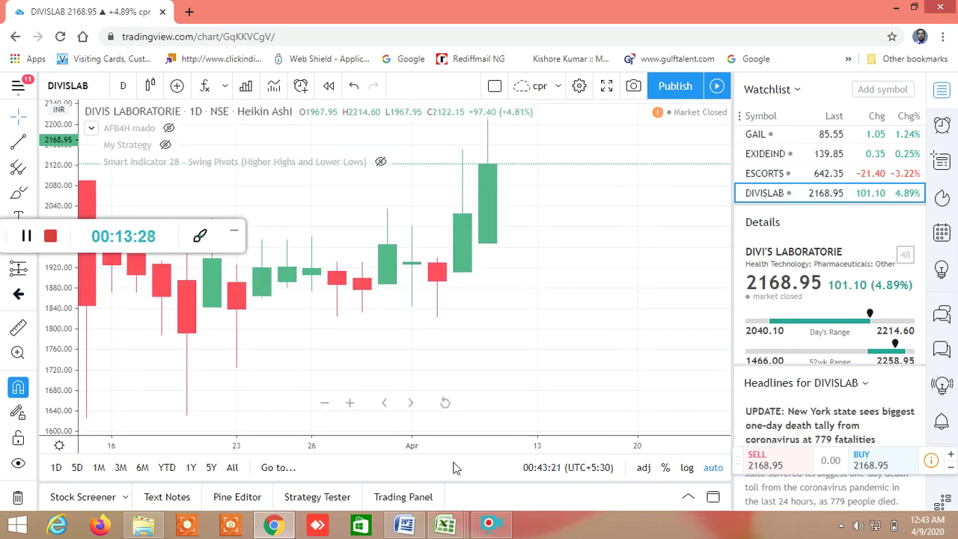
# Step: Switch to the BUY LEVEL AND SELL LEVEL CUM SCREENER workbook in Excel and inspect IBULHSGFIN's DOJI DOWNTREND formula in AM61
pyautogui.moveTo(452, 527)
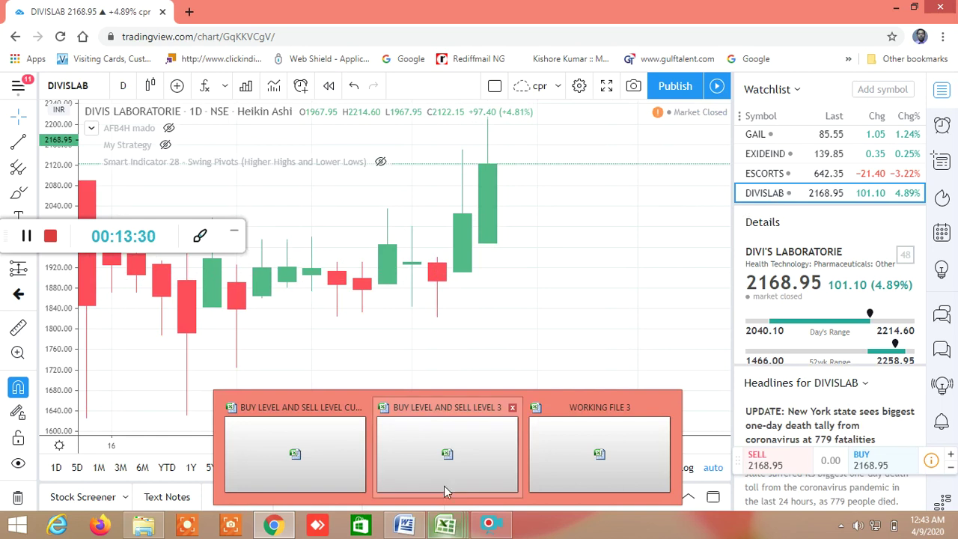
pyautogui.click(312, 449)
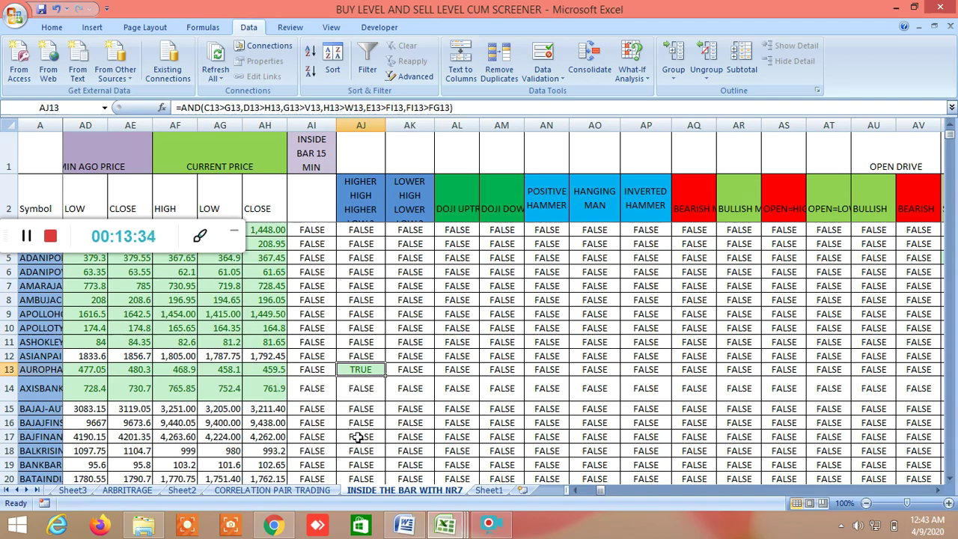
pyautogui.scroll(-9, 479, 354)
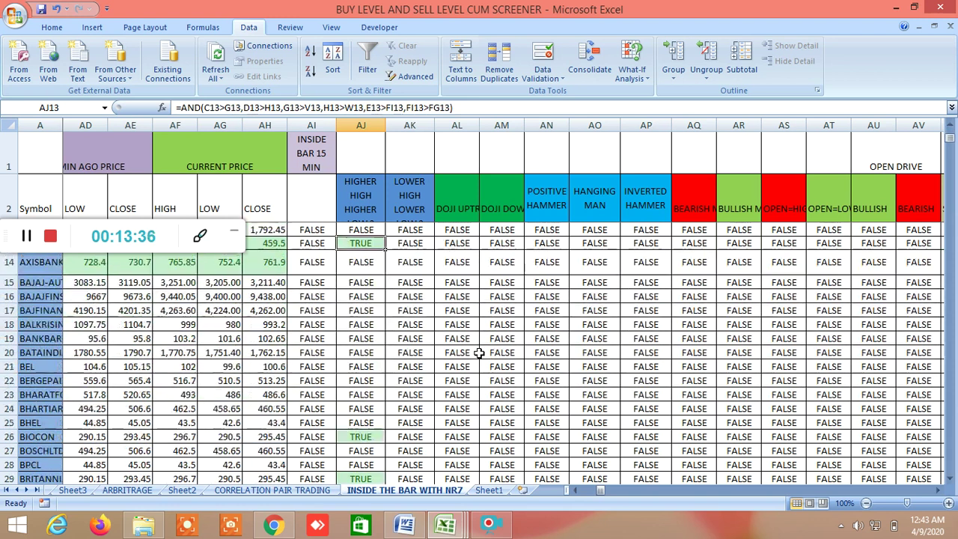
pyautogui.scroll(-5, 479, 354)
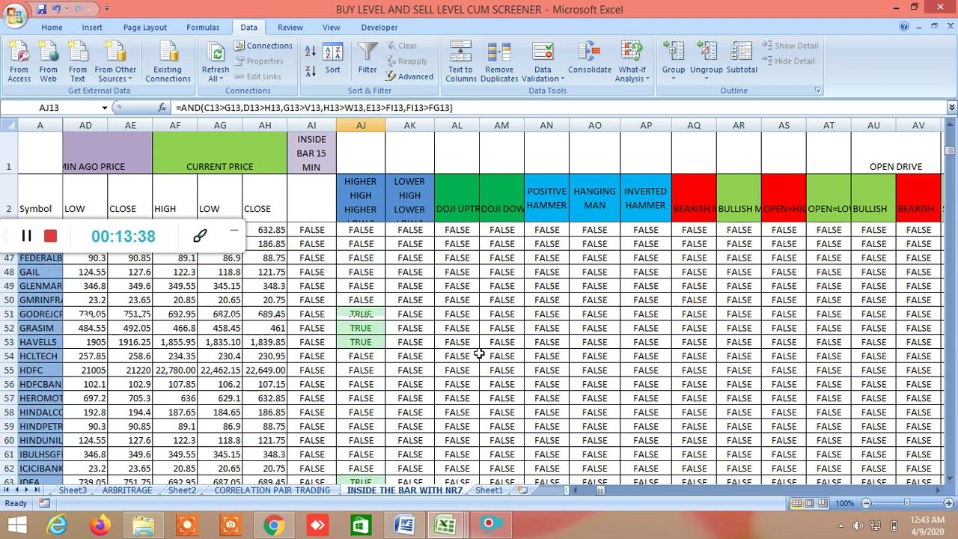
pyautogui.scroll(-2, 494, 320)
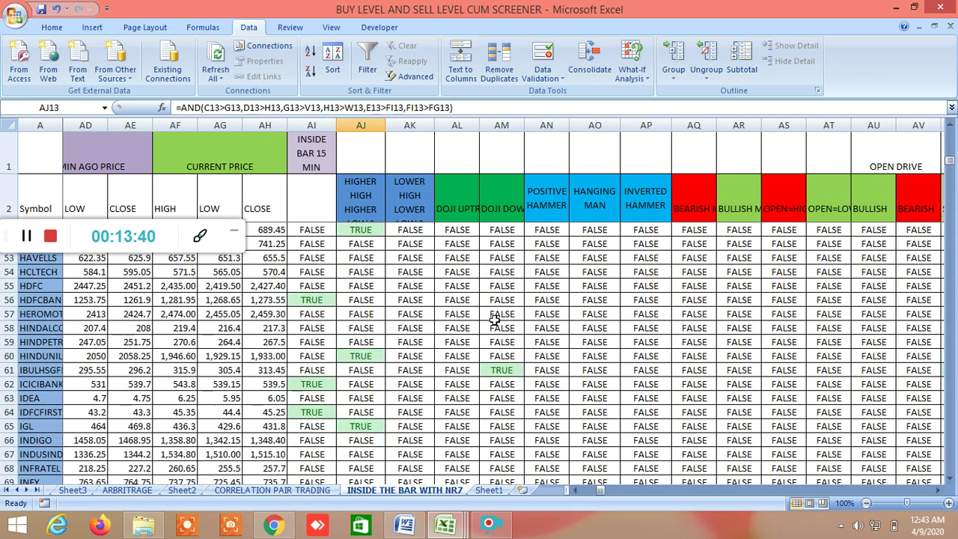
pyautogui.click(514, 367)
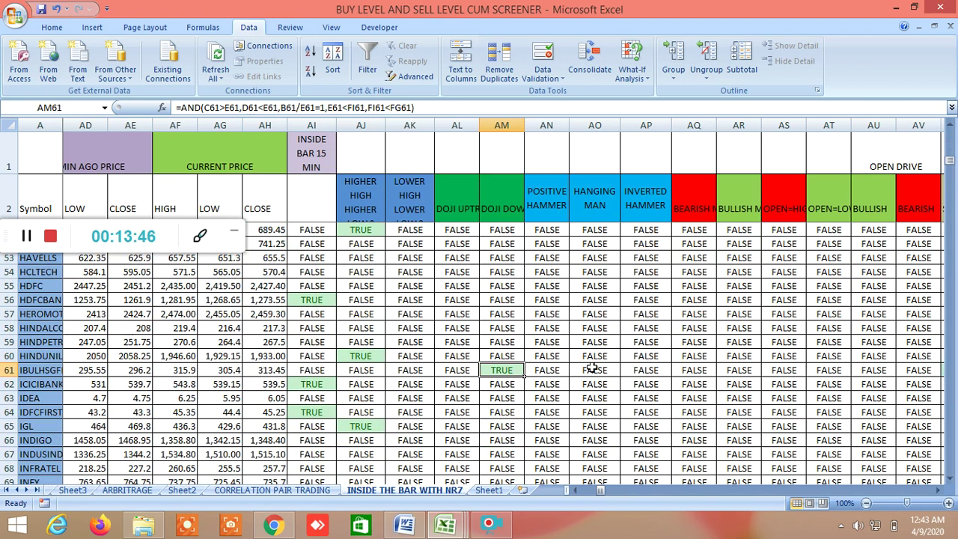
pyautogui.click(512, 218)
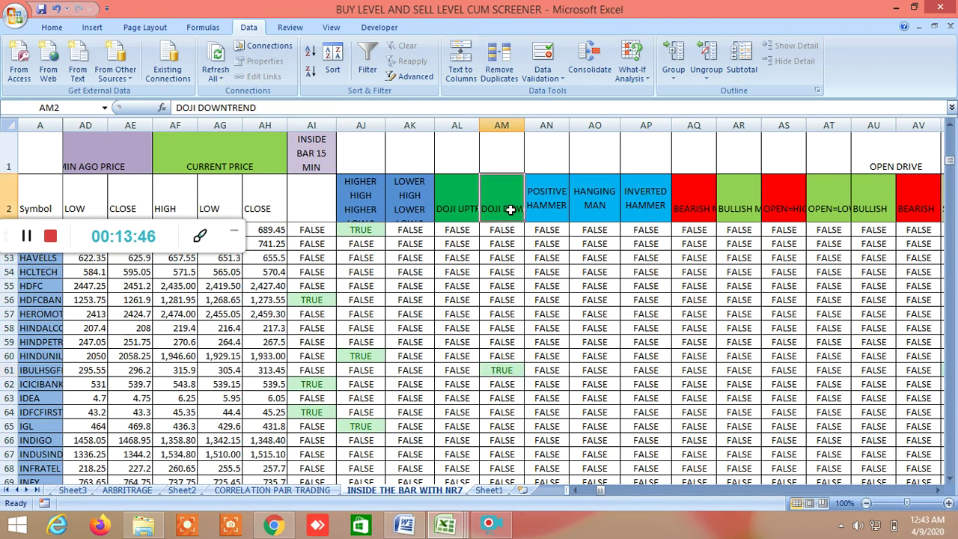
pyautogui.click(515, 372)
# Step: Switch to TradingView in Chrome, add the NSE stock IBULHSGFIN to the watchlist and open its daily chart
pyautogui.click(273, 524)
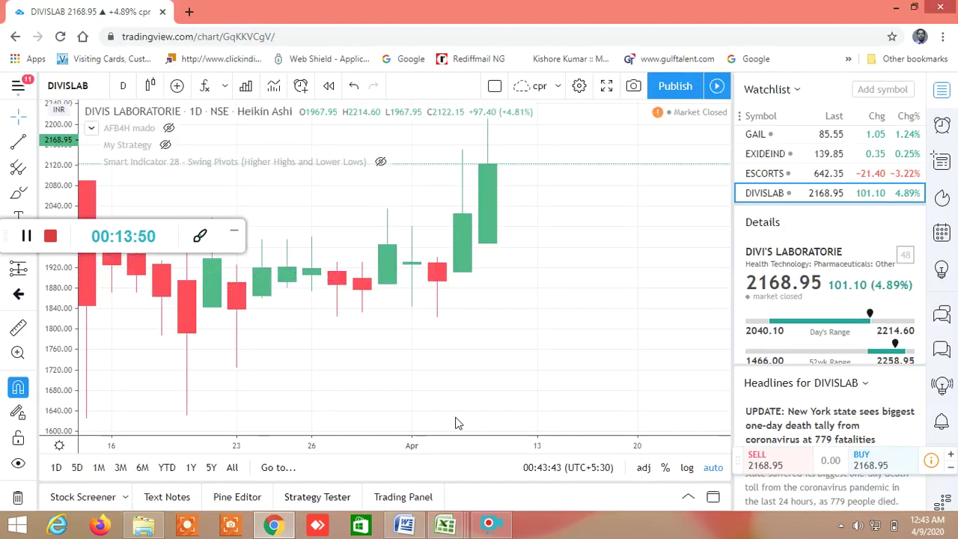
pyautogui.click(876, 93)
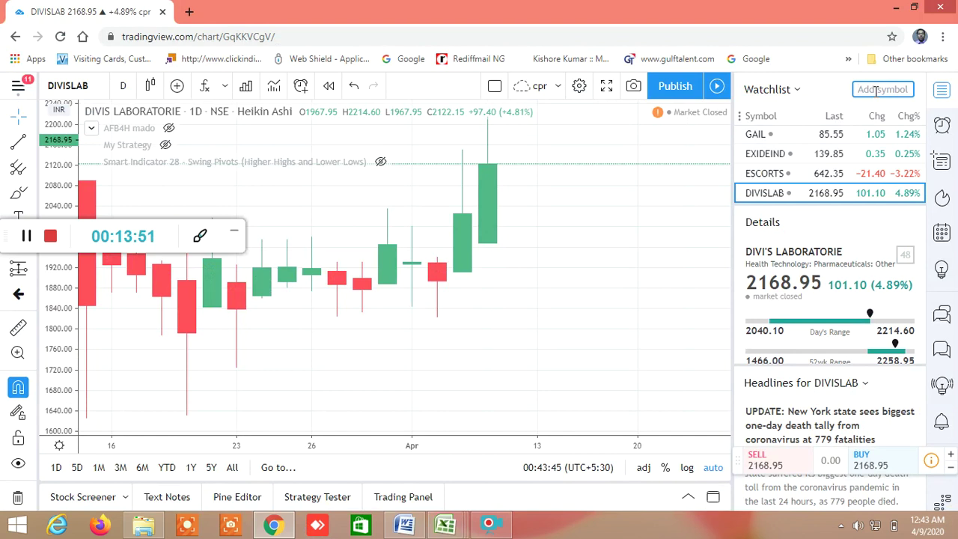
pyautogui.write('IBULH')
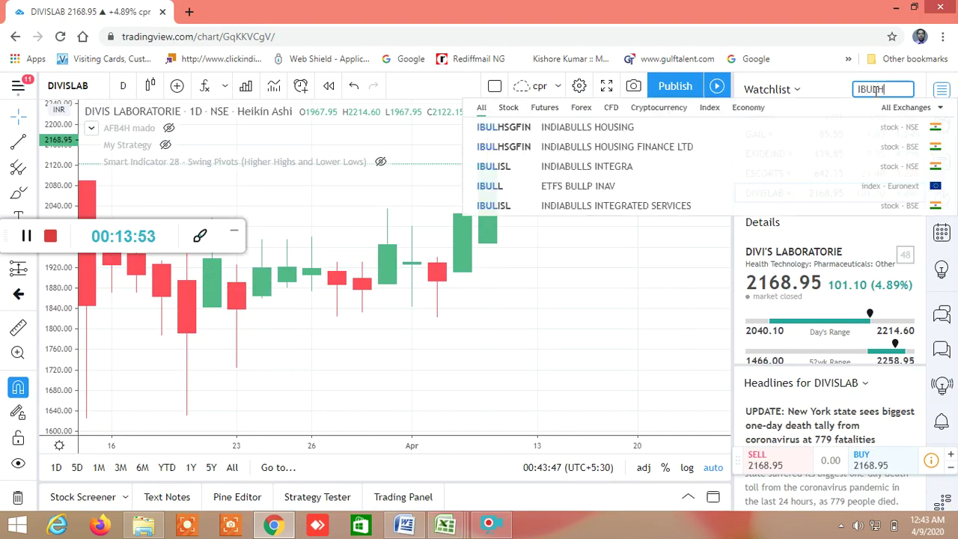
pyautogui.write('SG')
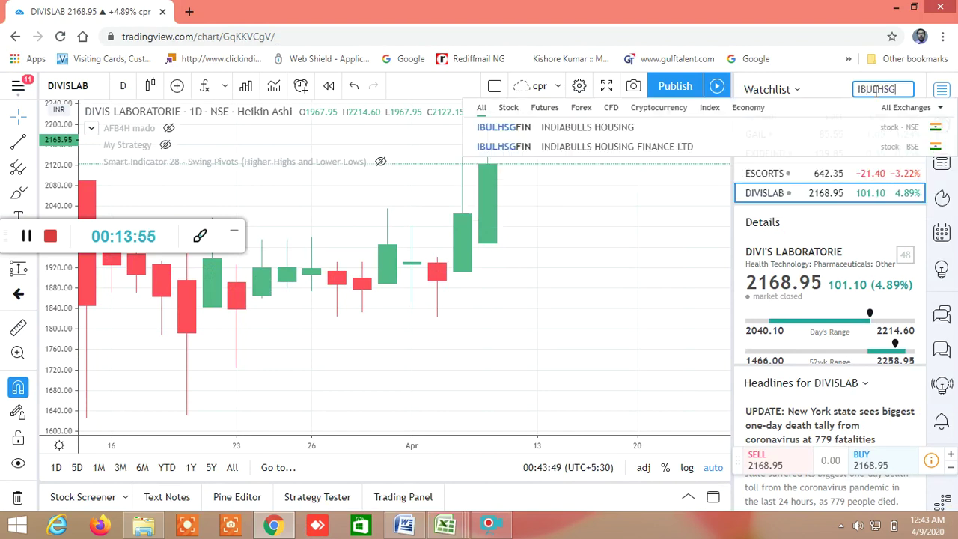
pyautogui.click(627, 127)
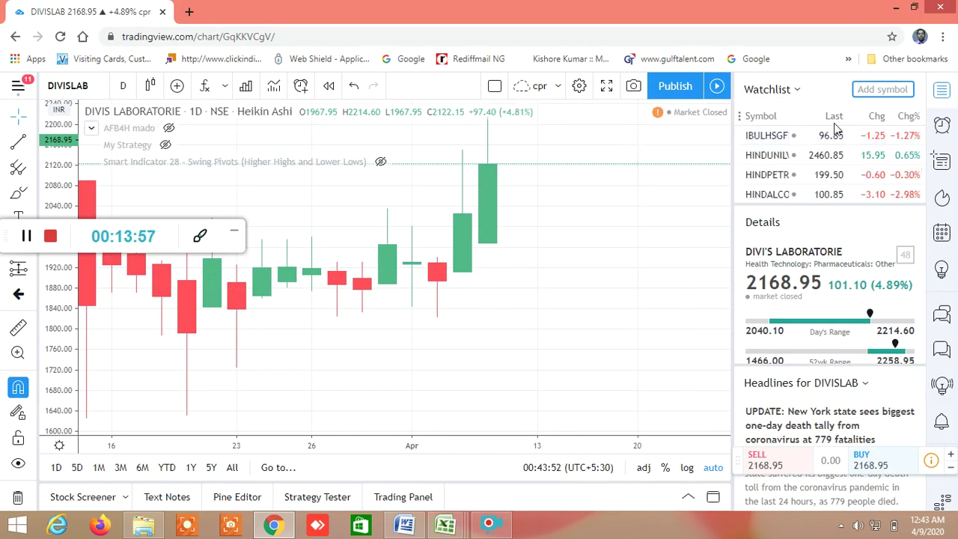
pyautogui.click(777, 138)
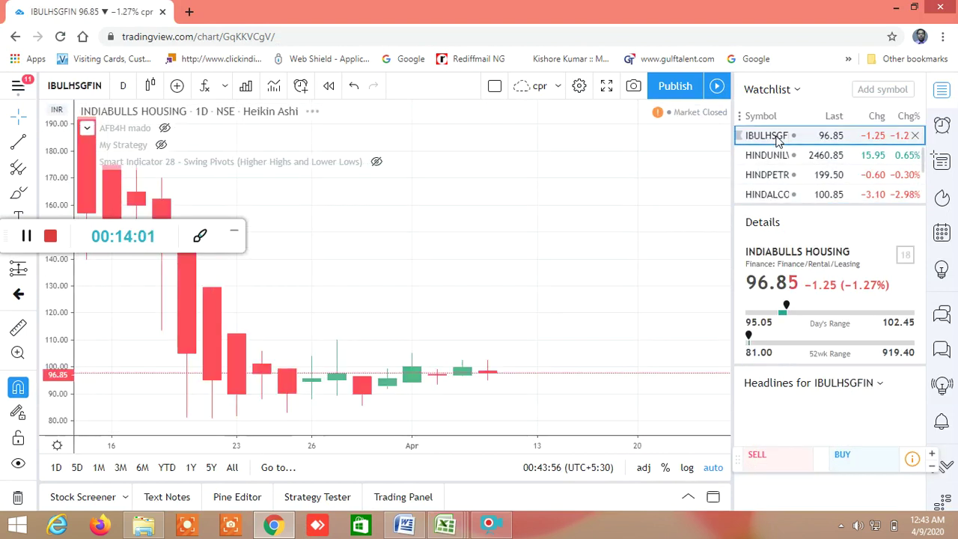
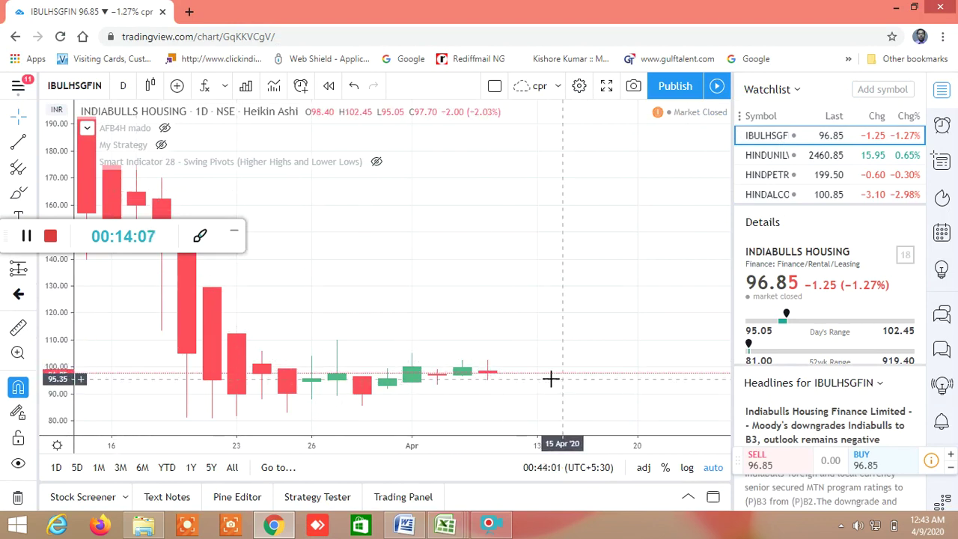
# Step: Return to the screener workbook in Excel and inspect MARUTI's INVERTED HAMMER formula in AP85
pyautogui.moveTo(447, 524)
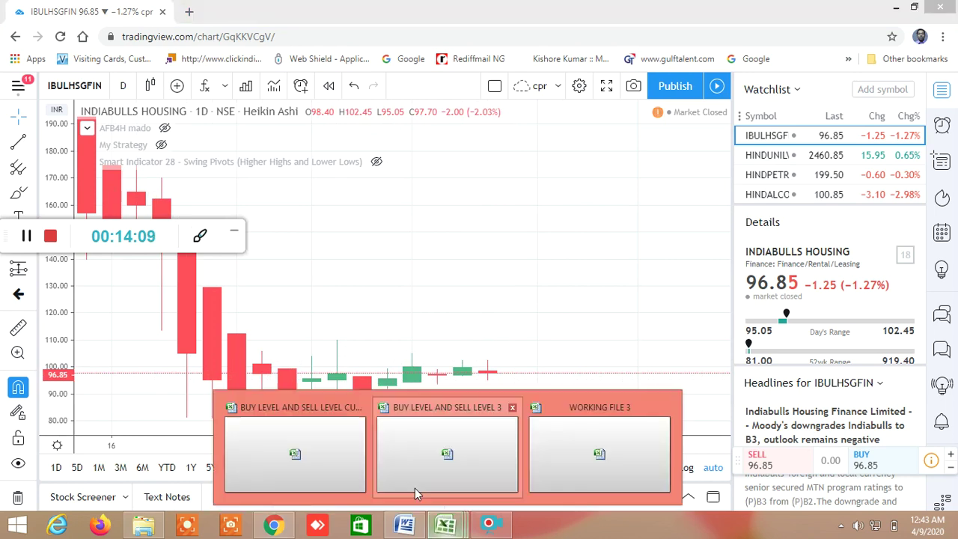
pyautogui.click(327, 451)
pyautogui.scroll(16, 621, 398)
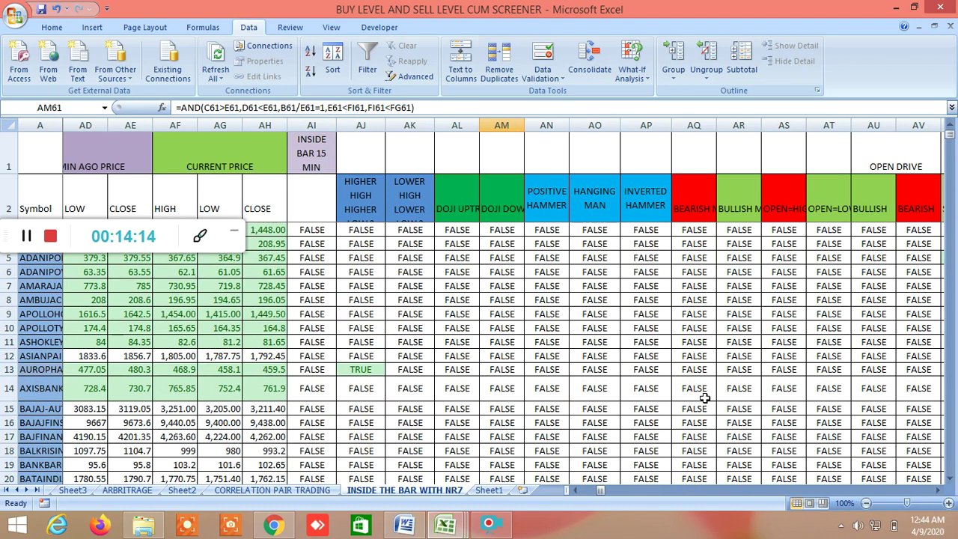
pyautogui.click(939, 491)
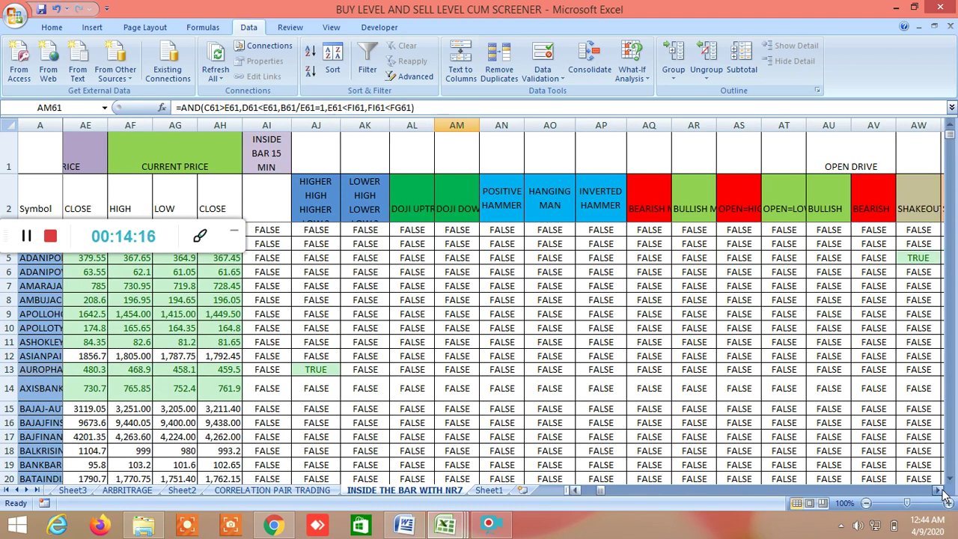
pyautogui.click(939, 491)
pyautogui.scroll(-18, 546, 363)
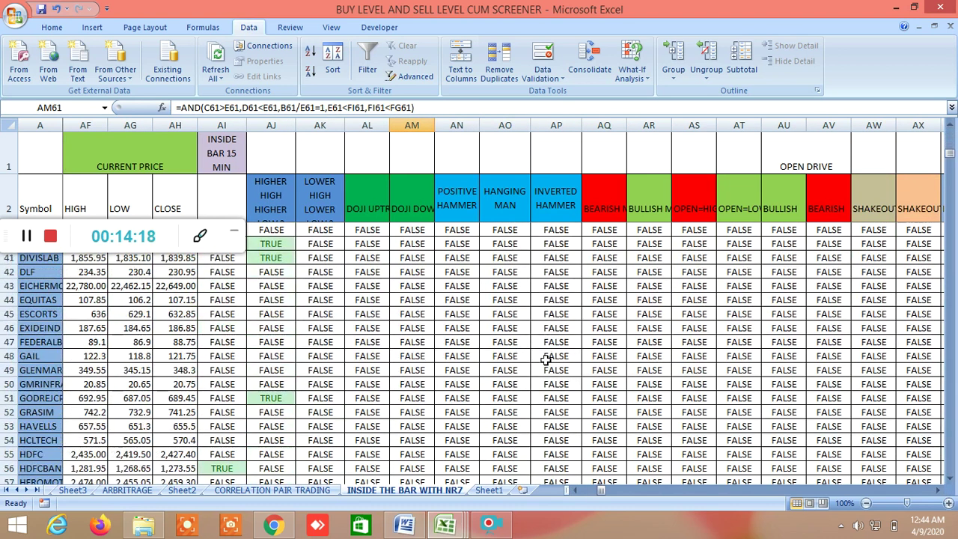
pyautogui.scroll(-12, 545, 360)
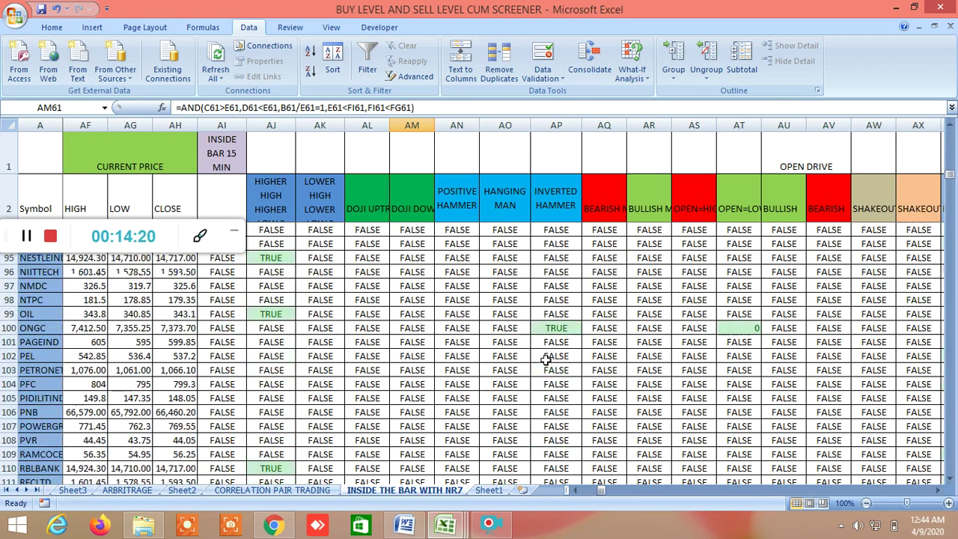
pyautogui.scroll(4, 546, 360)
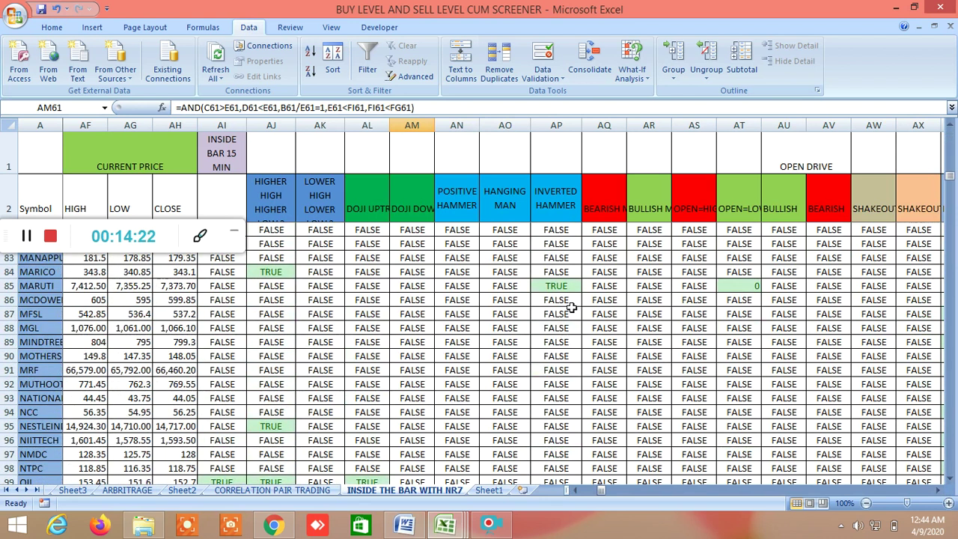
pyautogui.click(566, 289)
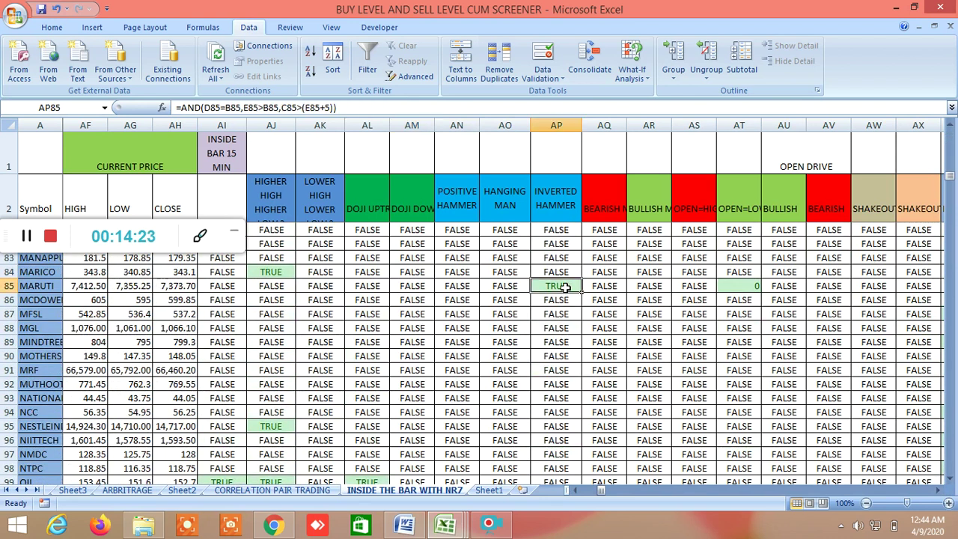
# Step: Review the candlestick pattern signals for the symbols below MARUTI and return to the sheet's first symbols
pyautogui.scroll(-16, 573, 374)
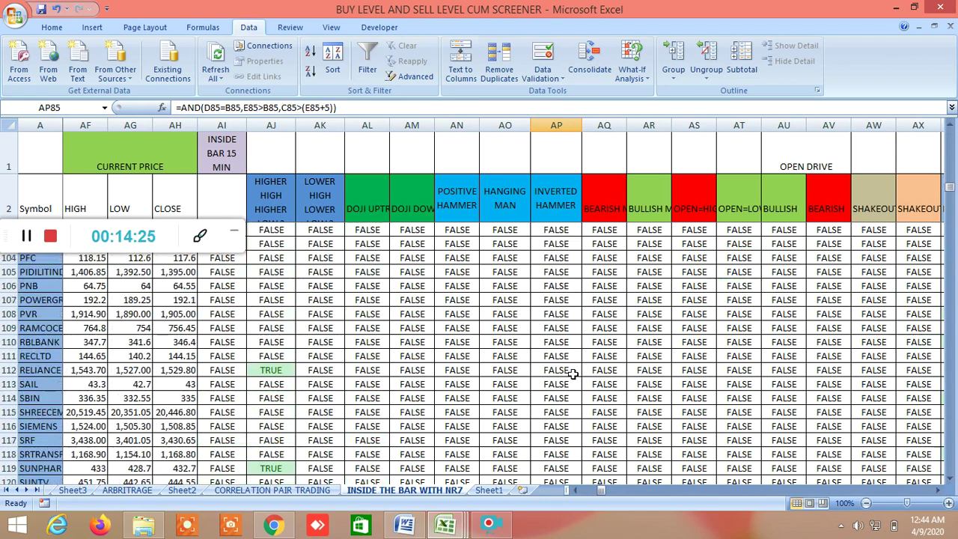
pyautogui.scroll(-6, 572, 373)
pyautogui.scroll(20, 572, 366)
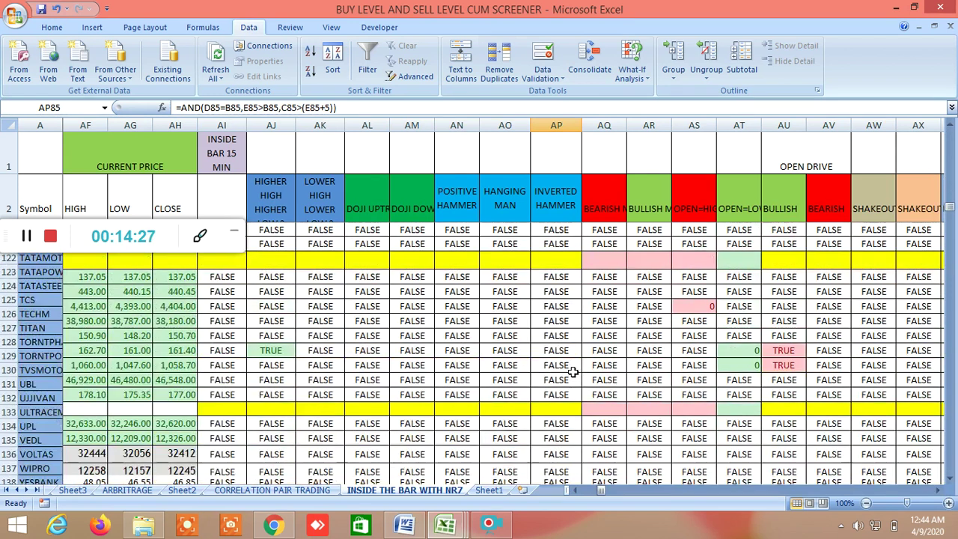
pyautogui.scroll(20, 571, 356)
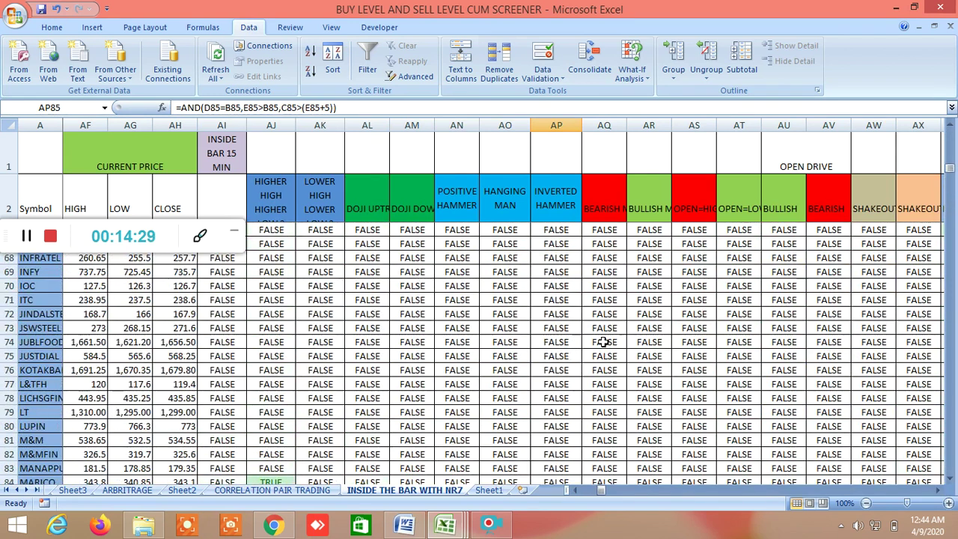
pyautogui.scroll(6, 603, 342)
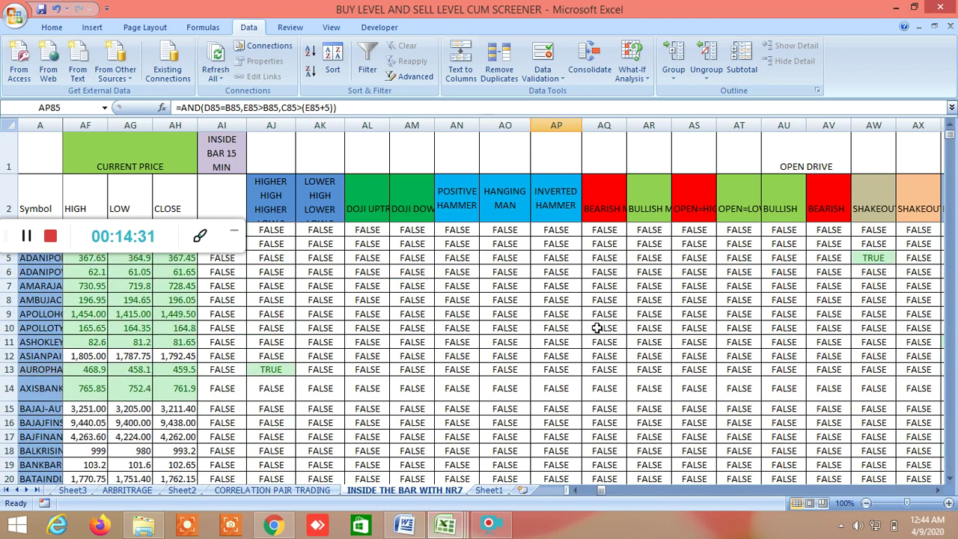
# Step: Review the open drive, shakeout and NKS signal columns and inspect PAGEIND's SHAKEOUT formula in AX101
pyautogui.click(938, 490)
pyautogui.click(939, 490)
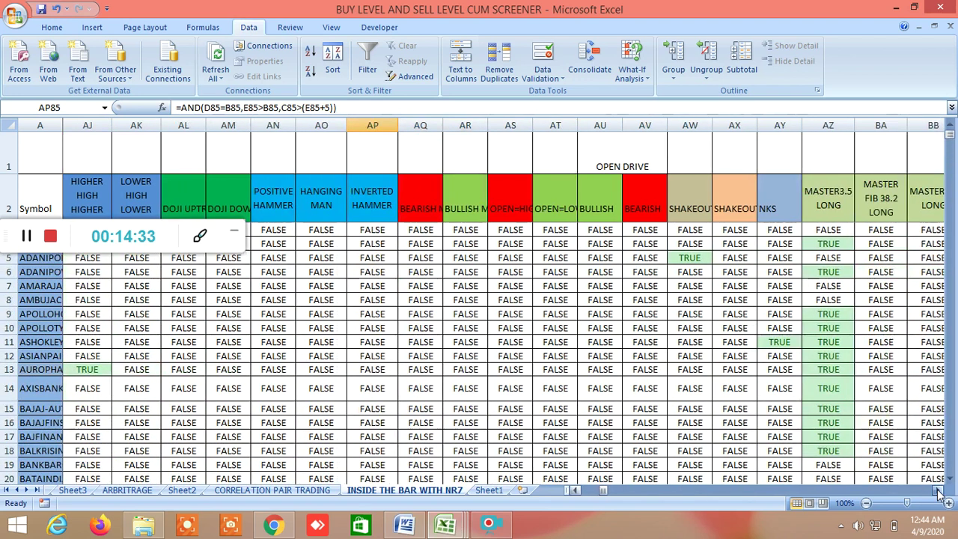
pyautogui.scroll(-18, 517, 344)
pyautogui.scroll(-4, 524, 352)
pyautogui.scroll(-4, 524, 352)
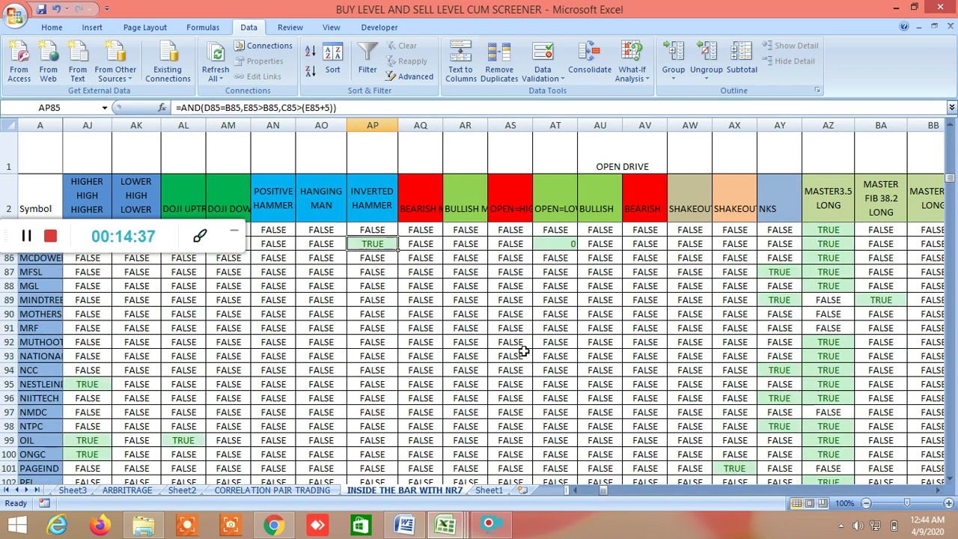
pyautogui.scroll(-2, 524, 352)
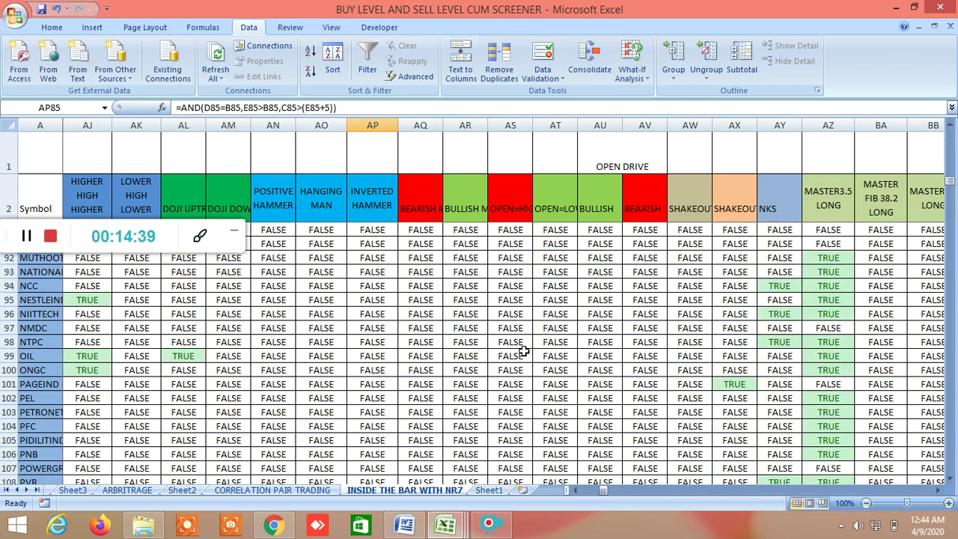
pyautogui.click(730, 387)
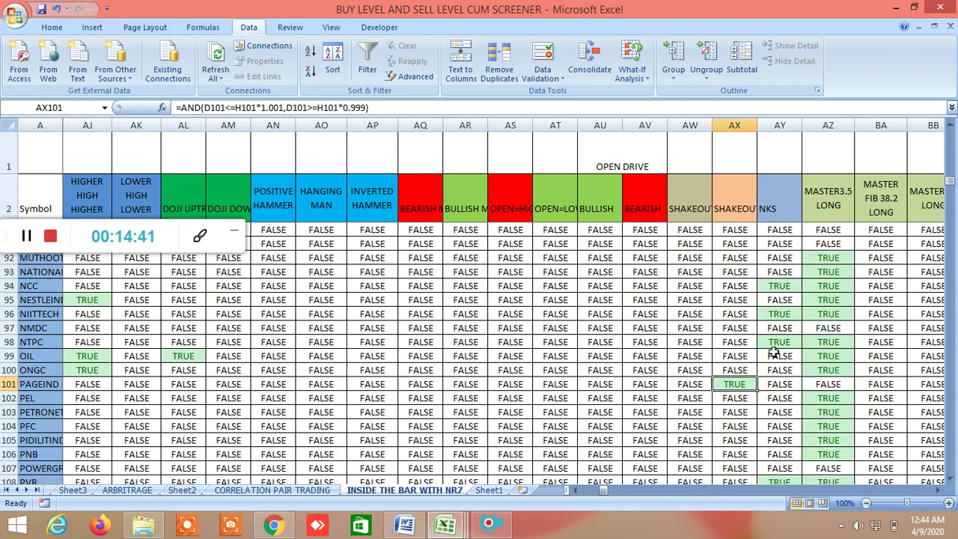
# Step: Inspect the NKS formulas for NCC, NIITTECH and NTPC in AY94, AY96 and AY98
pyautogui.doubleClick(779, 286)
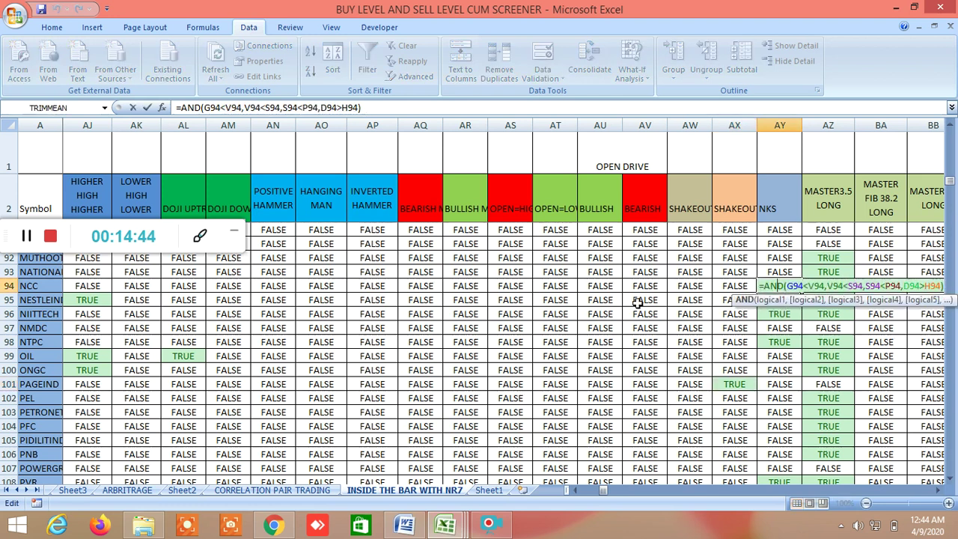
pyautogui.press('Return')
pyautogui.click(781, 316)
pyautogui.click(788, 345)
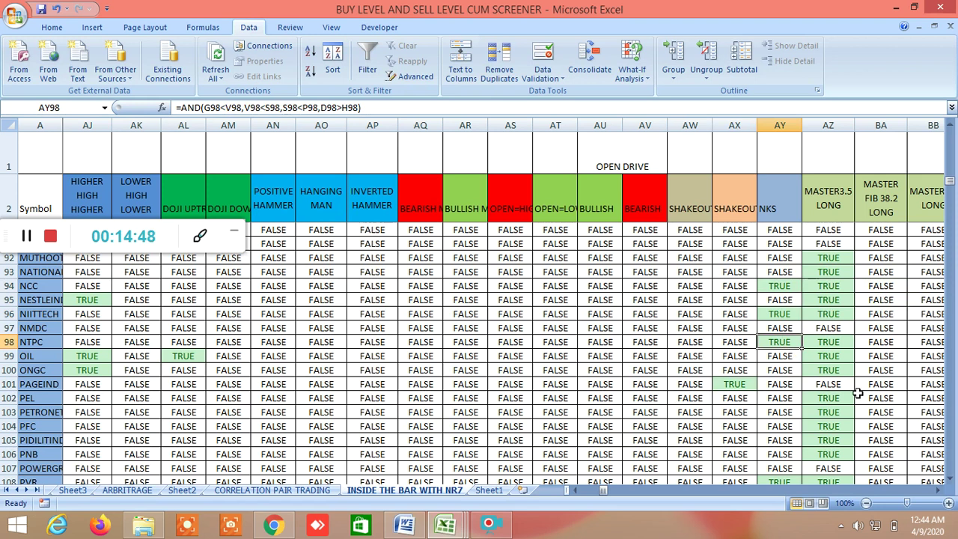
# Step: Check the MASTER3.5 LONG, MASTER FIB 38.2 LONG and MASTER R1 LONG headers and review the MASTER signals across the symbols
pyautogui.click(940, 491)
pyautogui.click(940, 491)
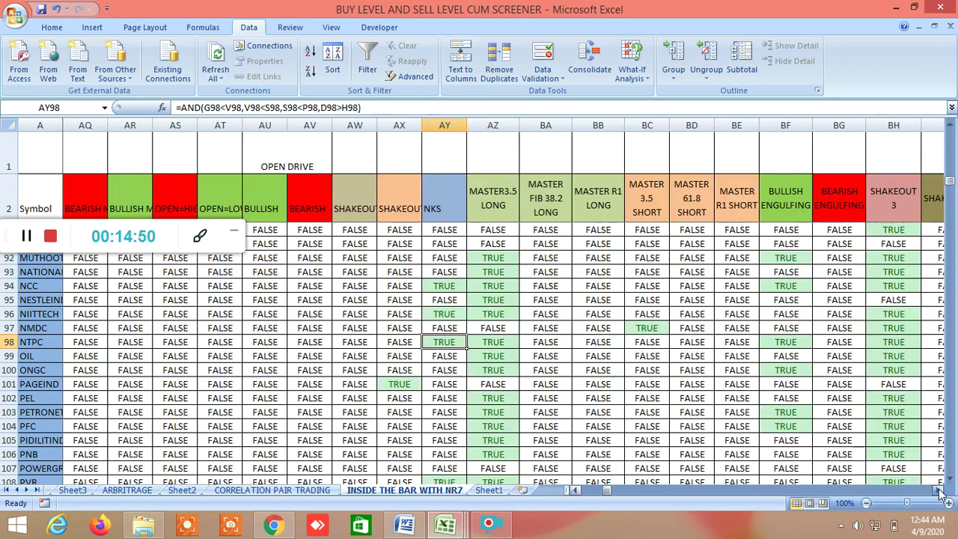
pyautogui.click(500, 204)
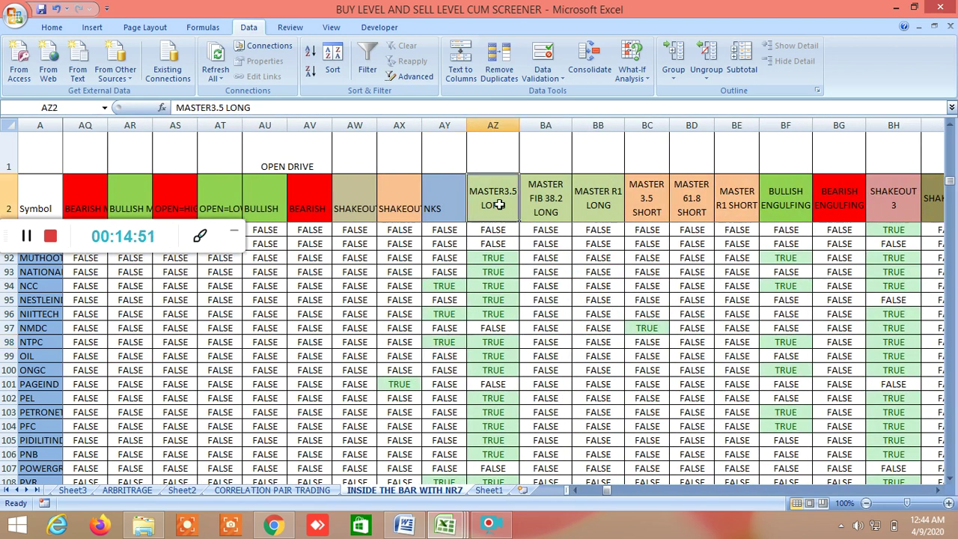
pyautogui.click(542, 198)
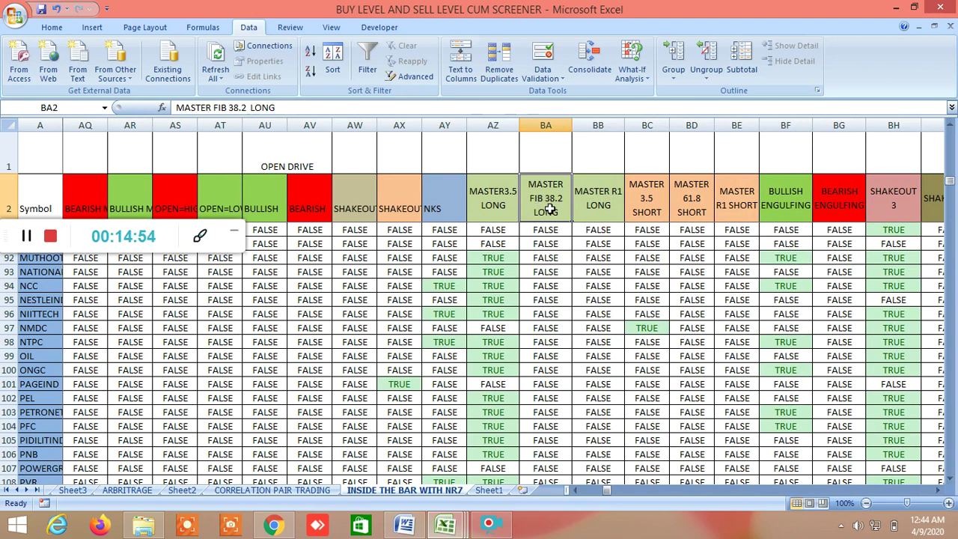
pyautogui.click(603, 204)
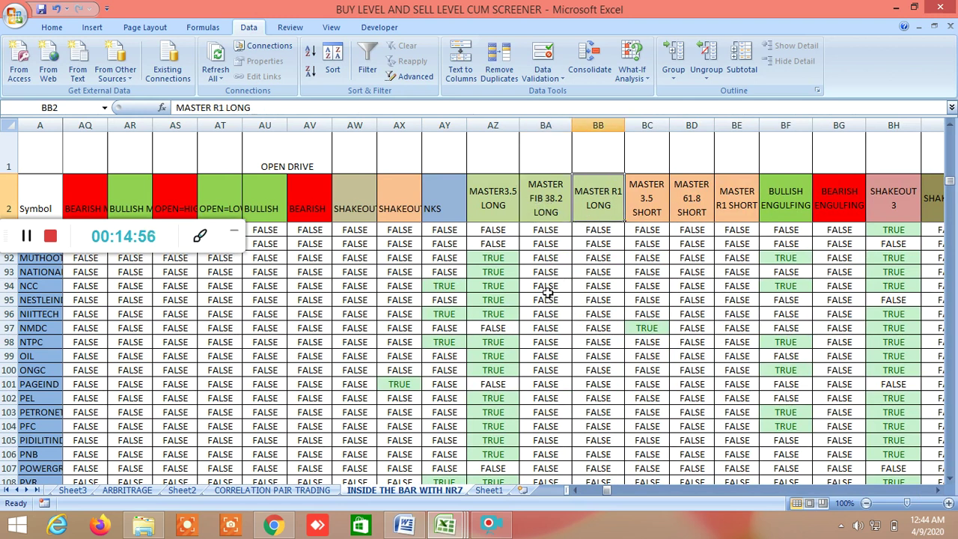
pyautogui.scroll(-6, 551, 294)
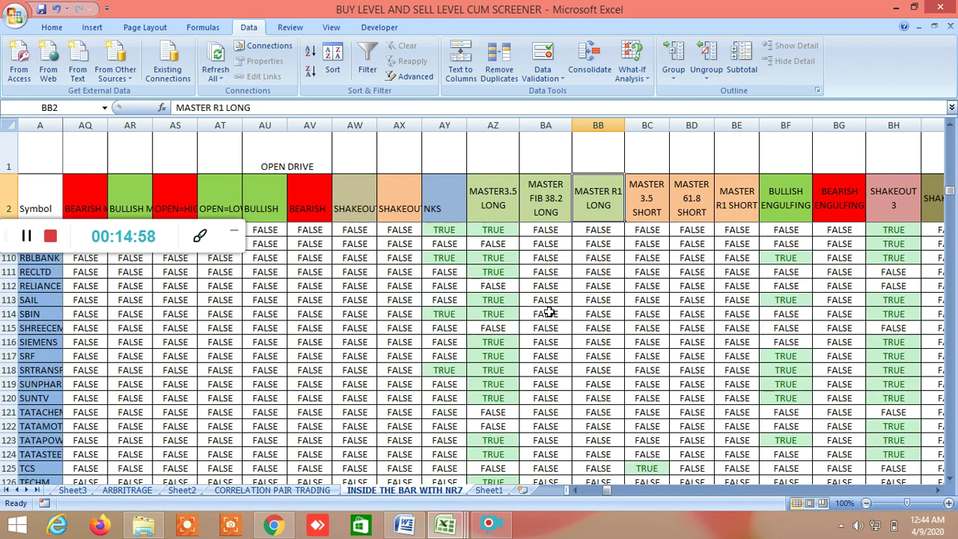
pyautogui.scroll(-4, 548, 313)
pyautogui.scroll(8, 548, 313)
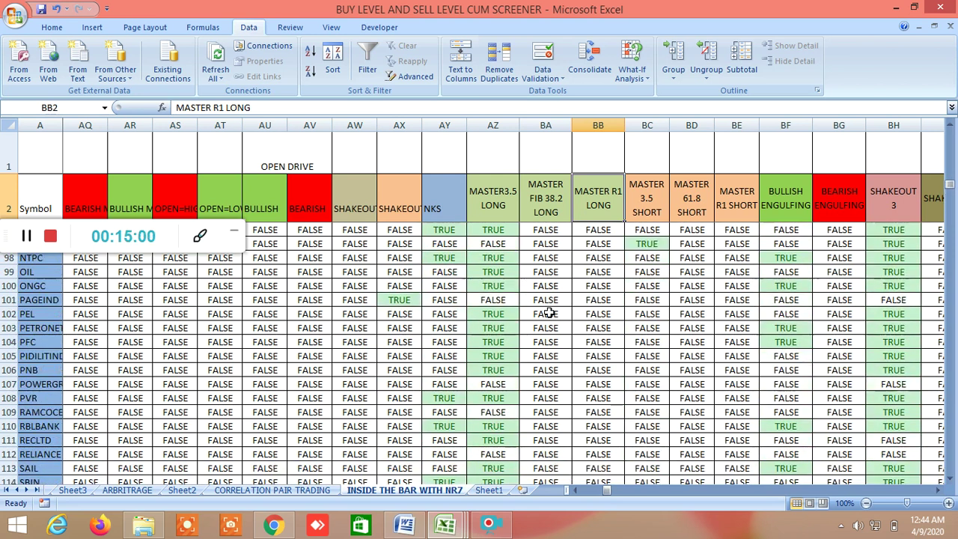
pyautogui.scroll(14, 549, 313)
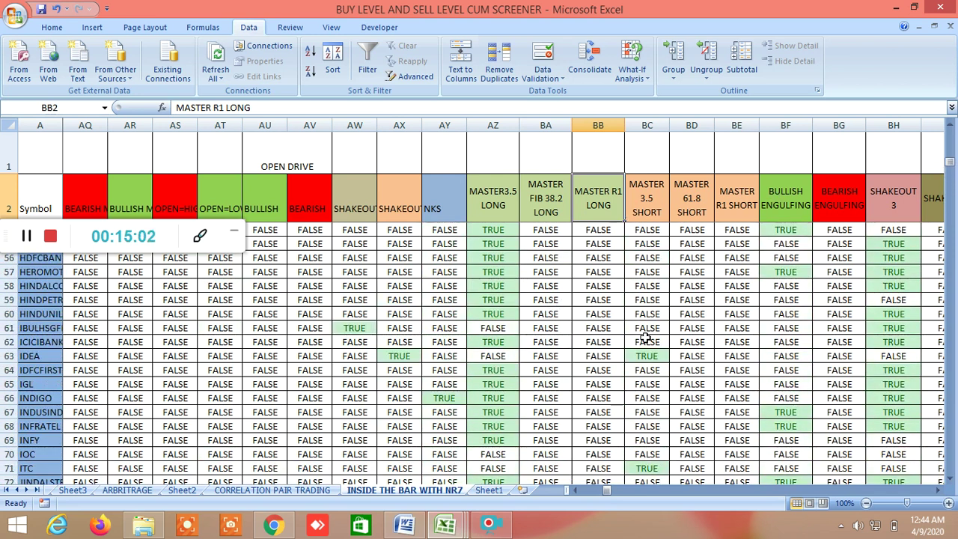
pyautogui.scroll(13, 645, 339)
pyautogui.scroll(4, 645, 340)
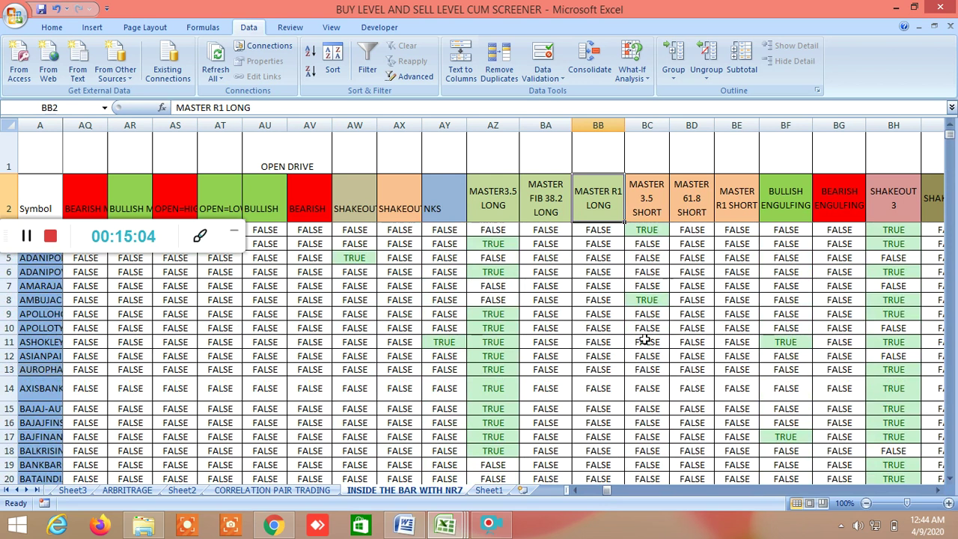
# Step: Inspect the BULLISH ENGULFING formulas for the flagged symbols in BF11, BF17 and BF23
pyautogui.click(941, 492)
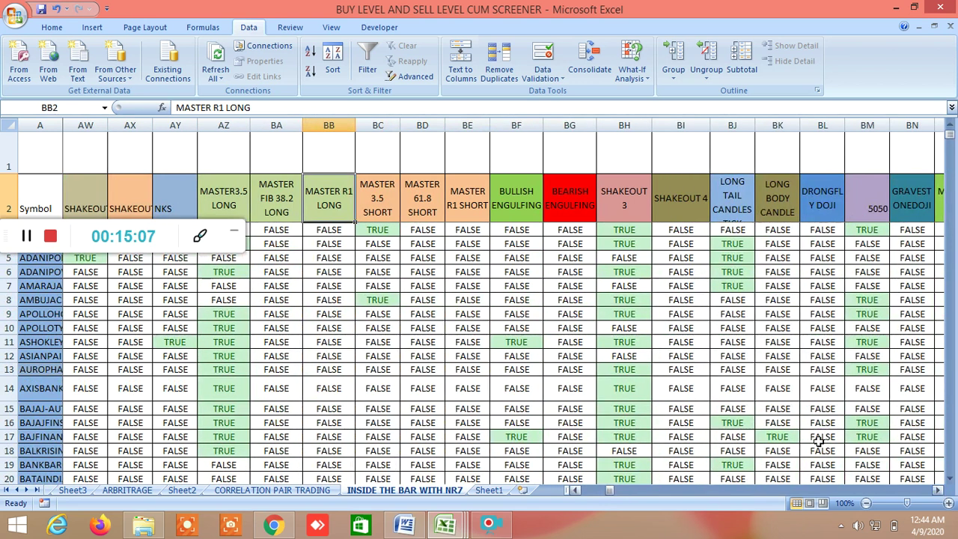
pyautogui.scroll(-2, 679, 366)
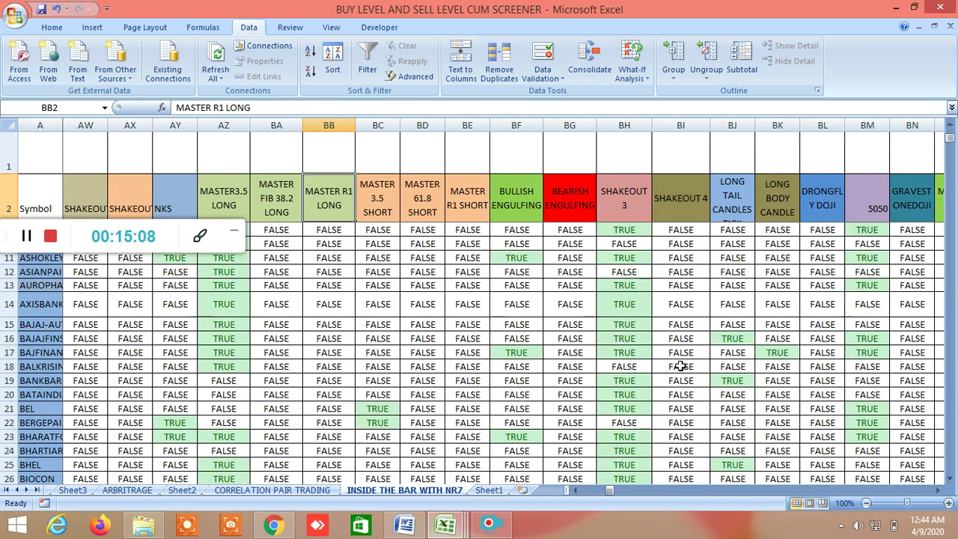
pyautogui.click(529, 259)
pyautogui.click(522, 350)
pyautogui.scroll(-2, 594, 390)
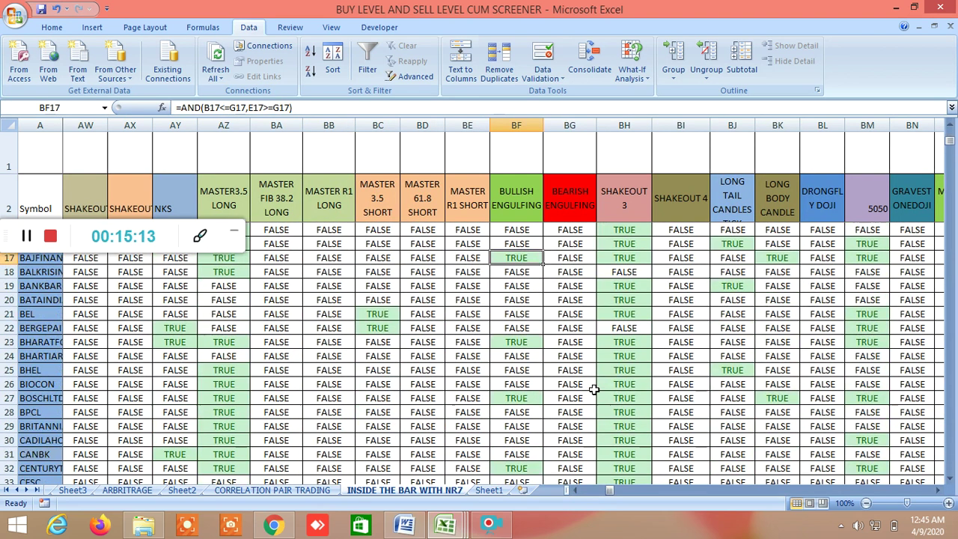
pyautogui.click(517, 343)
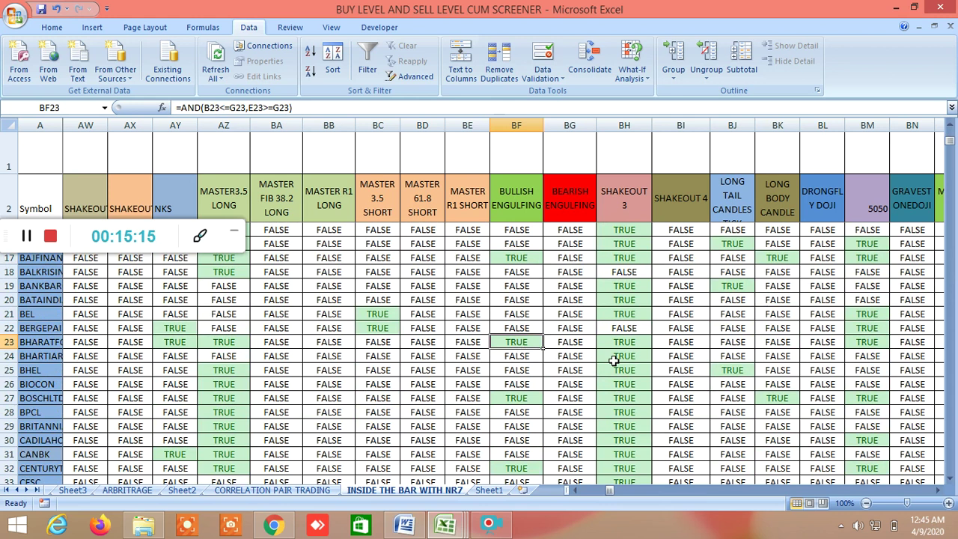
# Step: Return to the first symbols and step through the LONG TAIL CANDLESTICK formulas from BJ4 to BJ8
pyautogui.scroll(4, 644, 347)
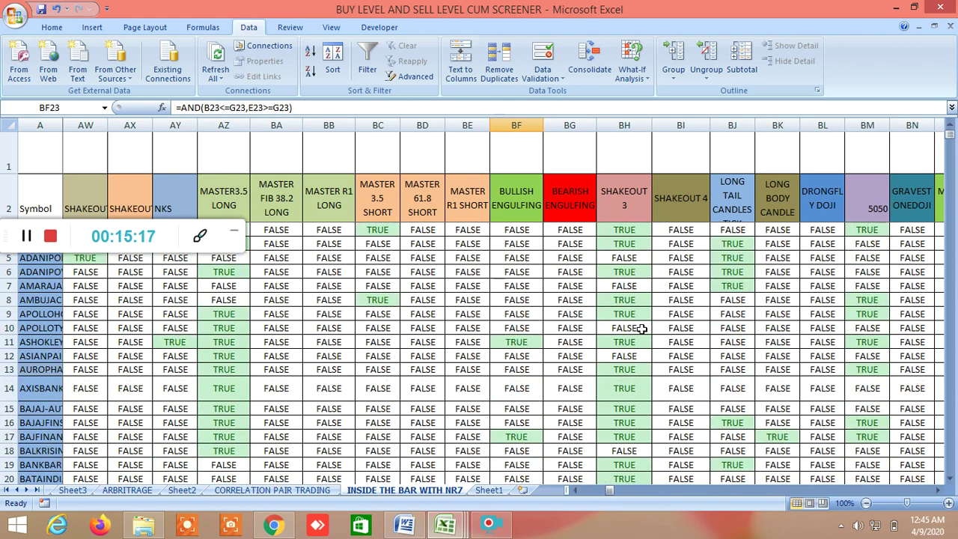
pyautogui.click(742, 245)
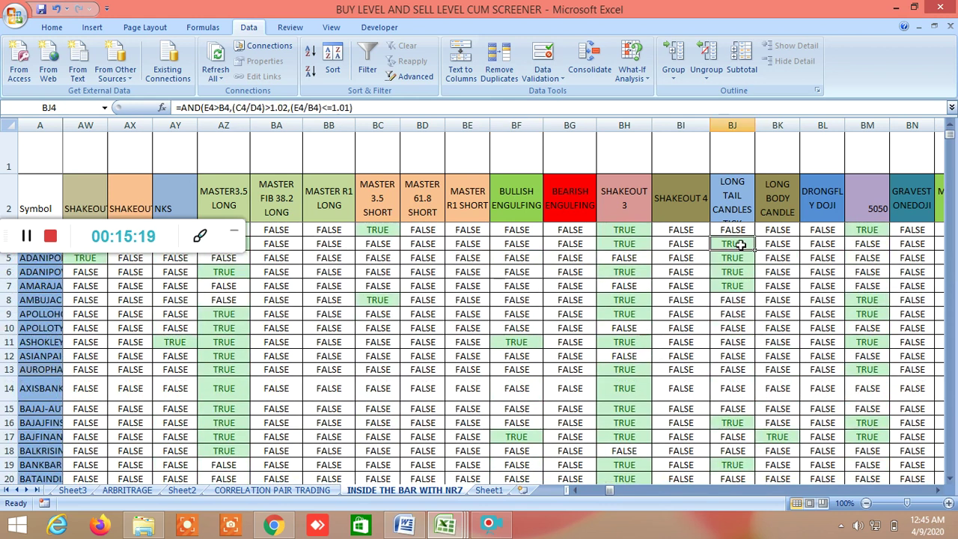
pyautogui.press('Down')
pyautogui.press('Down')
pyautogui.press('Down')
pyautogui.press('Down')
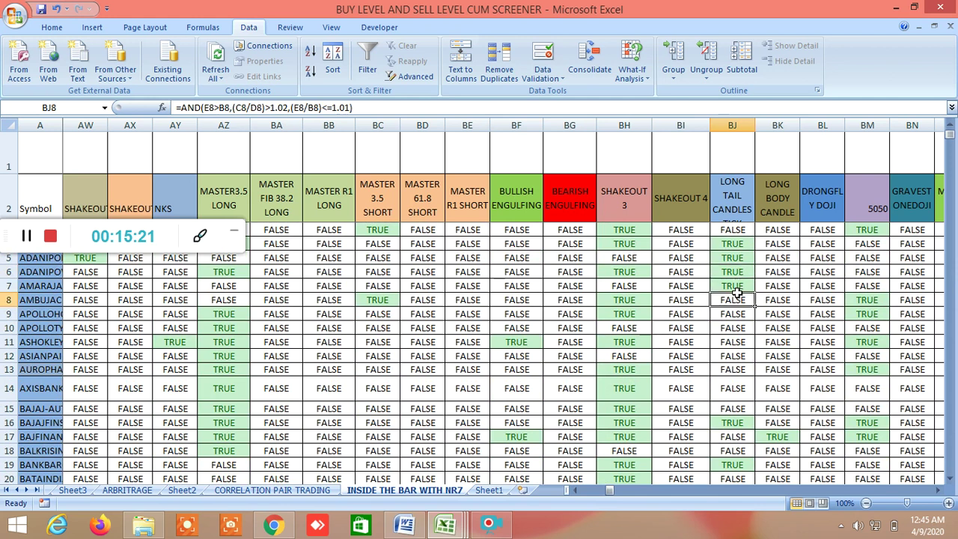
# Step: Compare the LONG BODY CANDLE formula in BK17 with the LONG TAIL CANDLESTICK formula in BJ16
pyautogui.click(937, 490)
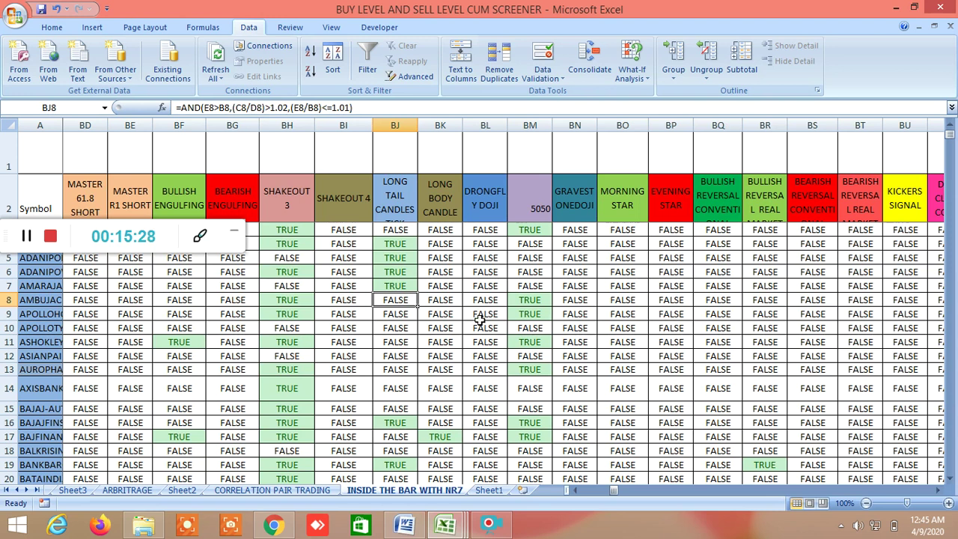
pyautogui.scroll(-2, 479, 320)
pyautogui.click(450, 353)
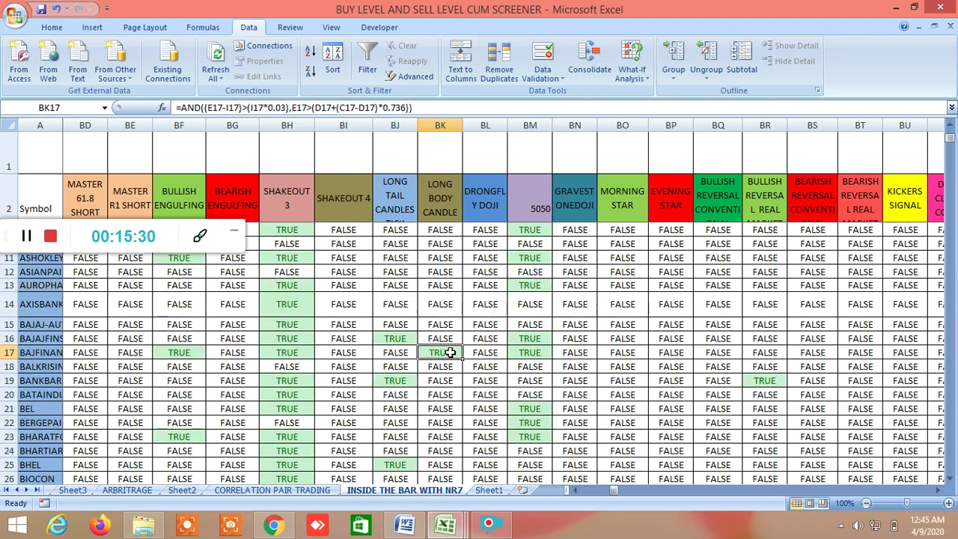
pyautogui.click(390, 340)
pyautogui.click(442, 354)
pyautogui.click(392, 335)
pyautogui.click(449, 352)
pyautogui.click(405, 336)
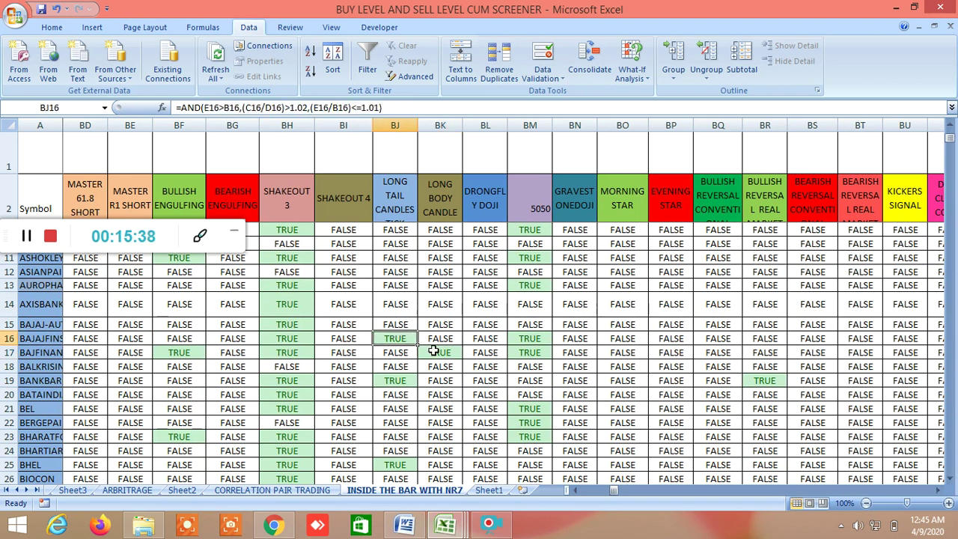
pyautogui.click(453, 356)
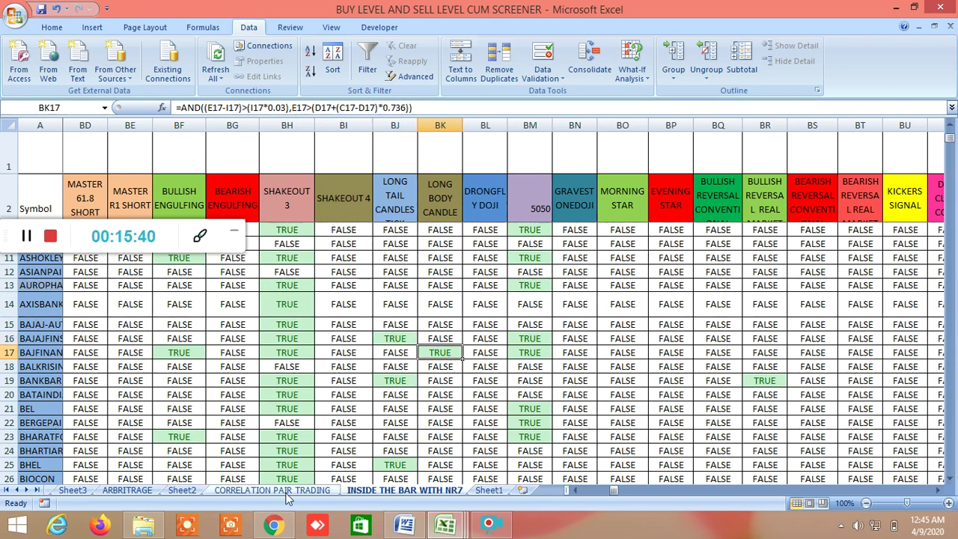
# Step: Switch to TradingView in Chrome, add the NSE stock BAJFINANCE to the watchlist and open its daily chart
pyautogui.click(274, 526)
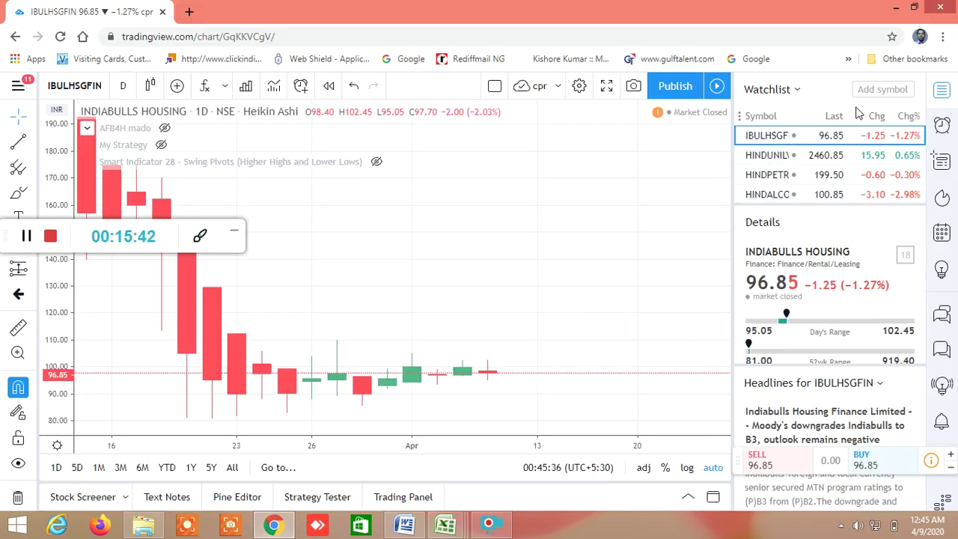
pyautogui.click(869, 89)
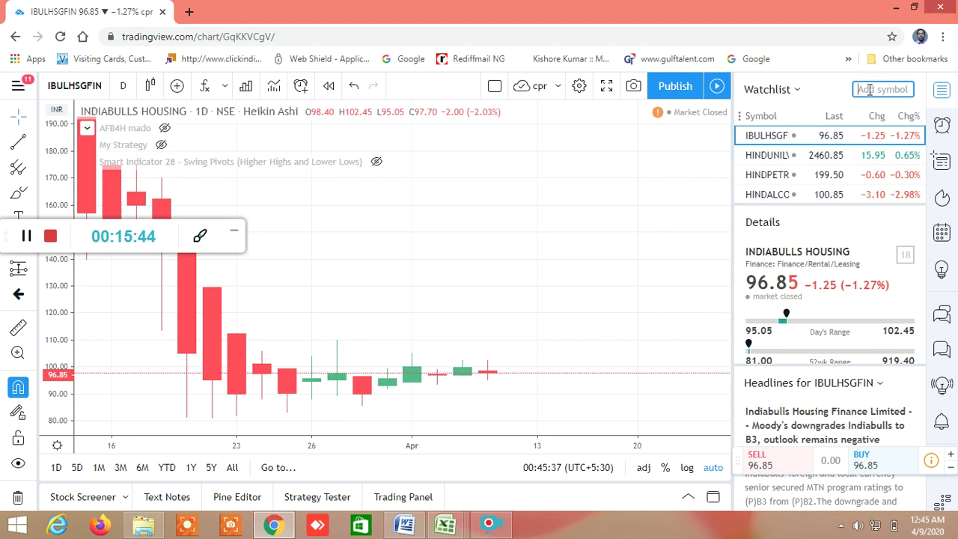
pyautogui.write('BAJ')
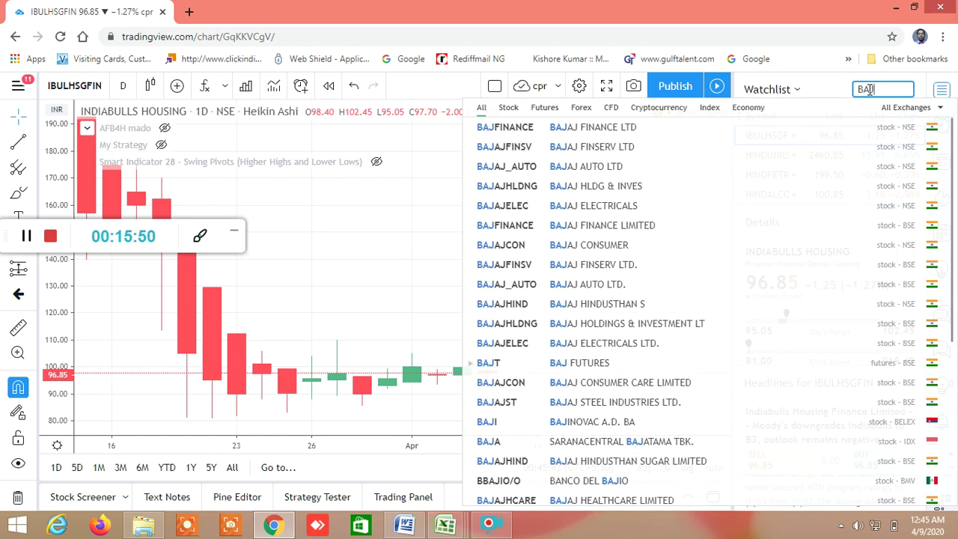
pyautogui.click(614, 128)
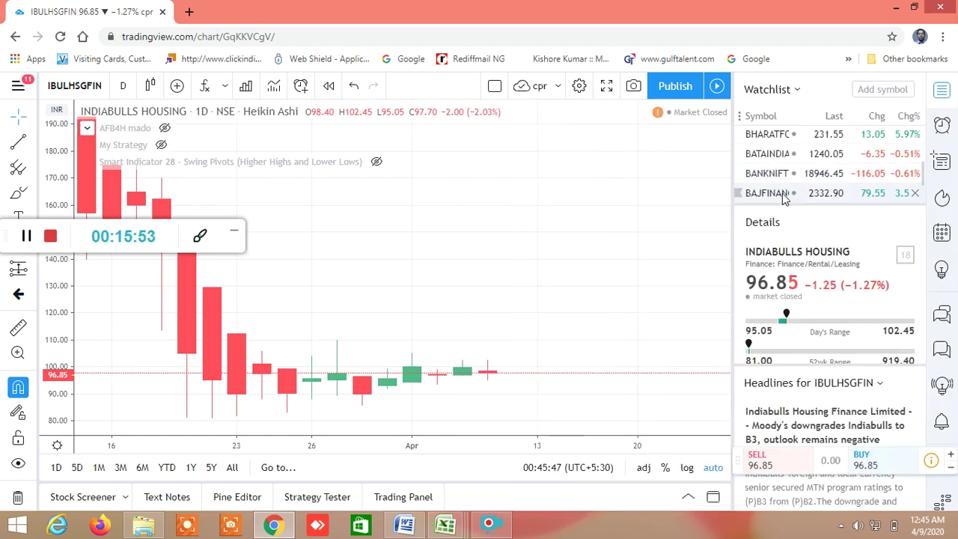
pyautogui.click(784, 196)
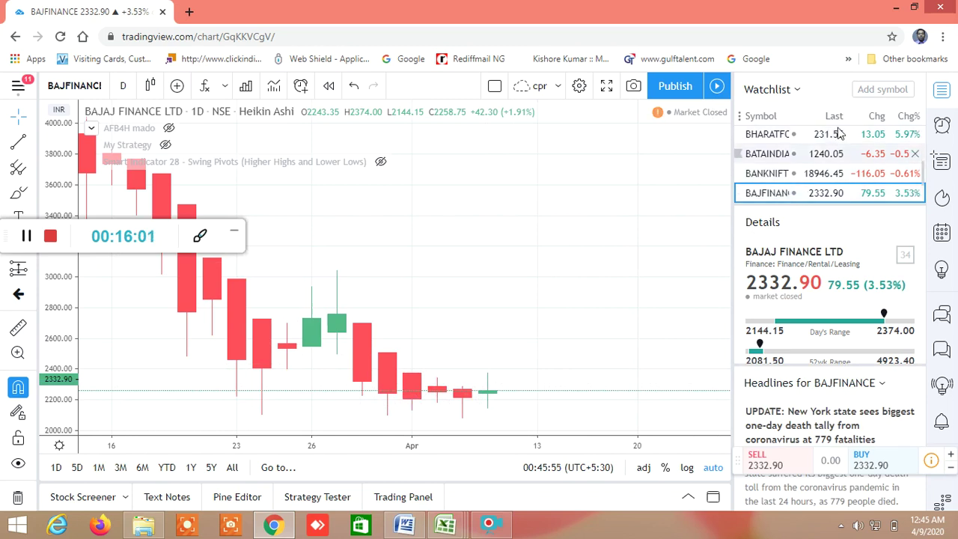
# Step: Add the NSE stock BAJAJFINSV to the watchlist and open its daily chart
pyautogui.click(874, 90)
pyautogui.write('B')
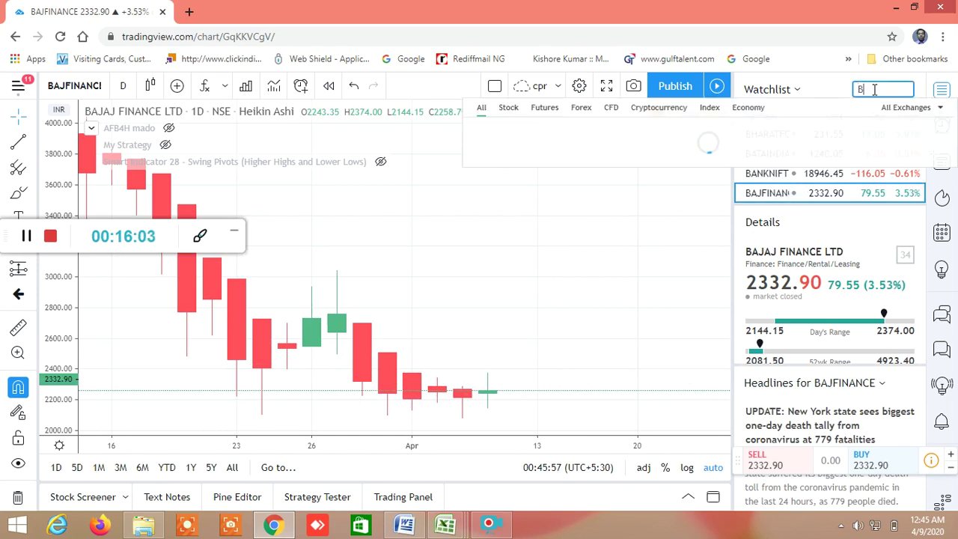
pyautogui.write('AJAJFINSV')
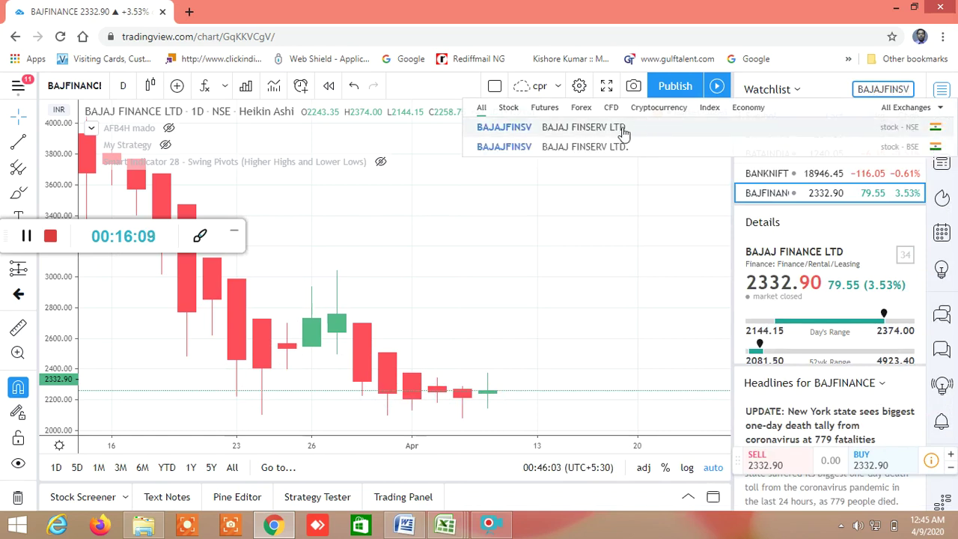
pyautogui.click(628, 129)
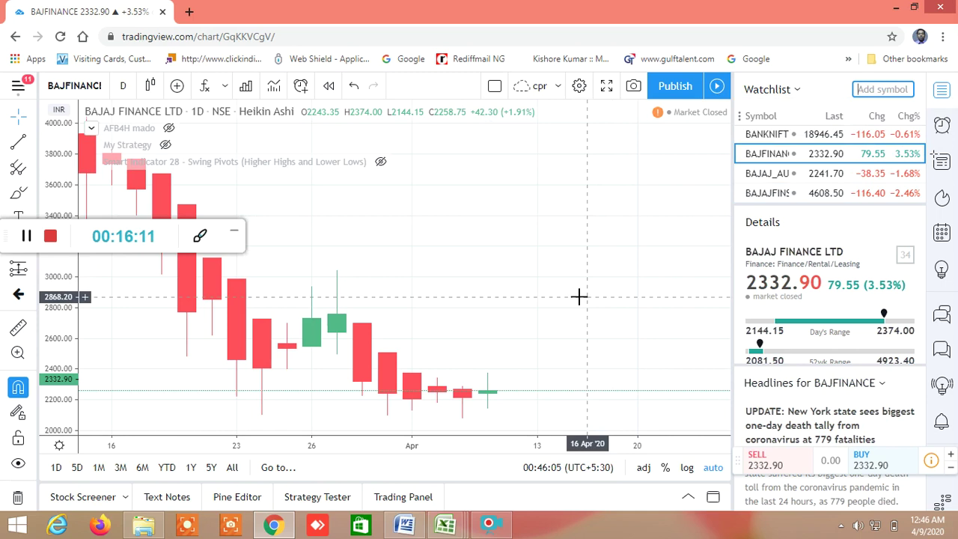
pyautogui.click(783, 196)
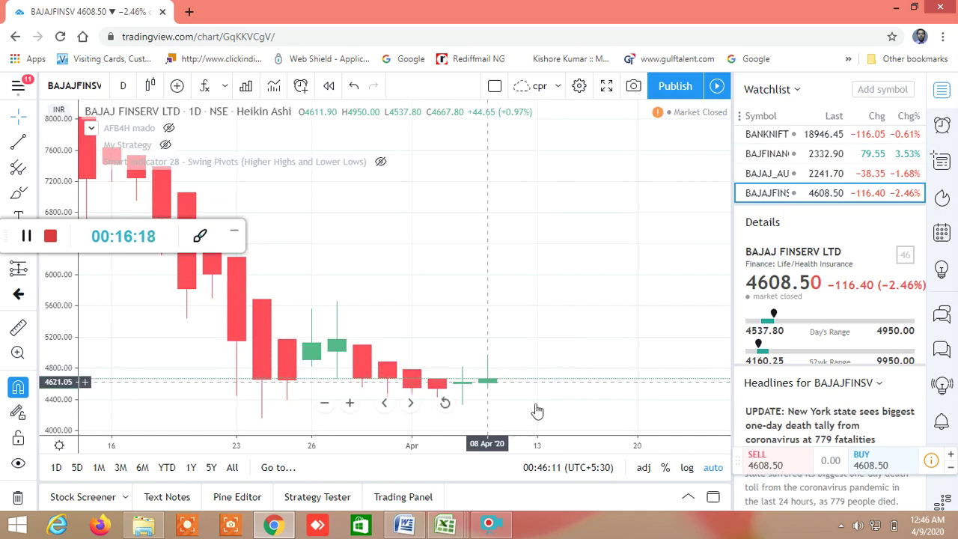
# Step: Return to the BUY LEVEL AND SELL LEVEL CUM SCREENER workbook in Excel and inspect the candle formulas in BJ19, BK27 and BK34
pyautogui.moveTo(446, 526)
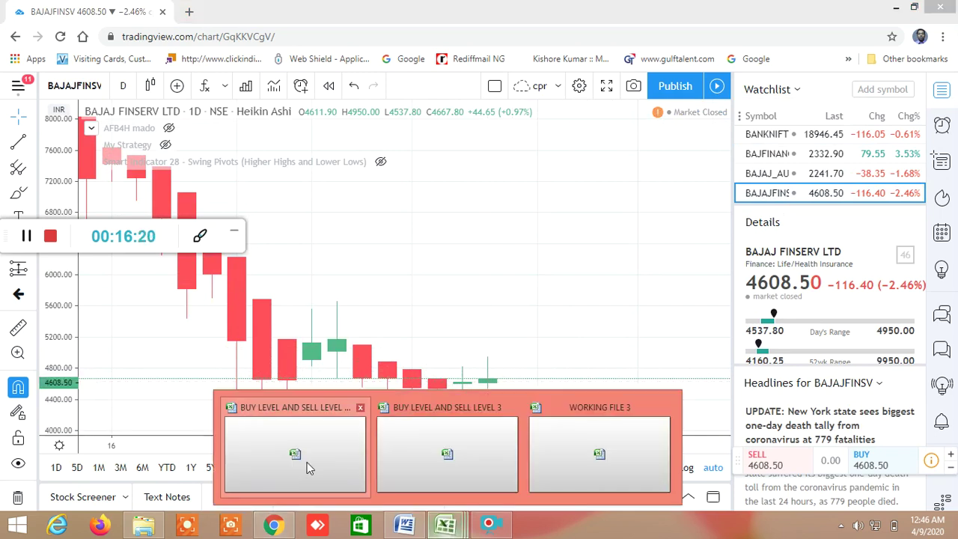
pyautogui.click(361, 479)
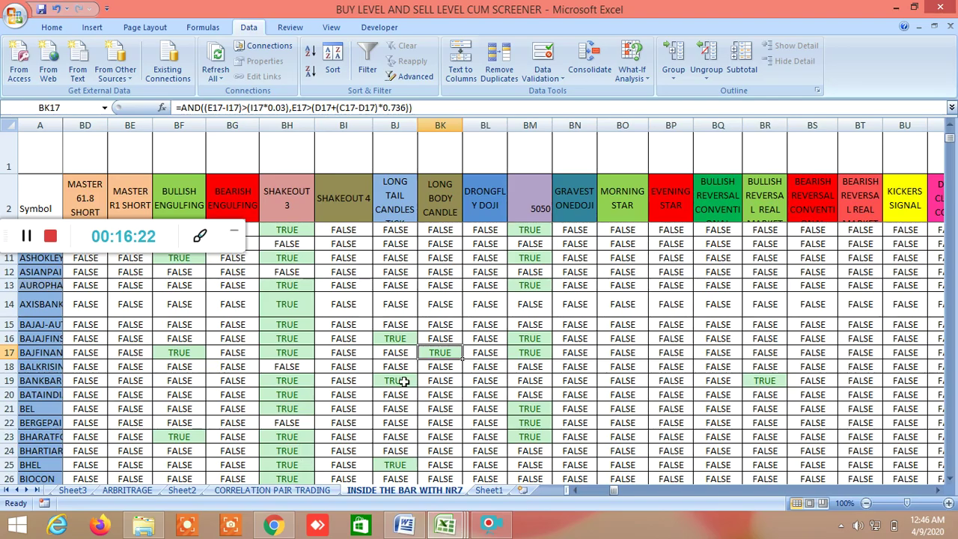
pyautogui.click(404, 381)
pyautogui.scroll(2, 487, 365)
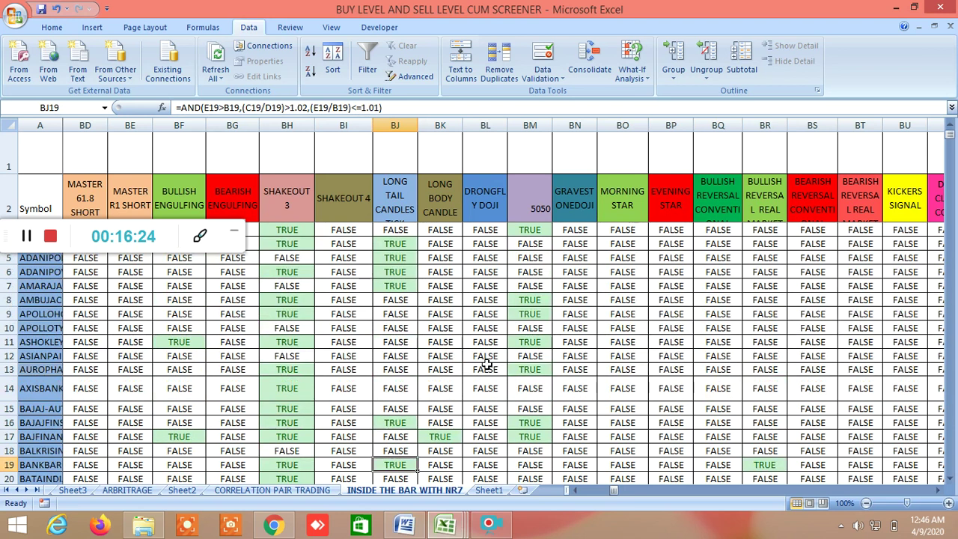
pyautogui.scroll(-6, 486, 365)
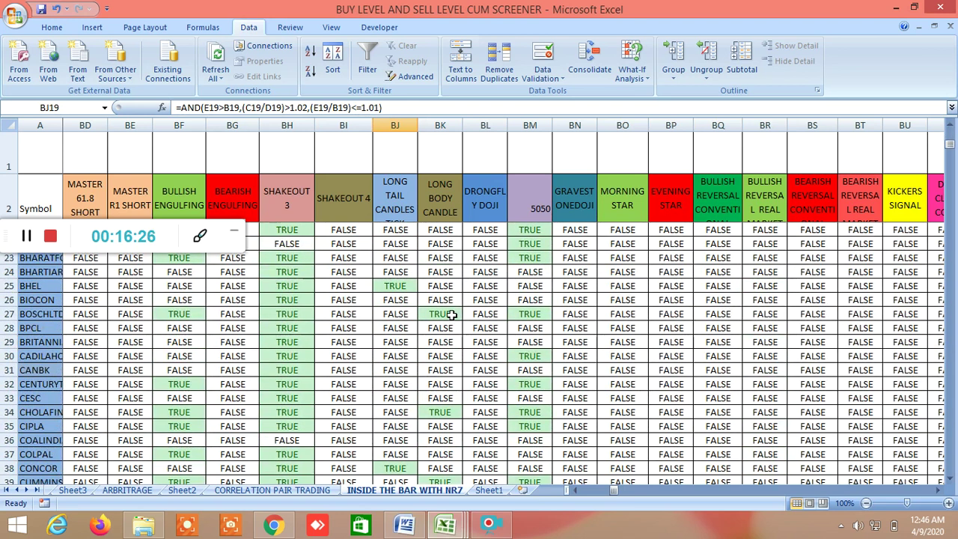
pyautogui.click(450, 314)
pyautogui.click(446, 412)
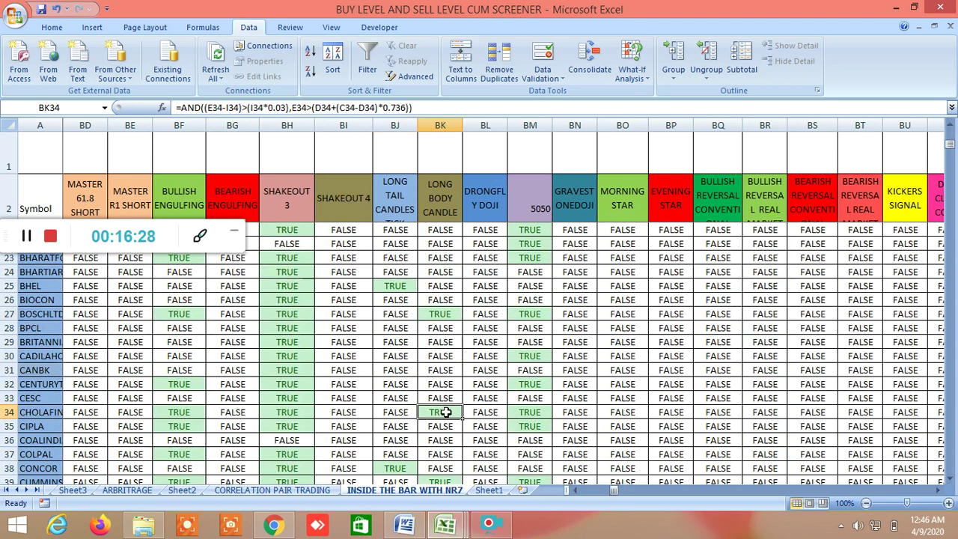
# Step: Switch to TradingView in Chrome, add the NSE stock CHOLAFIN to the watchlist and open its daily chart
pyautogui.click(274, 524)
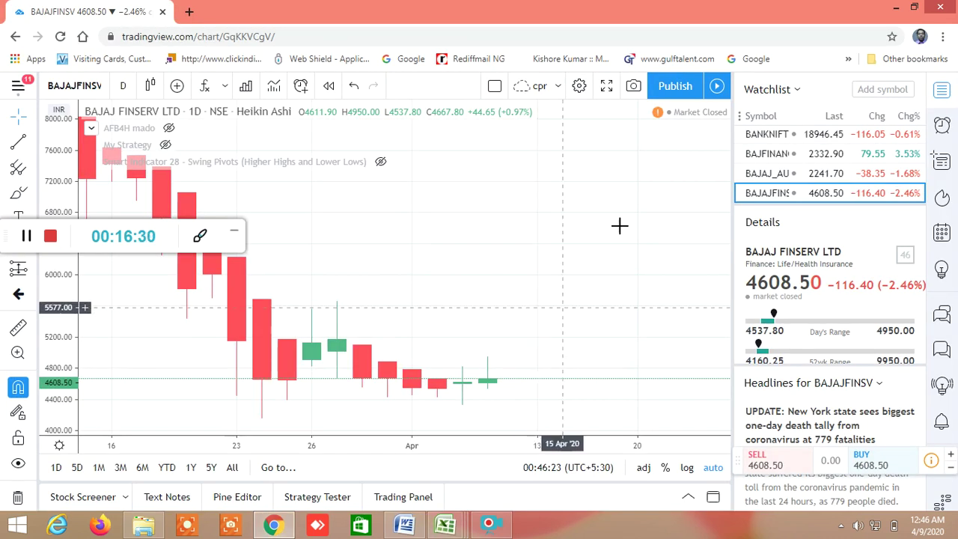
pyautogui.click(887, 89)
pyautogui.write('C')
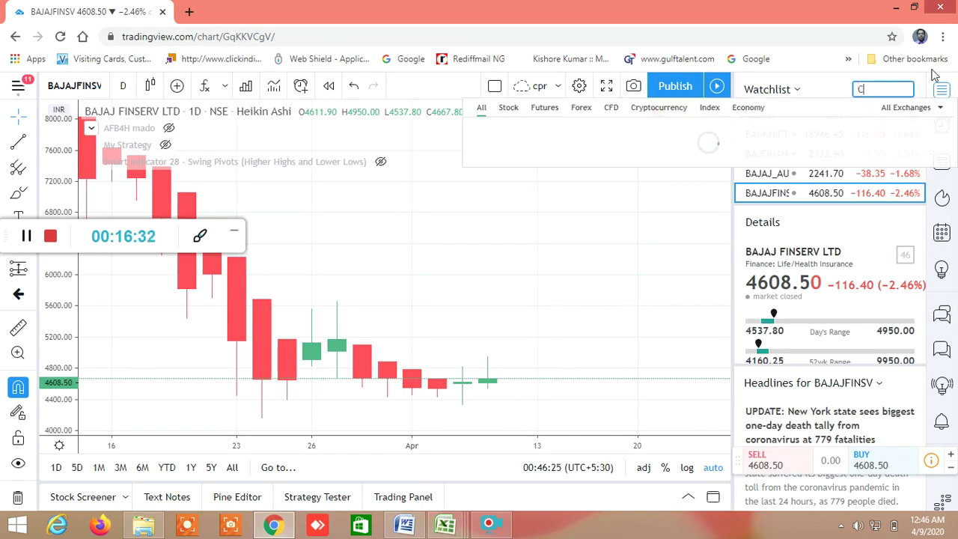
pyautogui.write('HOLAFIN')
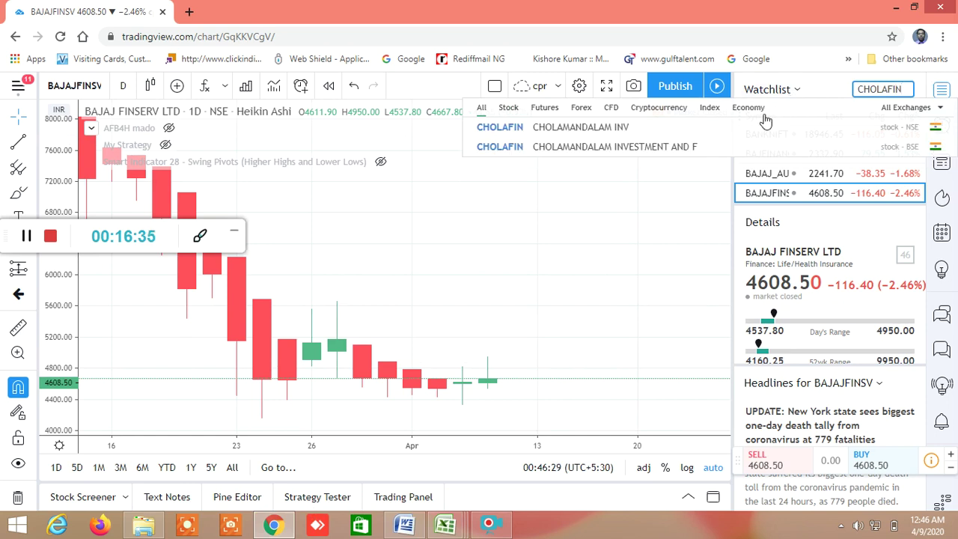
pyautogui.click(631, 130)
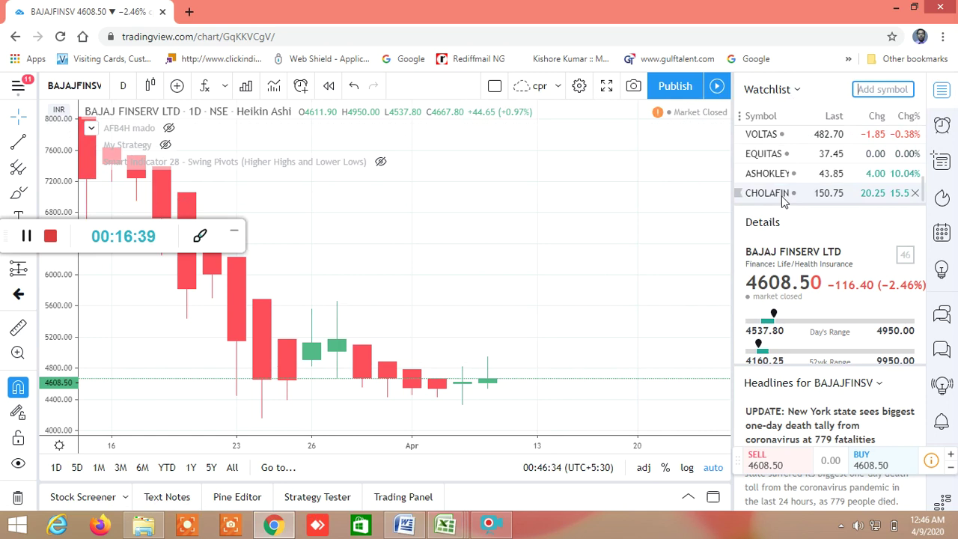
pyautogui.click(779, 195)
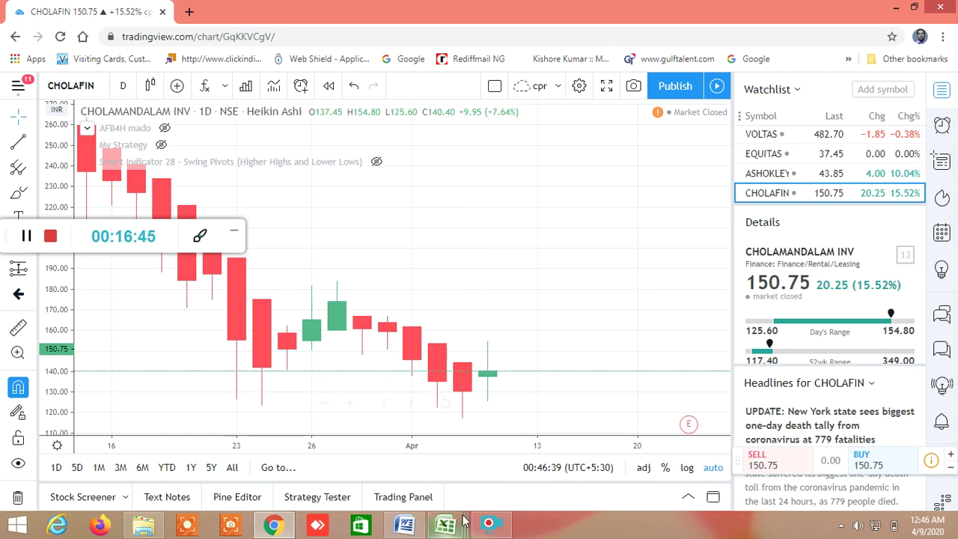
# Step: Return to the screener workbook in Excel and inspect BANKBAR's bullish reversal real market formula in BR19
pyautogui.moveTo(446, 526)
pyautogui.click(308, 448)
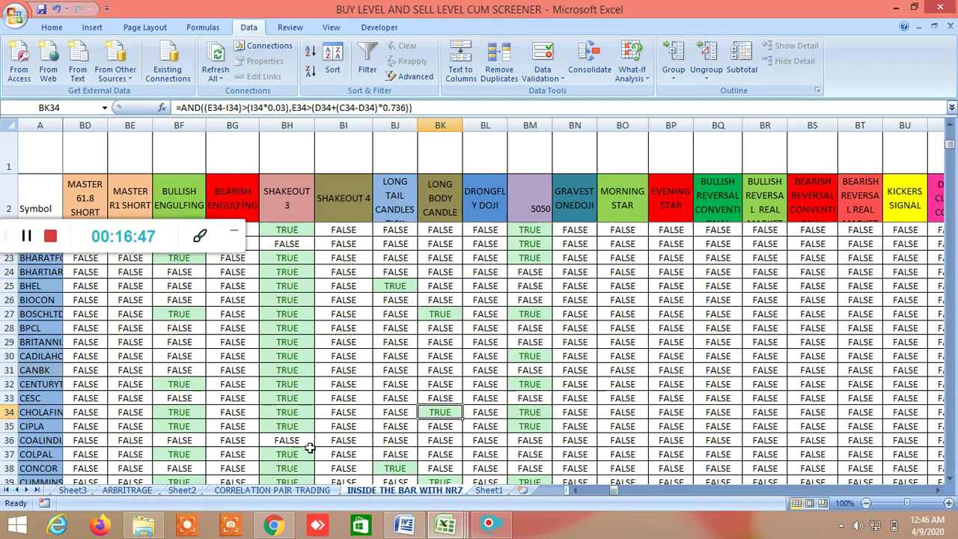
pyautogui.scroll(6, 700, 405)
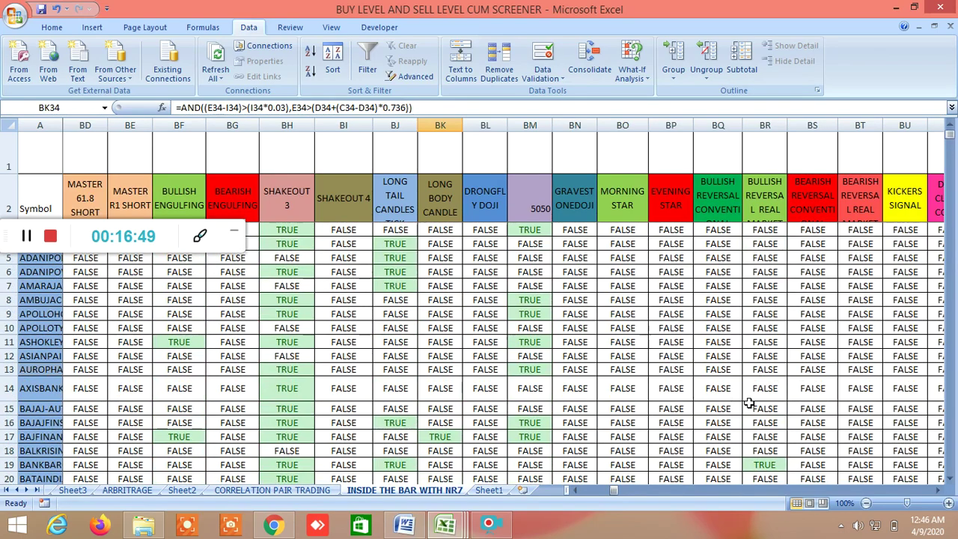
pyautogui.click(938, 490)
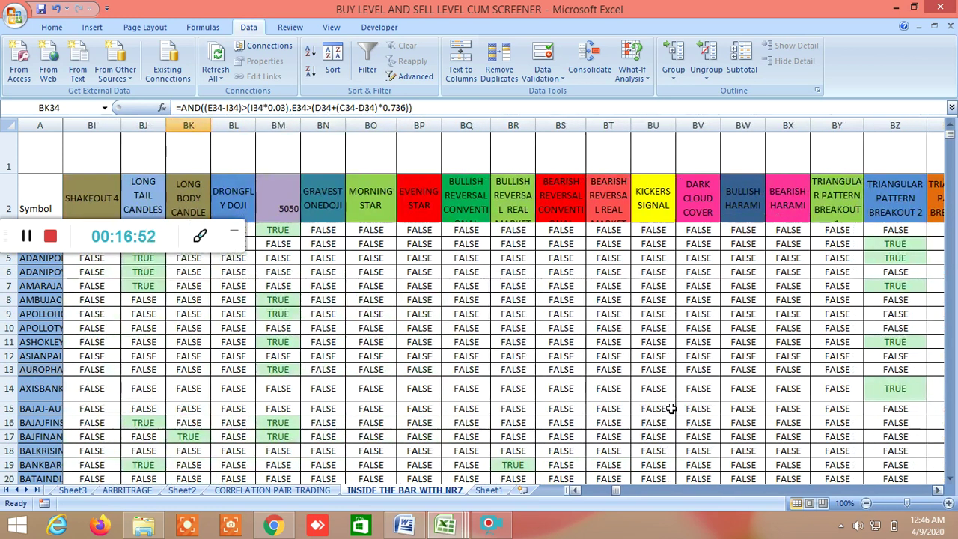
pyautogui.scroll(-3, 601, 368)
pyautogui.click(515, 341)
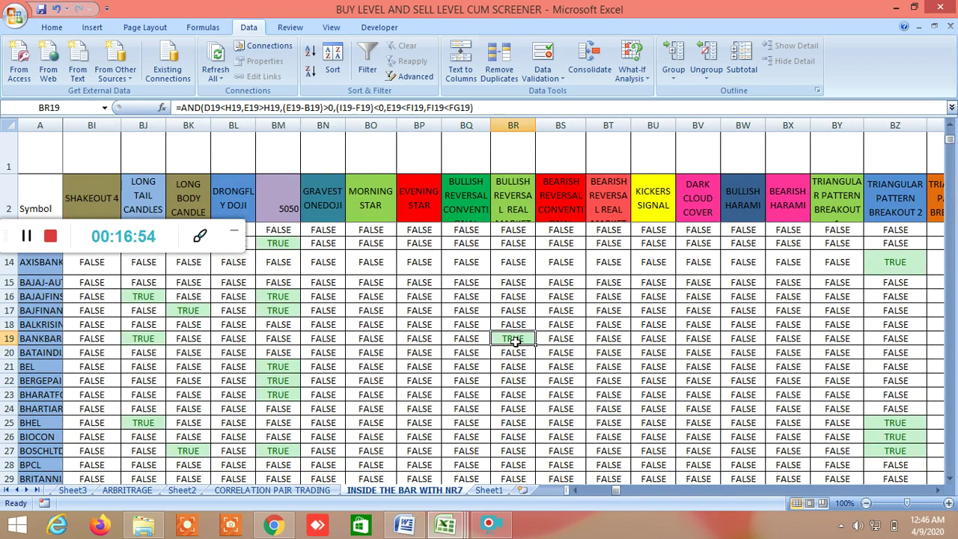
pyautogui.scroll(3, 705, 400)
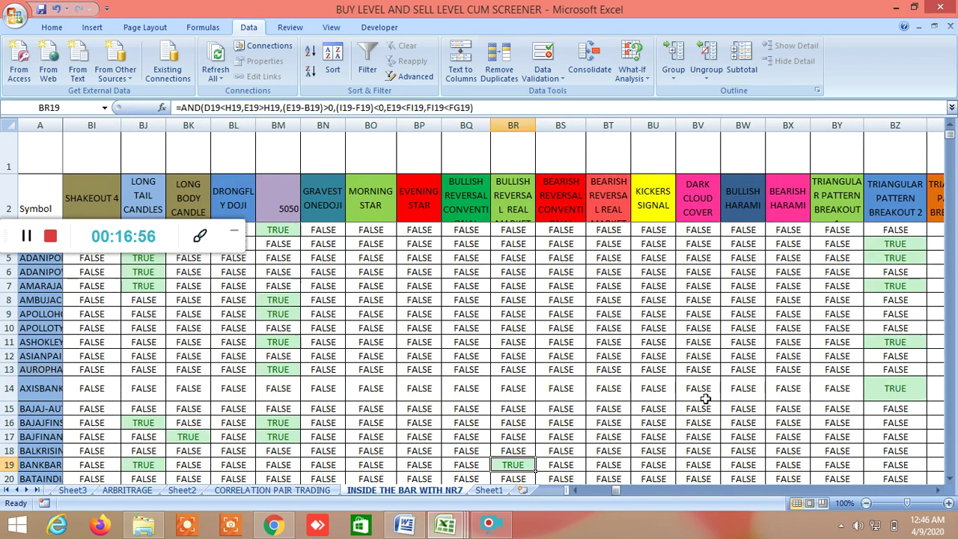
# Step: Go past the pattern signal columns to the 7-day Fibonacci buy and sell levels and select the FIB BUY 7 DAYS header in GD2
pyautogui.click(938, 490)
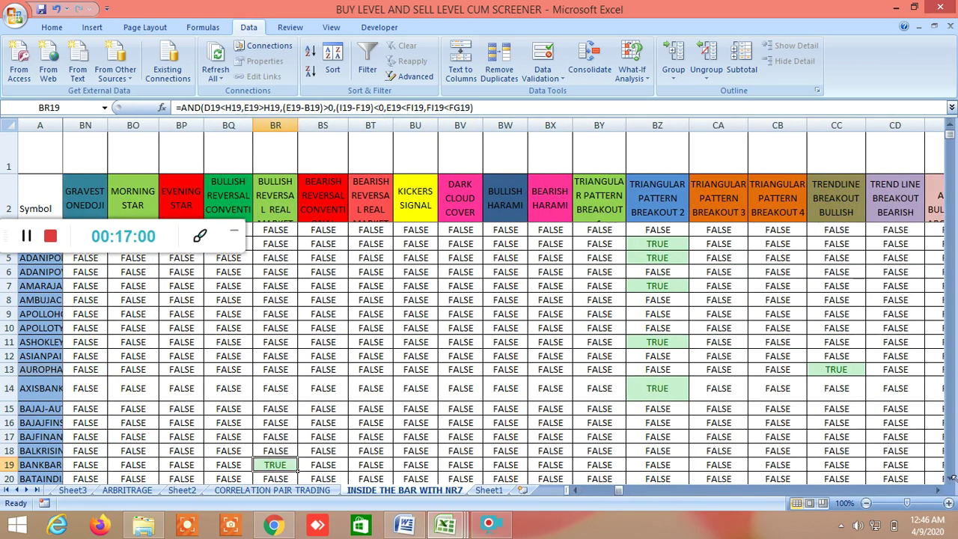
pyautogui.moveTo(939, 490); pyautogui.dragTo(945, 498)
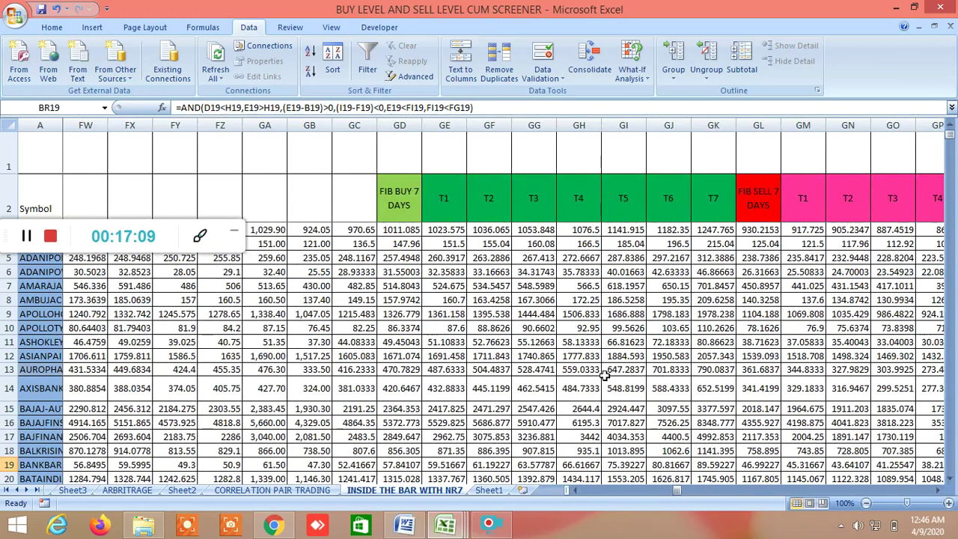
pyautogui.scroll(-5, 441, 352)
pyautogui.scroll(5, 417, 362)
pyautogui.scroll(-4, 376, 394)
pyautogui.scroll(4, 376, 395)
pyautogui.click(408, 200)
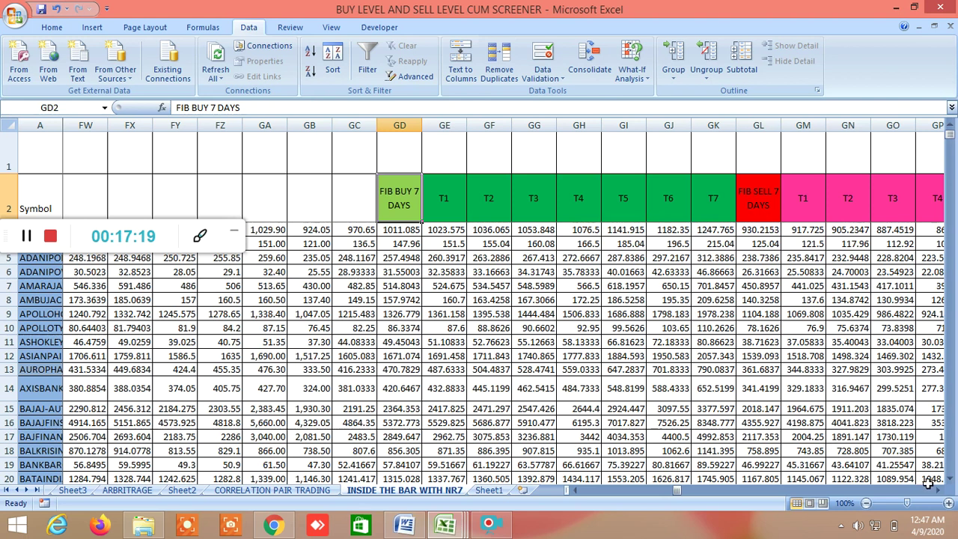
# Step: Review the CPR and pivot point 7-day columns and the Fibonacci buy levels based on daily volatility for equity stocks
pyautogui.moveTo(937, 492); pyautogui.dragTo(938, 491)
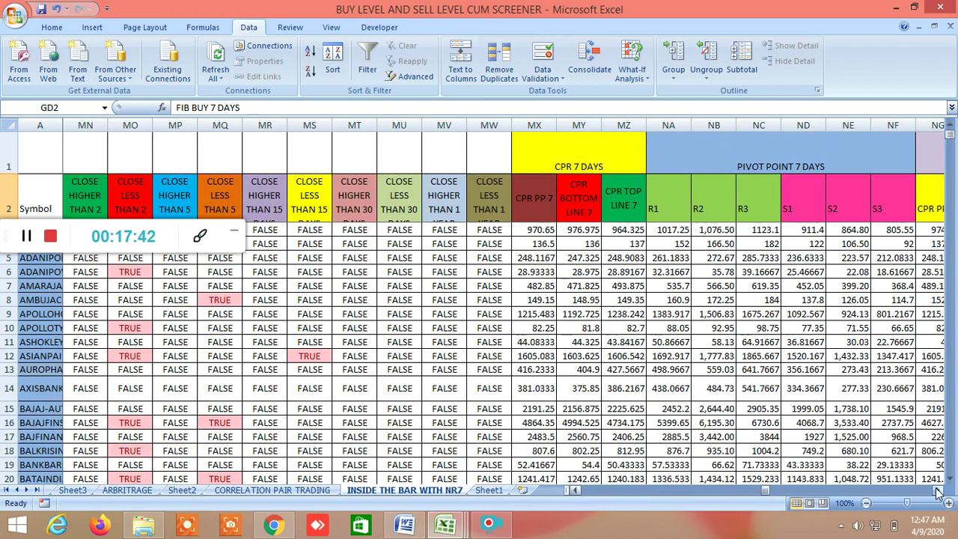
pyautogui.moveTo(938, 491); pyautogui.dragTo(942, 493)
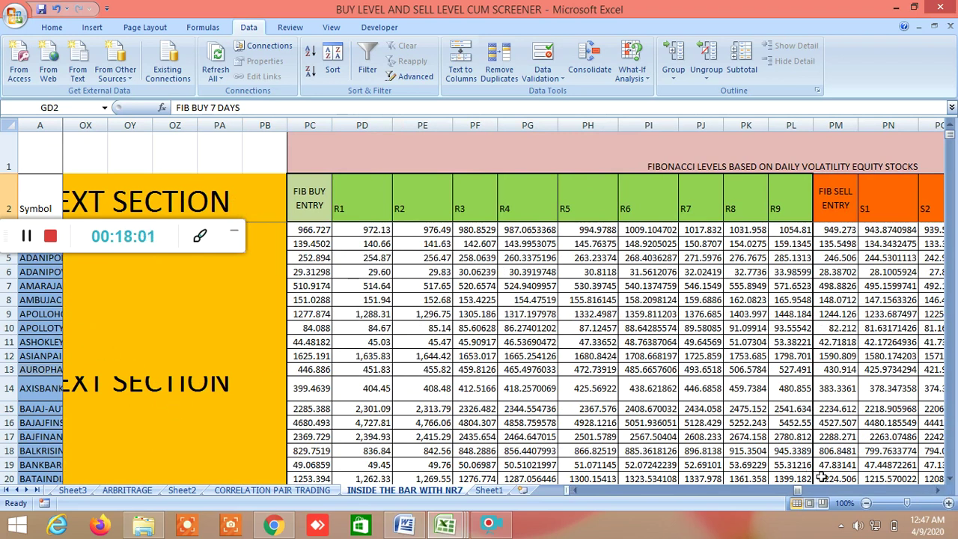
pyautogui.click(942, 492)
pyautogui.click(942, 493)
pyautogui.click(942, 493)
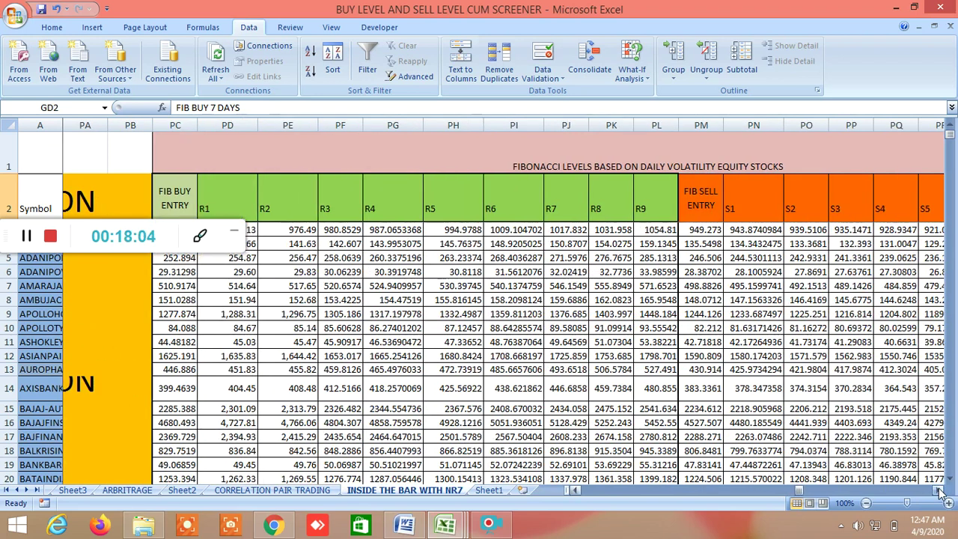
pyautogui.click(941, 493)
pyautogui.click(942, 493)
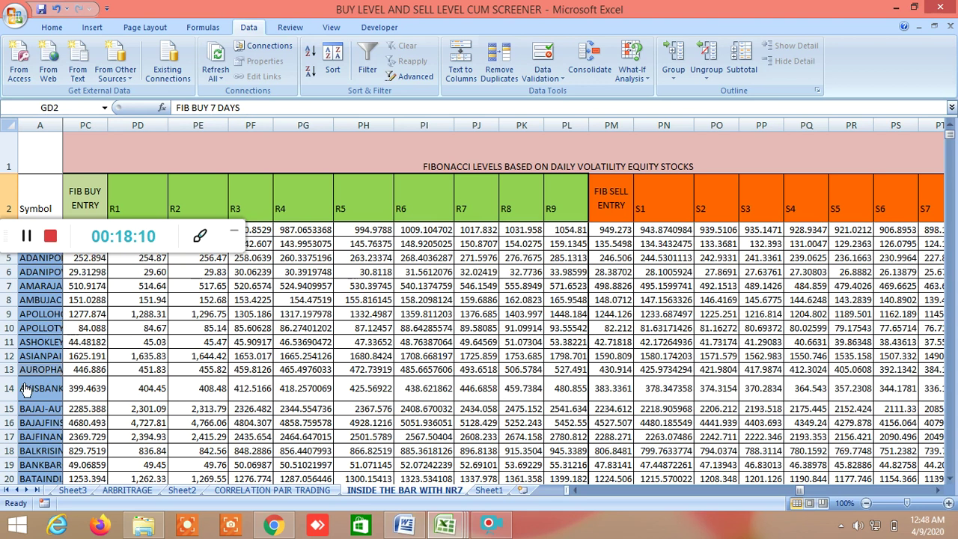
# Step: Examine the Fibonacci sell targets S1 to S9 and the adjoining resistance levels R1 to R9
pyautogui.click(940, 493)
pyautogui.click(939, 492)
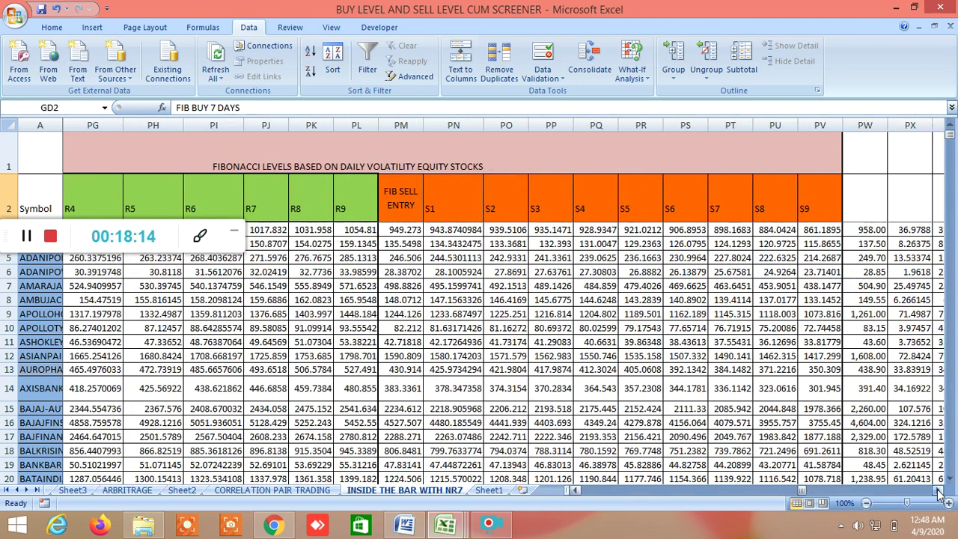
pyautogui.click(940, 493)
pyautogui.click(939, 492)
pyautogui.click(939, 492)
pyautogui.click(939, 492)
pyautogui.click(940, 493)
pyautogui.click(939, 492)
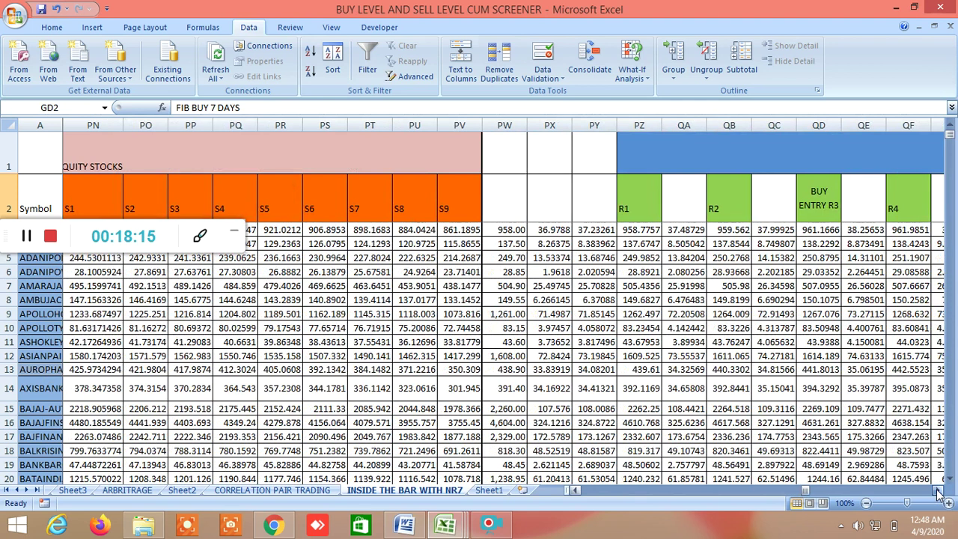
pyautogui.click(940, 492)
pyautogui.click(940, 493)
pyautogui.click(940, 492)
pyautogui.click(939, 493)
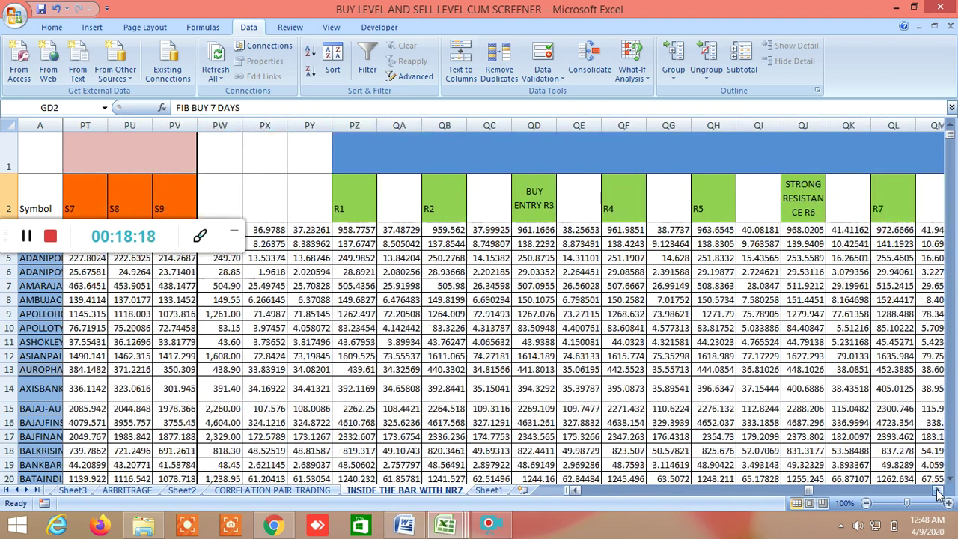
pyautogui.click(940, 493)
pyautogui.click(939, 493)
pyautogui.click(939, 493)
pyautogui.click(939, 493)
pyautogui.click(939, 493)
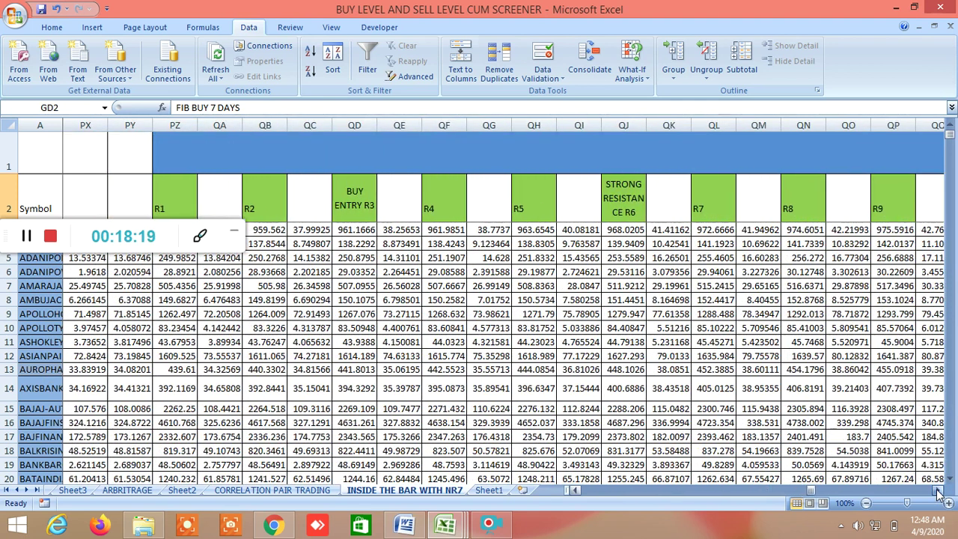
# Step: Review the remaining level columns up to target T31 in column ZI at the end of the sheet
pyautogui.click(939, 493)
pyautogui.click(940, 492)
pyautogui.click(939, 492)
pyautogui.click(939, 492)
pyautogui.click(940, 493)
pyautogui.click(939, 493)
pyautogui.click(940, 493)
pyautogui.click(940, 493)
pyautogui.click(940, 493)
pyautogui.click(940, 493)
pyautogui.click(939, 493)
pyautogui.click(939, 492)
pyautogui.moveTo(939, 493); pyautogui.dragTo(939, 493)
pyautogui.click(940, 492)
pyautogui.click(939, 492)
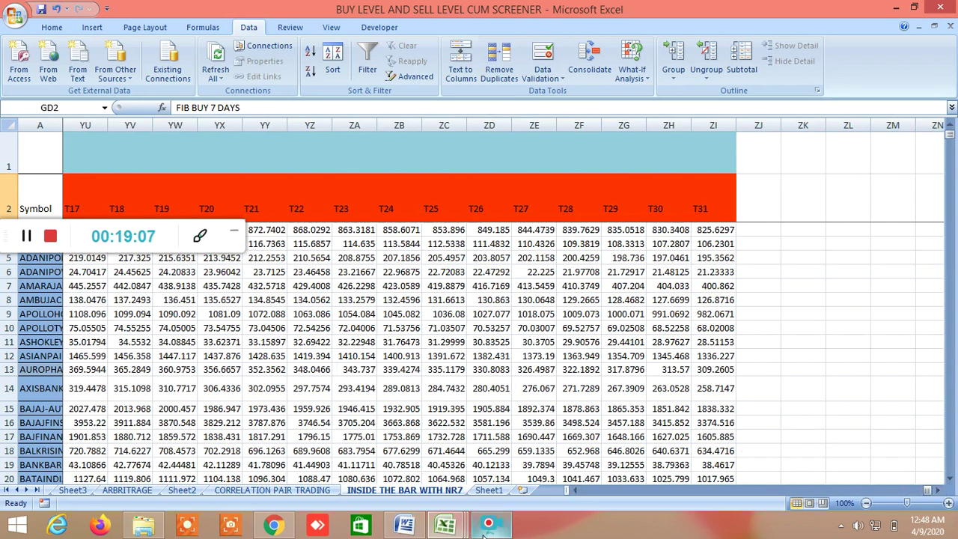
# Step: Open the WORKING FILE 3 workbook and review the FNO STOCK sheet's ATP buy/sell levels and statistical columns from the first symbols
pyautogui.moveTo(445, 526)
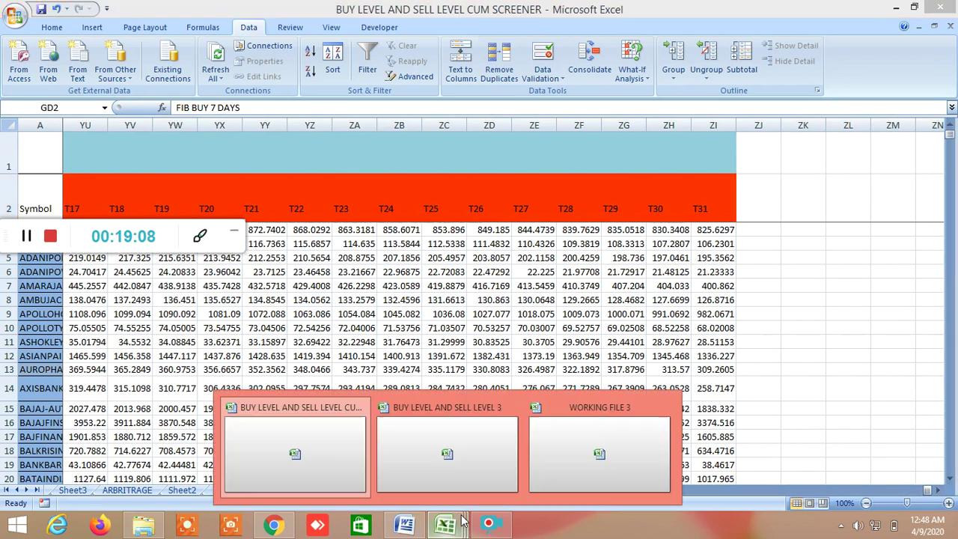
pyautogui.click(591, 460)
pyautogui.scroll(6, 577, 441)
pyautogui.scroll(20, 578, 426)
pyautogui.scroll(12, 574, 417)
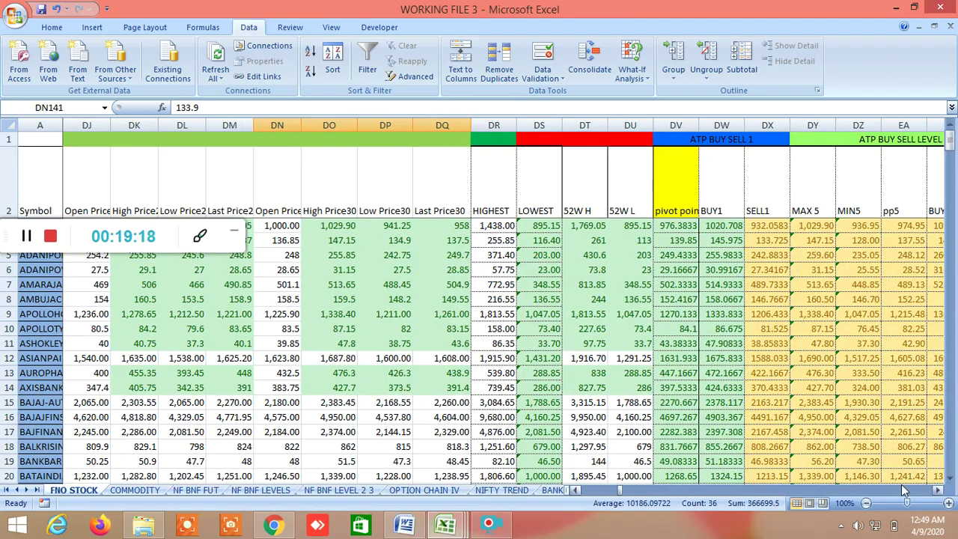
pyautogui.click(938, 490)
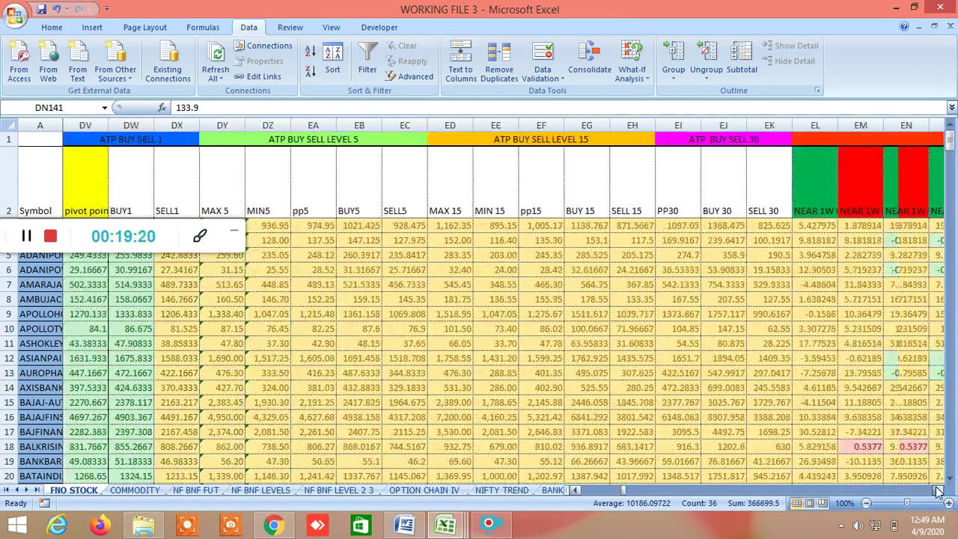
pyautogui.click(938, 490)
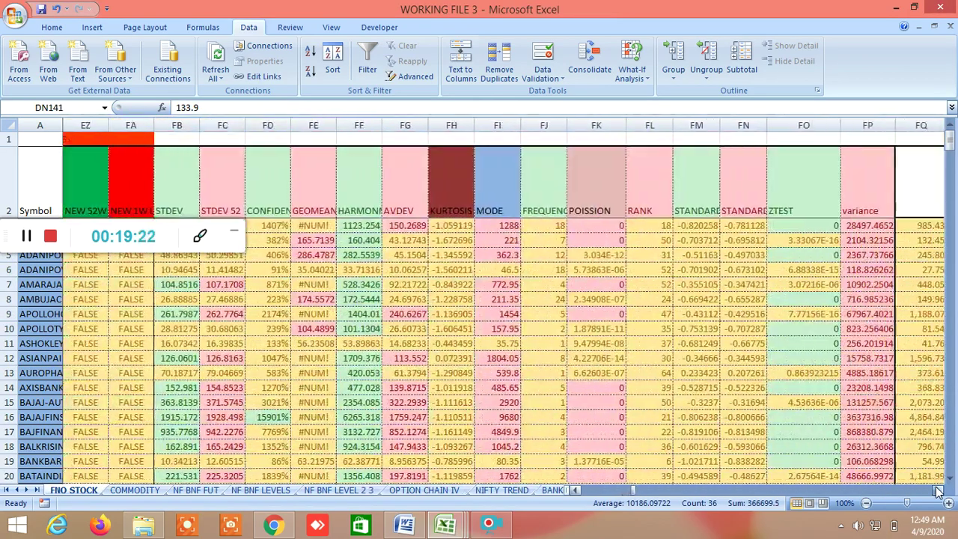
# Step: Return to the screener workbook and open the ALLBUY SELL LEVELSCUM SCREENER1 sheet
pyautogui.moveTo(447, 524)
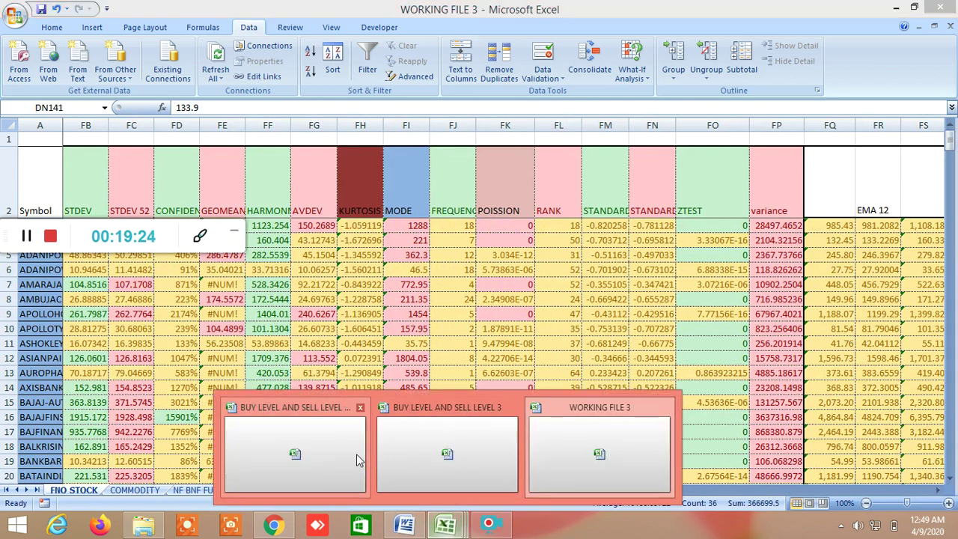
pyautogui.click(313, 457)
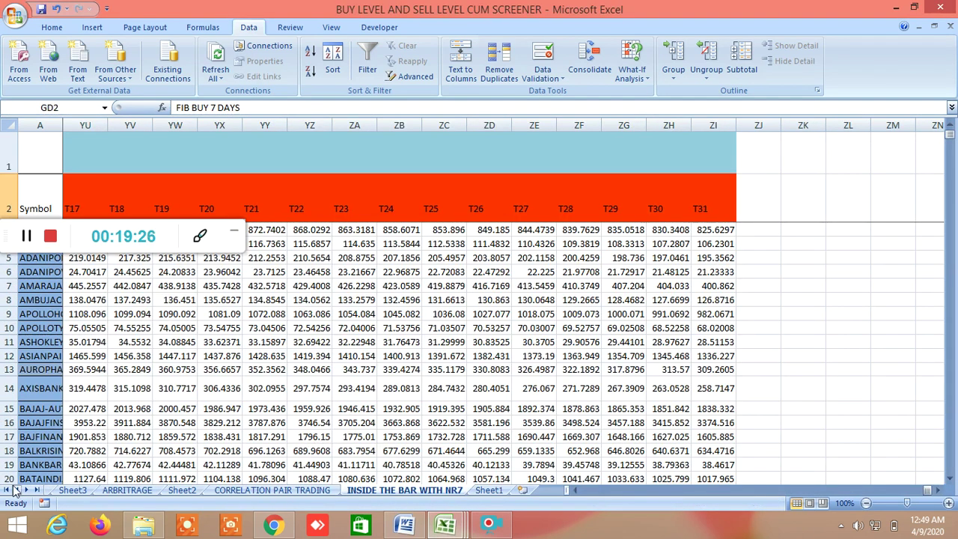
pyautogui.click(17, 491)
pyautogui.click(17, 491)
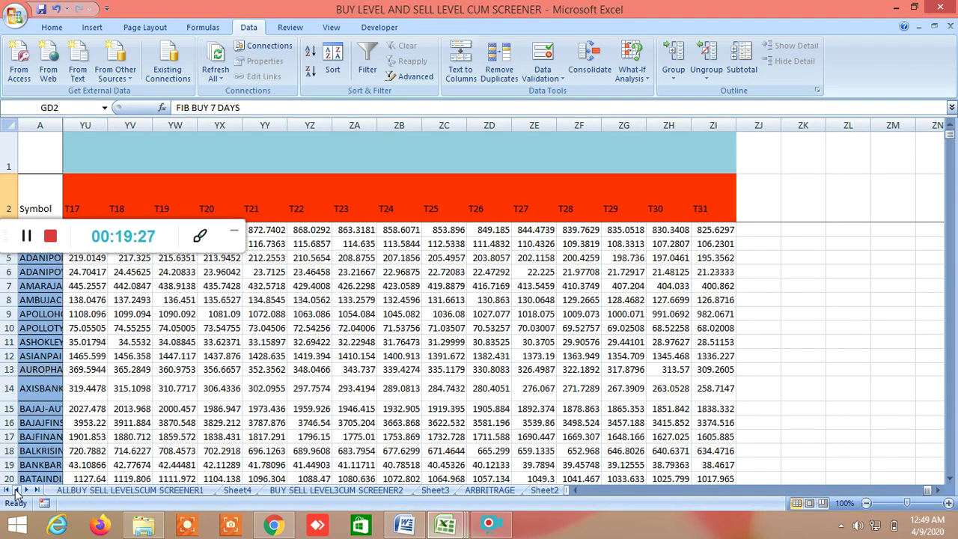
pyautogui.click(58, 490)
pyautogui.scroll(-1, 359, 444)
pyautogui.scroll(1, 367, 443)
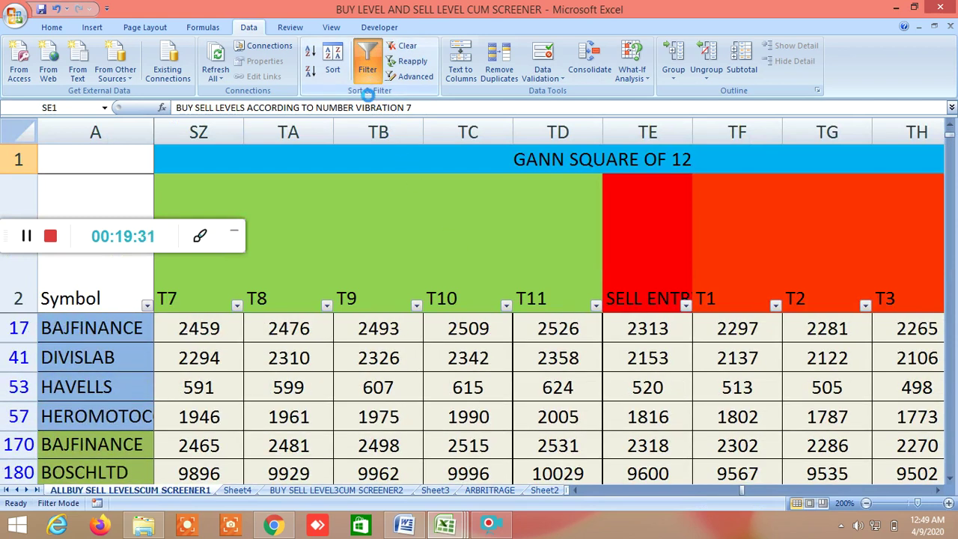
# Step: Review the NIFTY and BANKNIFTY rows from the HIGH, LOW and CLOSE columns through the Gann, mathematical and LTP position levels
pyautogui.scroll(-13, 414, 386)
pyautogui.scroll(-20, 414, 388)
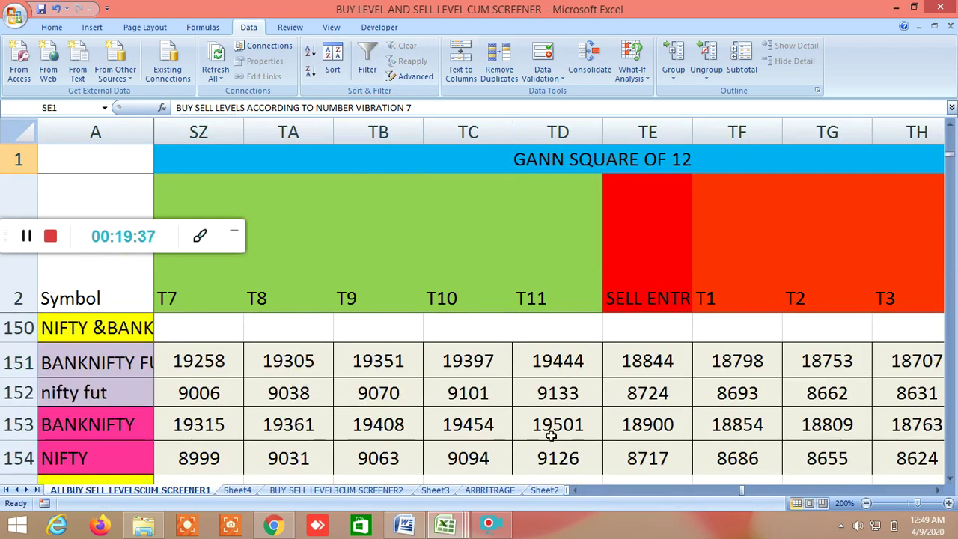
pyautogui.moveTo(741, 490); pyautogui.dragTo(584, 499)
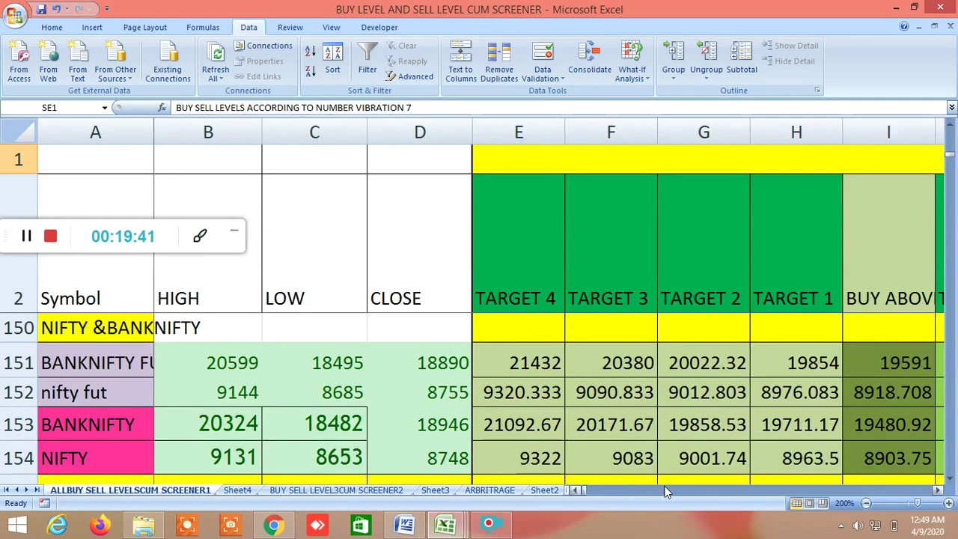
pyautogui.click(935, 494)
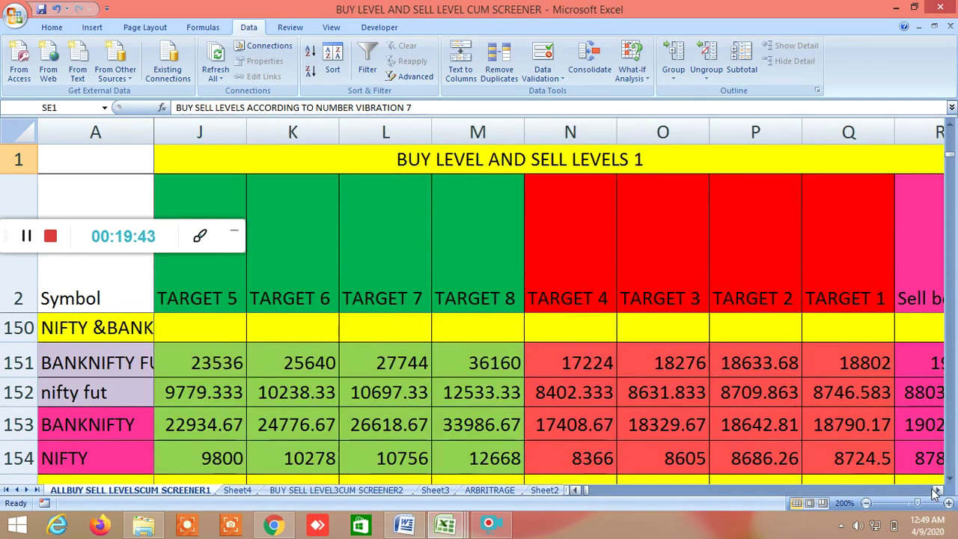
pyautogui.moveTo(935, 493); pyautogui.dragTo(935, 493)
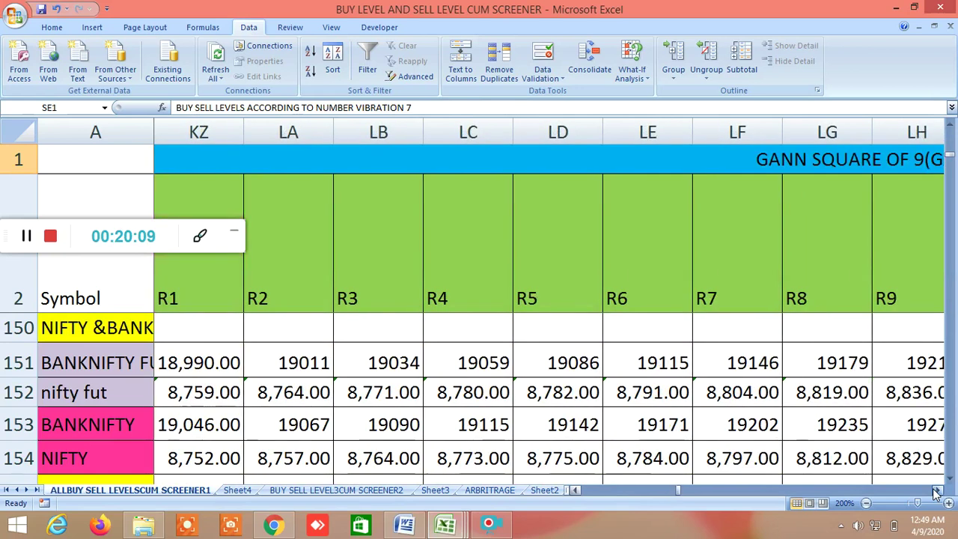
pyautogui.click(936, 491)
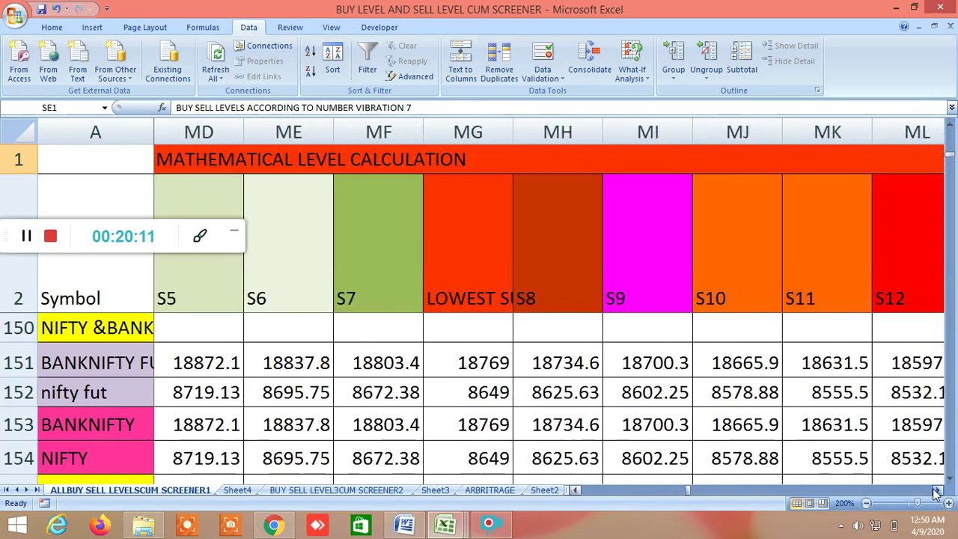
pyautogui.click(935, 490)
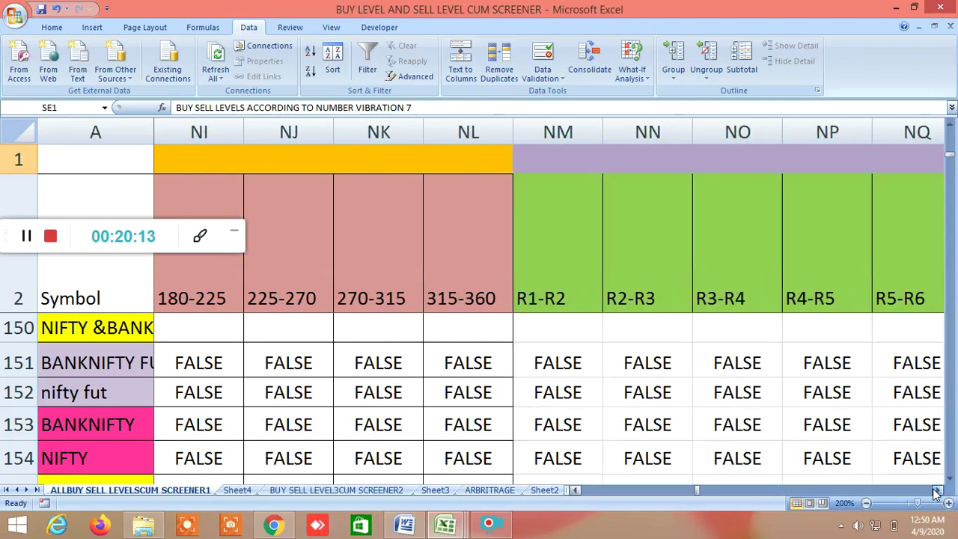
pyautogui.click(935, 490)
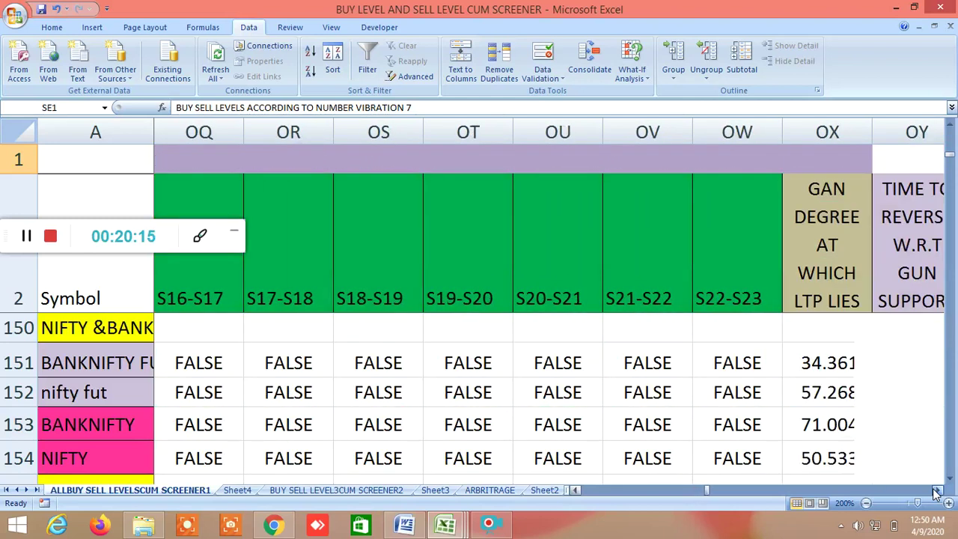
# Step: Examine the index rows' 360 degree price analysis columns from the first cycle to the upside third cycle
pyautogui.click(936, 490)
pyautogui.click(936, 490)
pyautogui.click(936, 491)
pyautogui.click(936, 490)
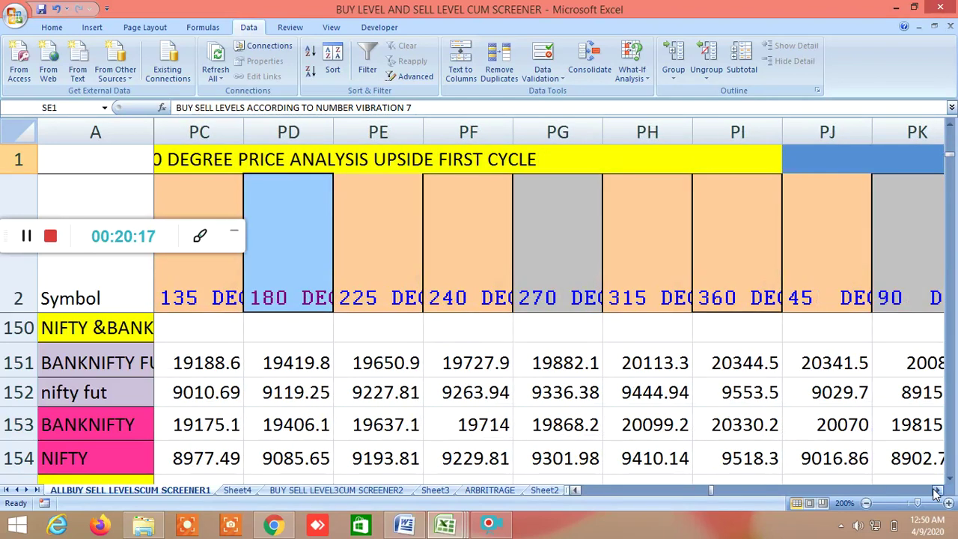
pyautogui.click(936, 490)
pyautogui.click(936, 490)
pyautogui.click(936, 490)
pyautogui.click(936, 490)
pyautogui.click(936, 490)
pyautogui.click(935, 490)
pyautogui.click(935, 490)
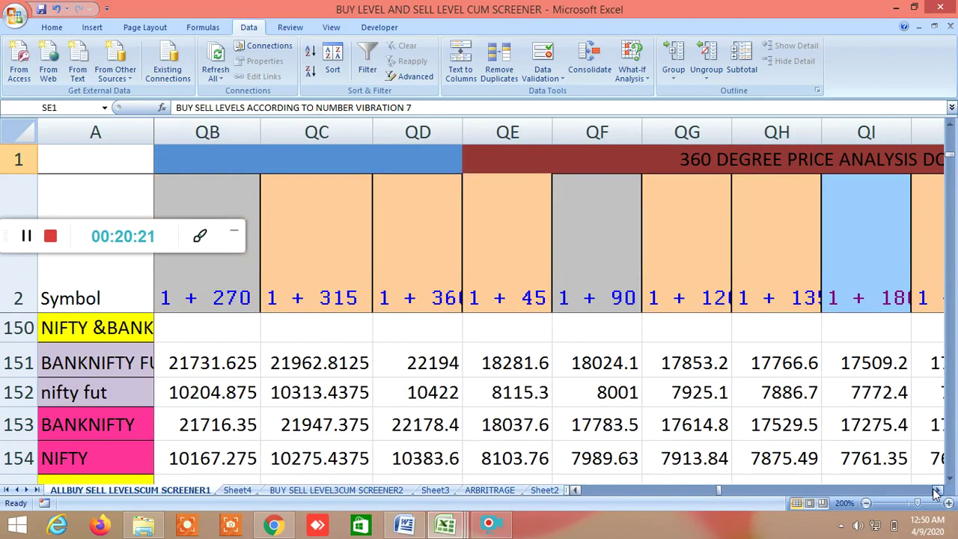
pyautogui.click(936, 490)
pyautogui.click(936, 491)
pyautogui.click(936, 490)
pyautogui.click(936, 490)
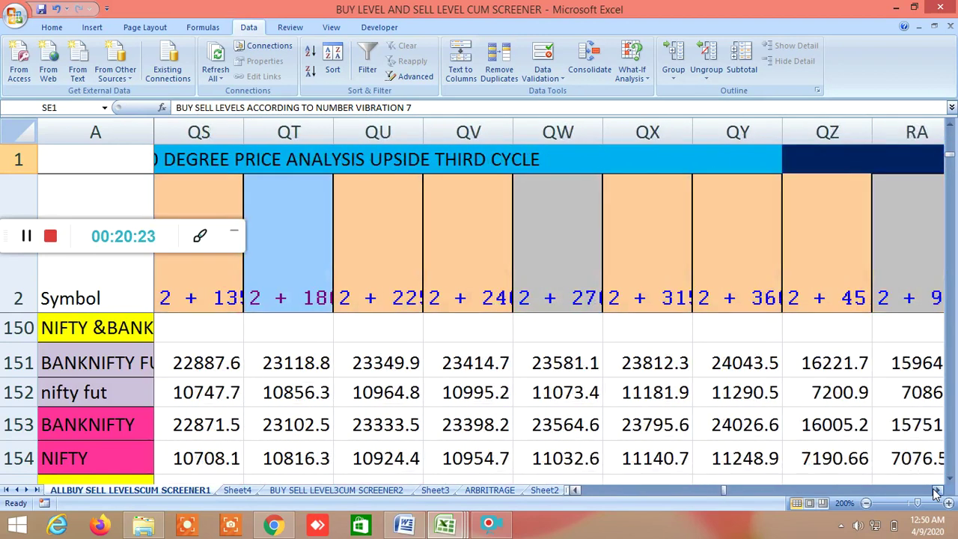
# Step: Examine the index rows' downside third cycle and the 360 degree analysis with difference columns
pyautogui.click(936, 490)
pyautogui.click(936, 490)
pyautogui.click(936, 490)
pyautogui.click(936, 490)
pyautogui.click(935, 490)
pyautogui.click(936, 490)
pyautogui.click(935, 490)
pyautogui.click(936, 490)
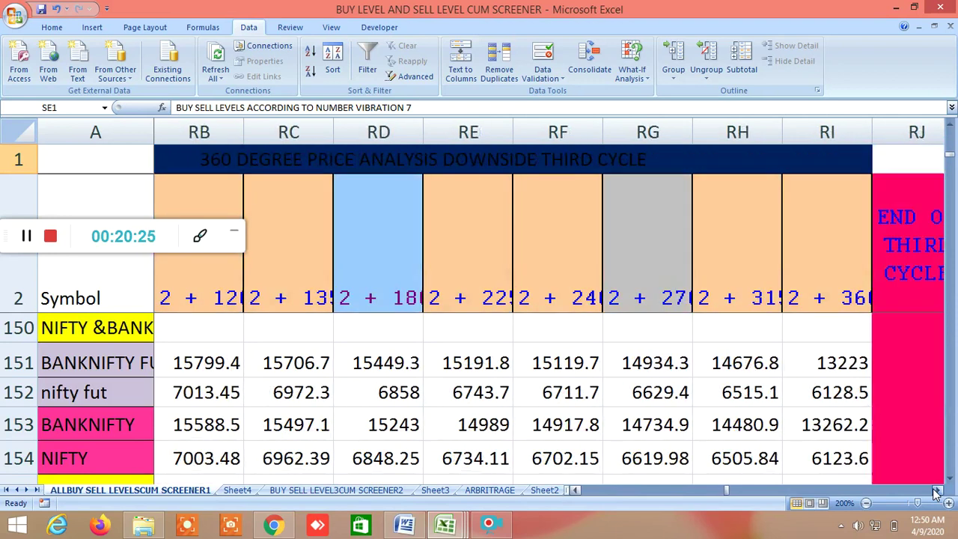
pyautogui.click(936, 491)
pyautogui.click(935, 490)
pyautogui.click(936, 490)
pyautogui.click(936, 491)
pyautogui.click(936, 491)
pyautogui.click(935, 491)
pyautogui.click(935, 490)
pyautogui.click(936, 491)
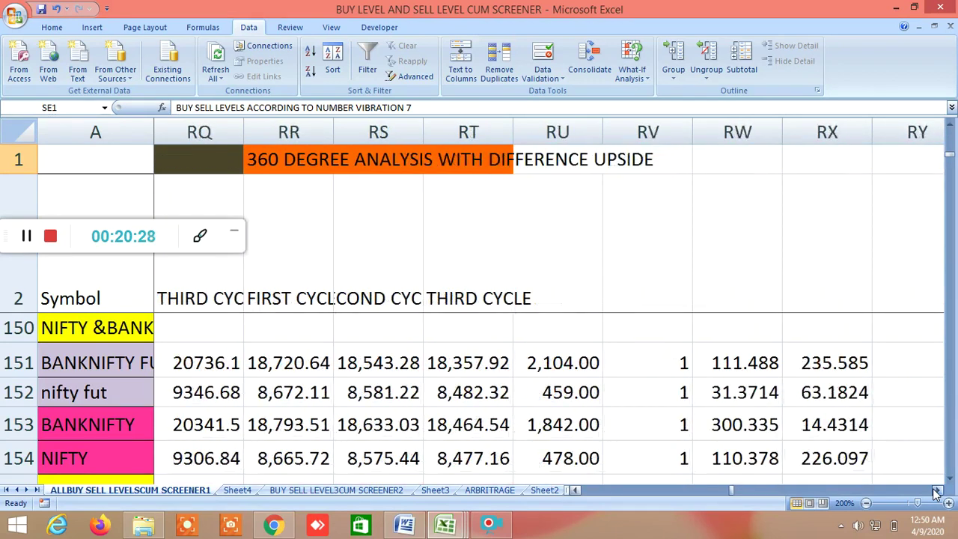
# Step: Review the index rows' buy and sell entries and targets according to number vibration 7
pyautogui.click(936, 490)
pyautogui.click(935, 490)
pyautogui.click(936, 491)
pyautogui.click(936, 490)
pyautogui.click(936, 491)
pyautogui.click(936, 490)
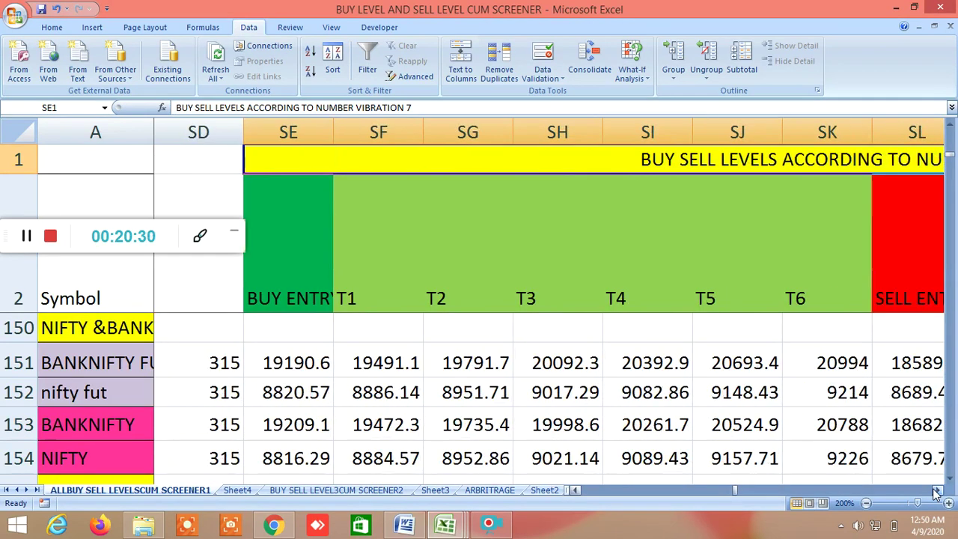
pyautogui.click(935, 490)
pyautogui.click(935, 490)
pyautogui.click(936, 490)
pyautogui.click(936, 490)
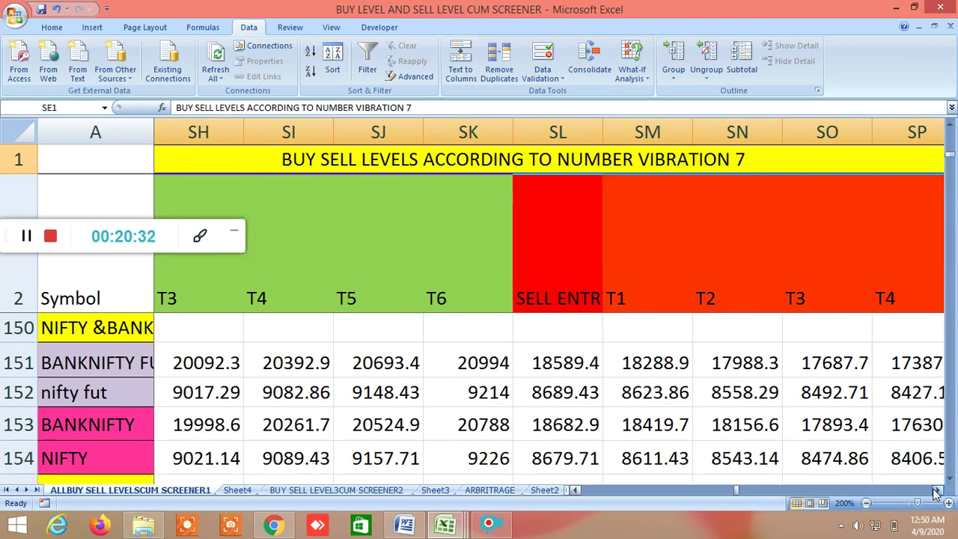
# Step: Review the index rows' Gann square of 12 targets up to the last sell target T11 in column TP
pyautogui.click(936, 490)
pyautogui.click(936, 490)
pyautogui.click(935, 490)
pyautogui.click(936, 490)
pyautogui.click(935, 491)
pyautogui.click(936, 491)
pyautogui.click(936, 490)
pyautogui.click(936, 490)
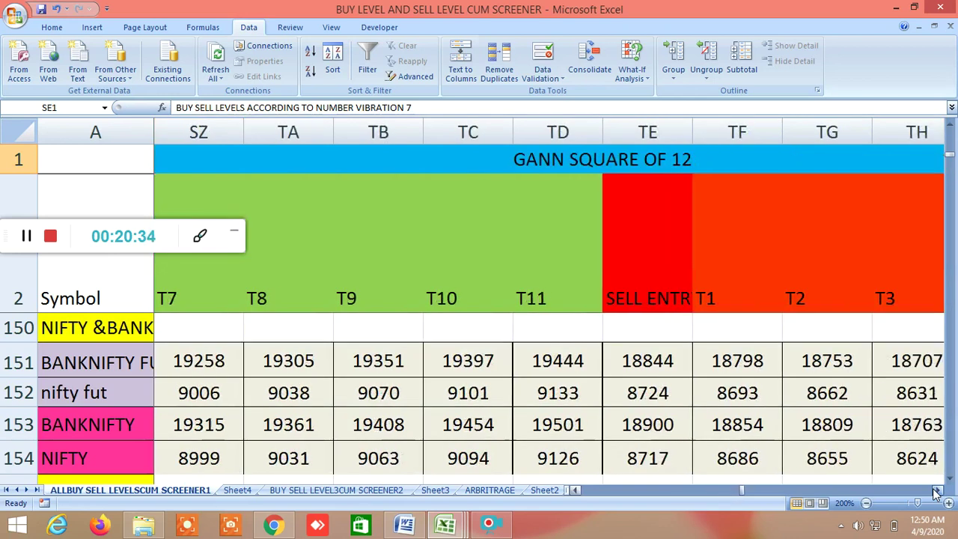
pyautogui.click(936, 490)
pyautogui.click(936, 491)
pyautogui.click(936, 491)
pyautogui.click(936, 490)
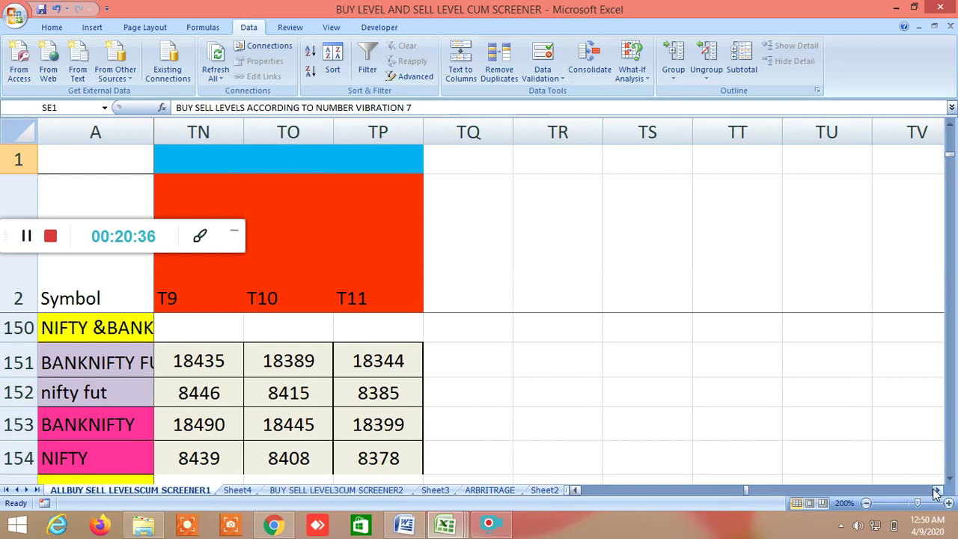
# Step: Review the commodity rows starting at ALUMINIUM across the sheet's level and signal columns, and return to the first columns
pyautogui.moveTo(750, 486); pyautogui.dragTo(567, 491)
pyautogui.scroll(2, 528, 436)
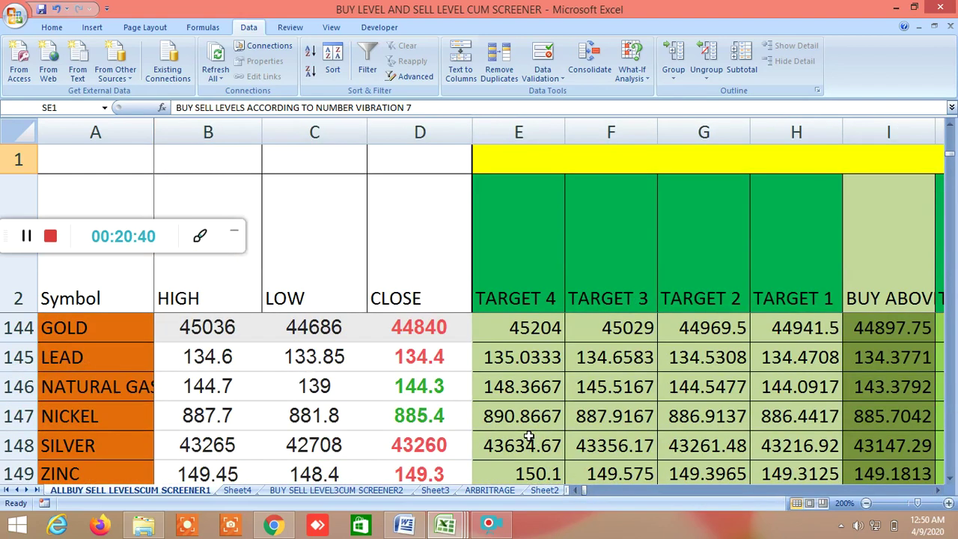
pyautogui.scroll(1, 528, 437)
pyautogui.moveTo(939, 491); pyautogui.dragTo(939, 490)
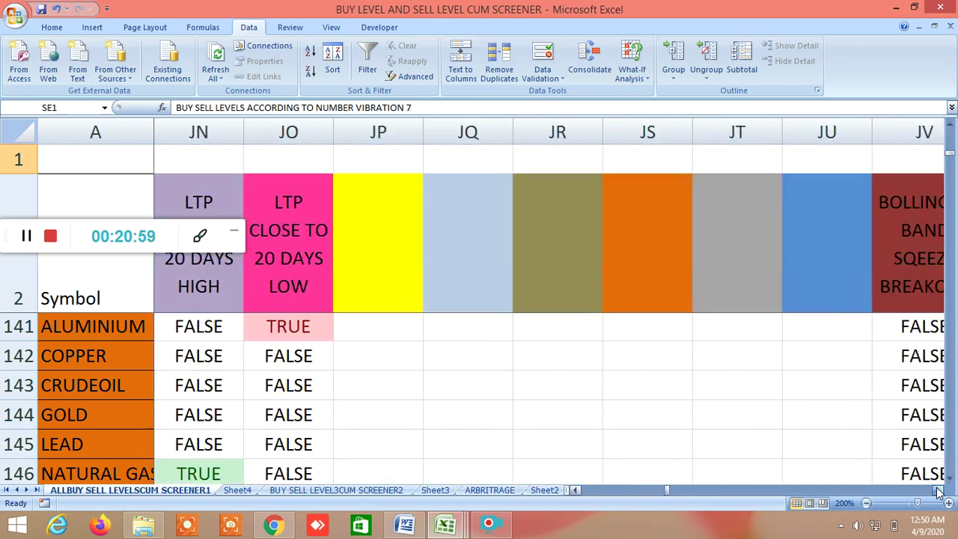
pyautogui.moveTo(939, 491); pyautogui.dragTo(939, 490)
pyautogui.moveTo(755, 487); pyautogui.dragTo(581, 494)
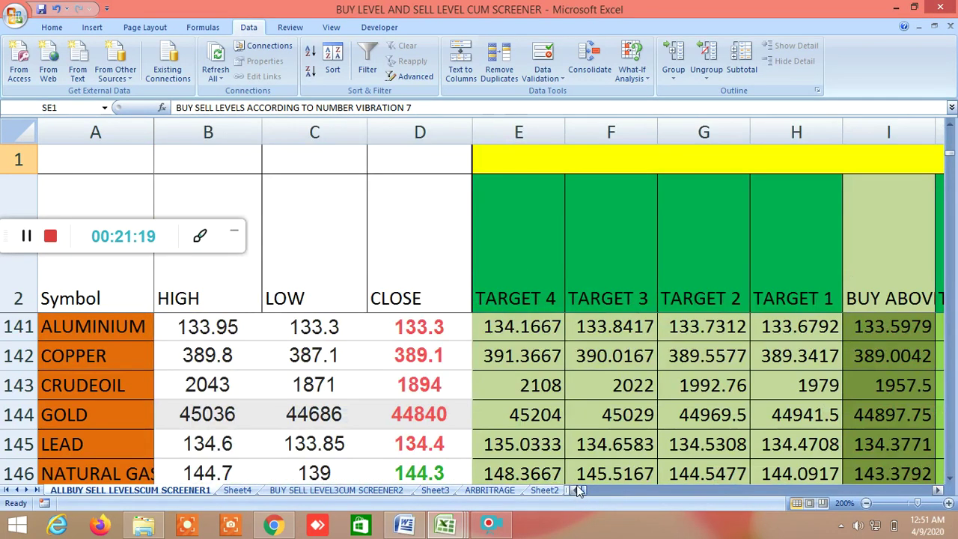
# Step: Review the GOLD to ZINC rows through the breakout, 20-day high/low, Bollinger band, moving-average crossover and Gann degree columns
pyautogui.scroll(-1, 470, 414)
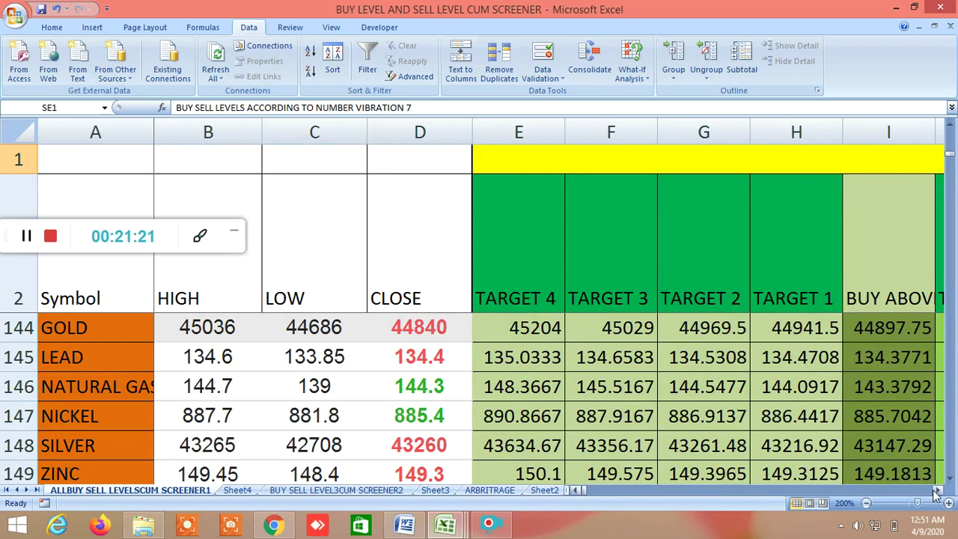
pyautogui.moveTo(937, 491); pyautogui.dragTo(939, 492)
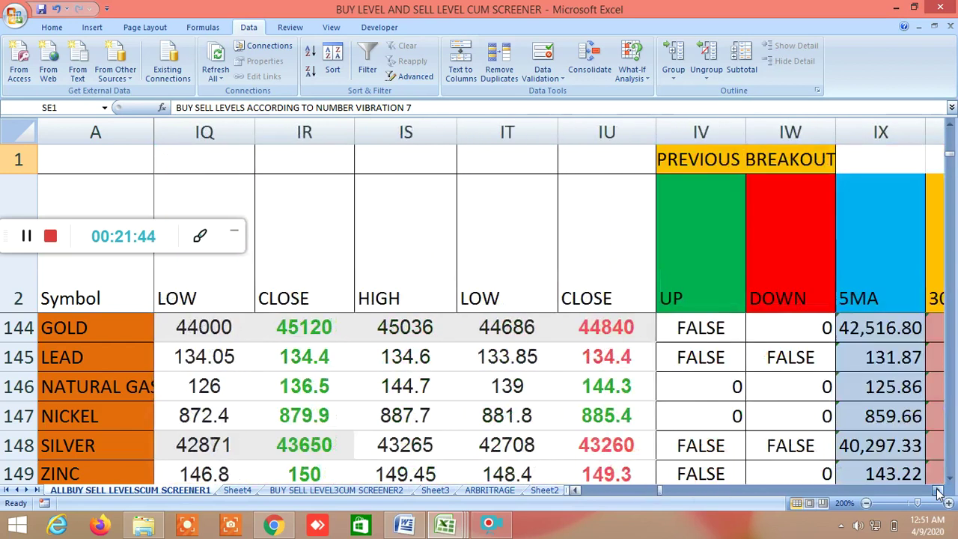
pyautogui.hscroll(15, 938, 492)
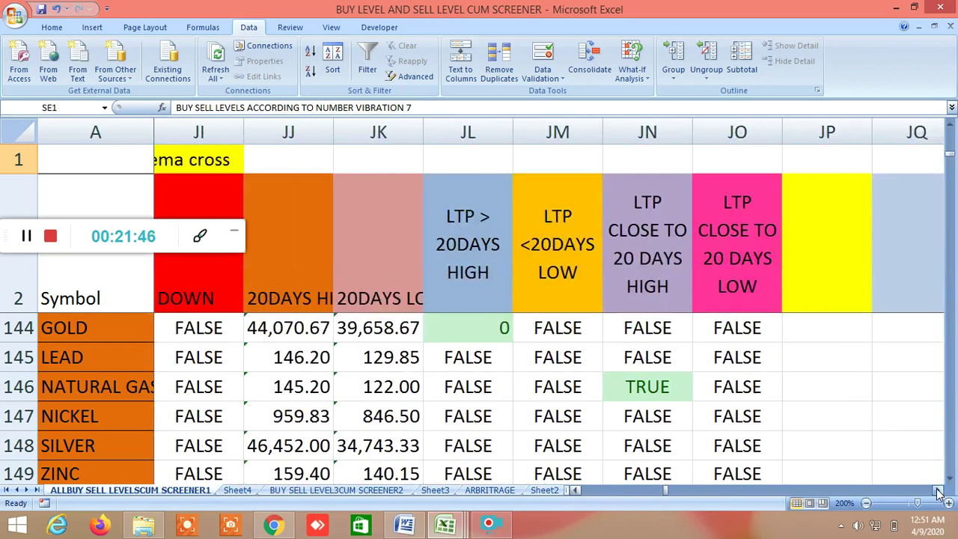
pyautogui.hscroll(9, 938, 492)
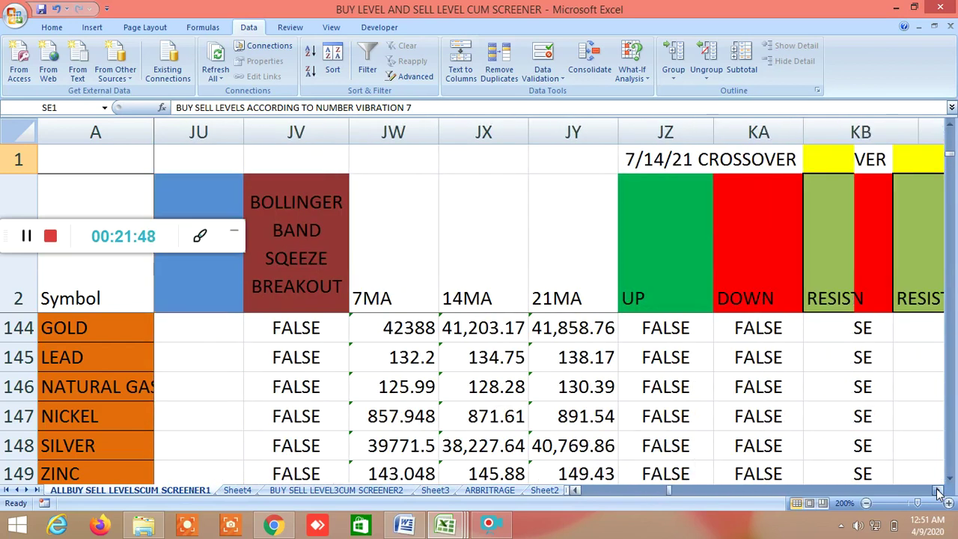
pyautogui.hscroll(1, 938, 492)
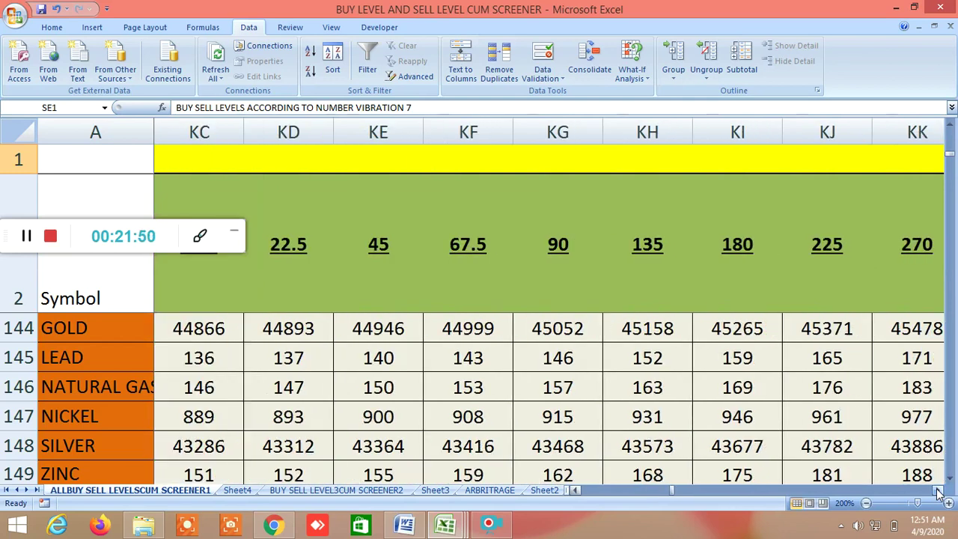
pyautogui.hscroll(19, 938, 491)
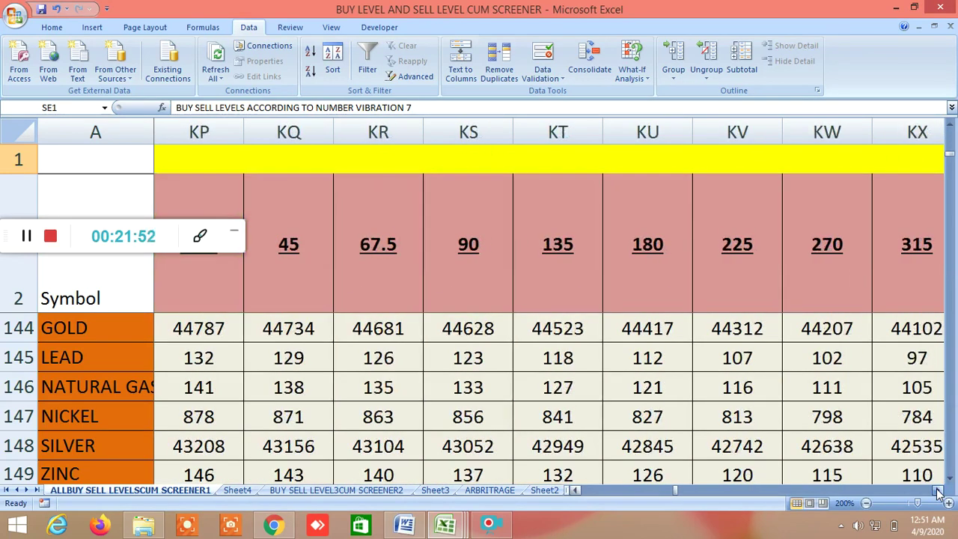
pyautogui.hscroll(3, 938, 492)
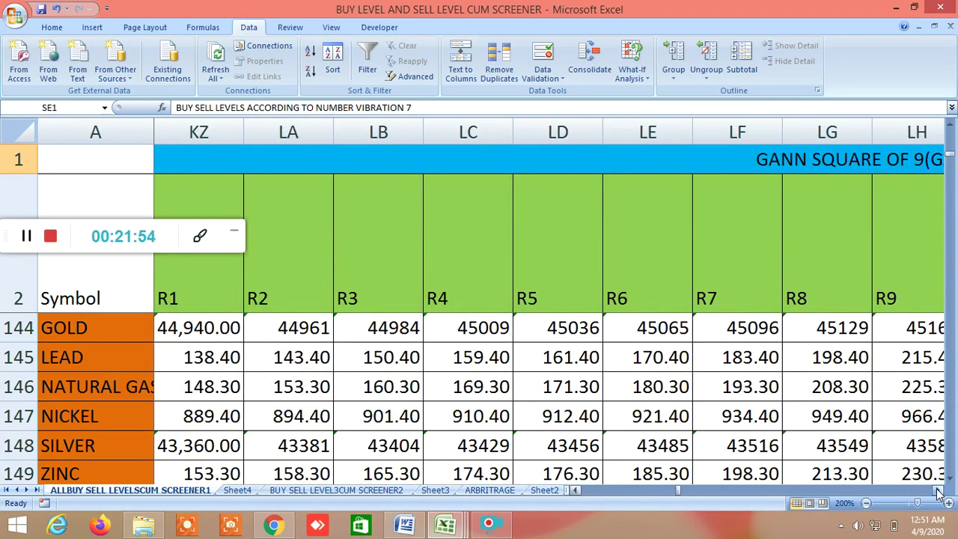
# Step: Examine the commodities' Gann square of 9 and mathematical levels and the LTP position columns based on them
pyautogui.hscroll(17, 938, 492)
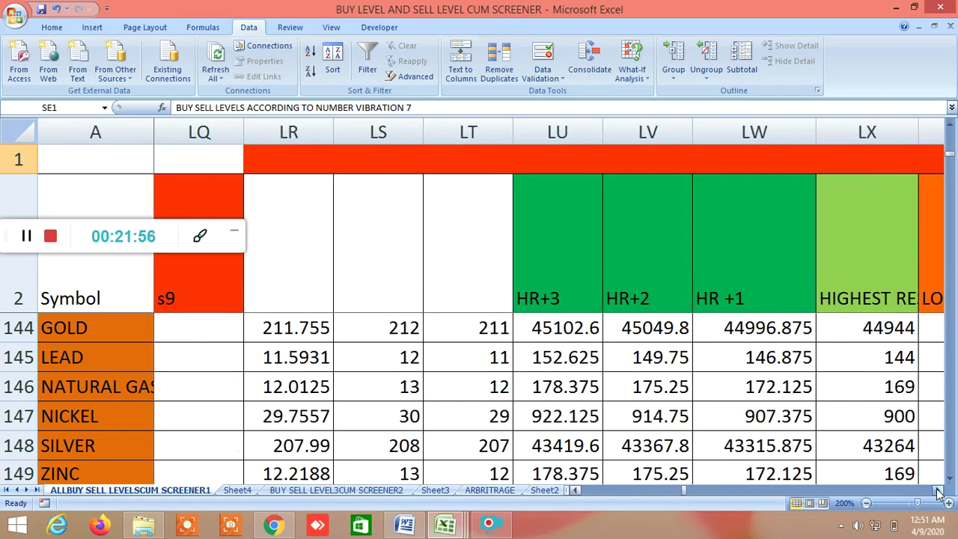
pyautogui.hscroll(18, 938, 492)
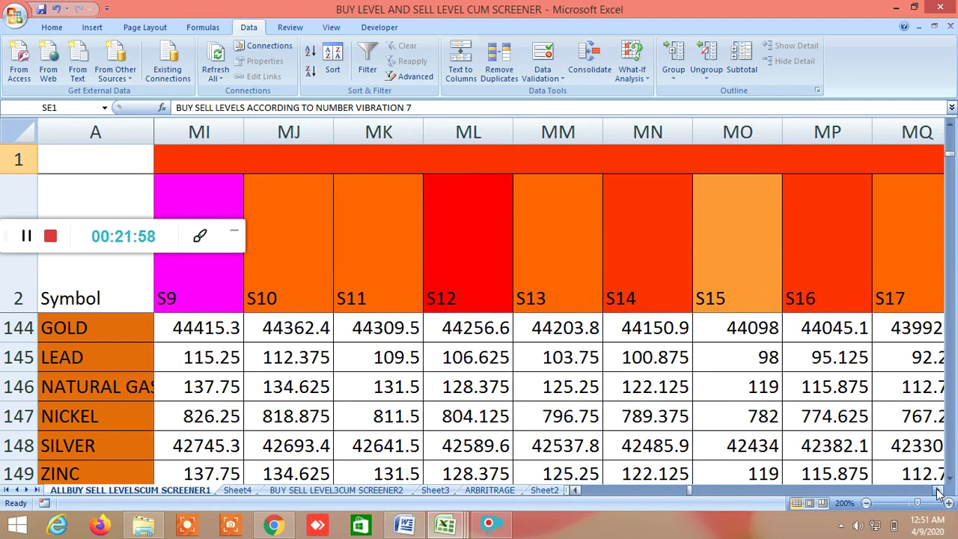
pyautogui.hscroll(14, 938, 492)
pyautogui.hscroll(6, 938, 492)
pyautogui.hscroll(17, 938, 492)
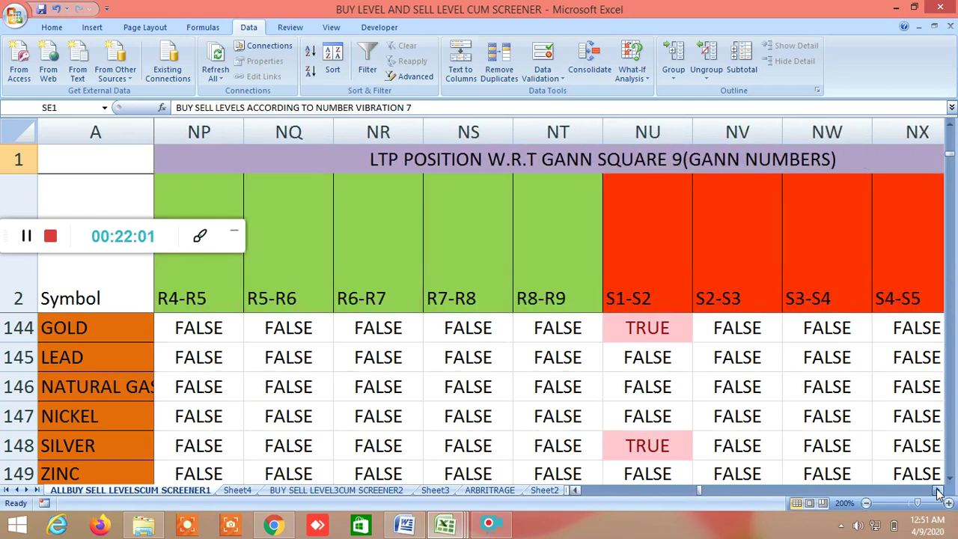
pyautogui.hscroll(20, 938, 492)
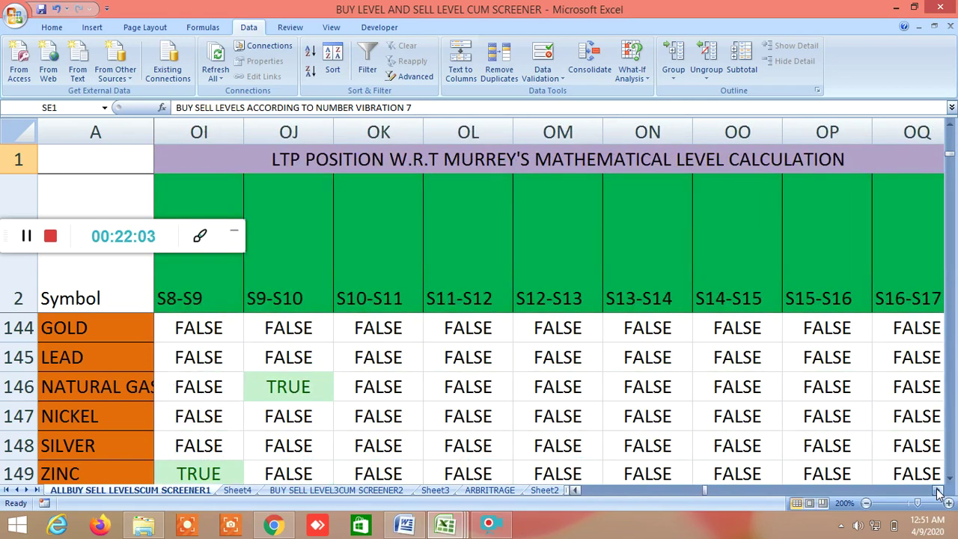
# Step: Review the commodities' 360 degree price analysis cycles, Gann intraday time and buy/sell target columns up to the last T11 in column TP
pyautogui.hscroll(20, 938, 492)
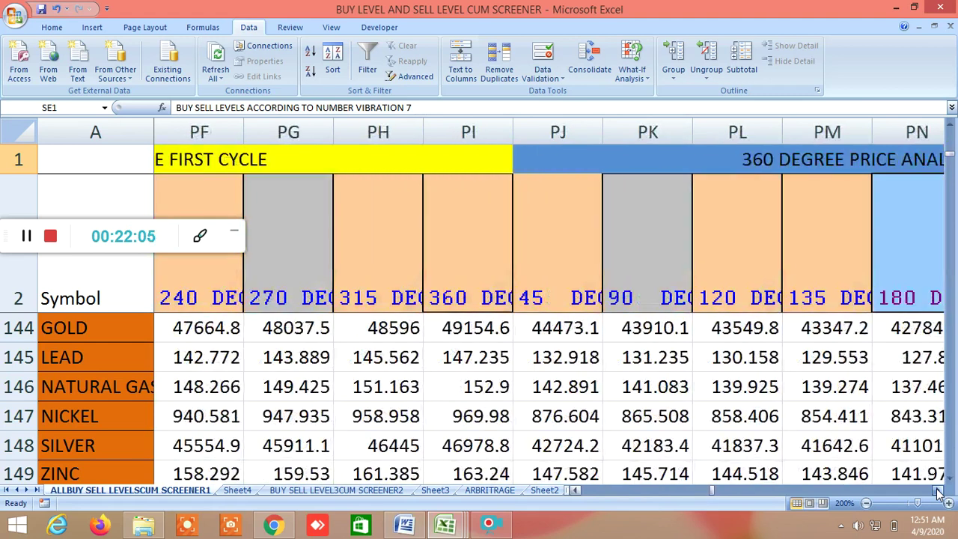
pyautogui.hscroll(20, 938, 491)
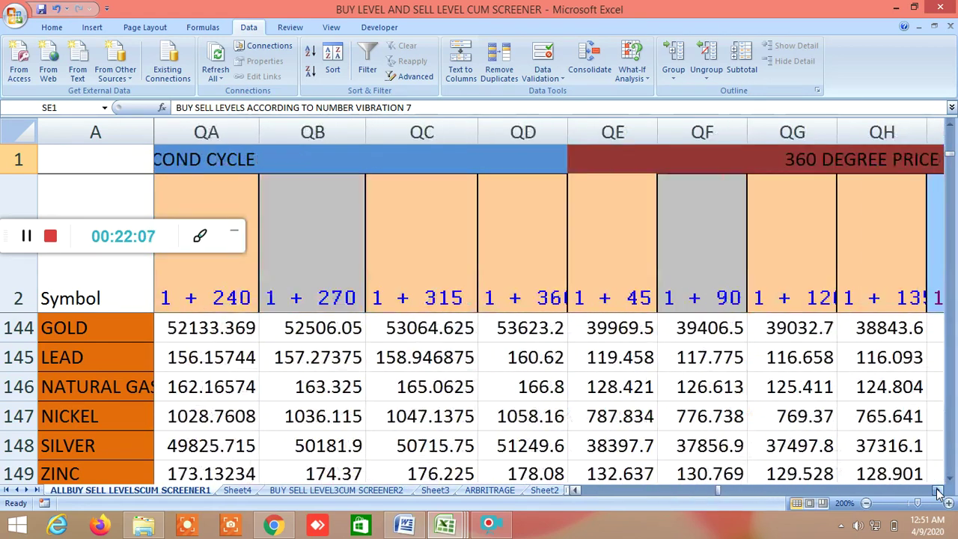
pyautogui.hscroll(8, 938, 492)
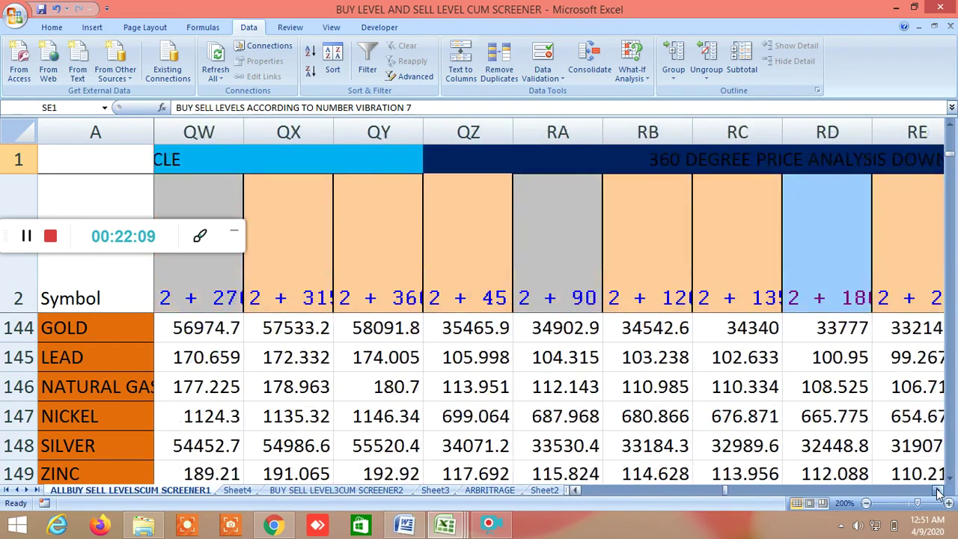
pyautogui.hscroll(18, 938, 492)
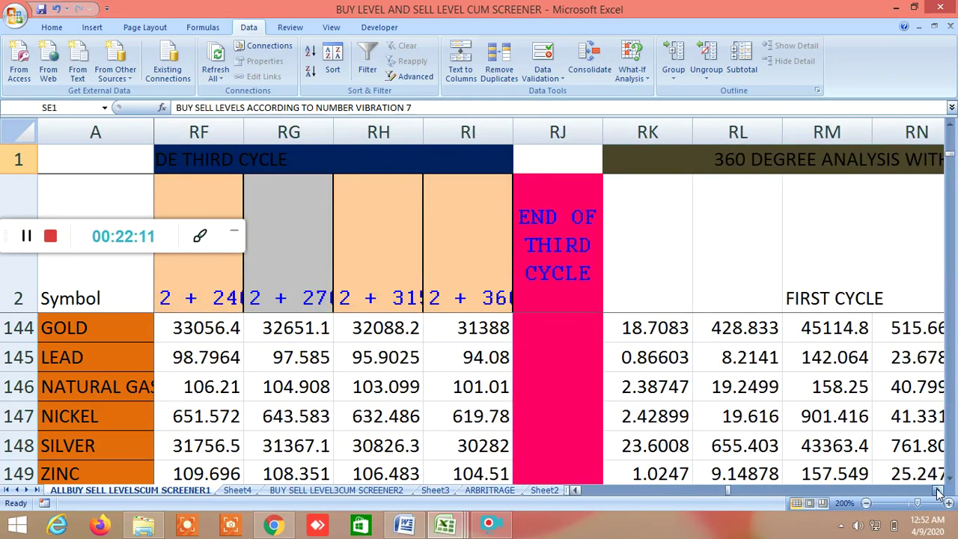
pyautogui.hscroll(19, 938, 492)
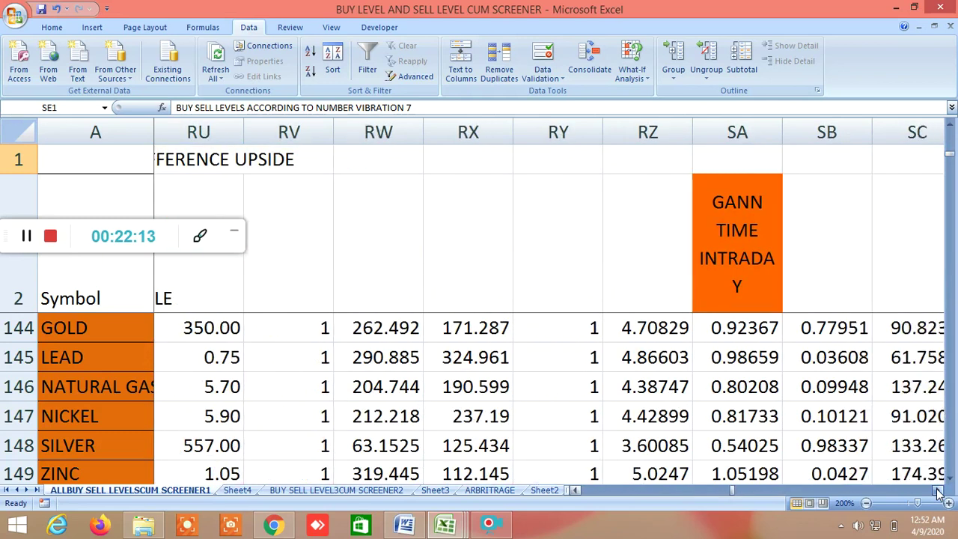
pyautogui.hscroll(20, 938, 492)
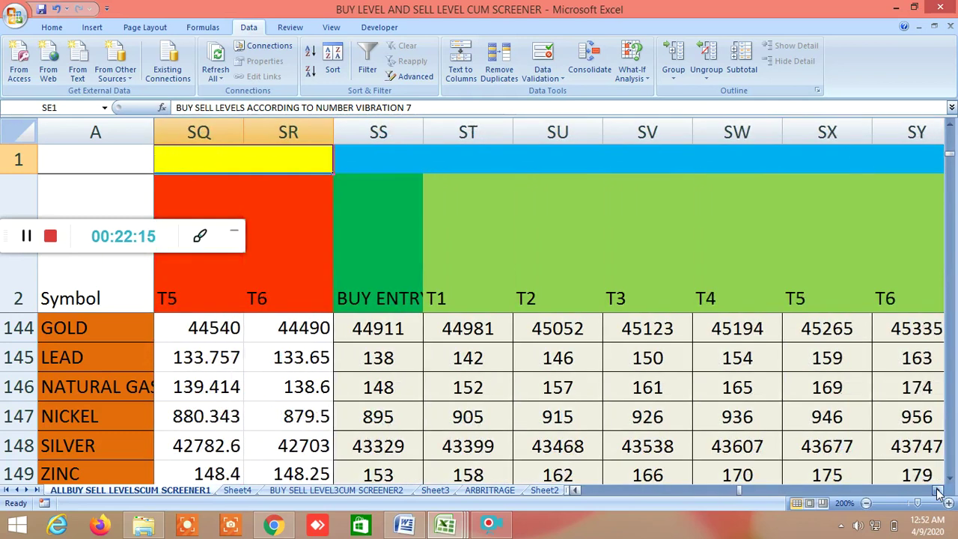
pyautogui.hscroll(9, 938, 492)
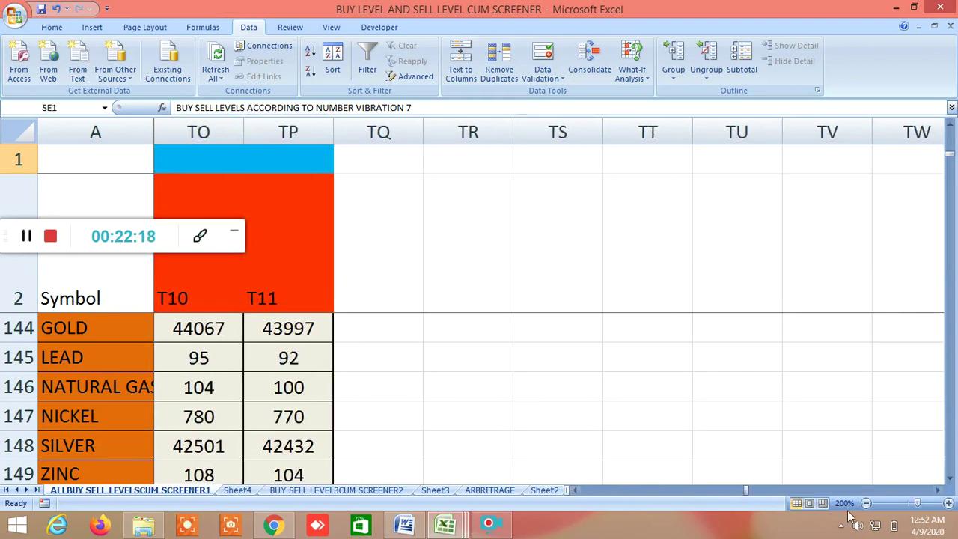
# Step: Open the INSIDE THE BAR WITH NR7 sheet and locate the commodity and index rows at the Fibonacci level columns
pyautogui.click(545, 490)
pyautogui.click(554, 491)
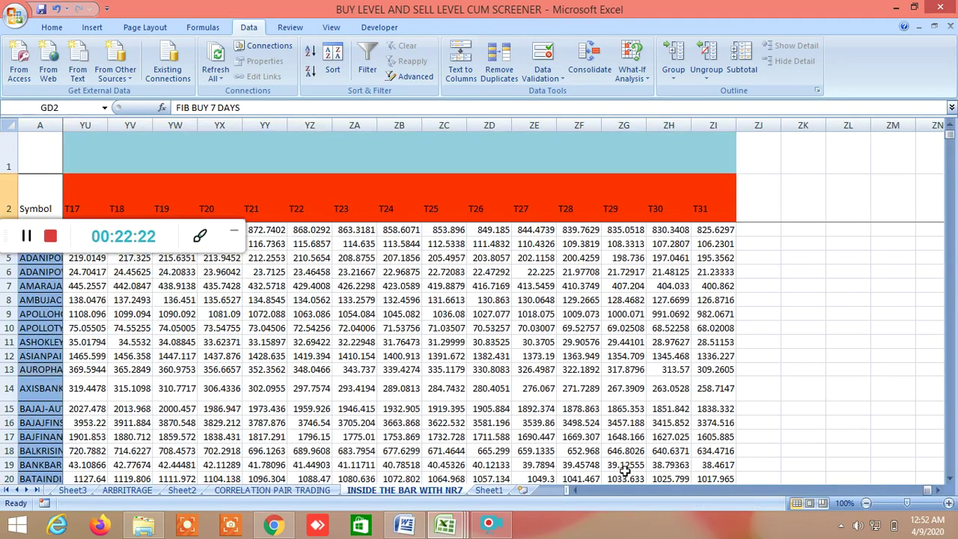
pyautogui.moveTo(927, 496); pyautogui.dragTo(848, 495)
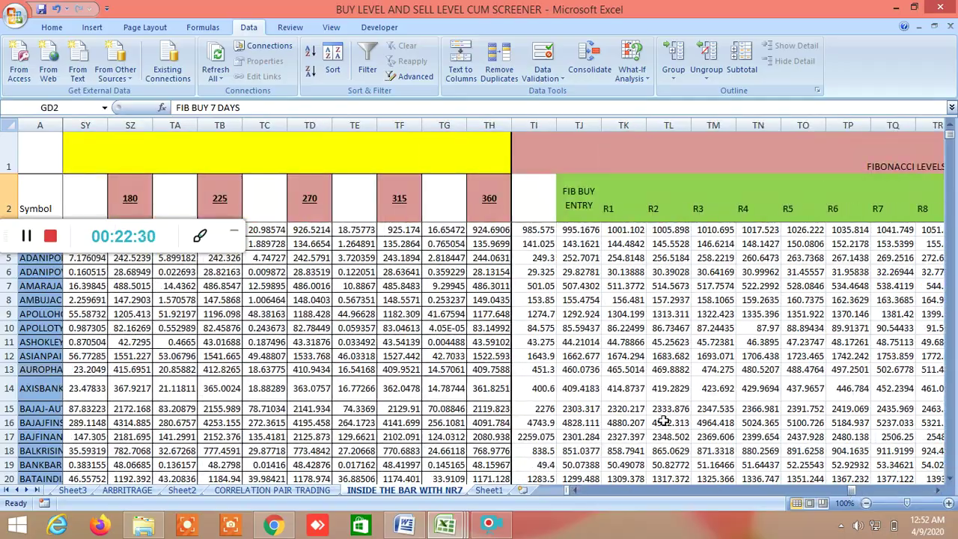
pyautogui.scroll(-20, 664, 421)
pyautogui.scroll(-20, 664, 422)
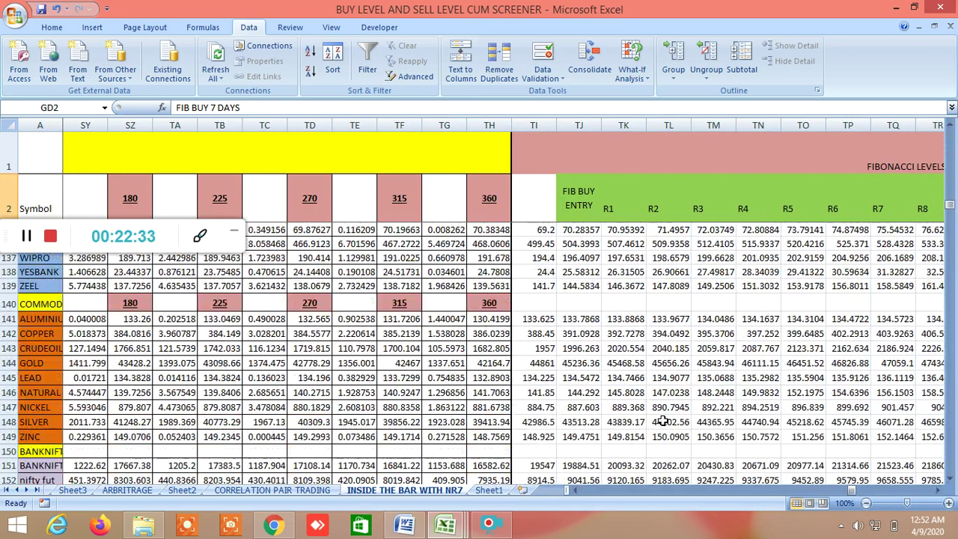
pyautogui.scroll(-2, 663, 422)
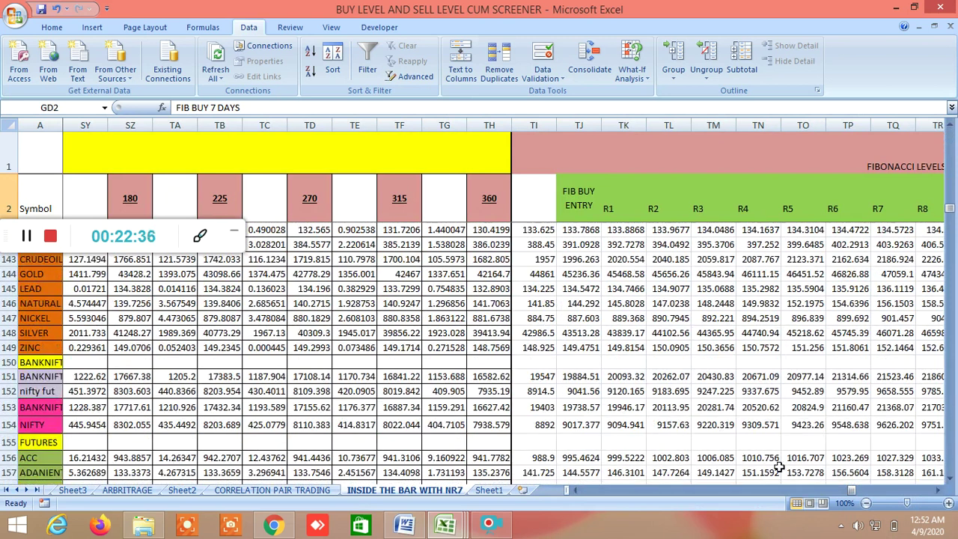
# Step: Review the commodity and index rows' Fibonacci, Elliott wave, time cycle, probable price movement and volatility-based levels up to the last T31 in column ZI
pyautogui.click(935, 490)
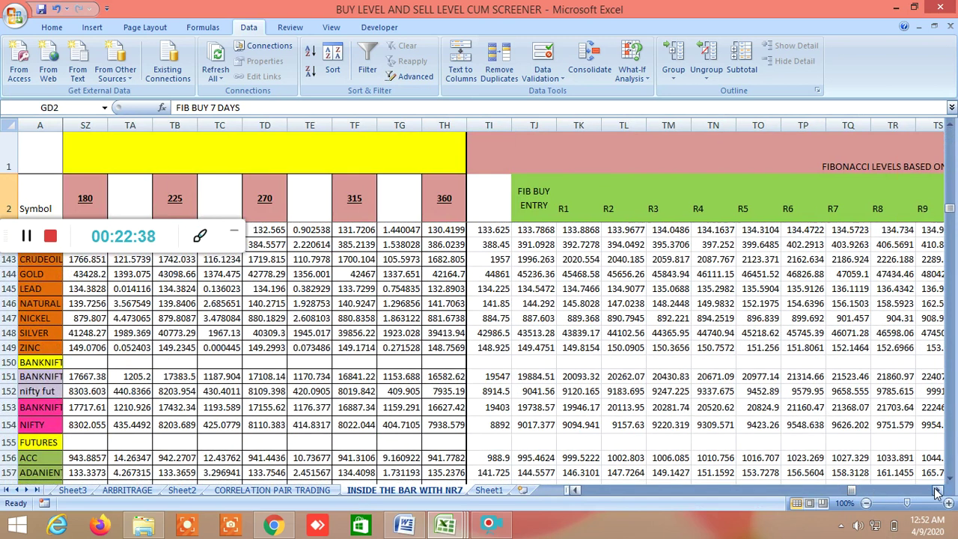
pyautogui.click(936, 490)
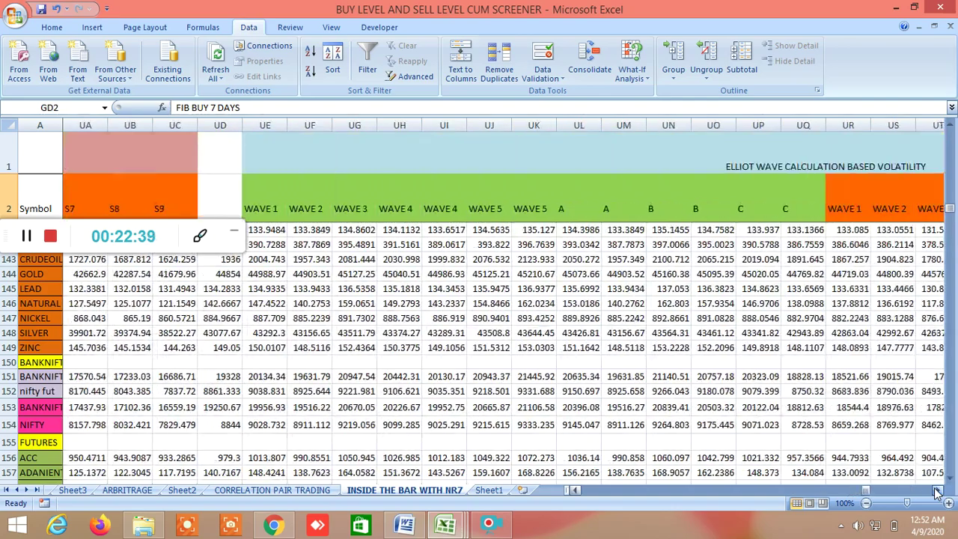
pyautogui.click(935, 491)
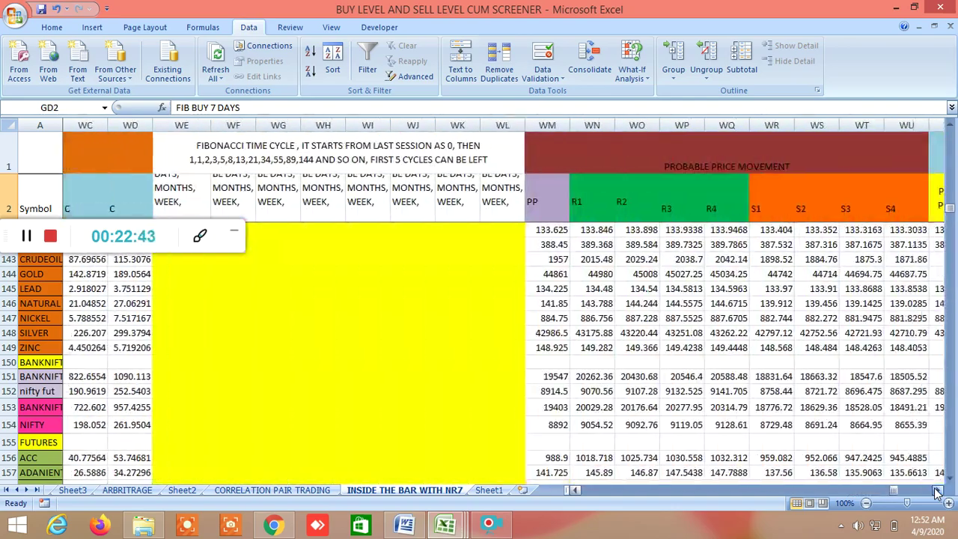
pyautogui.click(936, 491)
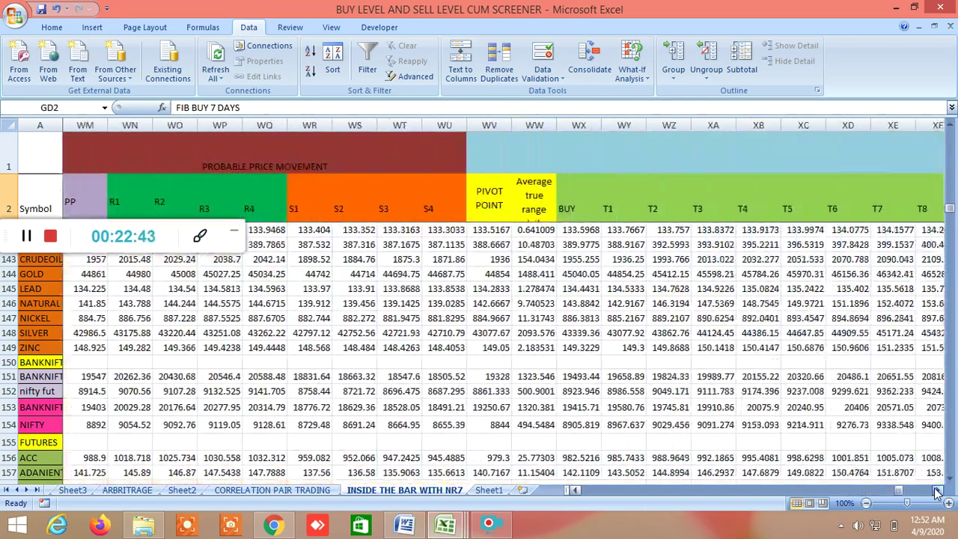
pyautogui.click(935, 491)
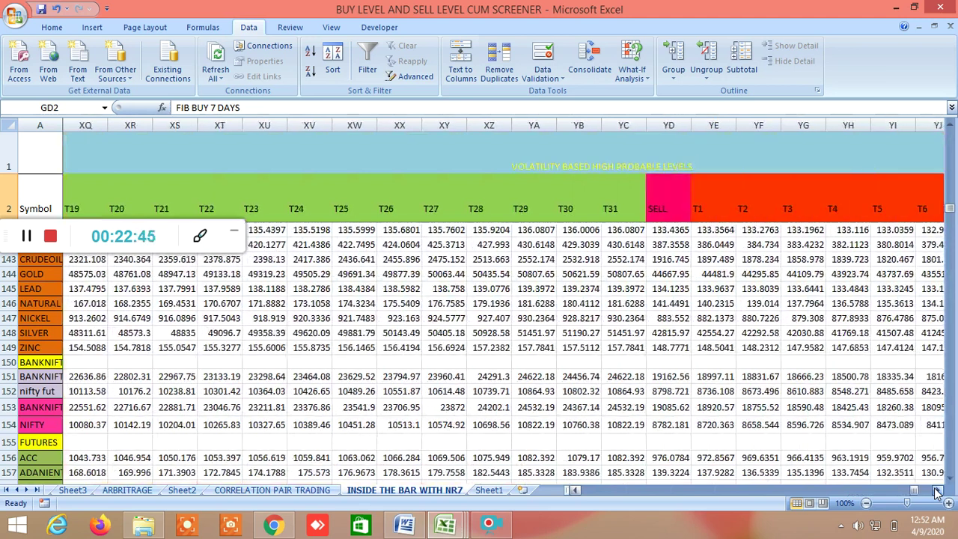
pyautogui.click(936, 490)
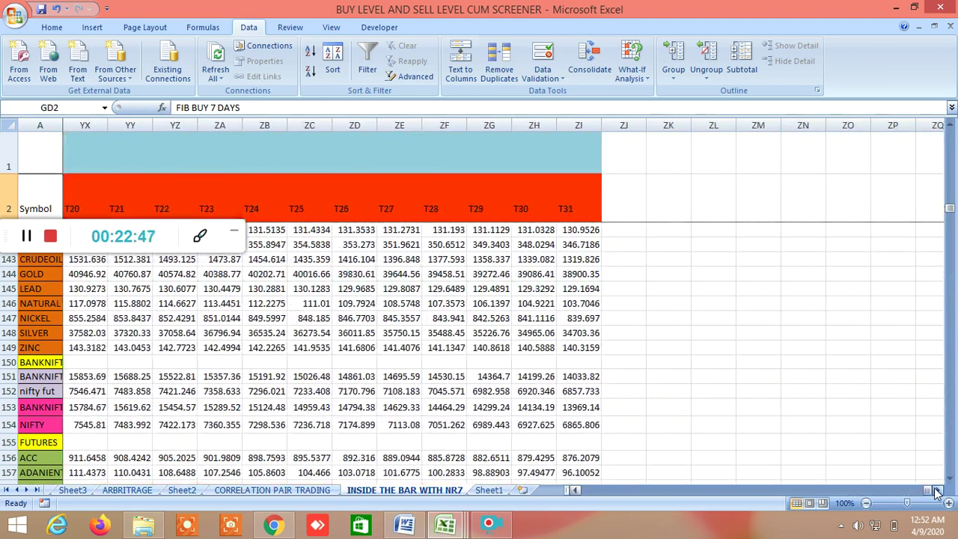
# Step: Switch to the WORKING FILE 3 workbook and find the commodity and index rows in the FNO STOCK sheet's statistics columns
pyautogui.moveTo(446, 522)
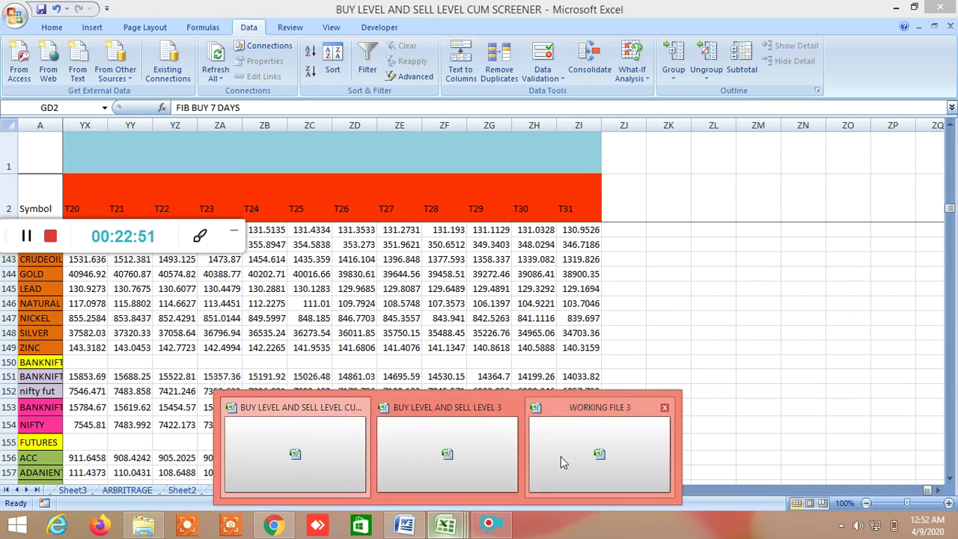
pyautogui.click(603, 459)
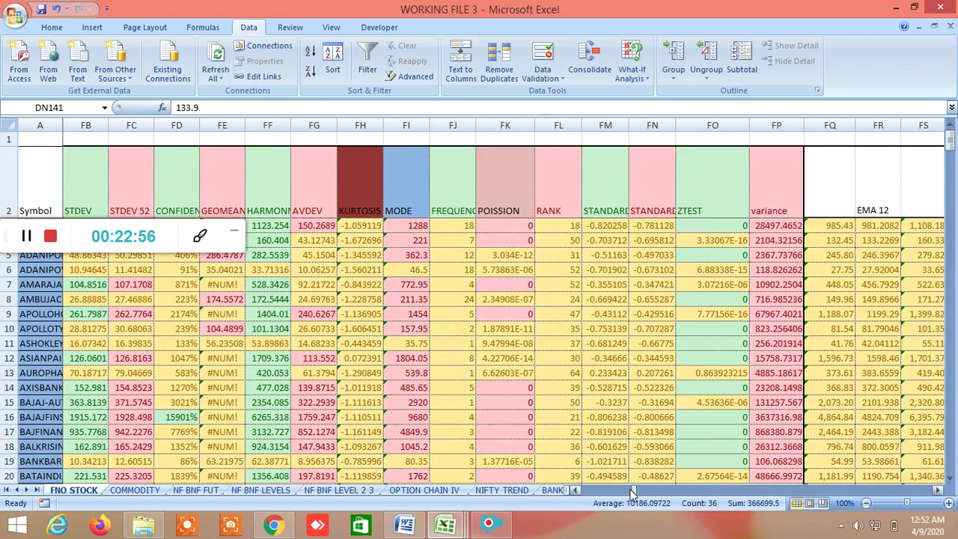
pyautogui.scroll(-20, 642, 478)
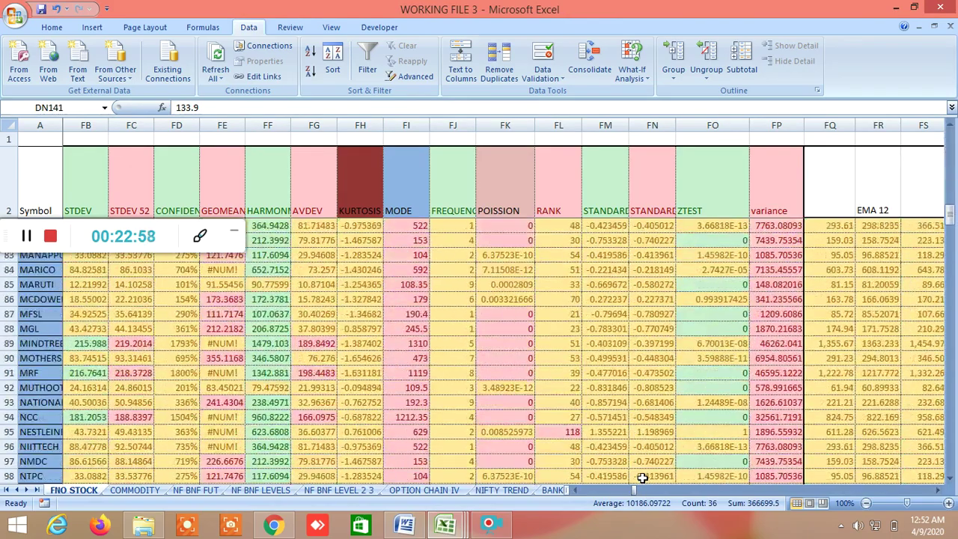
pyautogui.scroll(-15, 642, 478)
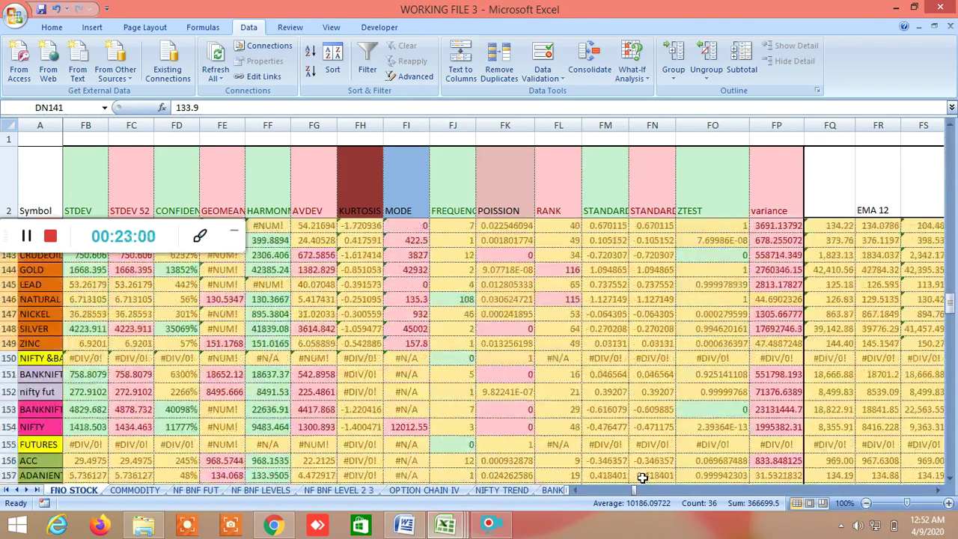
# Step: Examine the MACD, gain/loss, stochastic, Bollinger band, super trend, Keltner channel, price channel and Ichimoku cloud columns for the commodity and index rows
pyautogui.click(940, 490)
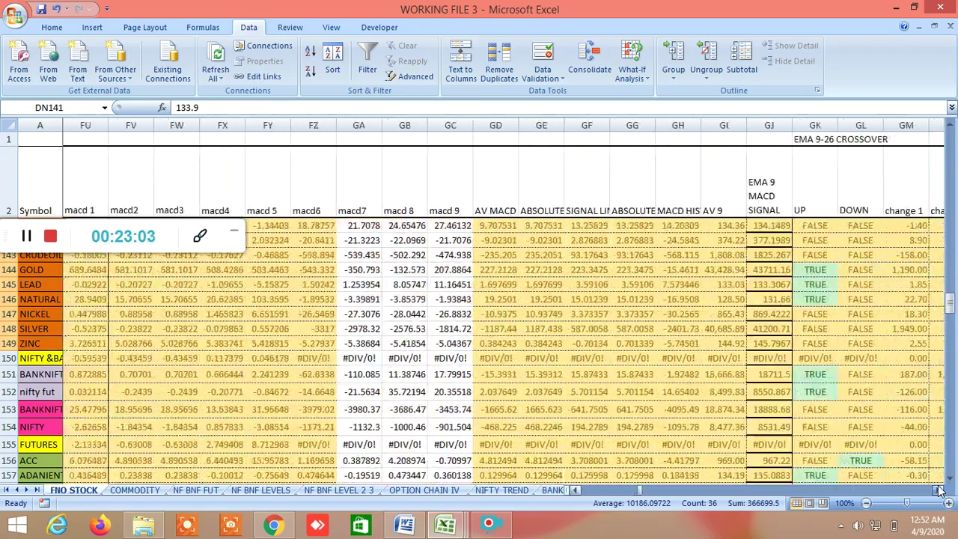
pyautogui.click(939, 490)
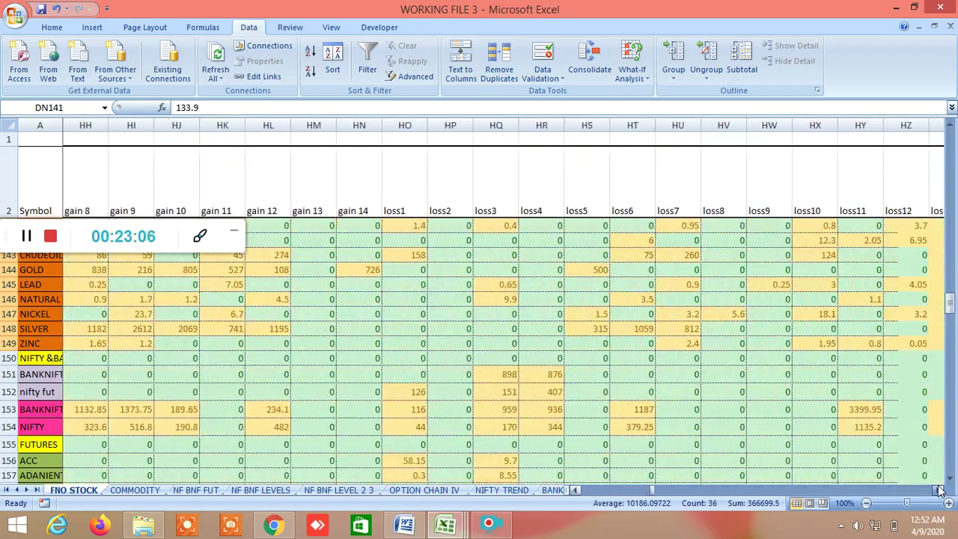
pyautogui.click(940, 490)
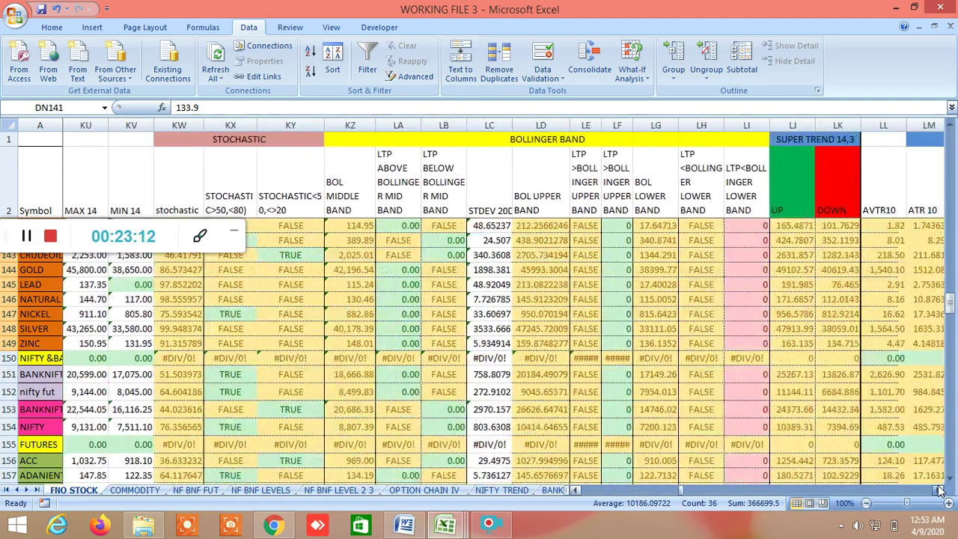
pyautogui.click(939, 491)
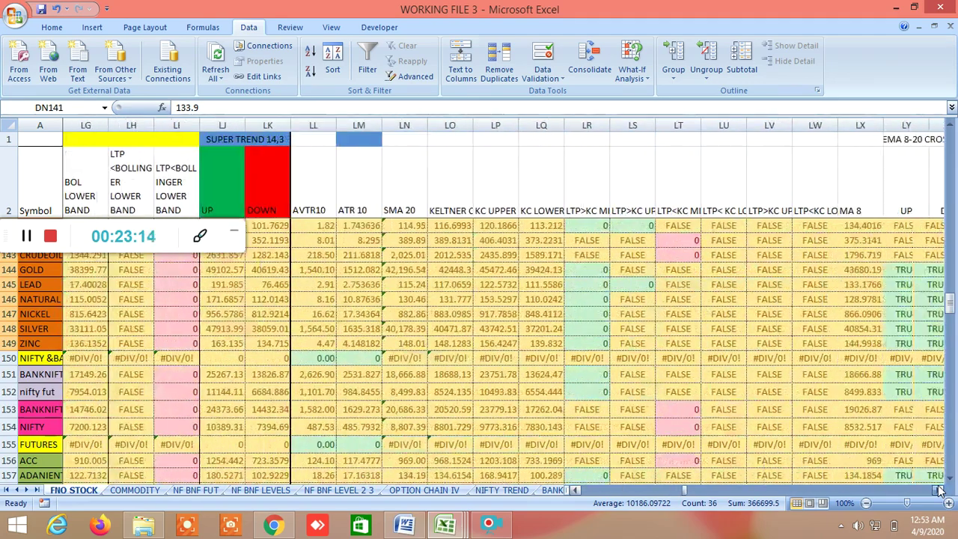
pyautogui.click(939, 491)
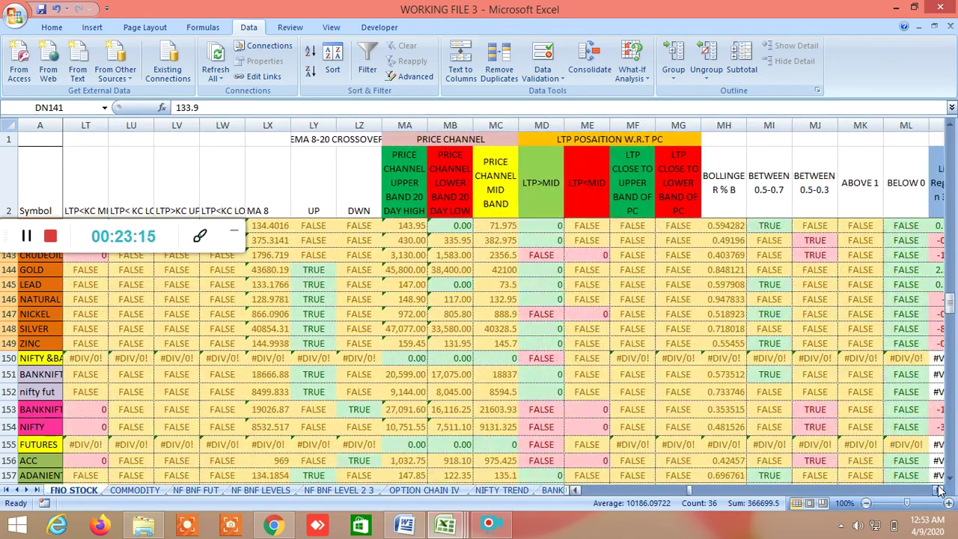
pyautogui.click(940, 490)
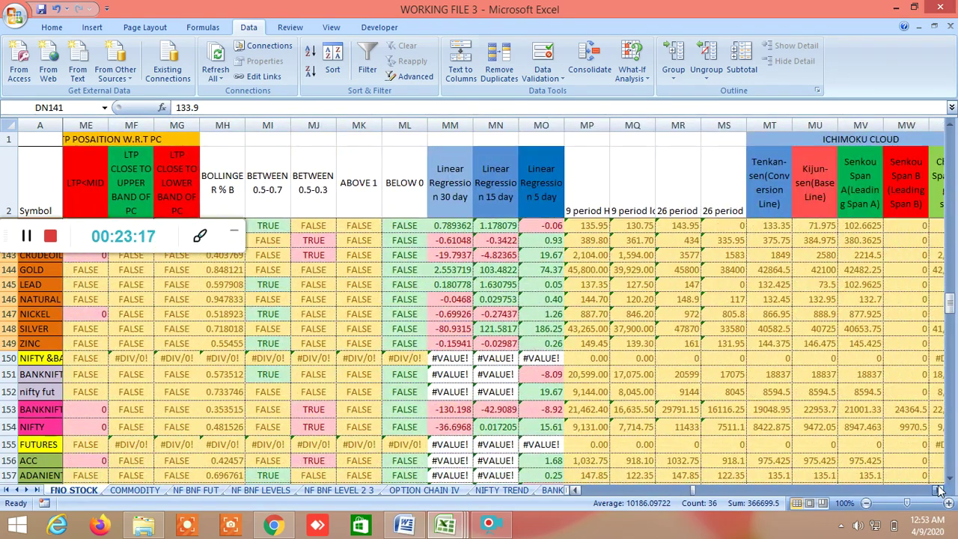
# Step: Examine the triangular moving average cross, commodity channel index, weighted close, LSMA and LRF signal columns for the same rows
pyautogui.click(939, 490)
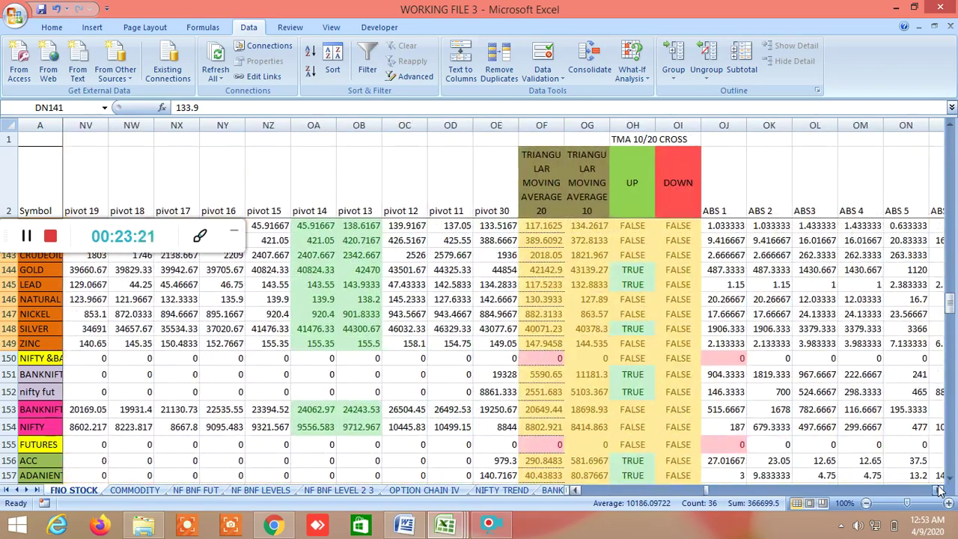
pyautogui.click(940, 491)
pyautogui.click(940, 491)
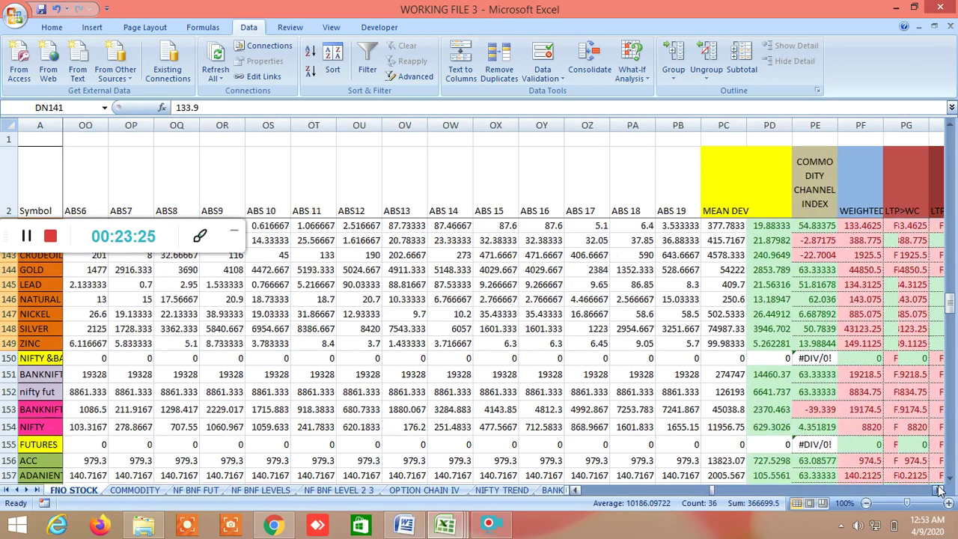
pyautogui.click(940, 491)
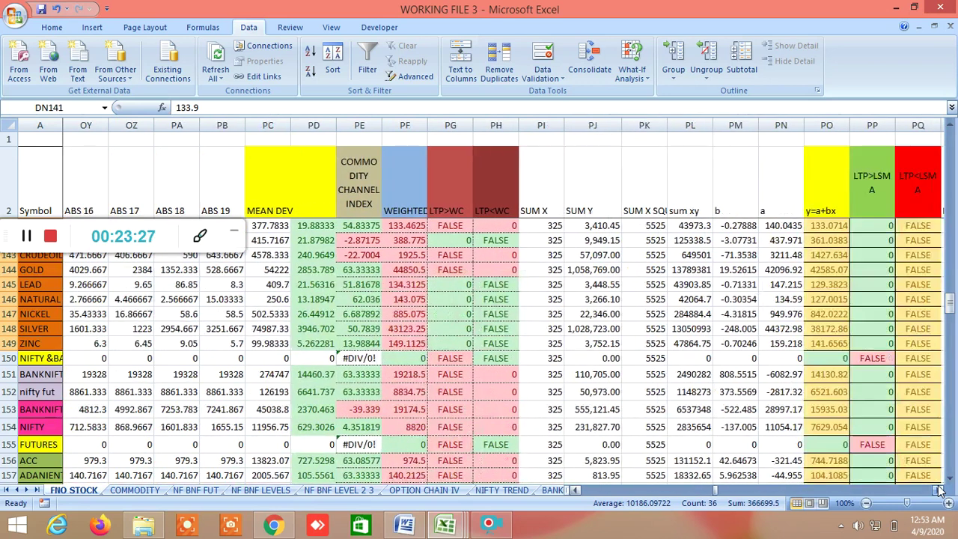
pyautogui.click(940, 490)
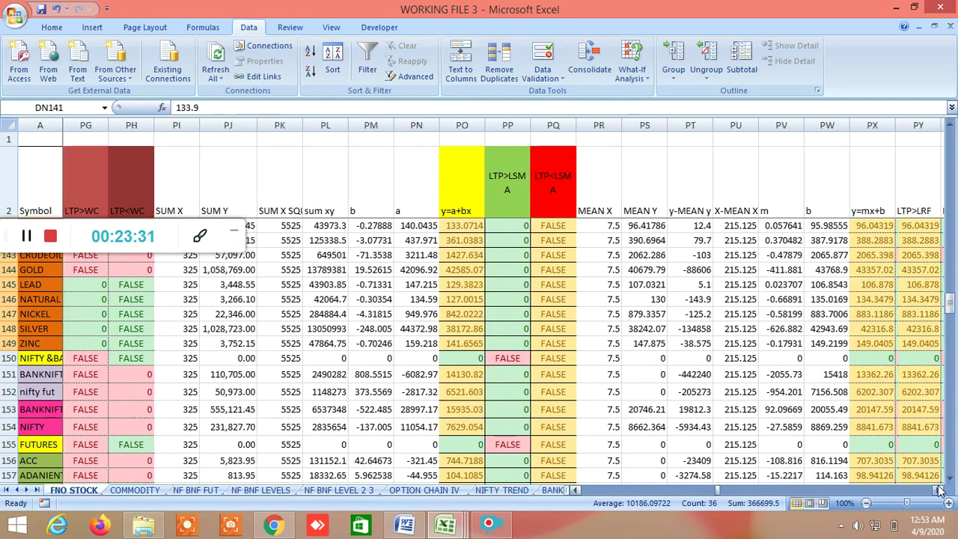
pyautogui.click(941, 491)
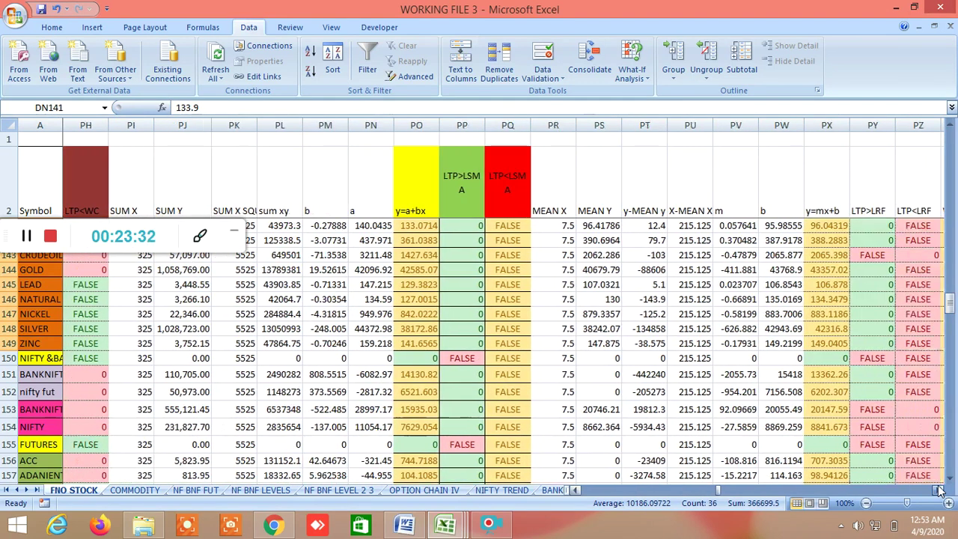
# Step: Review the H3/L3 and H4 trading rules, true-range Fibonacci levels and degree levels through the STDEV 7 column, and dismiss the low-battery notice
pyautogui.moveTo(941, 491); pyautogui.dragTo(941, 490)
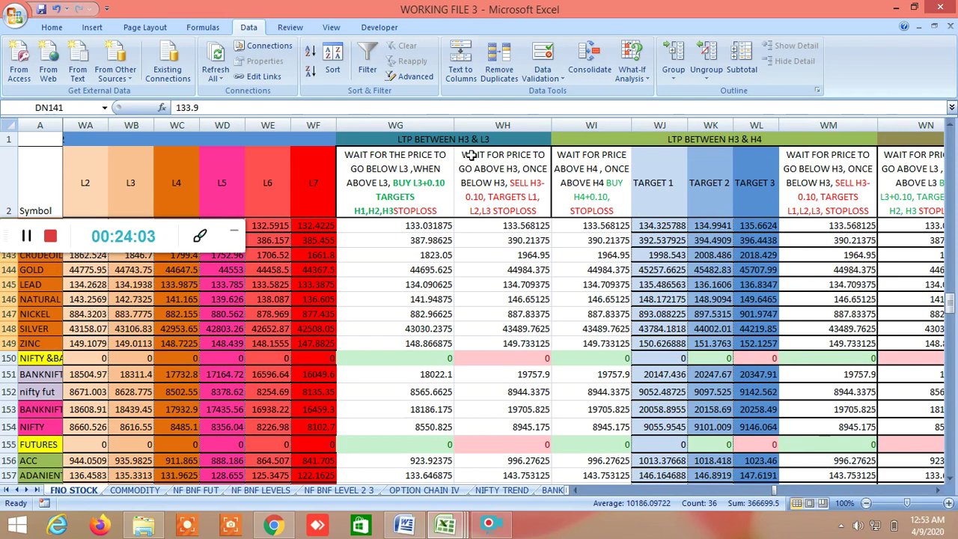
pyautogui.click(941, 491)
pyautogui.moveTo(942, 492); pyautogui.dragTo(942, 491)
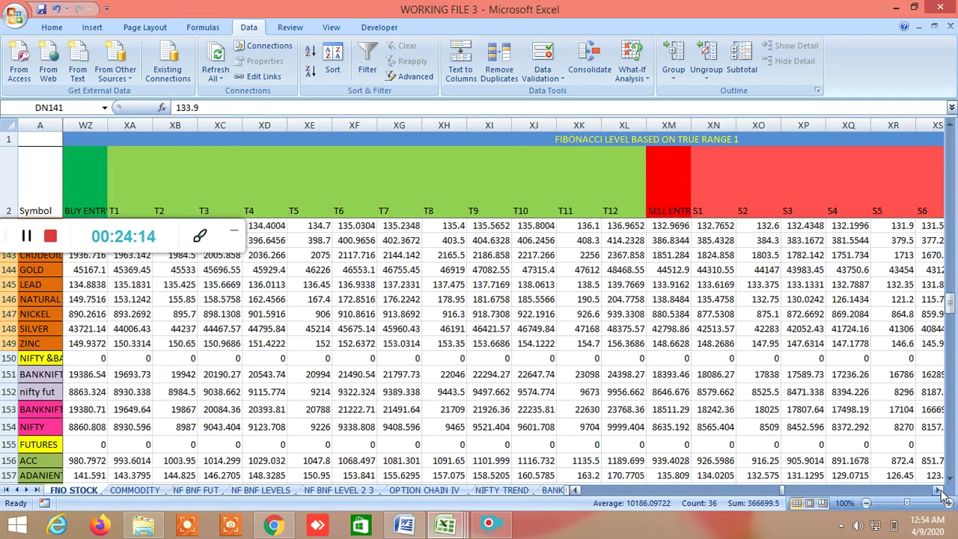
pyautogui.moveTo(942, 491); pyautogui.dragTo(942, 495)
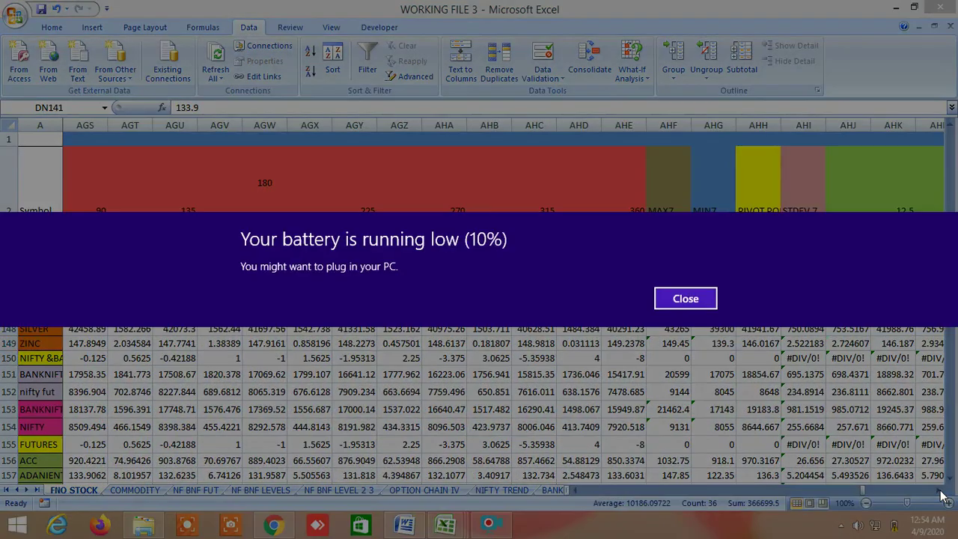
pyautogui.click(707, 303)
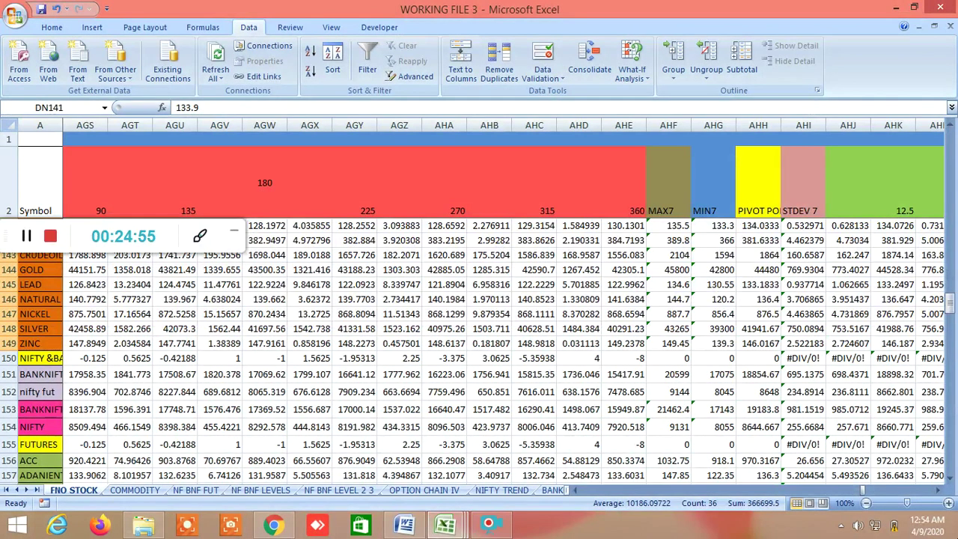
# Step: Review the remaining degree and standard-deviation buy and sell target columns up to the last T11 in column APM
pyautogui.moveTo(957, 0)
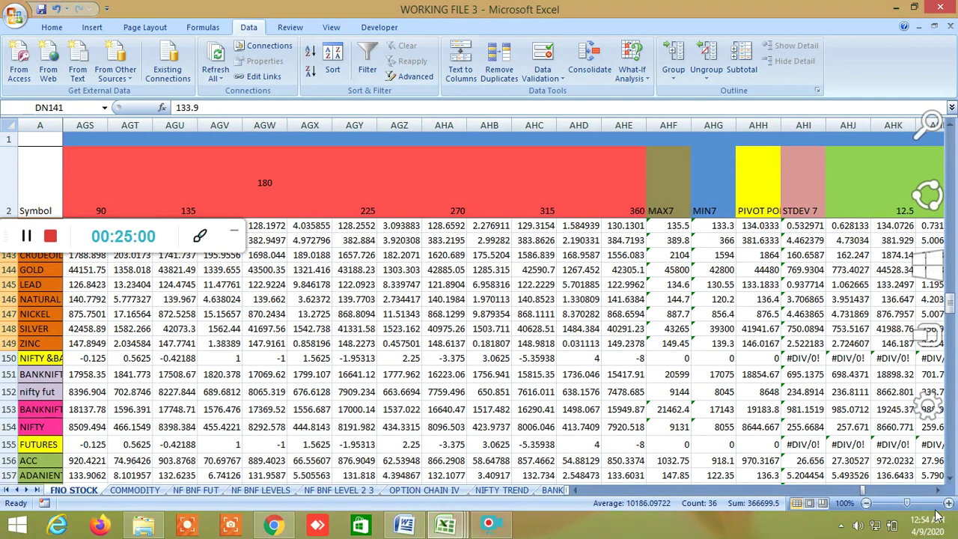
pyautogui.moveTo(938, 494); pyautogui.dragTo(937, 493)
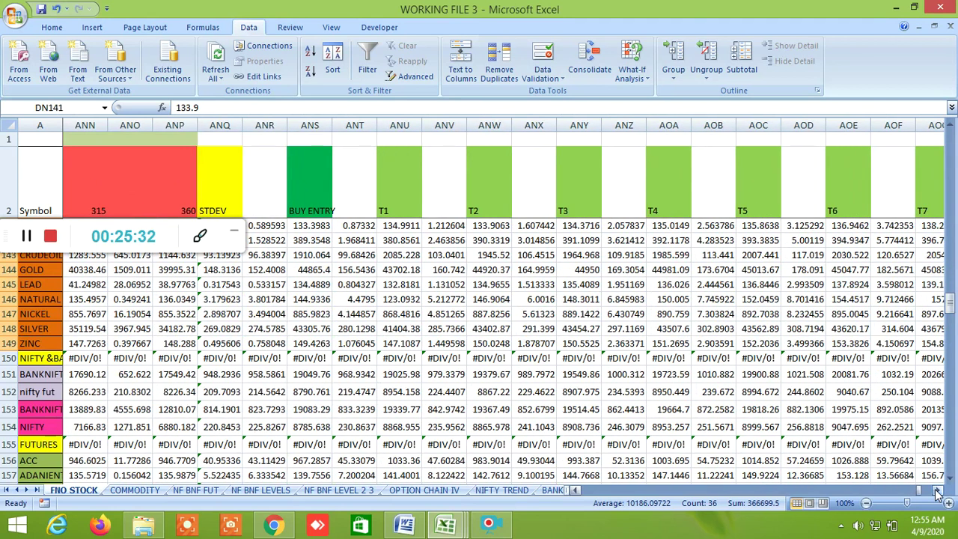
pyautogui.moveTo(937, 494); pyautogui.dragTo(937, 492)
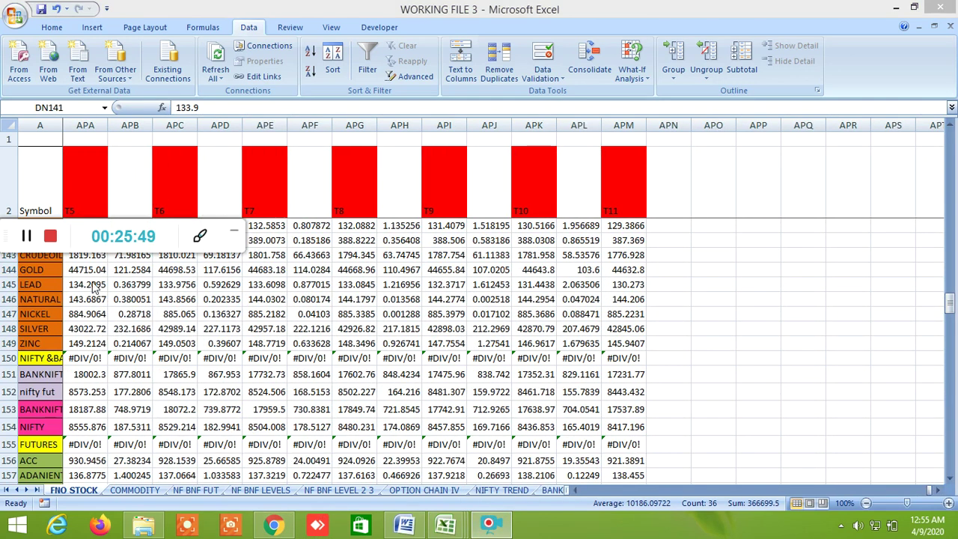
pyautogui.click(50, 238)
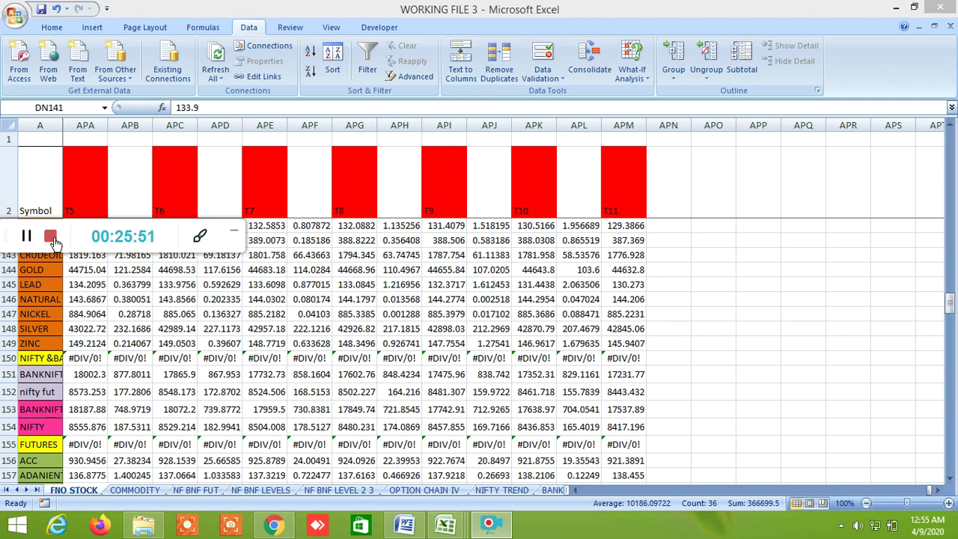